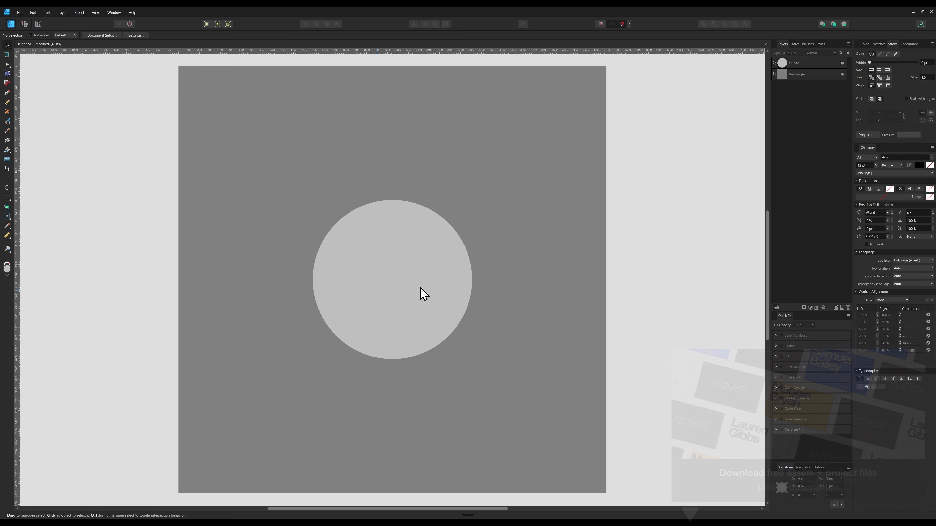
Step: Check the fill colour lightness of the grey background rectangle and of the lighter circle
left_click(494, 396)
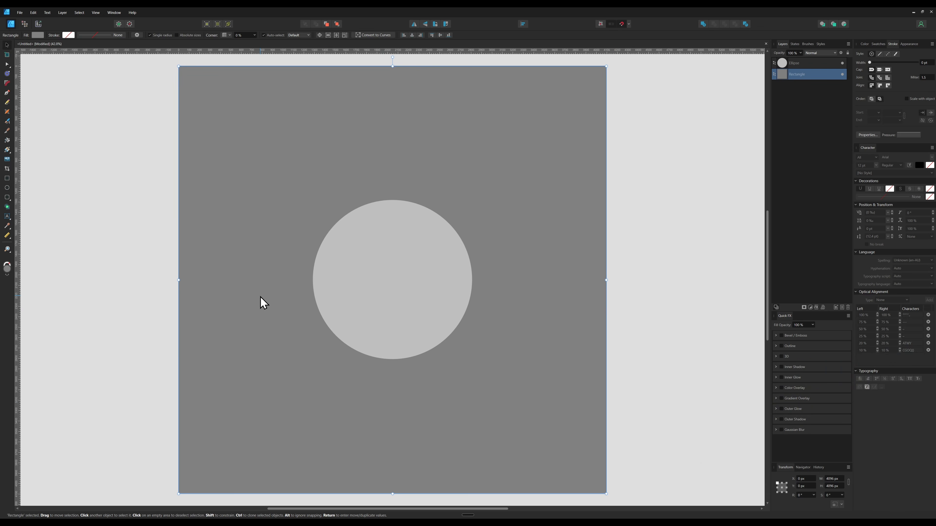
left_click(37, 35)
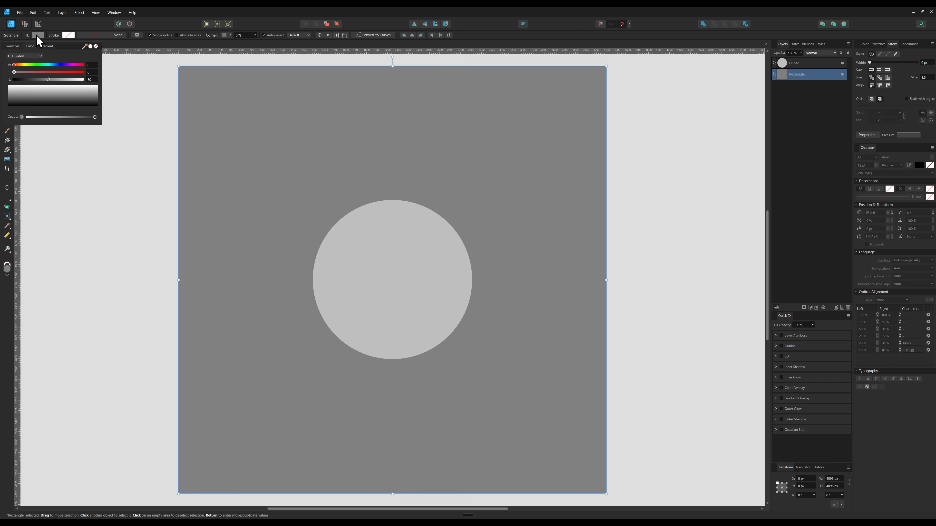
left_click(89, 80)
left_click(415, 291)
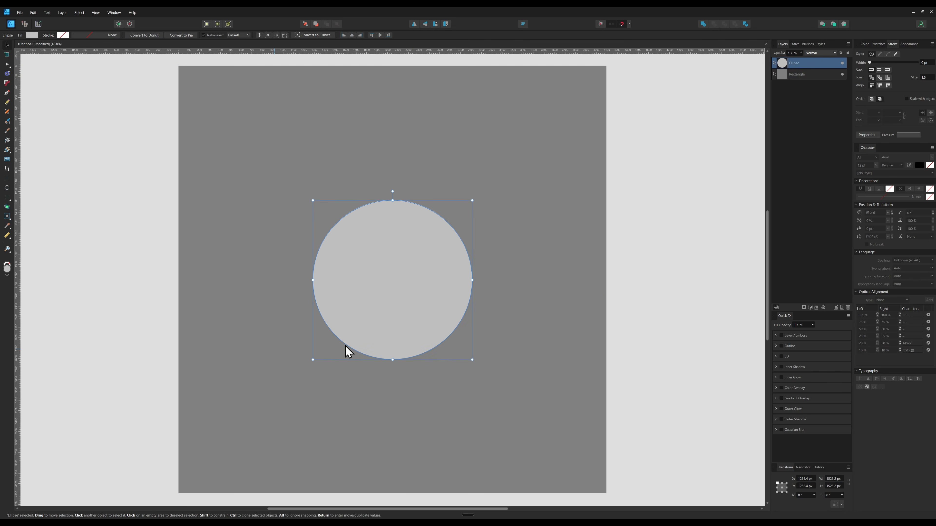
left_click(35, 35)
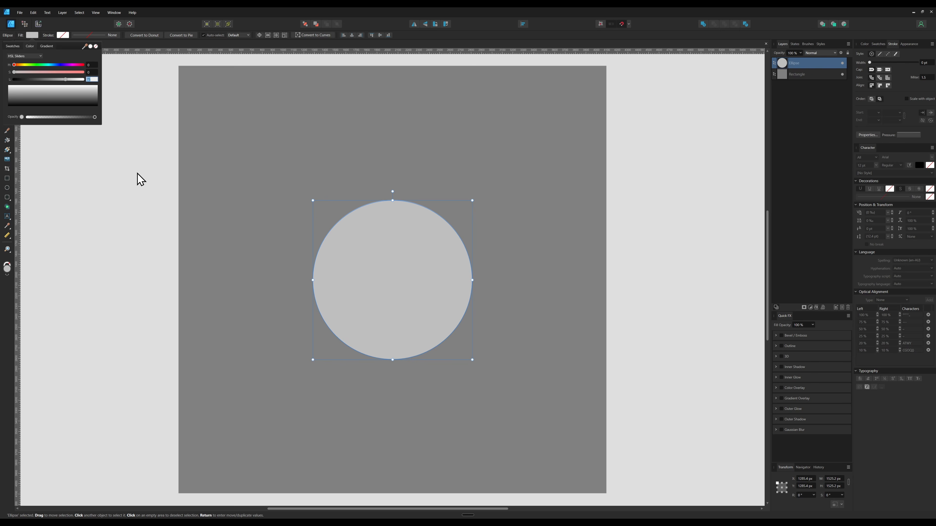
Step: Set up a PNG export of the whole document with the pixel format Grayscale 16-bit
key("ctrl+alt+shift+w")
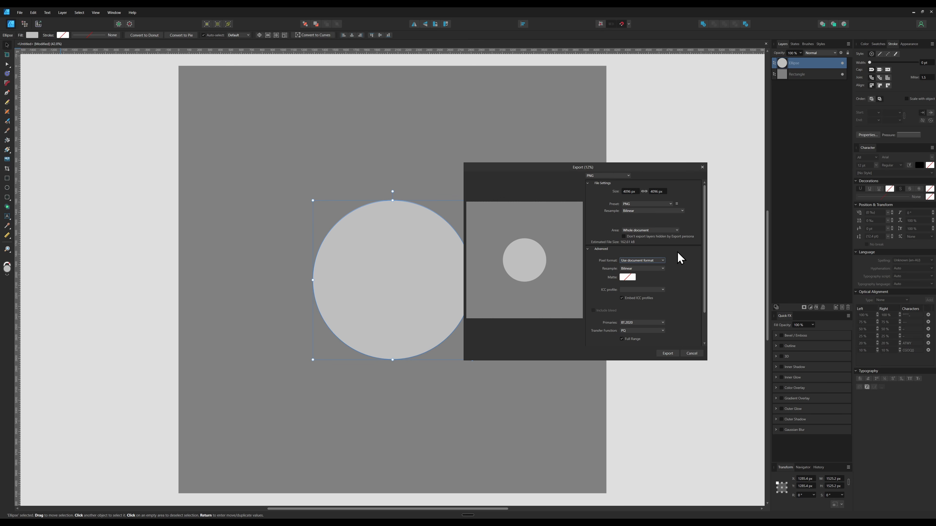
left_click(648, 211)
left_click(595, 217)
left_click_drag(597, 167, 519, 177)
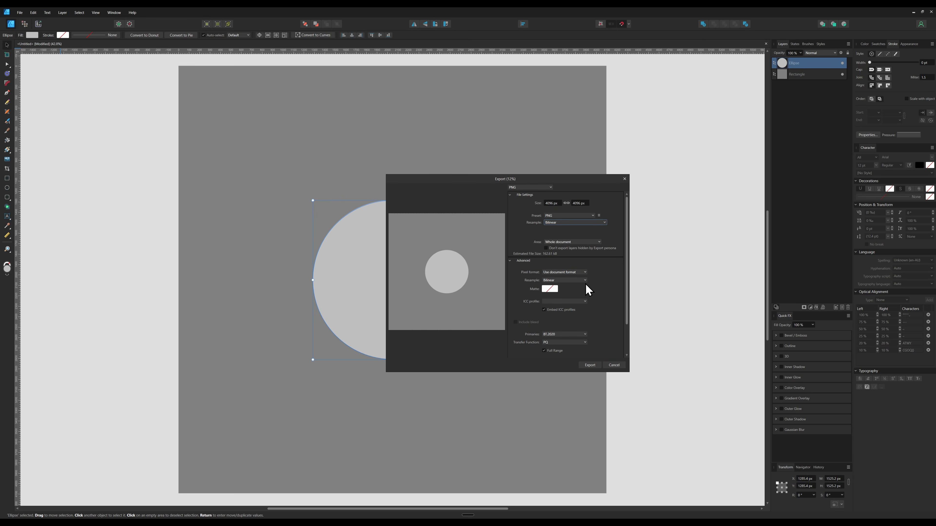
left_click(574, 274)
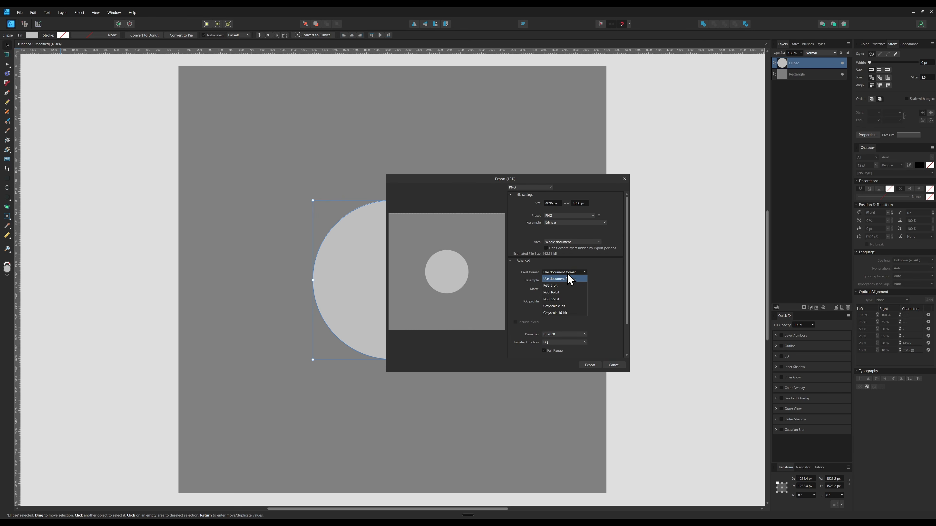
left_click(565, 314)
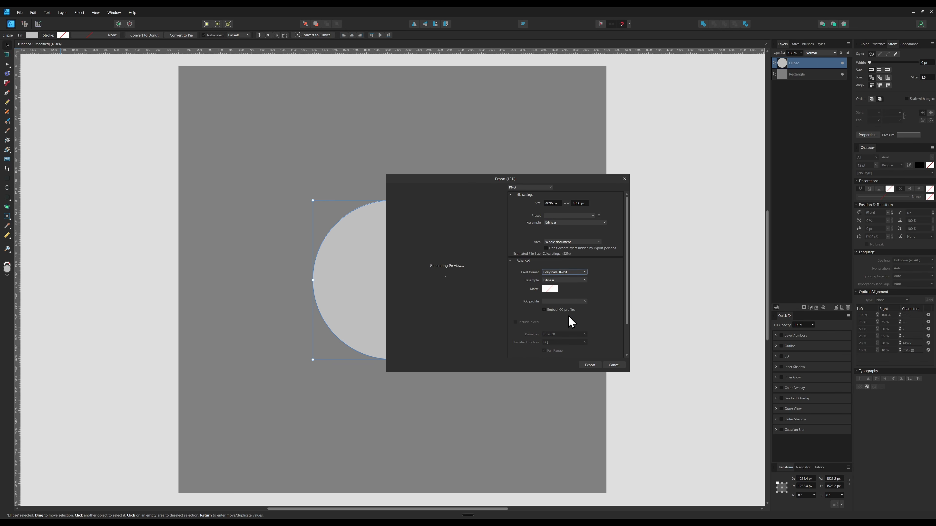
Step: Export the image as circle.png into the 01_working files folder
left_click(590, 366)
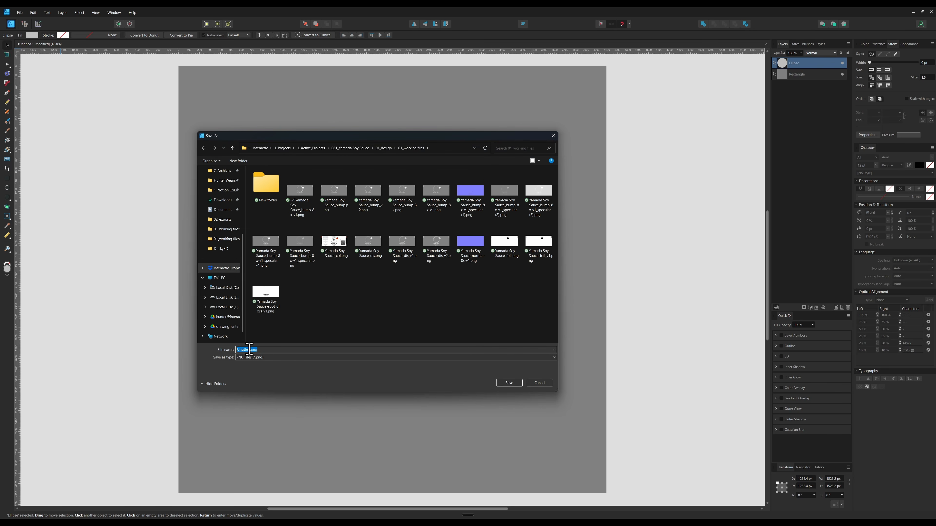
type("circ")
key("Return")
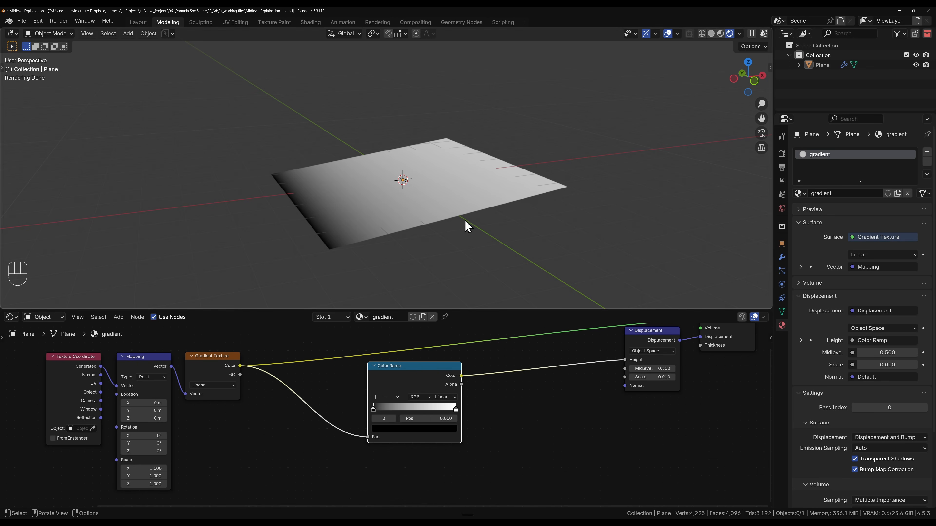
Step: Switch to Blender and delete the unused Principled BSDF node from the gradient material
scroll(552, 450, "down", 2)
middle_click_drag(508, 439, 530, 466)
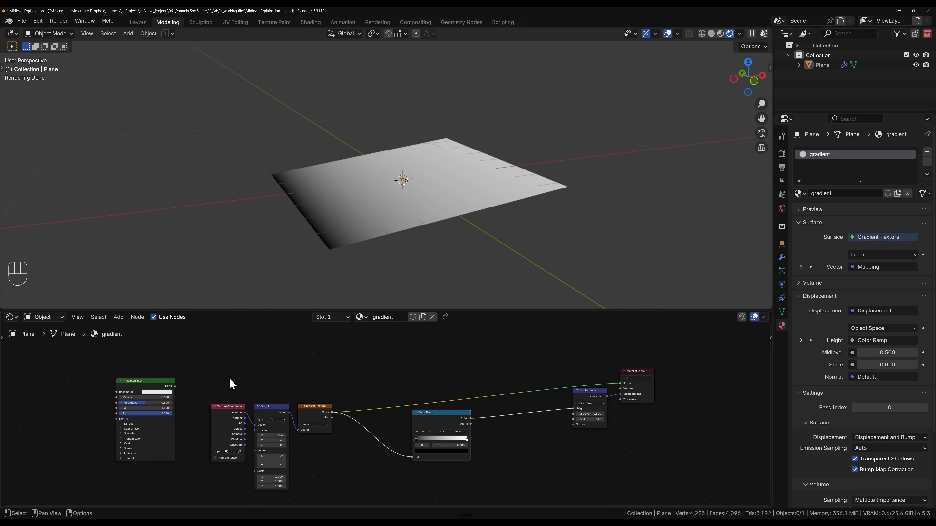
left_click(154, 383)
key("x")
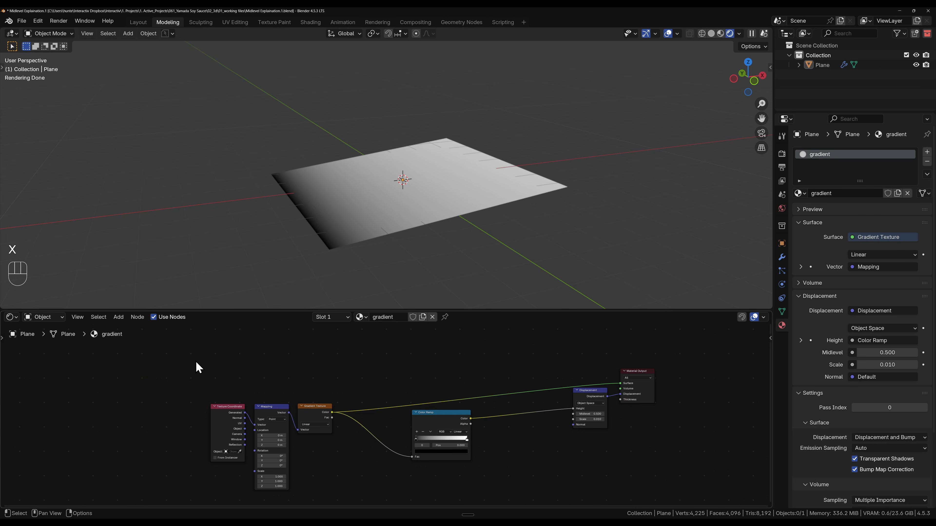
Step: Set the render level of the plane's Subdivision modifier to 1
left_click(452, 206)
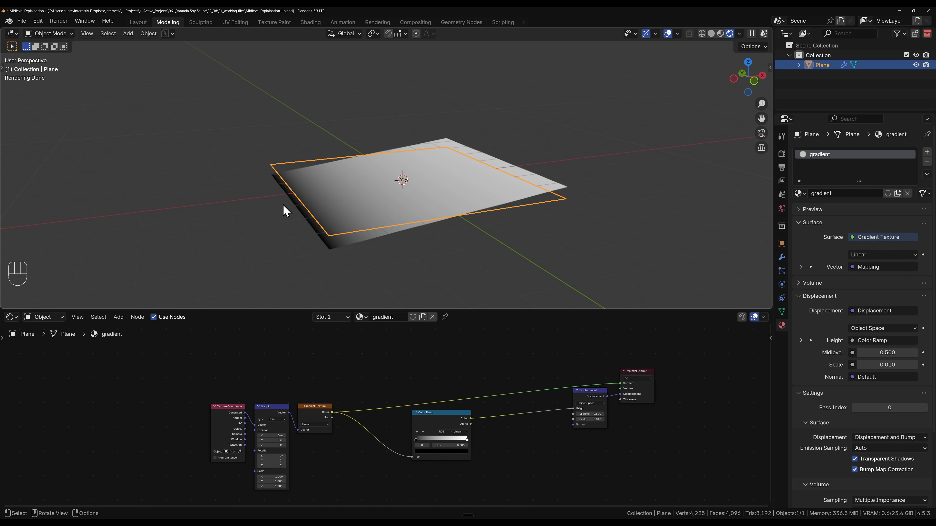
left_click(781, 262)
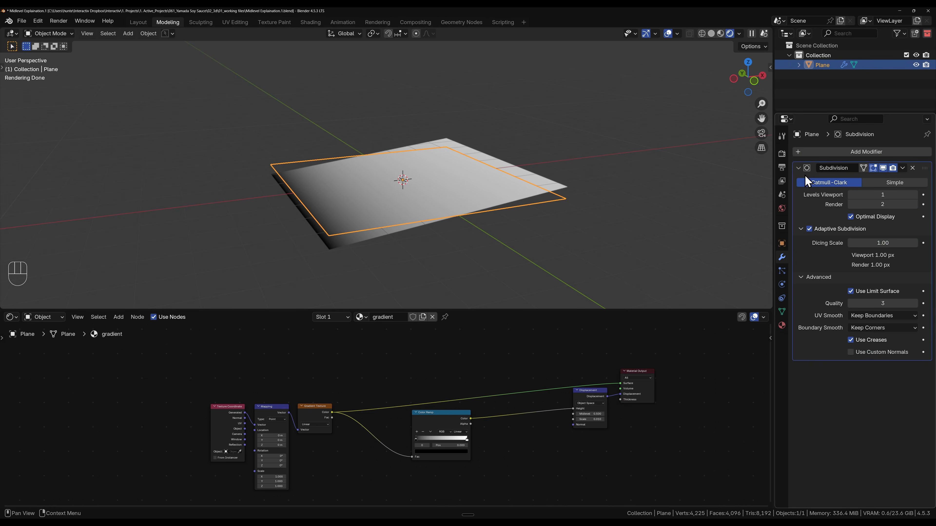
left_click(851, 204)
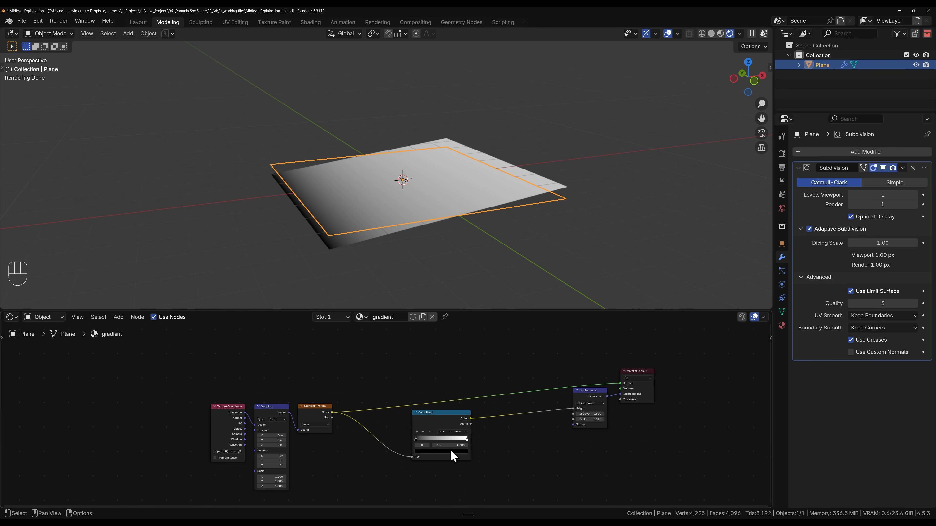
left_click_drag(439, 420, 434, 425)
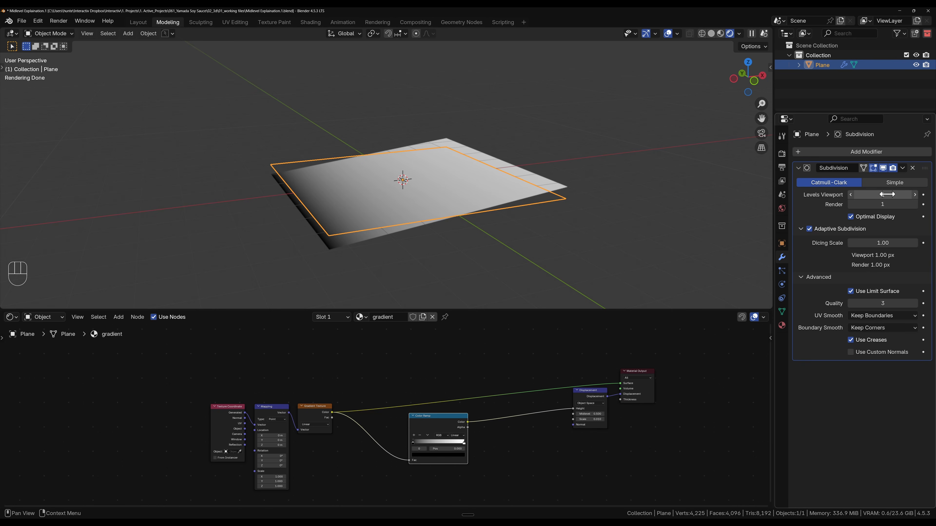
left_click_drag(882, 194, 812, 204)
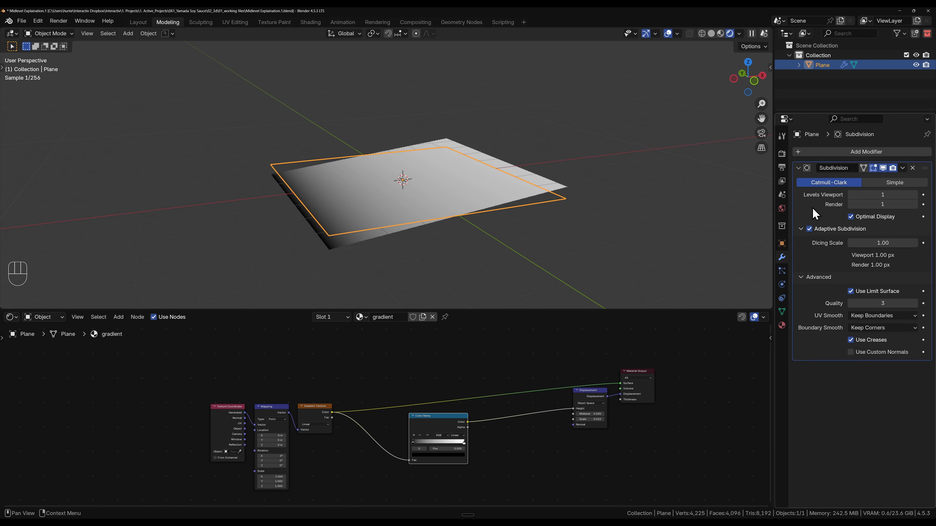
Step: Examine the plane's base mesh in Edit Mode, its displaced surface up close and the Subdivision modifier values
right_click(457, 207)
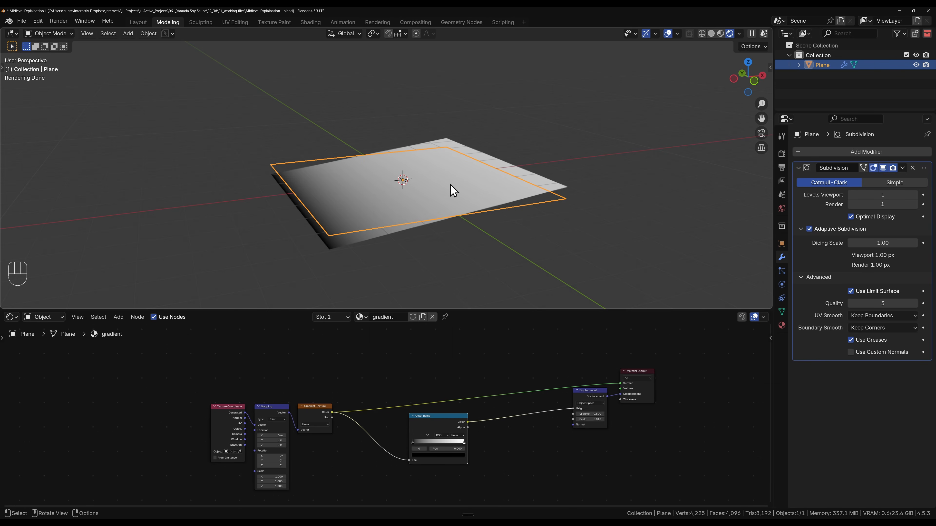
key("Tab")
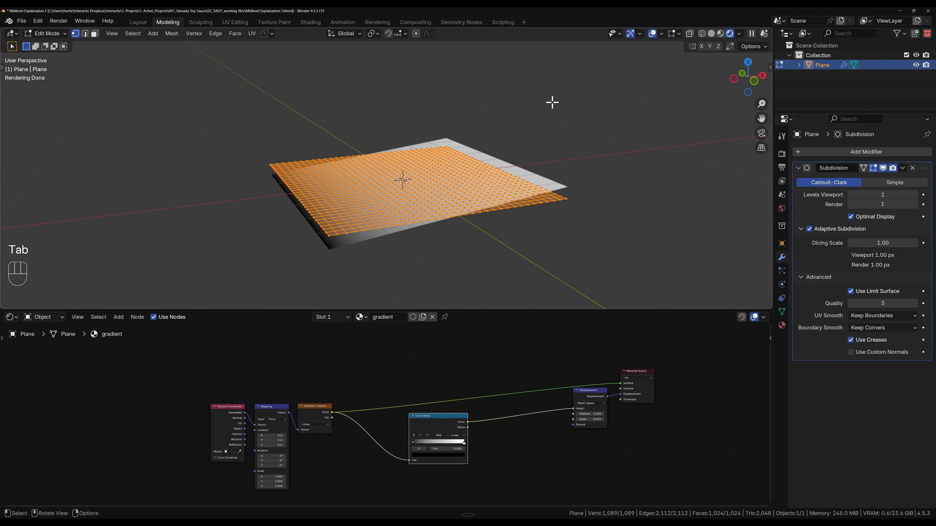
key("Tab")
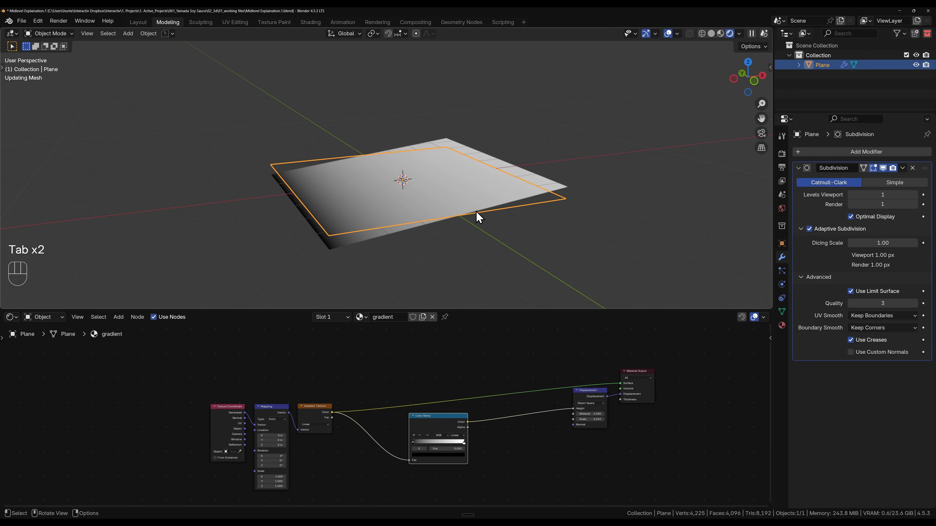
left_click(884, 245)
left_click(808, 197)
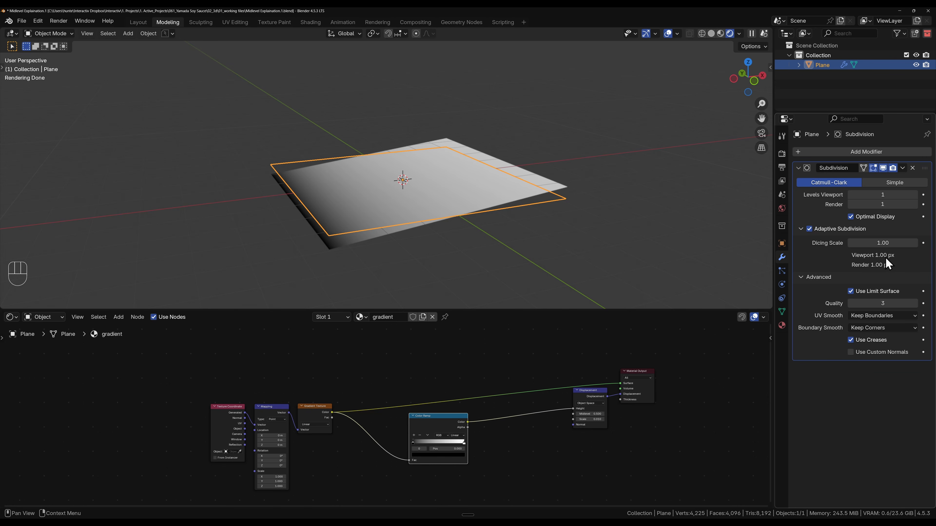
scroll(412, 205, "up", 5)
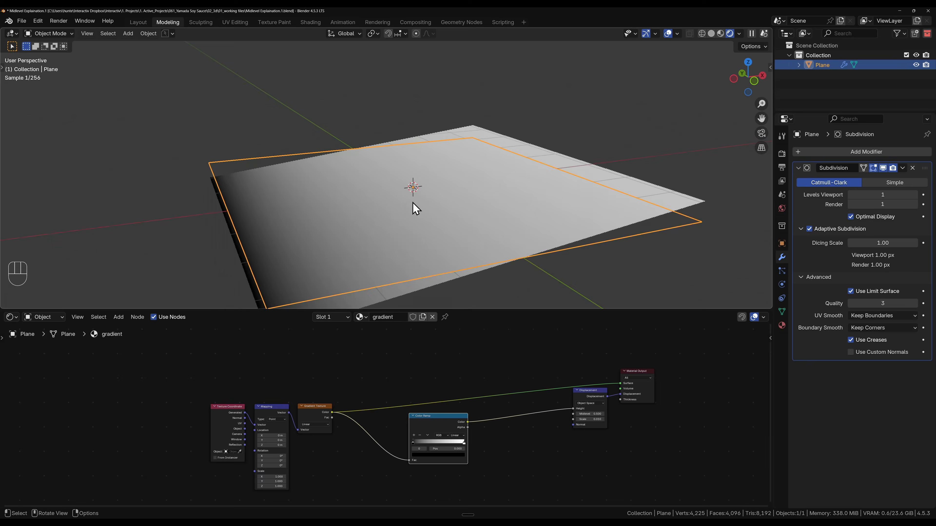
scroll(414, 207, "down", 5)
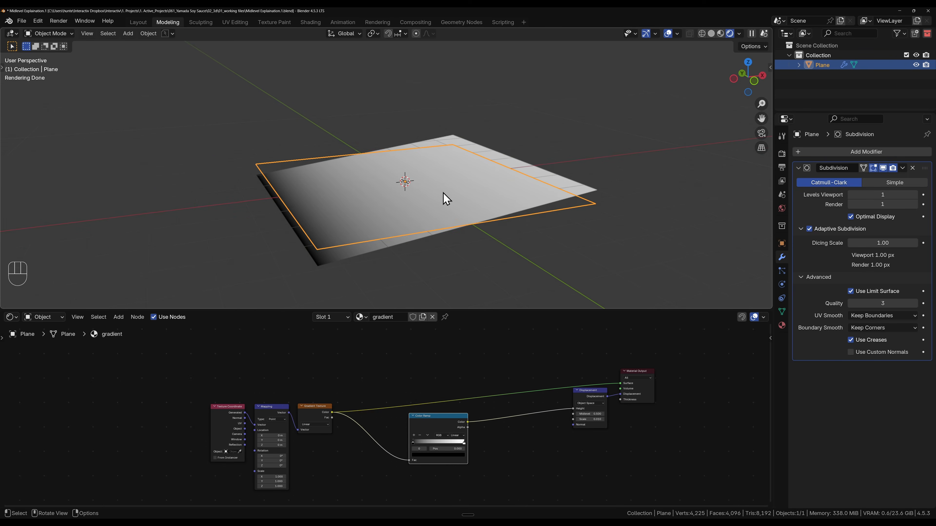
middle_click_drag(443, 198, 464, 196)
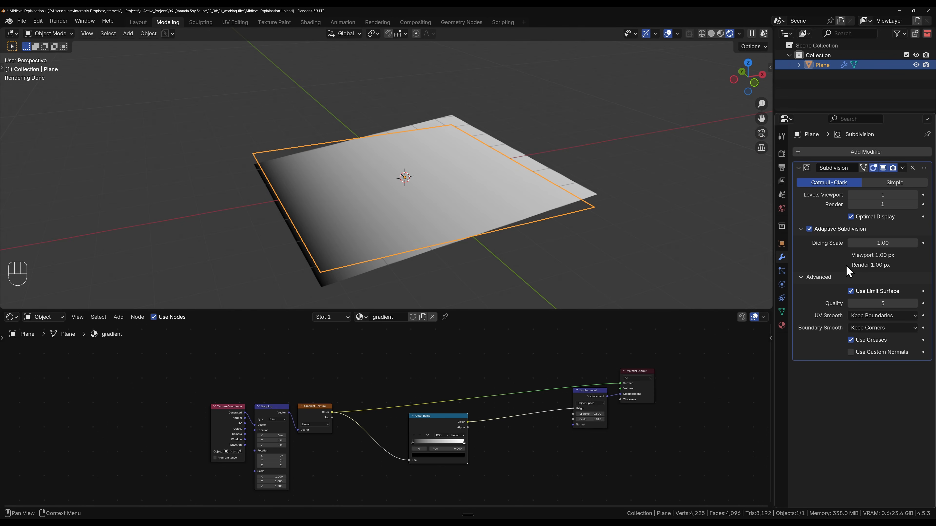
left_click_drag(884, 195, 884, 204)
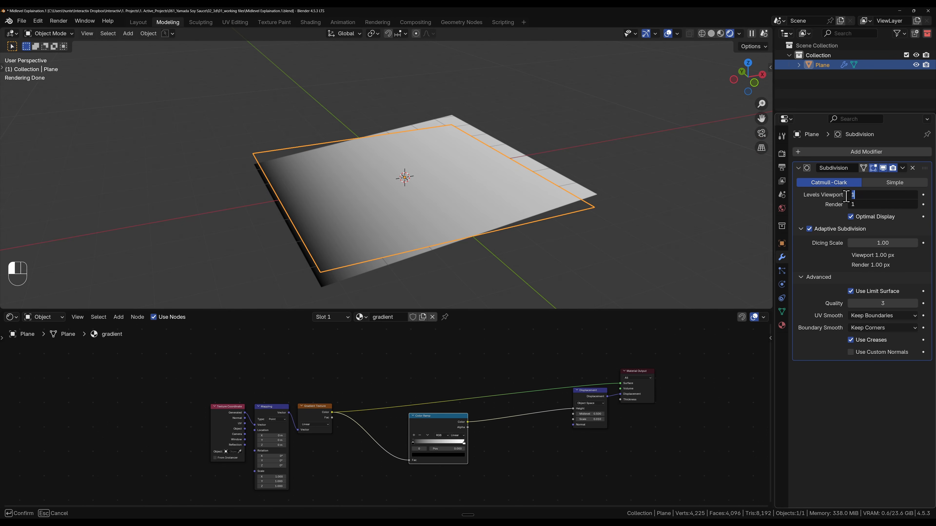
Step: Check the Cycles feature set in the render settings and return to the plane's Subdivision modifier
left_click(785, 158)
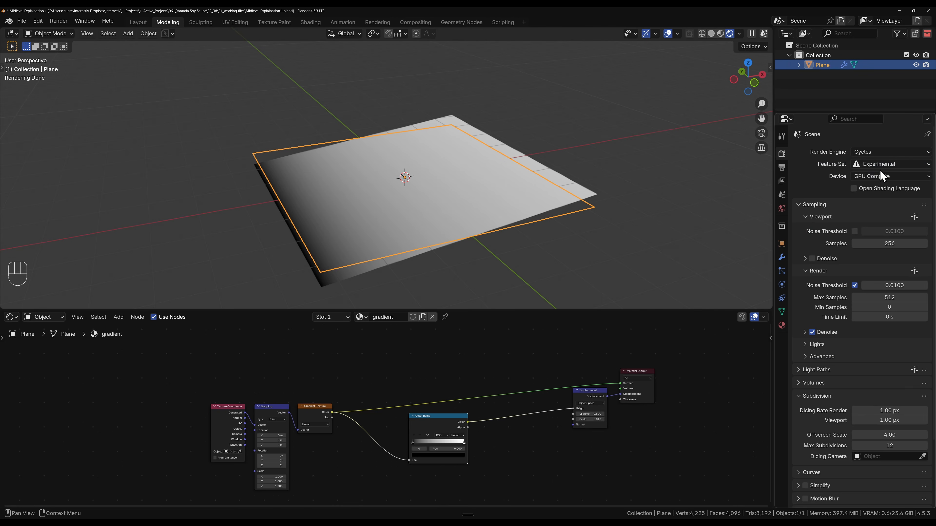
left_click(880, 165)
left_click(881, 165)
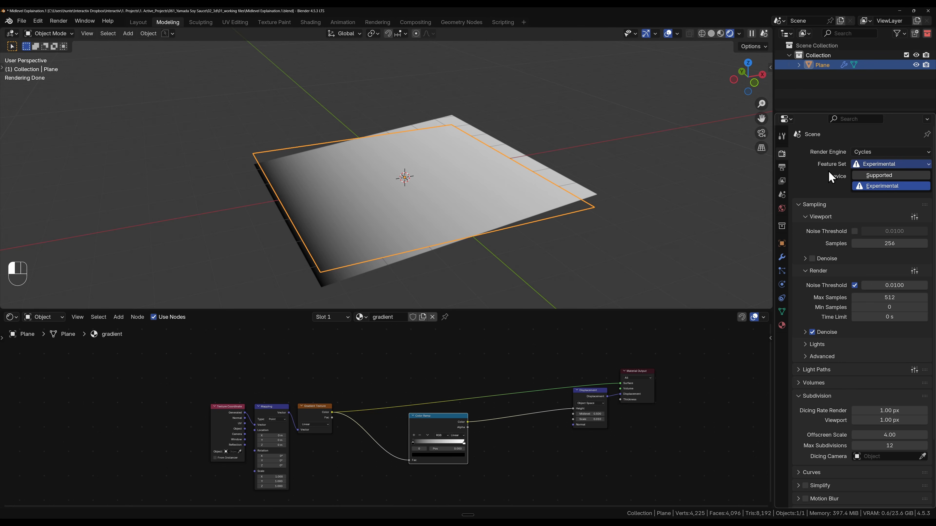
left_click(782, 258)
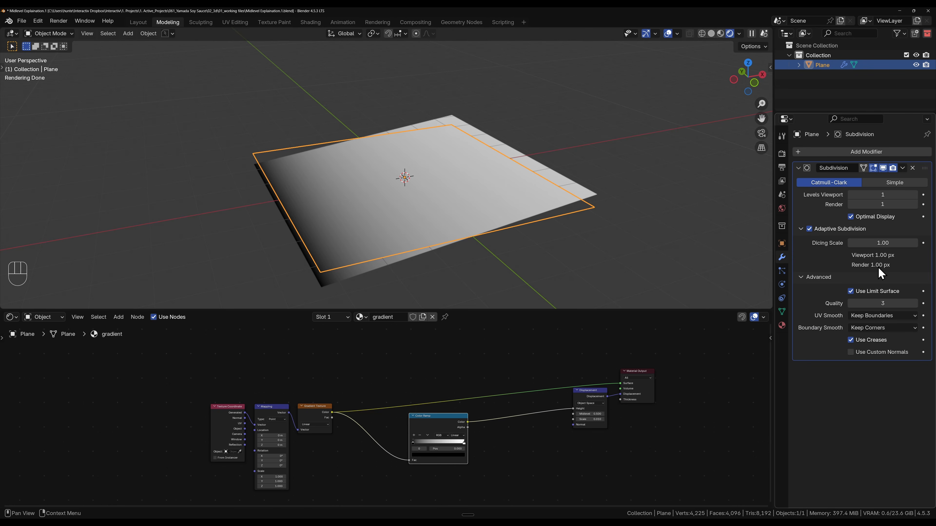
Step: Try viewport dicing rates of 4 px and 8 px in the scene's render subdivision settings
left_click(779, 156)
scroll(831, 328, "down", 4)
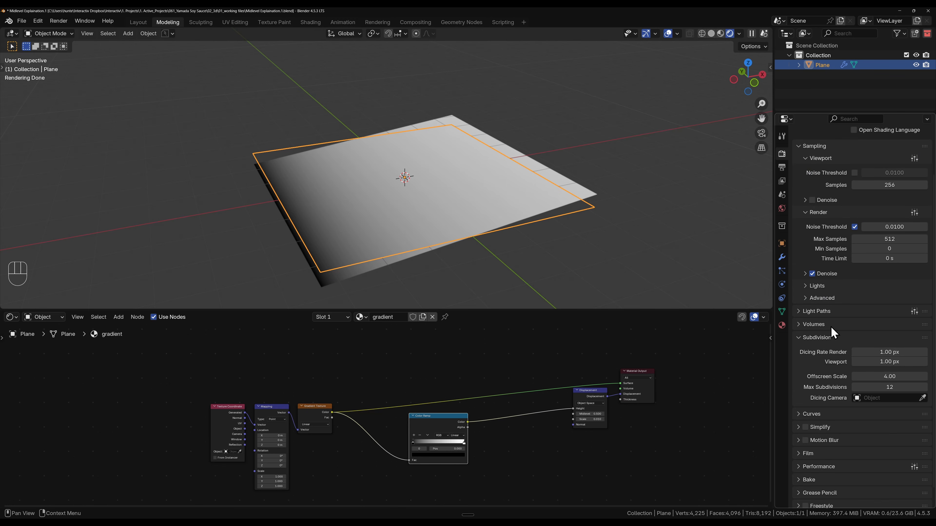
scroll(834, 332, "down", 1)
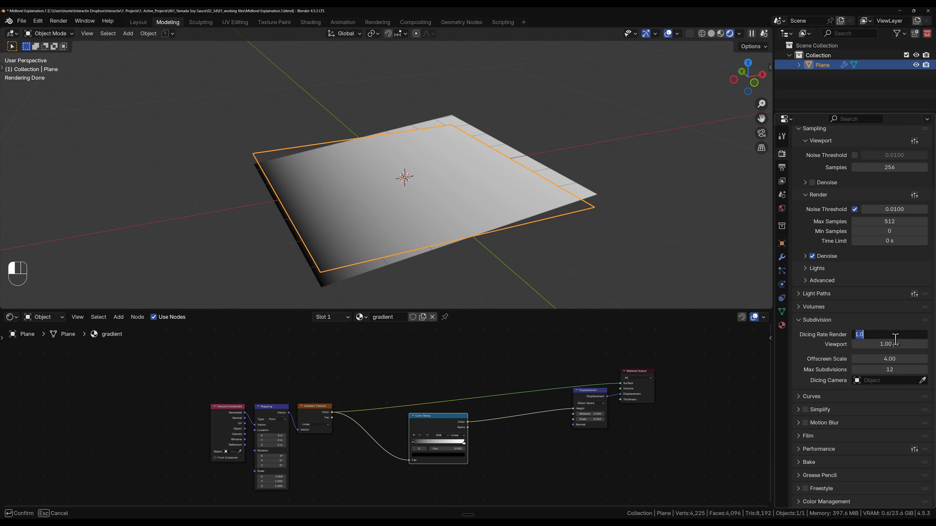
left_click(898, 344)
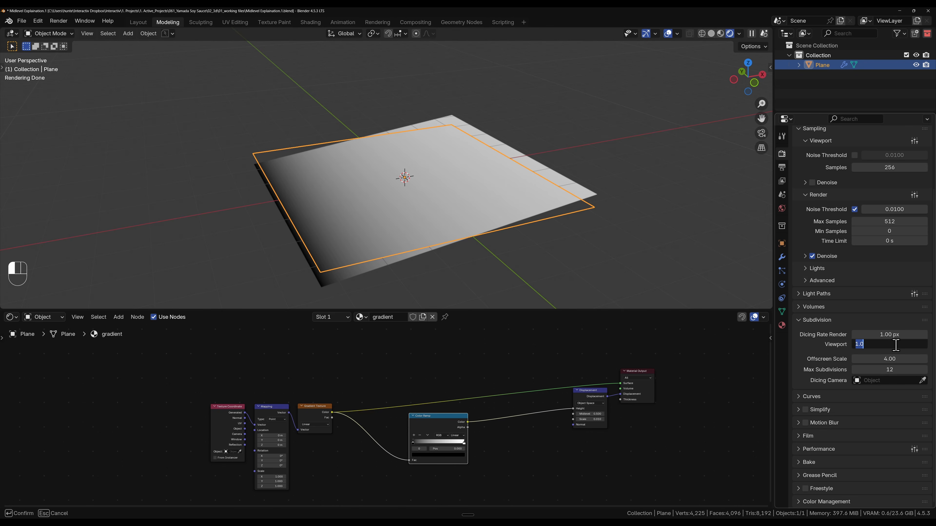
type("4")
key("Return")
double_click(896, 345)
type("8")
key("Return")
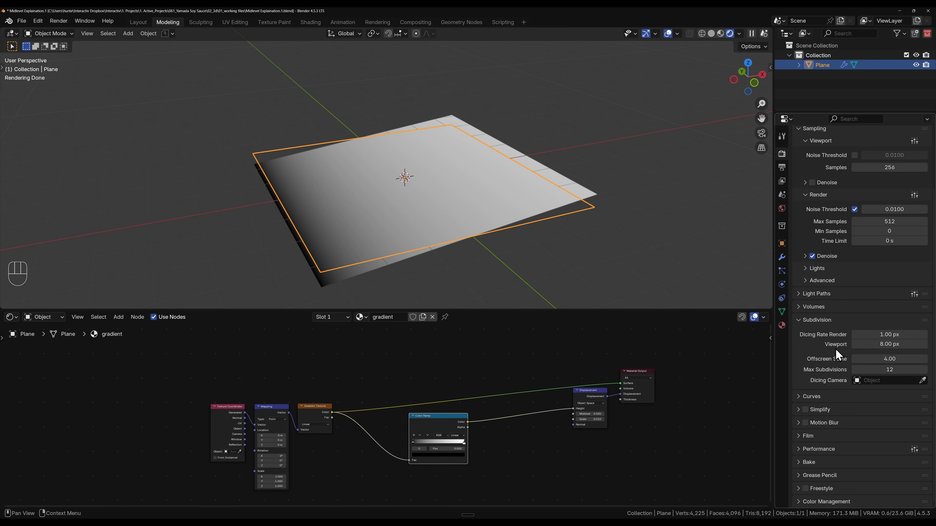
Step: Set the viewport dicing rate back to 1 px
double_click(888, 345)
type("1")
key("Return")
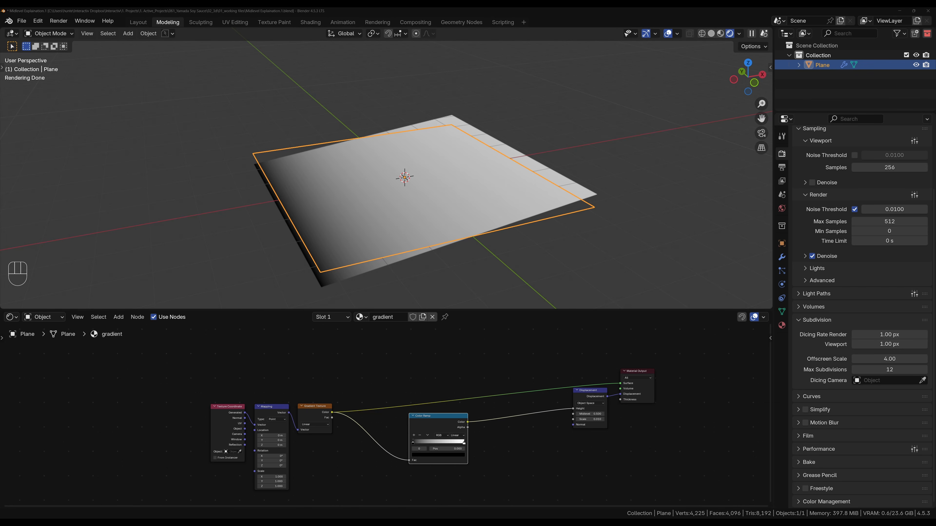
Step: Add circle.png to the plane's gradient material as an image texture and set its color space to Non-Color
left_click_drag(142, 380, 324, 359)
scroll(391, 412, "up", 3)
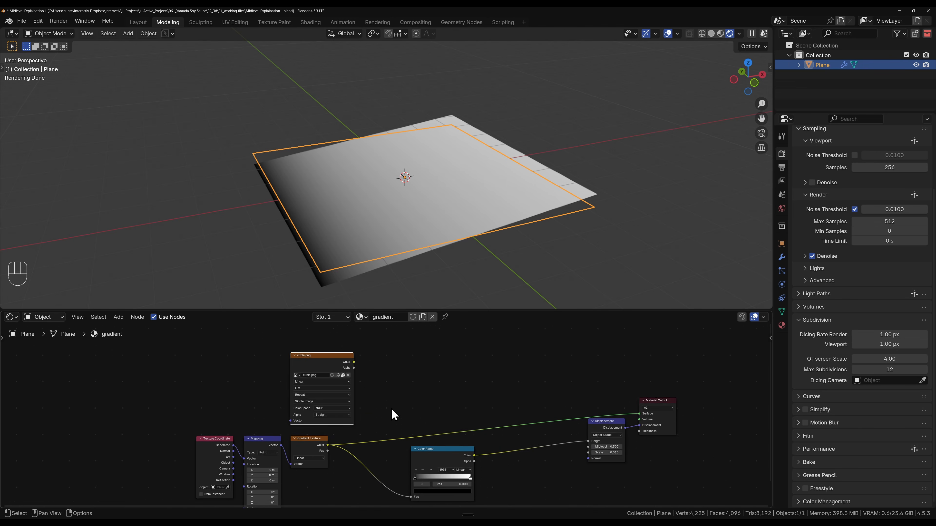
left_click(325, 402)
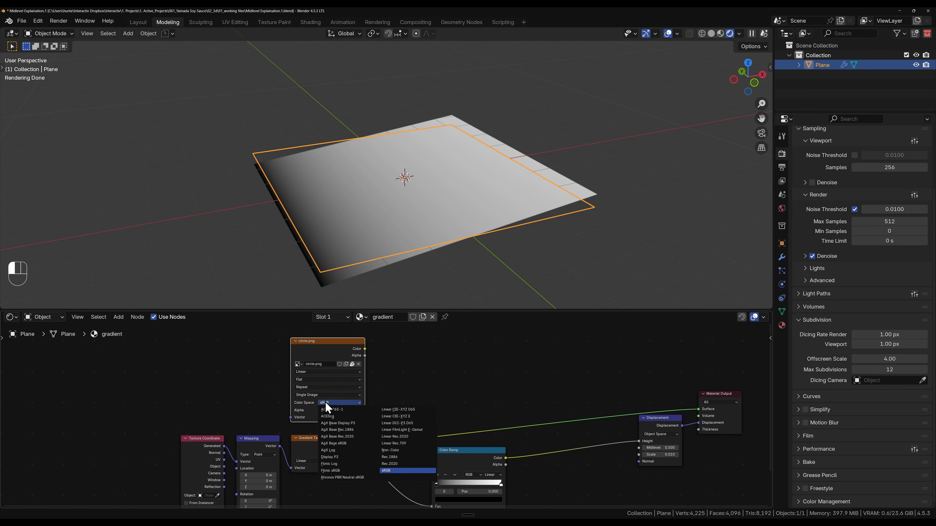
left_click(343, 403)
key("Return")
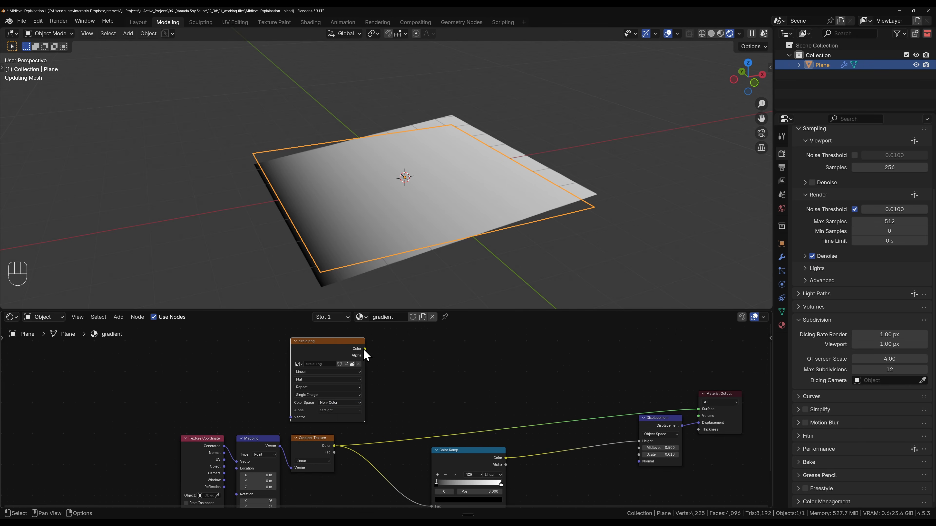
Step: Connect the circle.png texture's Color output to the Displacement node's Height and to the Material Output's Surface
left_click_drag(365, 349, 641, 448)
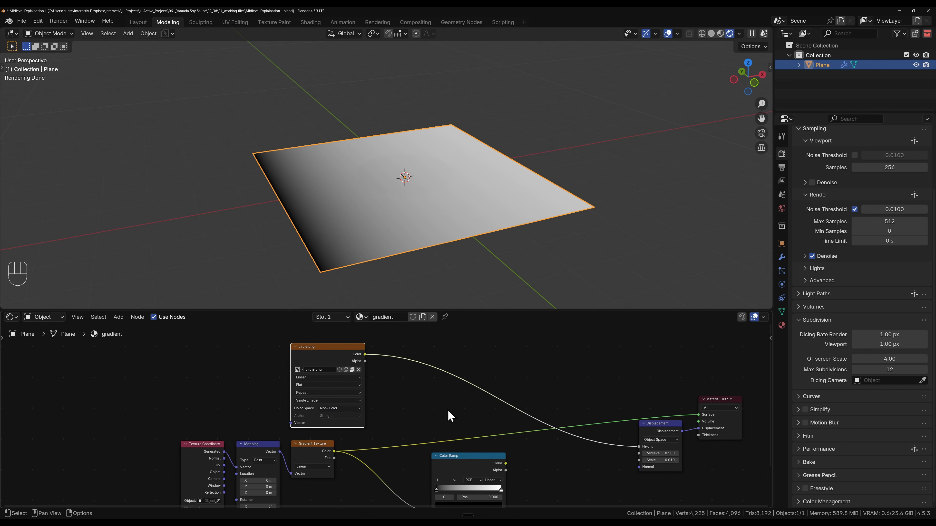
middle_click_drag(415, 409, 456, 404)
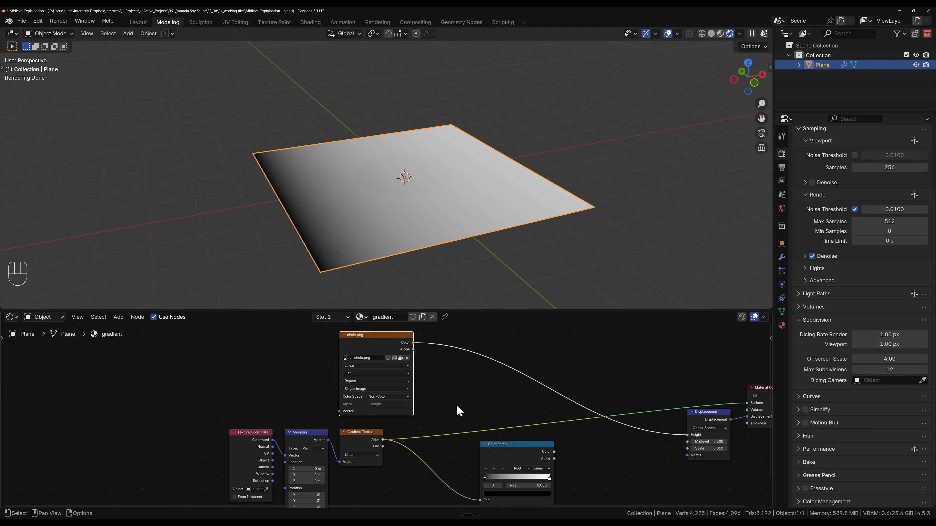
left_click(399, 341, "ctrl+shift")
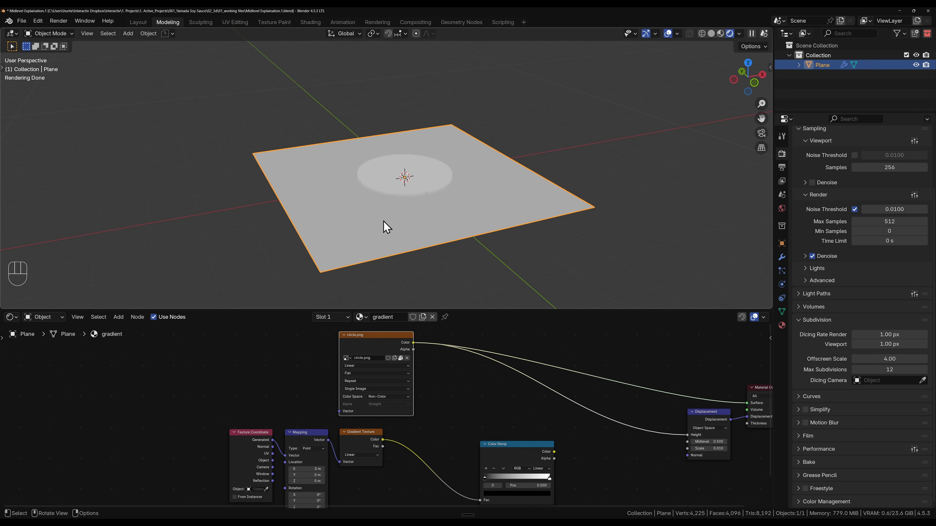
Step: Raise the Displacement node's Scale to 1.410 to exaggerate the circle's displacement
middle_click_drag(447, 202, 428, 234)
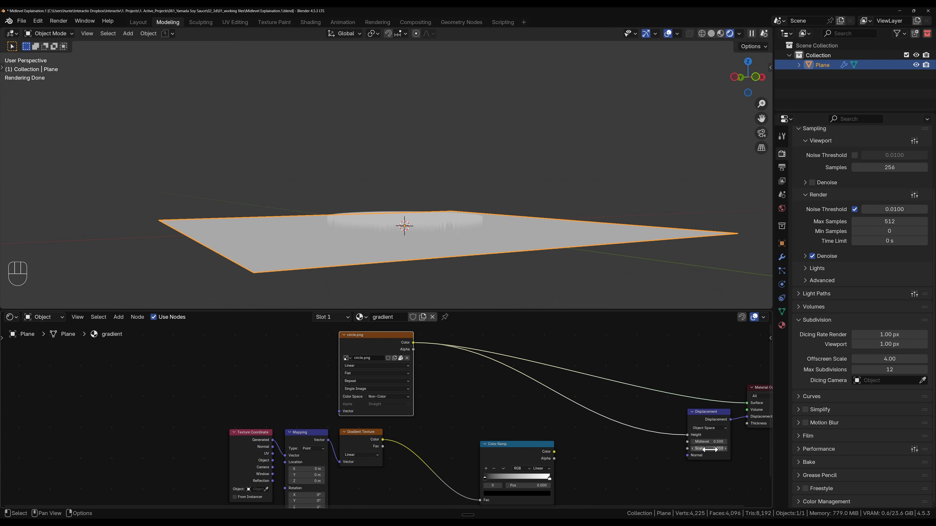
left_click_drag(709, 449, 727, 449)
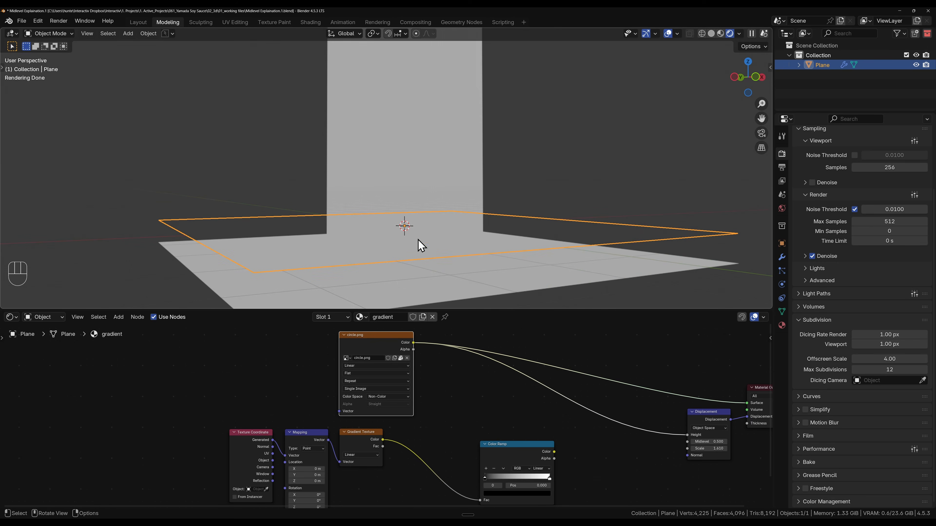
scroll(576, 287, "down", 3)
mouse_move(442, 236)
middle_mouse_down()
mouse_move(417, 218)
mouse_move(446, 237)
middle_mouse_up()
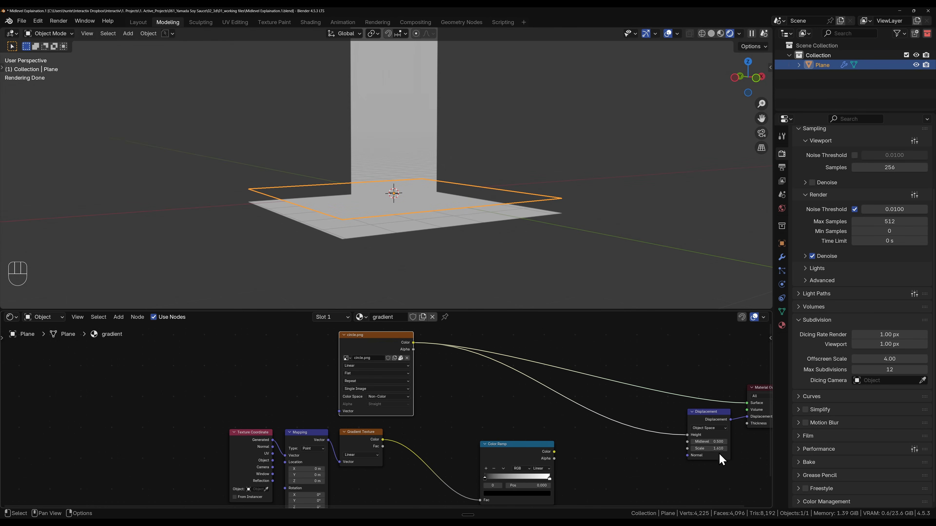
Step: Examine the displaced circle's height and compare the displaced base with the plane's original outline
scroll(366, 106, "down", 4)
scroll(386, 97, "down", 5)
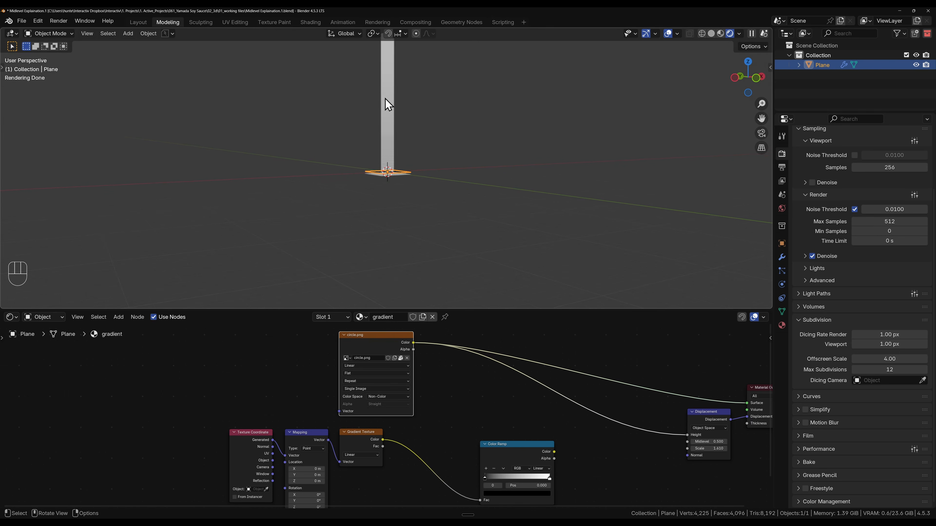
scroll(400, 182, "up", 6)
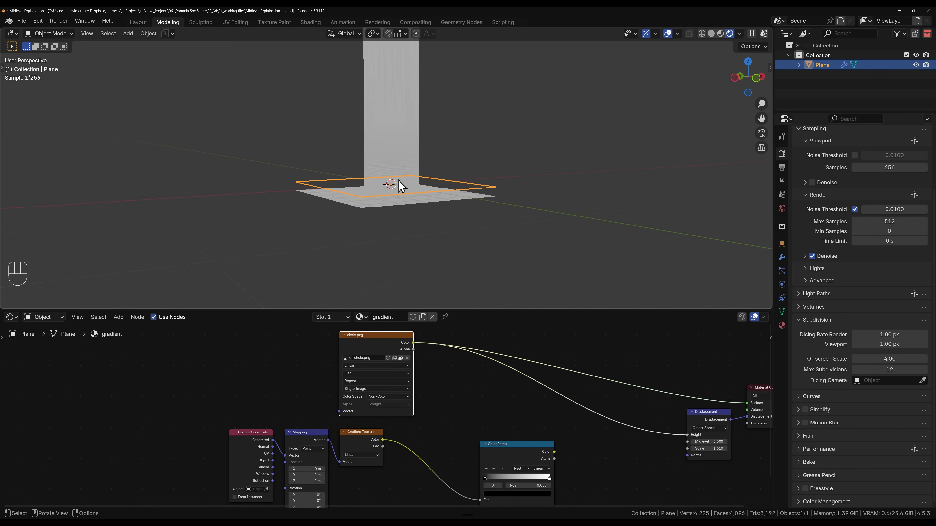
scroll(298, 220, "up", 4)
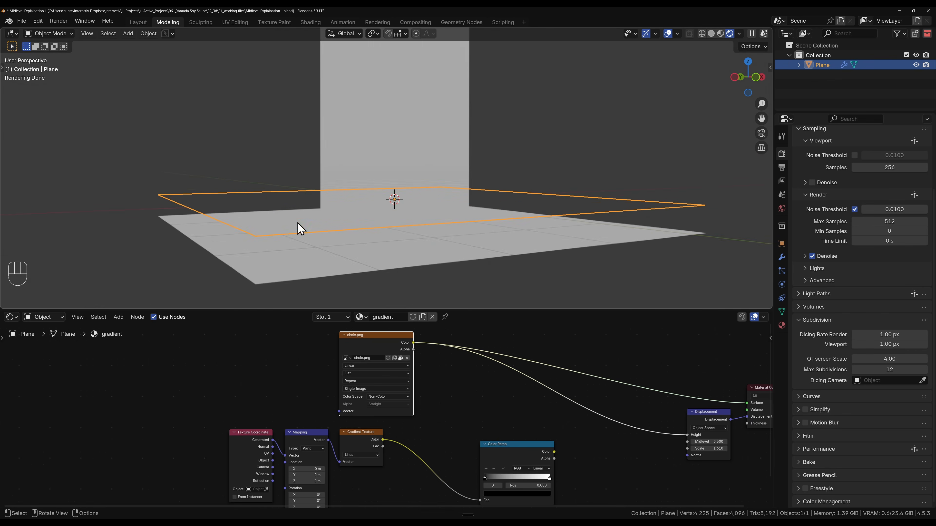
left_click(242, 266)
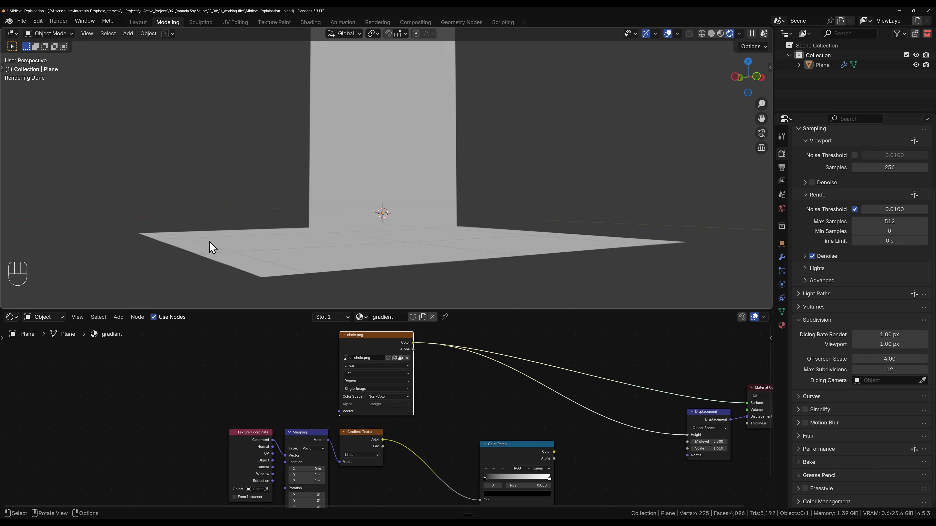
left_click(243, 219)
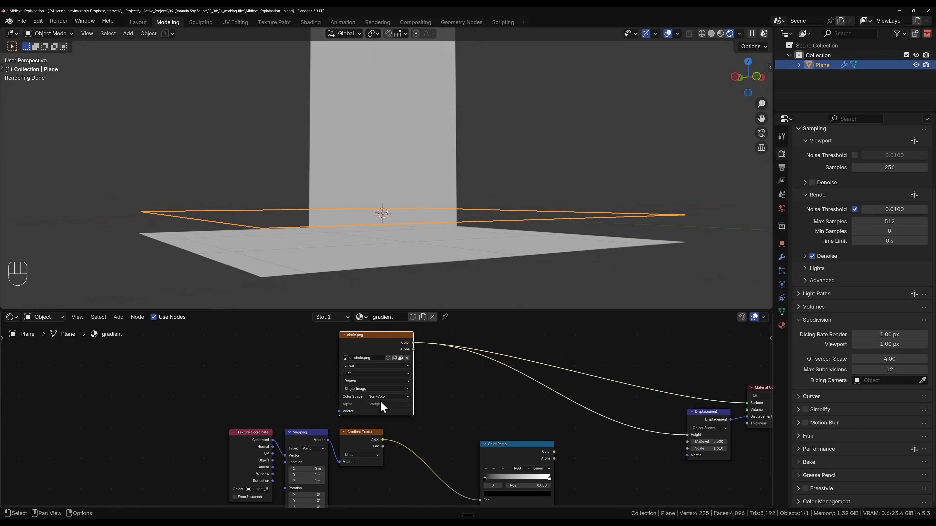
middle_click_drag(505, 247, 341, 213)
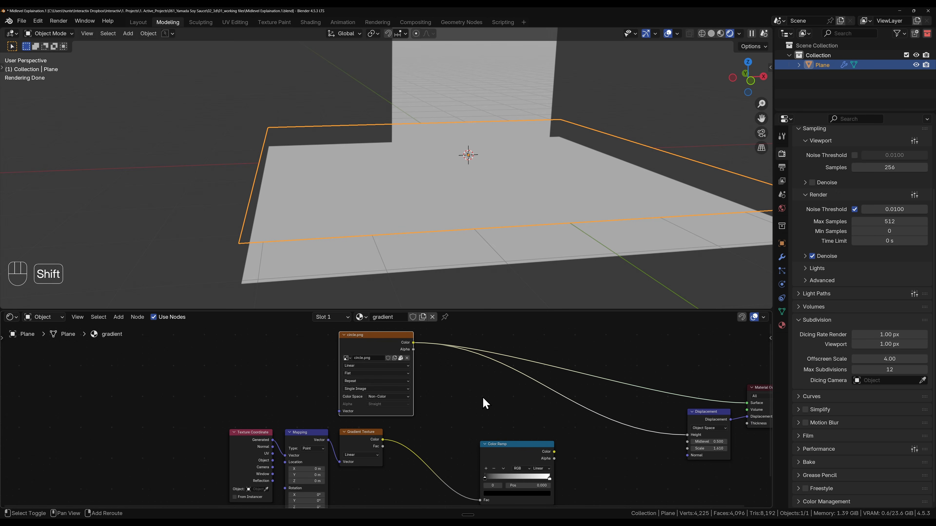
key("shift+a")
left_click(459, 388)
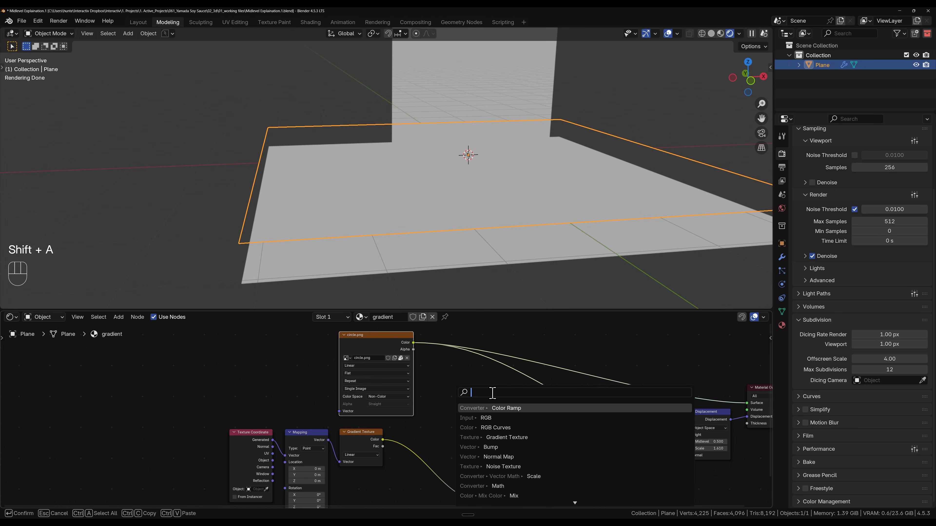
left_click(505, 438)
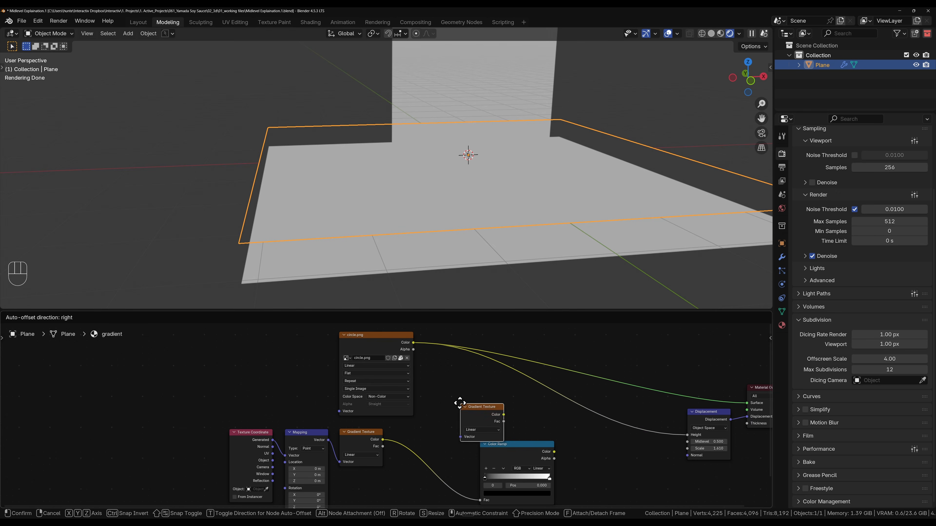
left_click(472, 403)
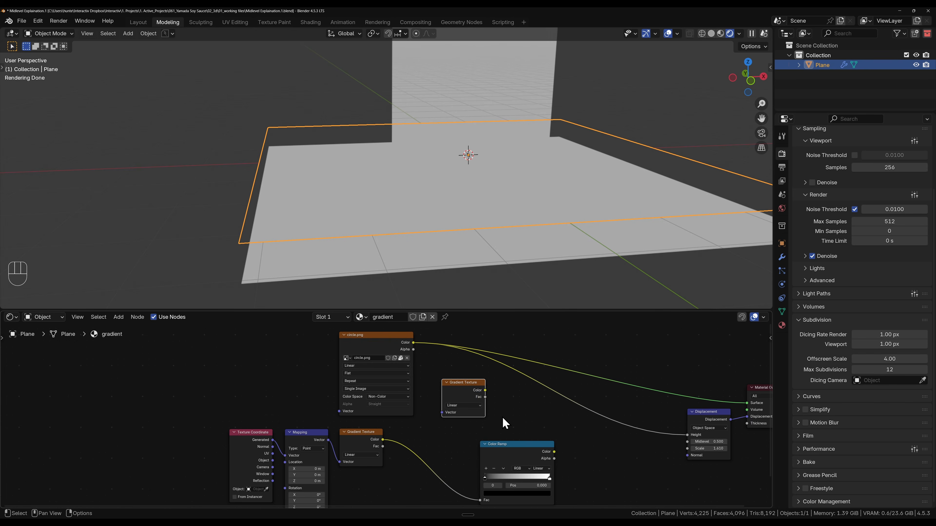
left_click(462, 384)
key("x")
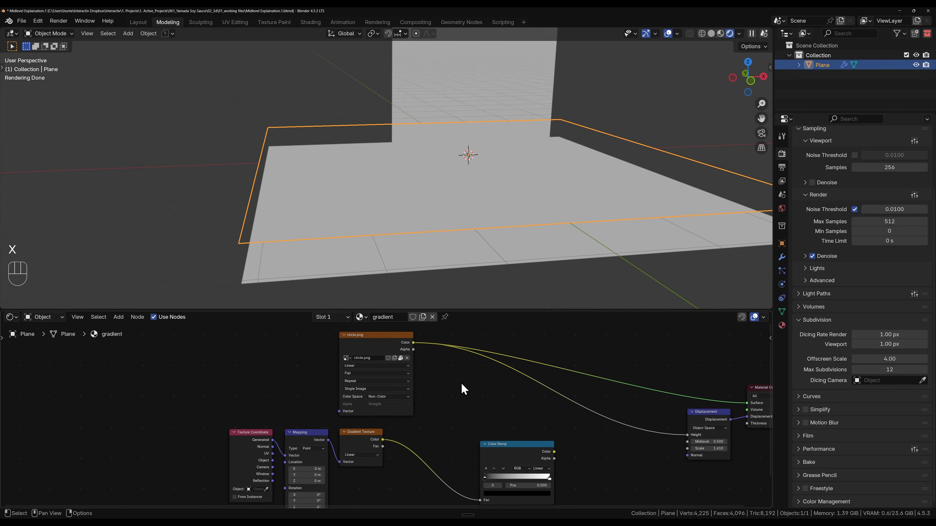
Step: Add an RGB input node beside the circle.png texture in the material's node tree
key("shift+a")
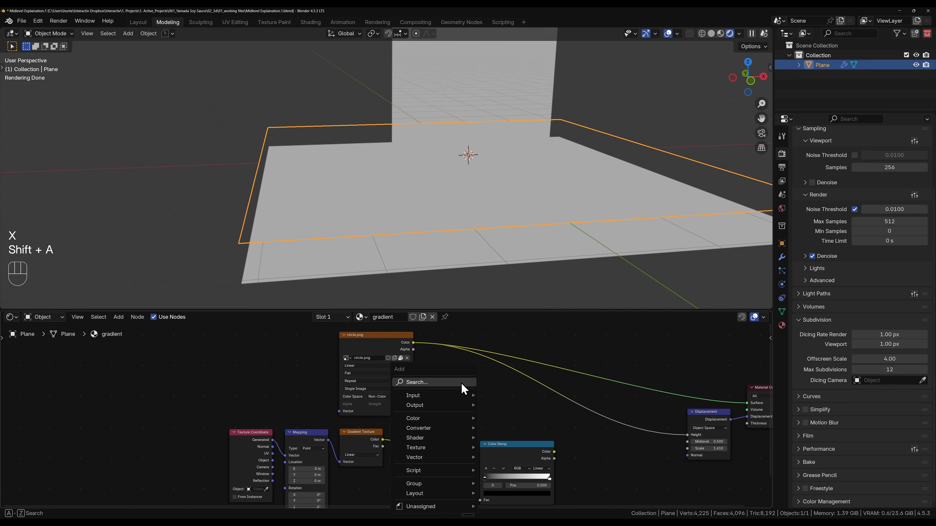
left_click(462, 383)
type("rgb")
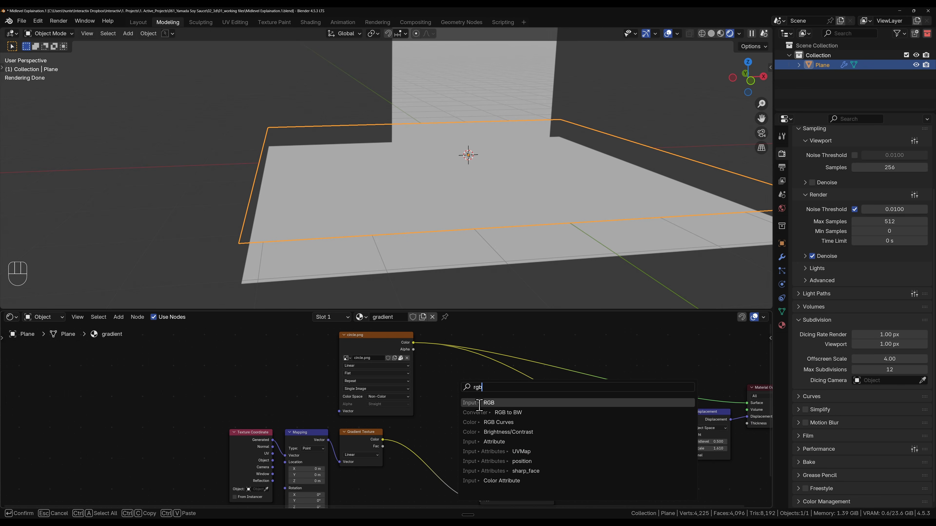
key("Return")
left_click(430, 380)
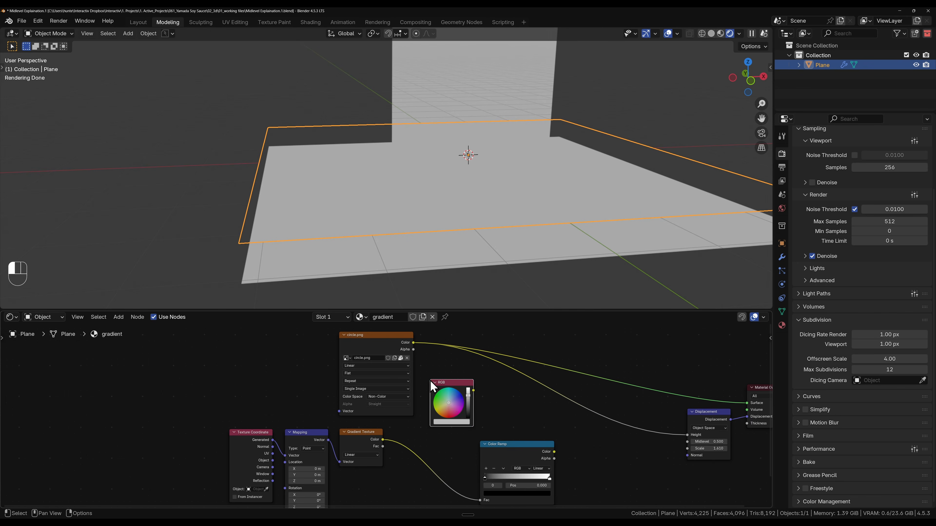
Step: Sample the grey of the rendered plane's base into the RGB node's color with the eyedropper
left_click(459, 423)
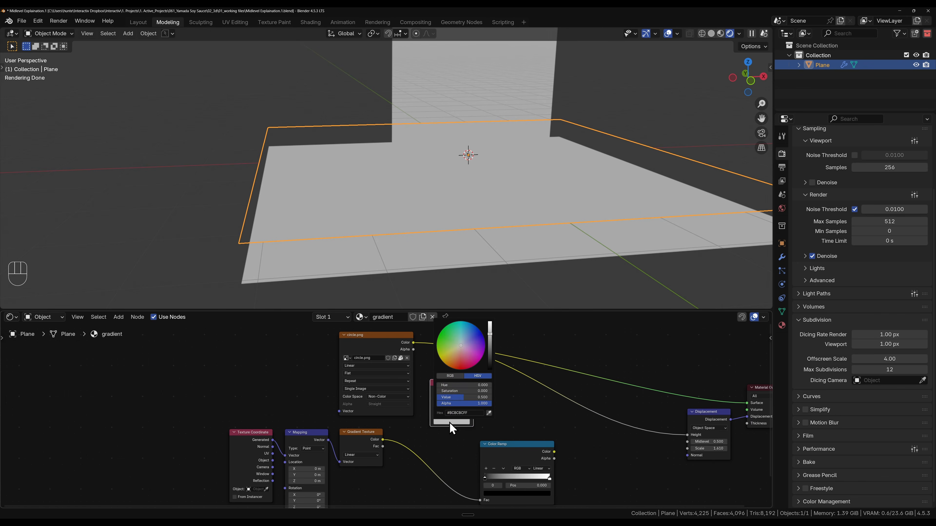
left_click(488, 413)
left_click(336, 257)
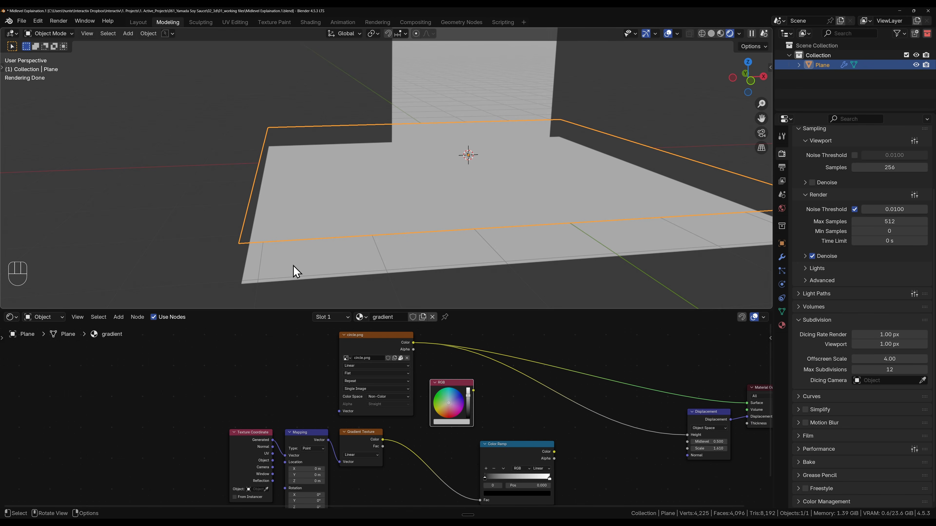
left_click(453, 422)
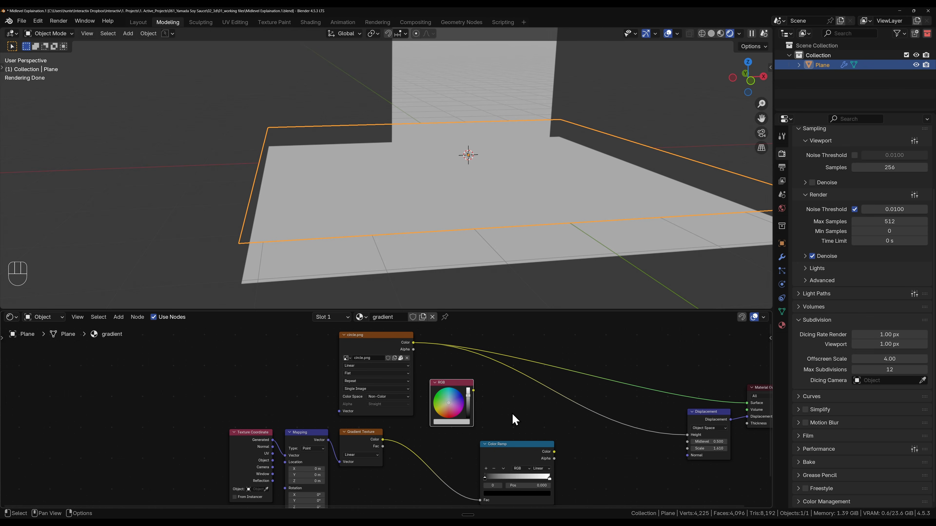
Step: Try the sRGB color space on the circle.png texture, inspect the displacement and restore Non-Color
left_click(397, 398)
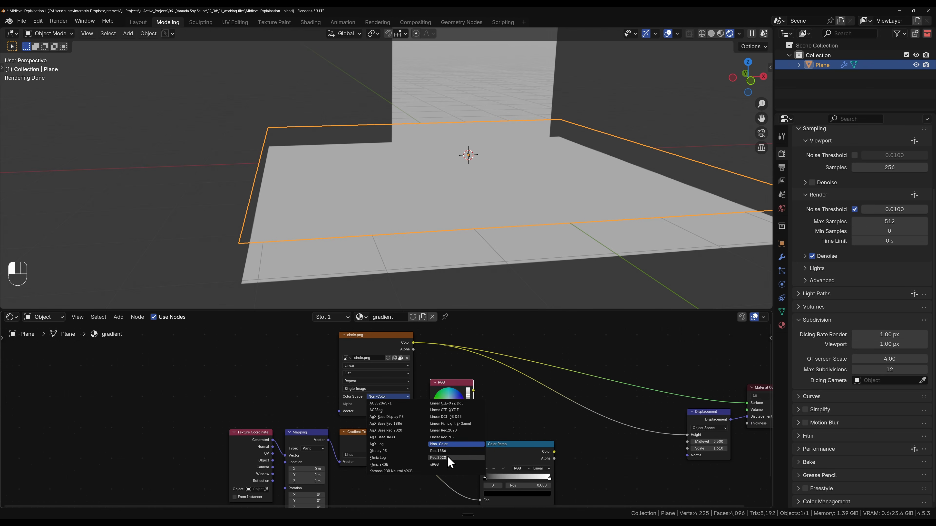
left_click(442, 464)
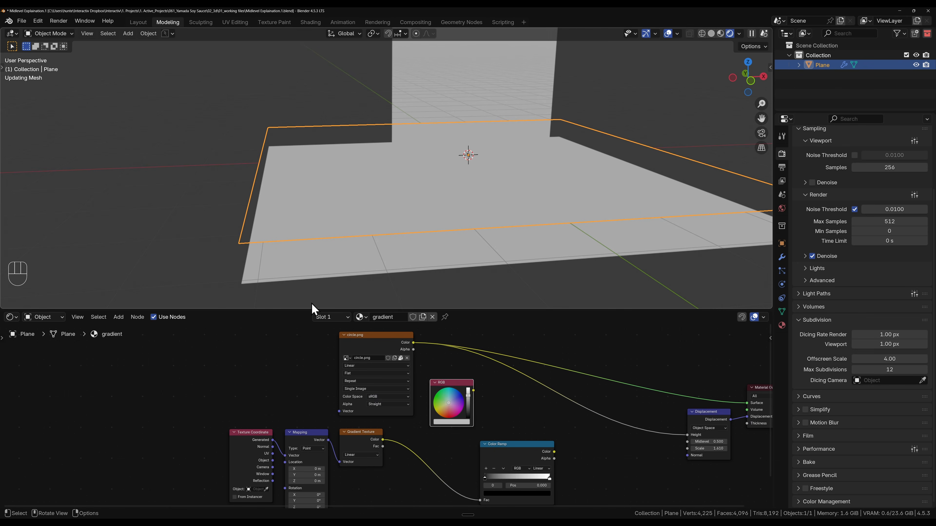
scroll(432, 250, "down", 6)
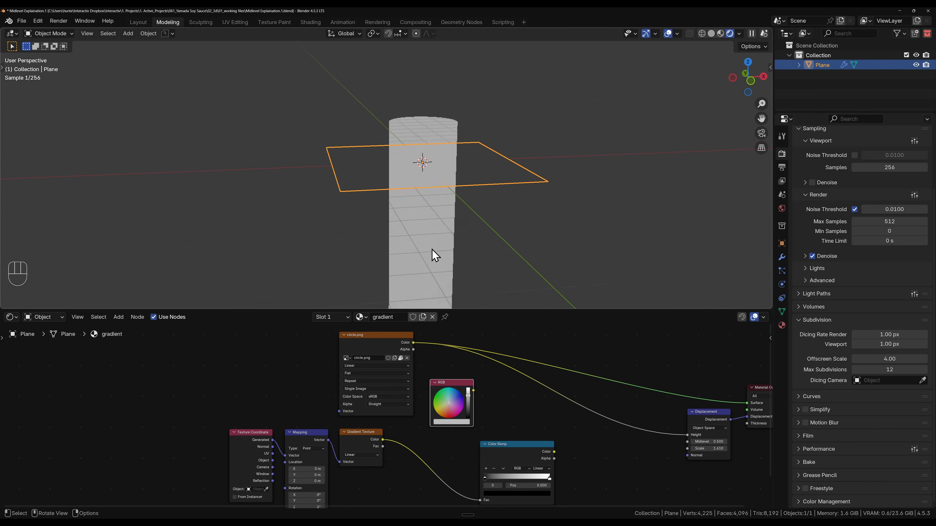
scroll(432, 249, "up", 6)
left_click(387, 397)
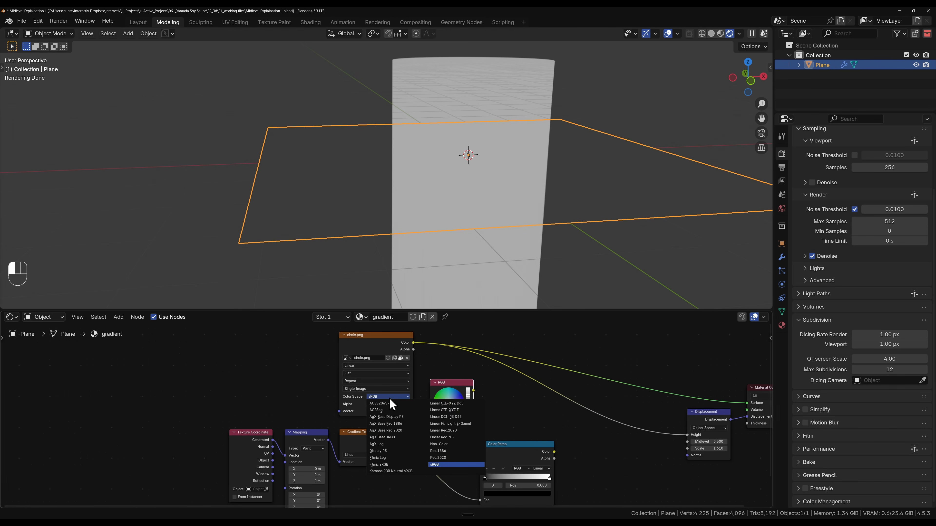
left_click(443, 445)
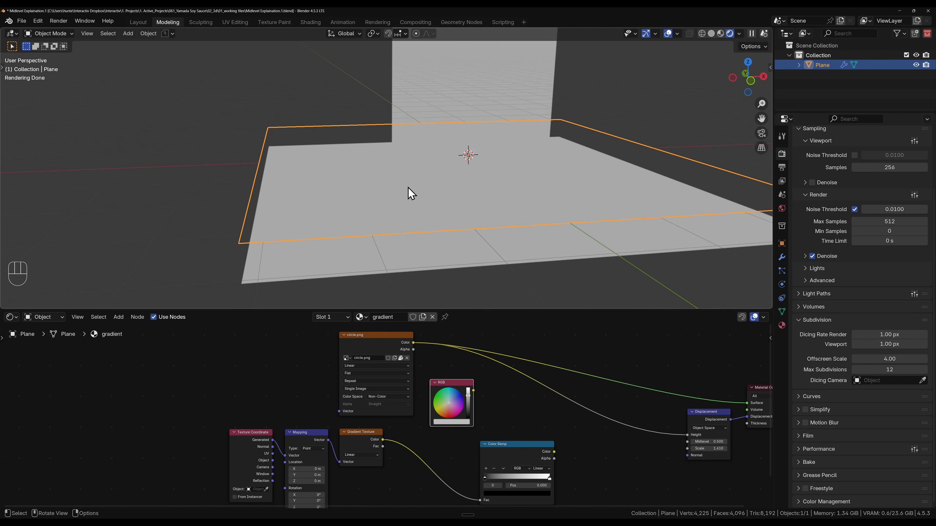
Step: Copy the sampled RGB color's Value into the Displacement node's Midlevel, setting it to about 0.496
left_click(459, 420)
left_click(479, 394)
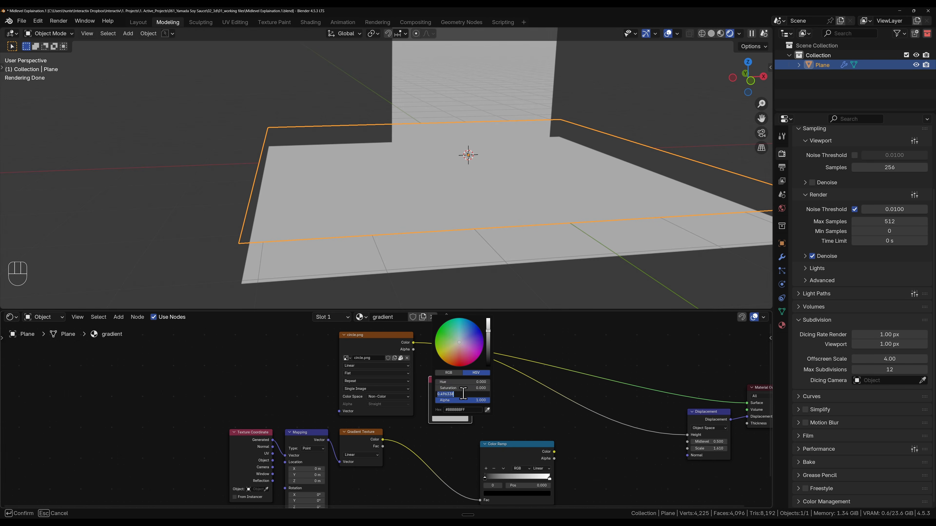
key("ctrl+c")
left_click(713, 446)
left_click(714, 441)
key("ctrl+v")
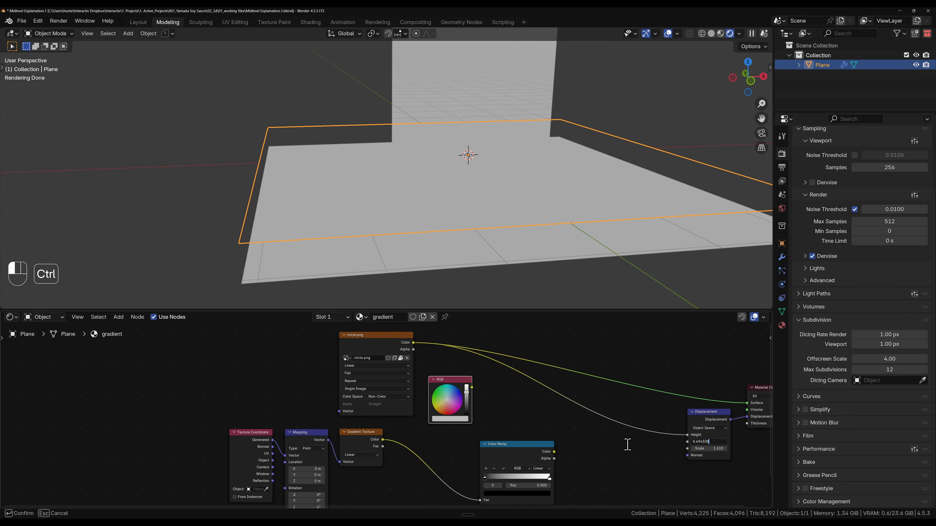
left_click(627, 445)
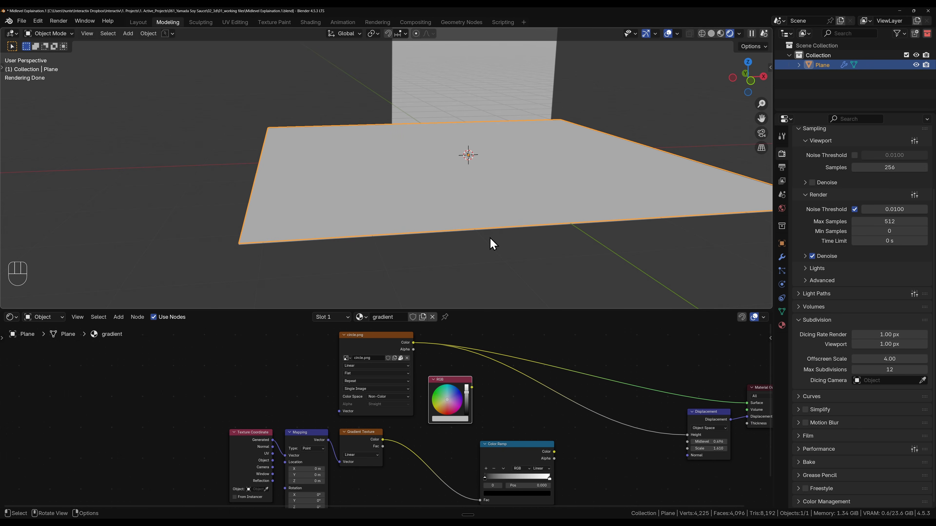
Step: Set the Displacement node's Scale to 0.01 and inspect the raised circle from a lower angle
scroll(492, 243, "down", 4)
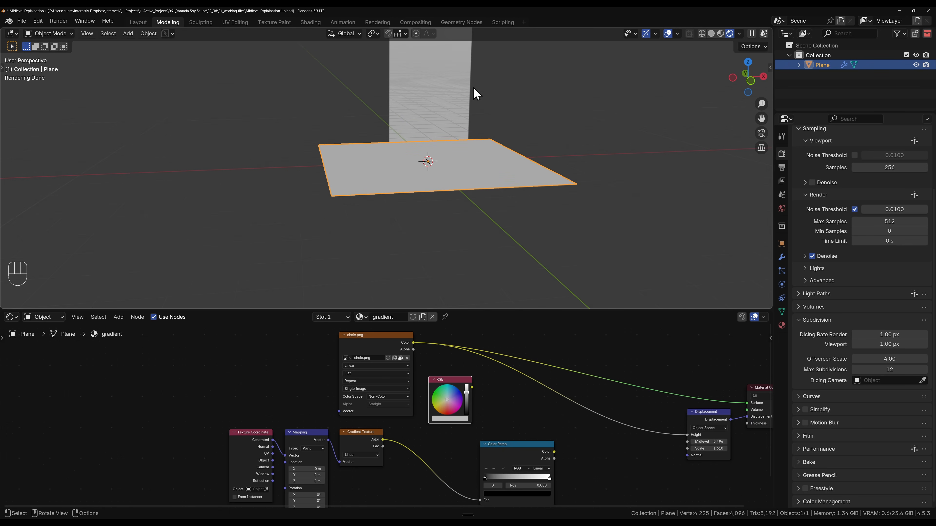
scroll(472, 112, "down", 3)
left_click(706, 448)
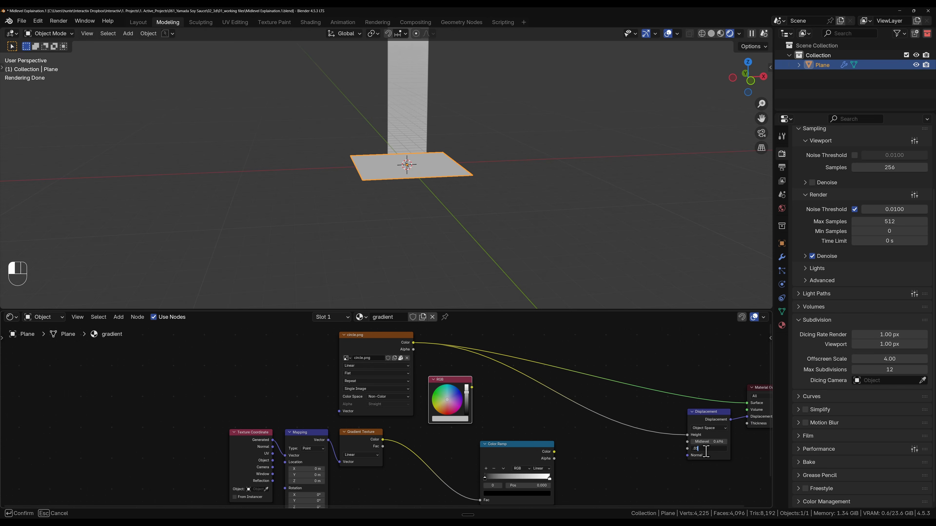
type(".01")
key("Return")
scroll(409, 177, "up", 5)
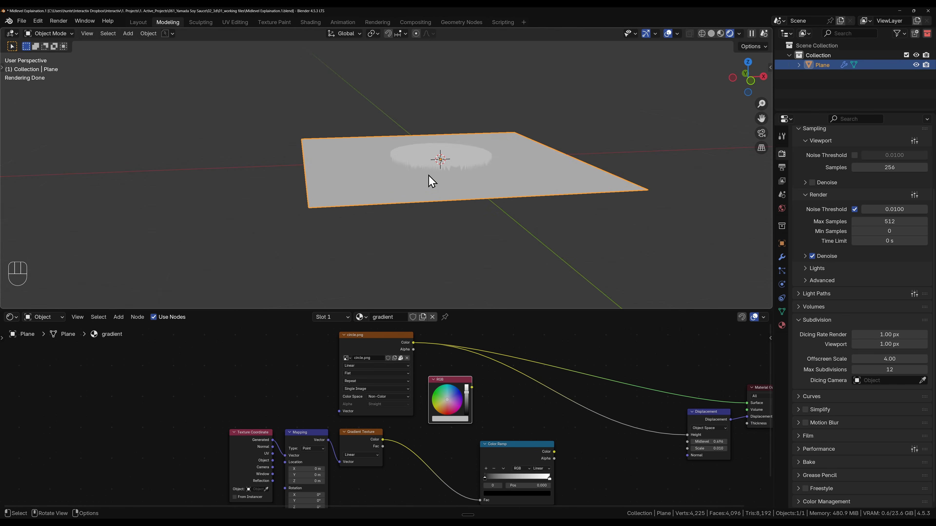
middle_click_drag(431, 181, 486, 236)
Step: Set the Displacement node's Scale to 0.02 and inspect the raised circle on the plane
left_click(707, 448)
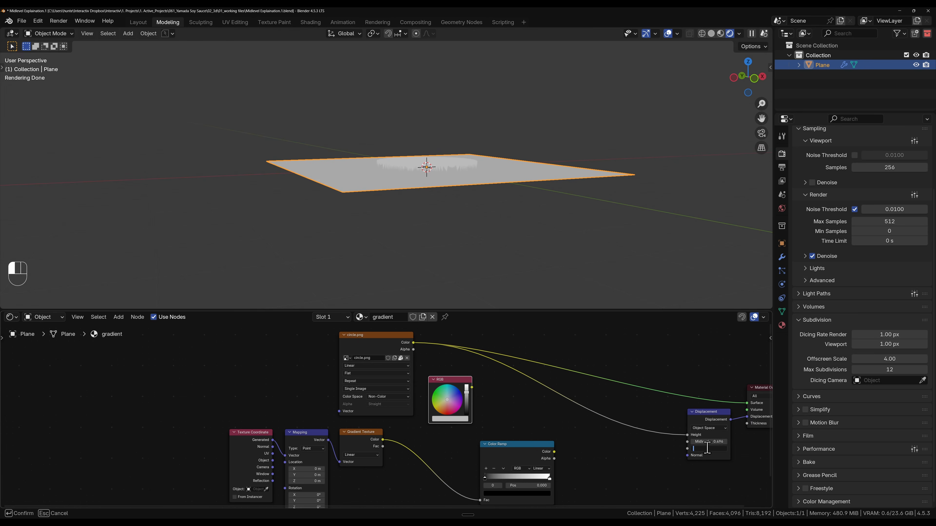
type(".02")
key("Return")
middle_click_drag(483, 172, 449, 186)
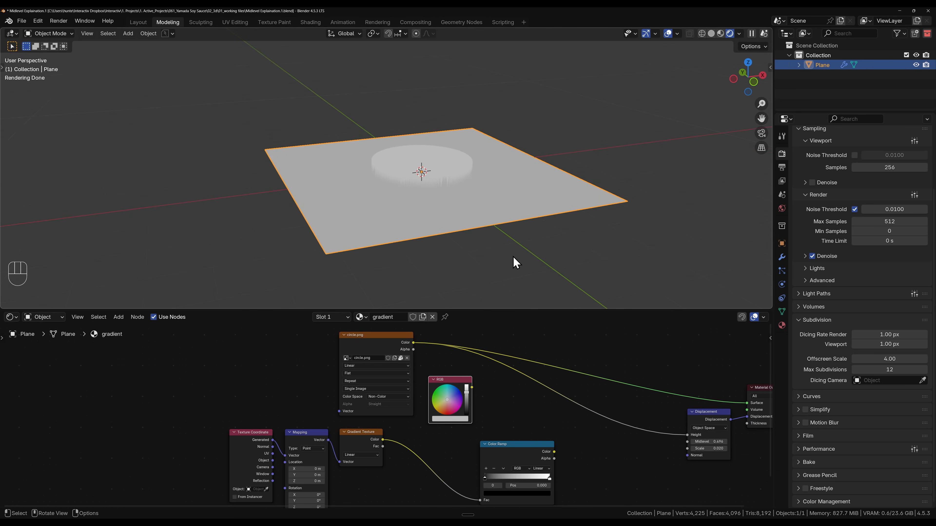
Step: Switch to Affinity Designer and duplicate the light grey circle, offsetting the copy diagonally up and to the right so both overlap
key("alt+Tab")
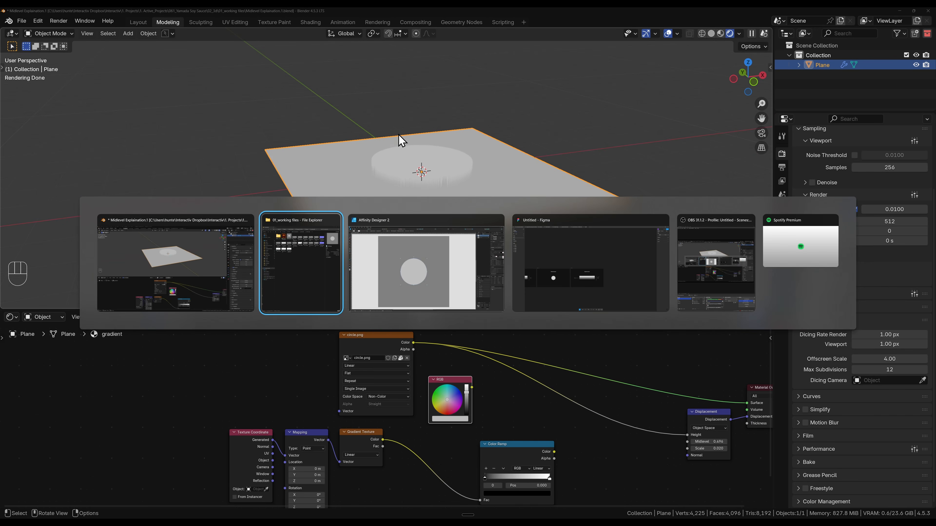
key("alt+Tab")
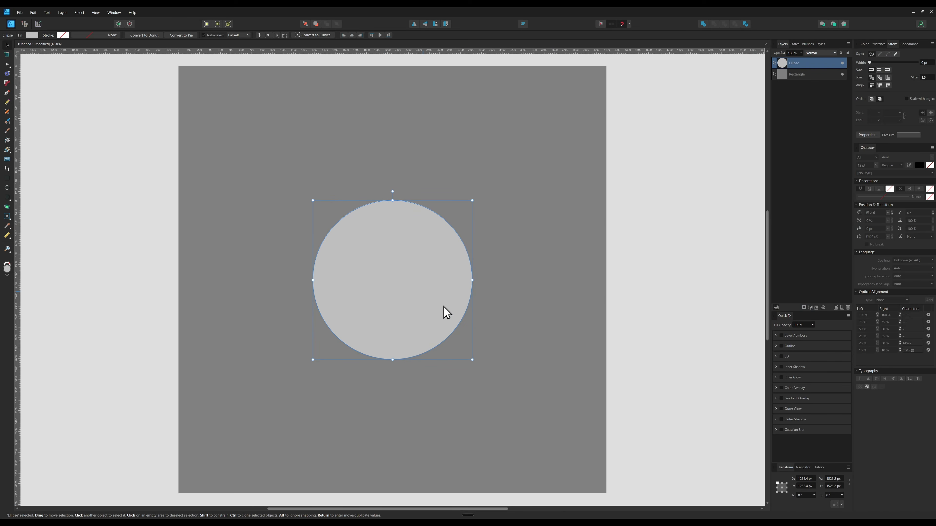
mouse_move(424, 259)
left_mouse_down("ctrl")
mouse_move(505, 199)
mouse_move(459, 241)
left_mouse_up("ctrl")
Step: Lower the duplicated circle's fill lightness to a dark grey, darker than the background rectangle, and deselect it
left_click(32, 35)
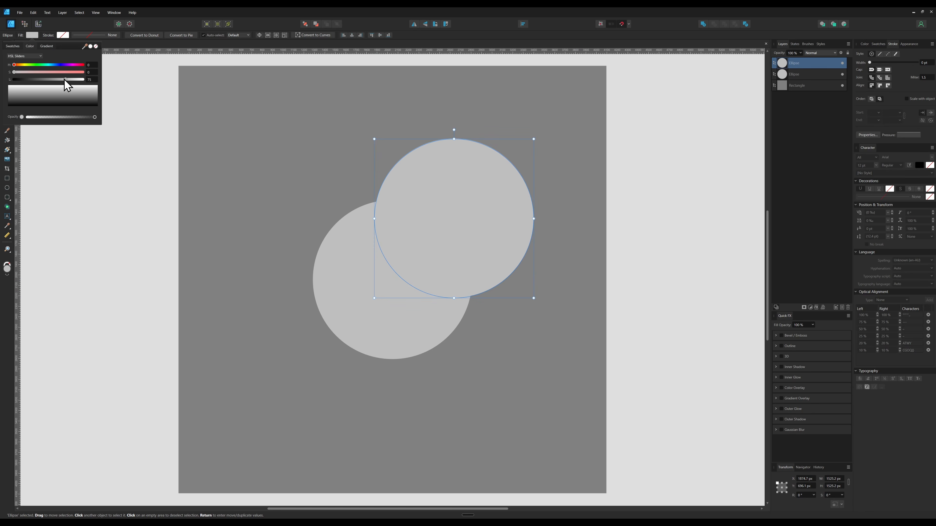
left_click_drag(65, 80, 37, 79)
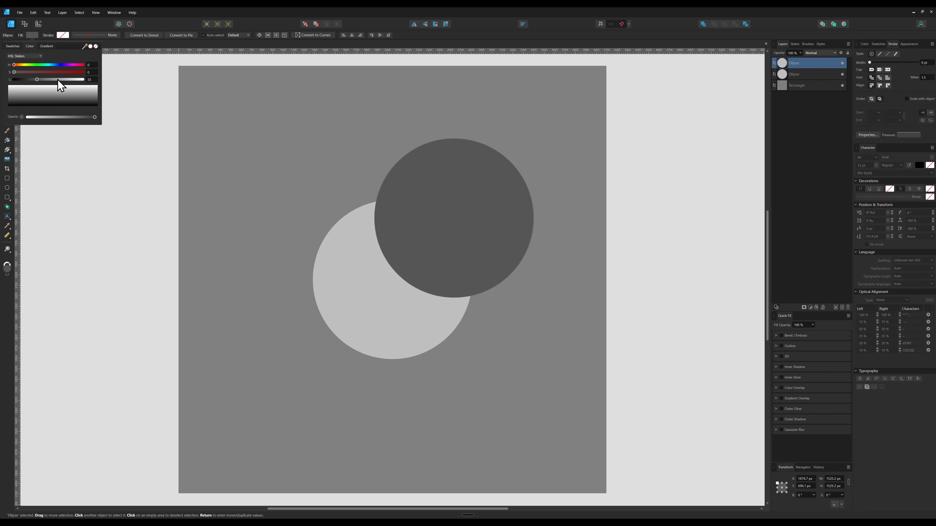
left_click(88, 79)
left_click_drag(38, 81, 31, 81)
left_click(103, 229)
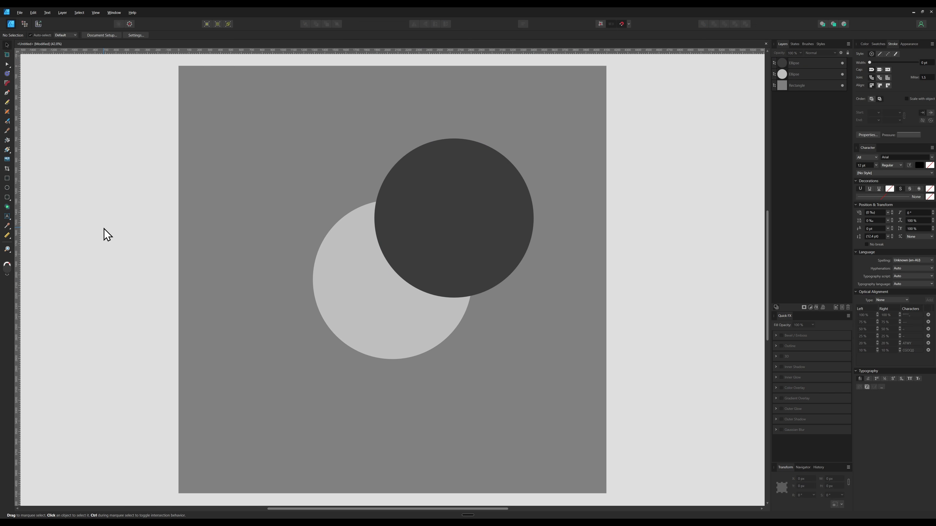
Step: Export the whole document as a 4096 px Grayscale 16-bit PNG named circle-2.png in the 01_working files folder
key("ctrl+shift+alt+s")
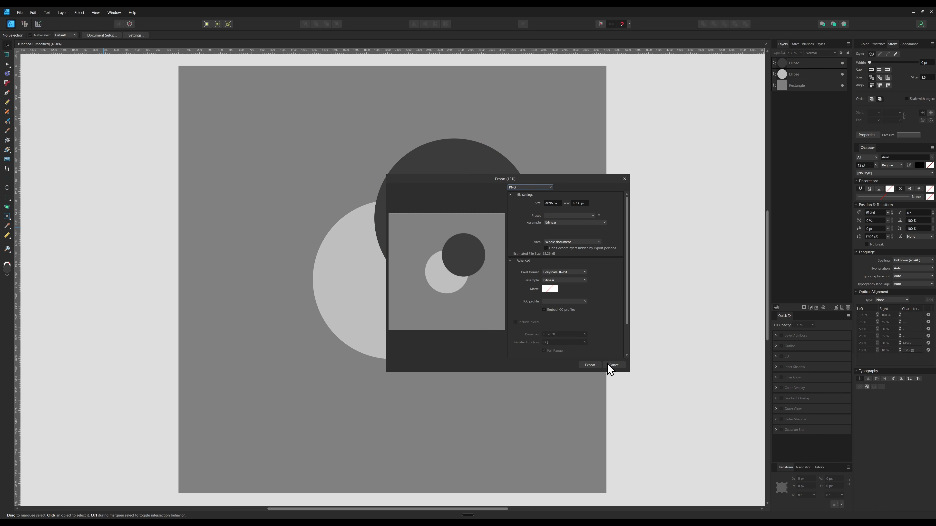
left_click(589, 365)
left_click(300, 185)
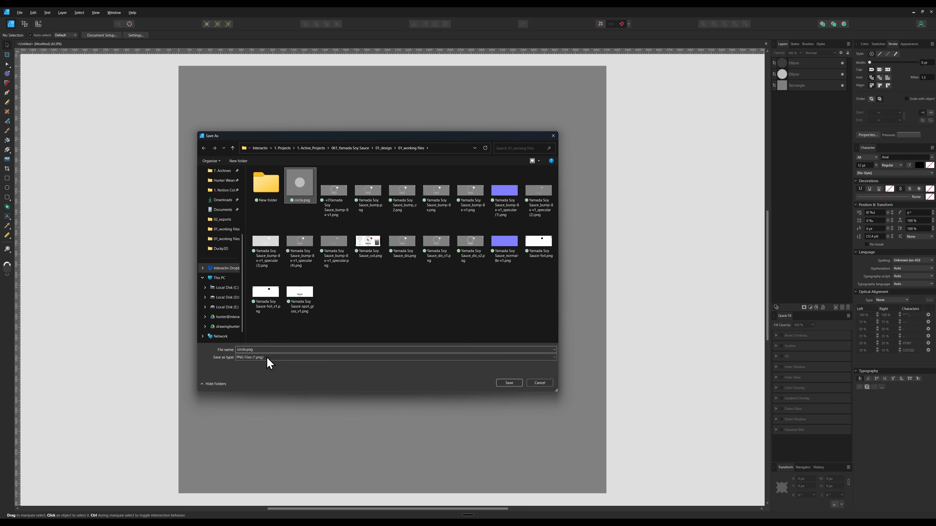
left_click(246, 350)
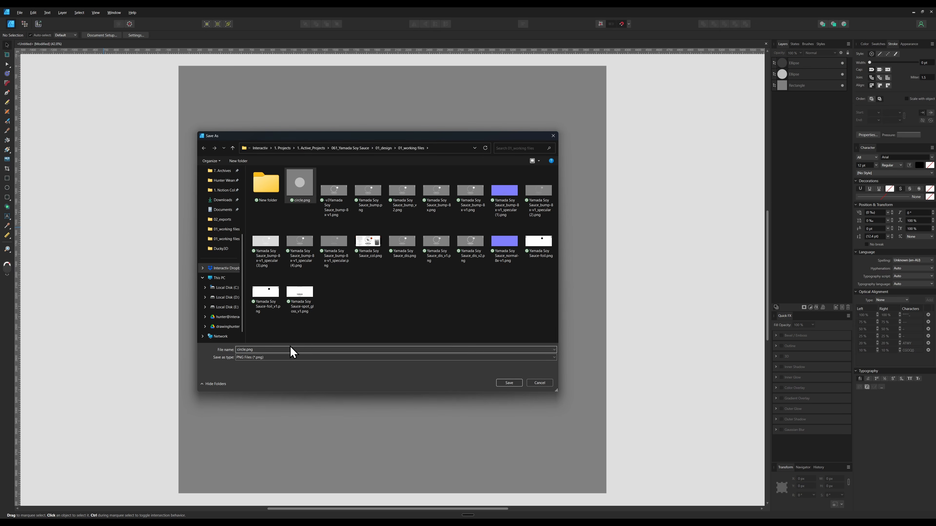
key("Return")
Step: Switch to Blender, add circle-2.png as an image texture beside the circle.png node and set its color space to Non-Color
key("alt+Tab")
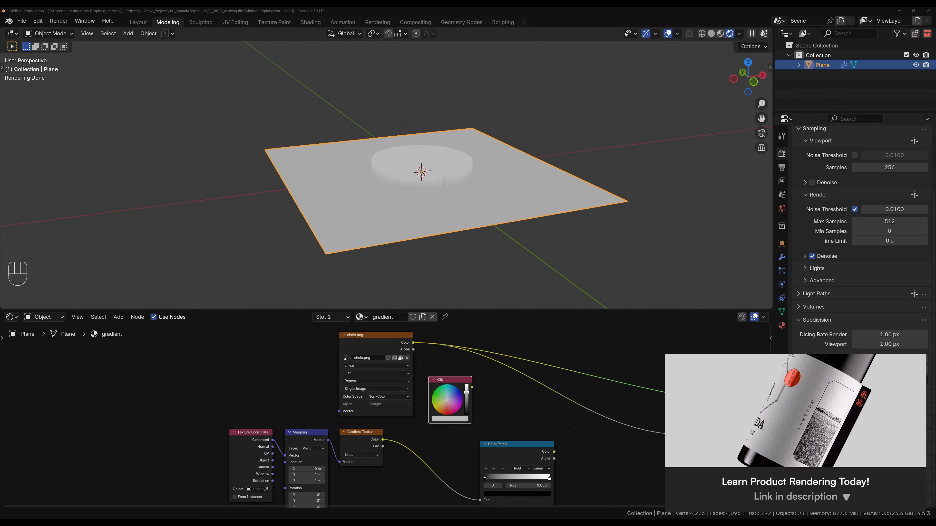
left_click_drag(228, 405, 297, 333)
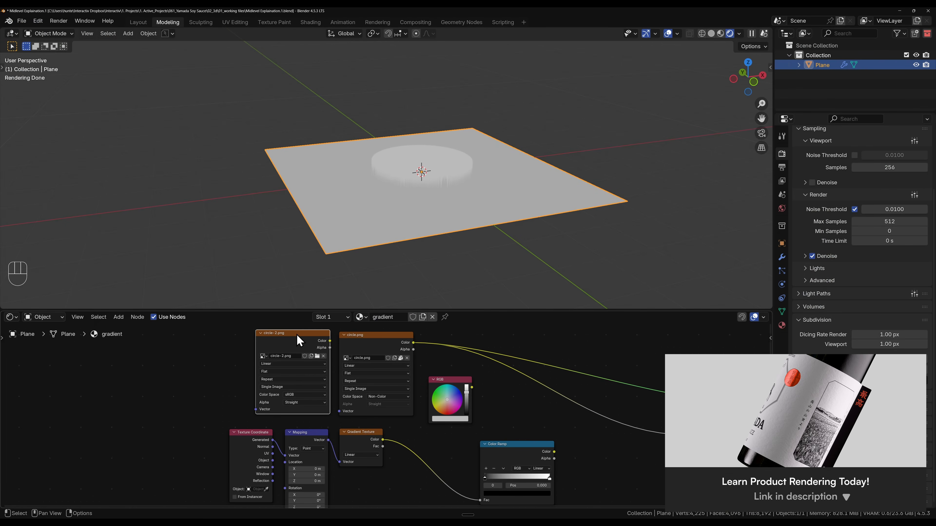
left_click(311, 394)
left_click(355, 442)
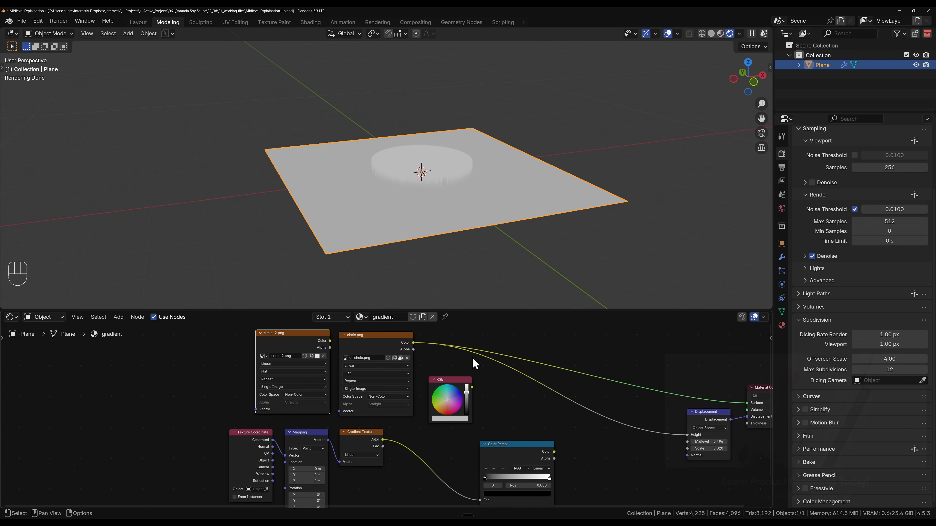
Step: Add a reroute on the circle.png output links and feed it from the circle-2.png Color output instead
mouse_move(472, 358)
right_mouse_down("shift")
mouse_move(472, 349)
mouse_move(472, 359)
right_mouse_up("shift")
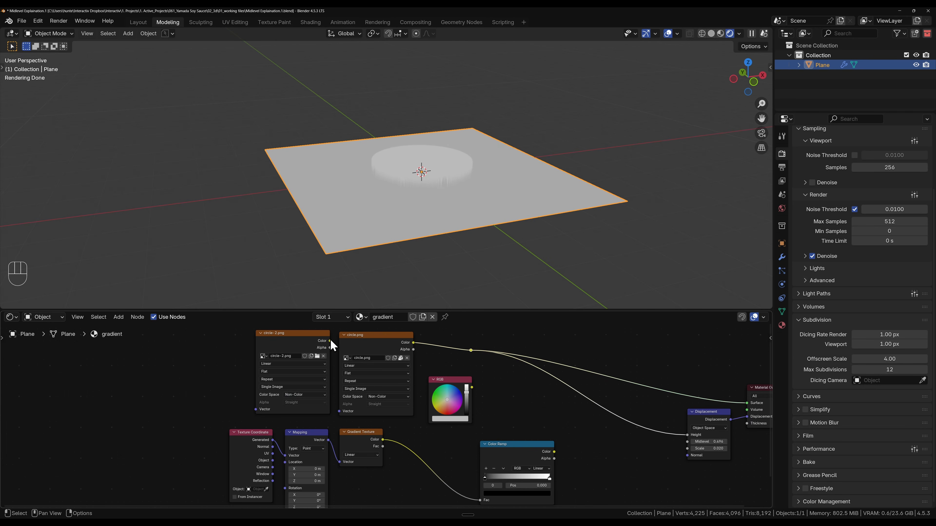
left_click_drag(471, 350, 329, 340)
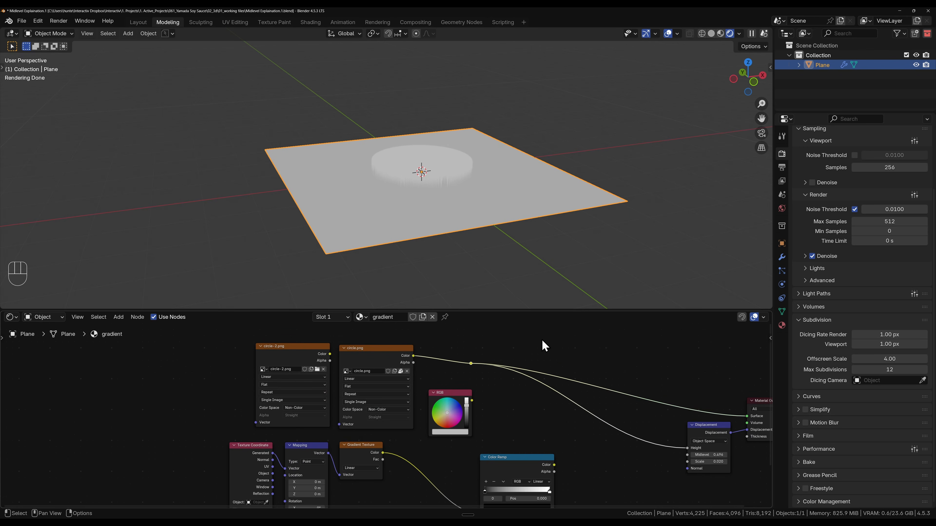
right_click_drag(477, 344, 489, 378, "shift")
key("ctrl+z")
left_click_drag(330, 355, 469, 372)
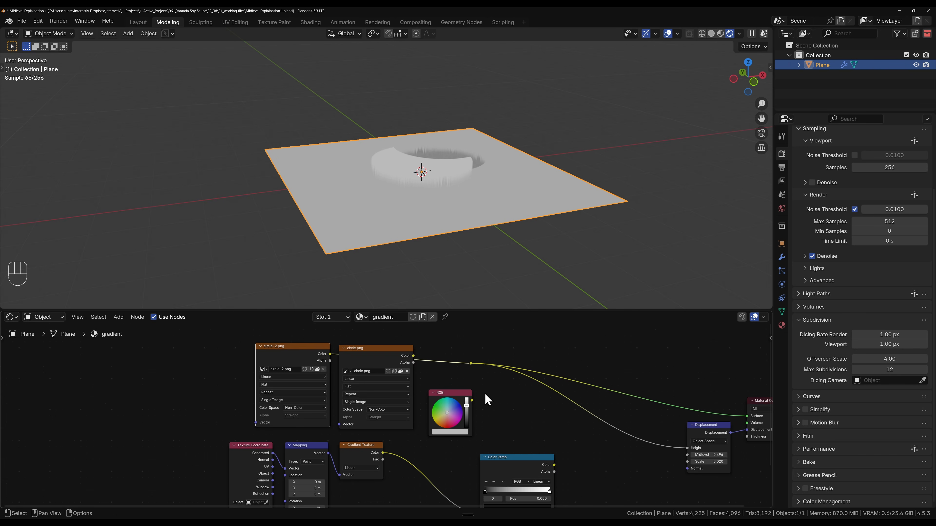
Step: Inspect the displaced overlapping circles up close and delete the RGB node from the material's node tree
middle_click_drag(476, 197, 439, 199)
scroll(405, 171, "up", 4)
middle_click_drag(406, 173, 398, 209, "shift")
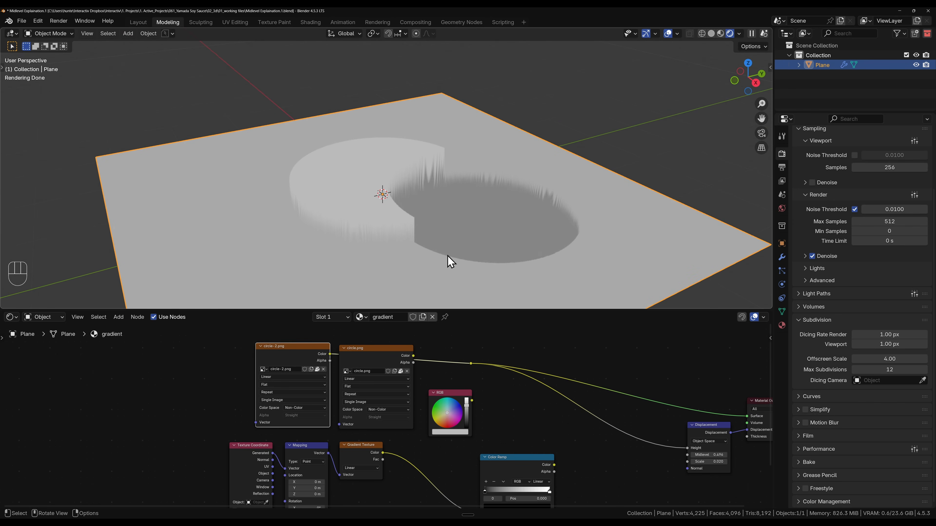
mouse_move(447, 258)
middle_mouse_down()
mouse_move(445, 241)
mouse_move(407, 226)
mouse_move(409, 211)
mouse_move(445, 274)
middle_mouse_up()
middle_click_drag(481, 247, 434, 224)
scroll(434, 224, "up", 3)
left_click(452, 398)
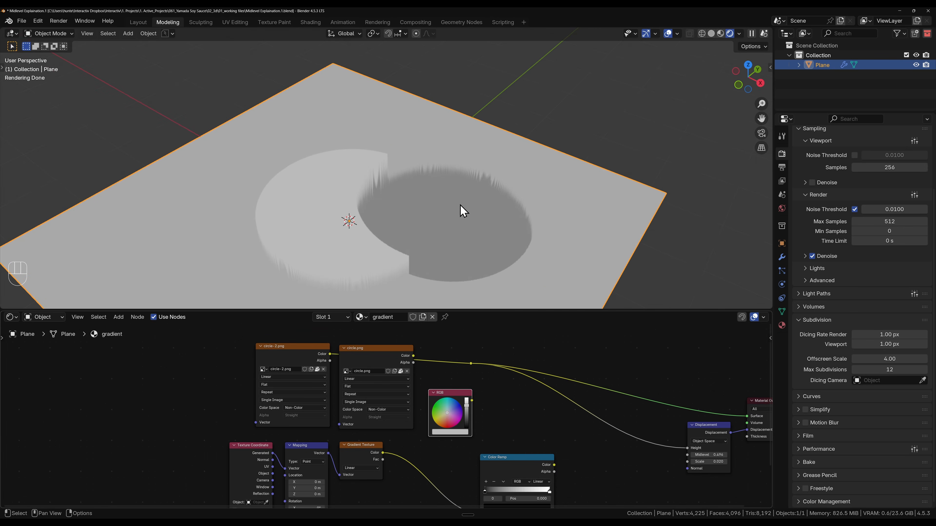
key("x")
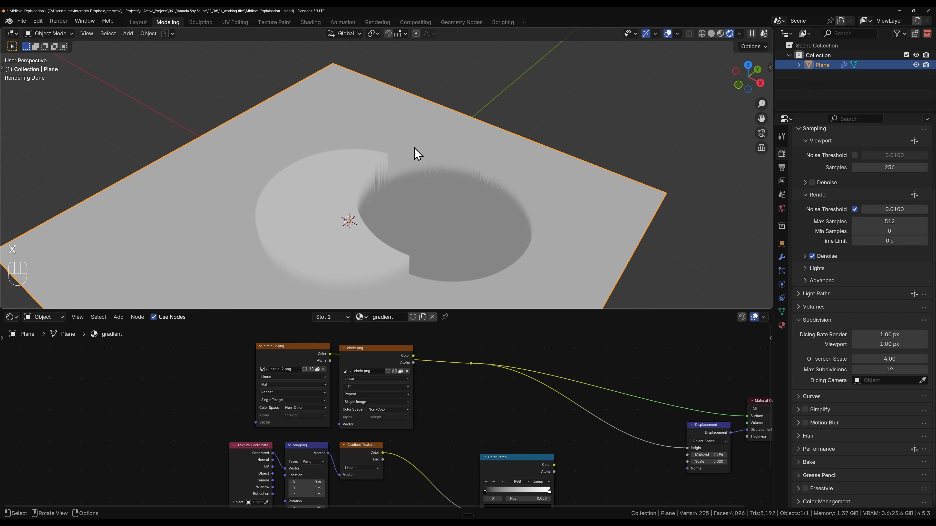
Step: Examine the edges of the raised and sunken circles on the displaced plane from several angles
middle_click_drag(432, 247, 462, 173)
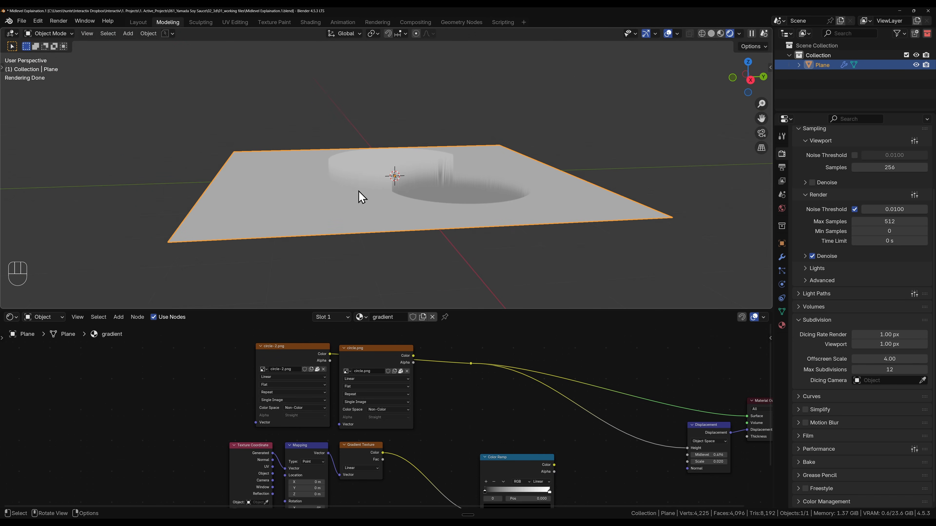
middle_click_drag(361, 188, 398, 212)
scroll(393, 193, "up", 3)
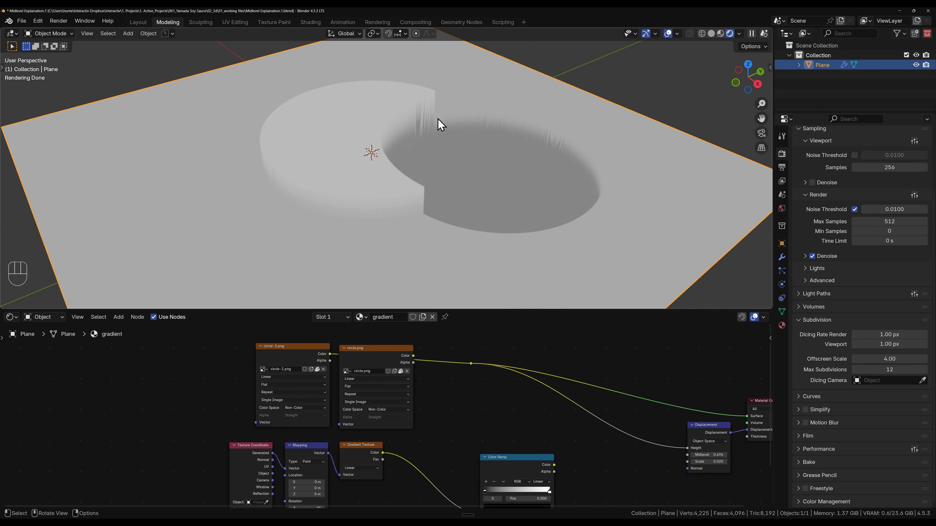
scroll(403, 231, "down", 4)
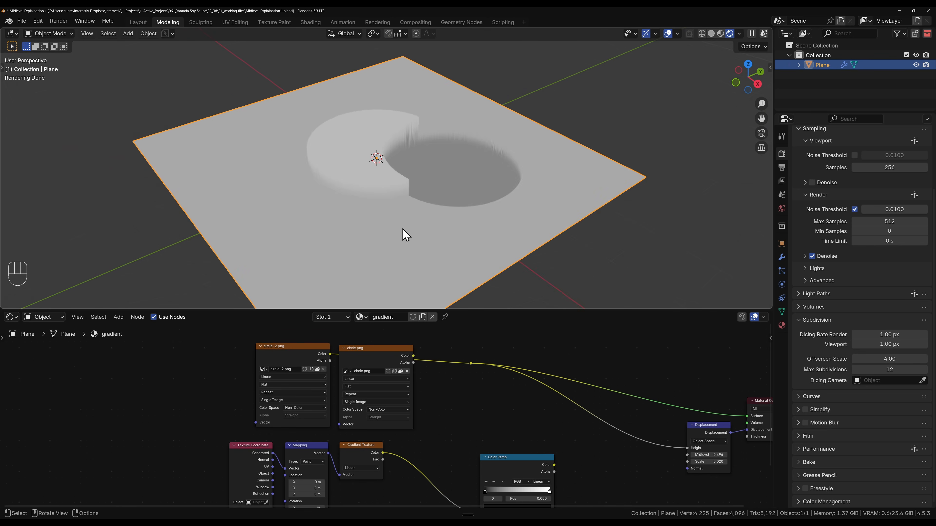
mouse_move(403, 232)
middle_mouse_down()
mouse_move(401, 198)
mouse_move(396, 223)
middle_mouse_up()
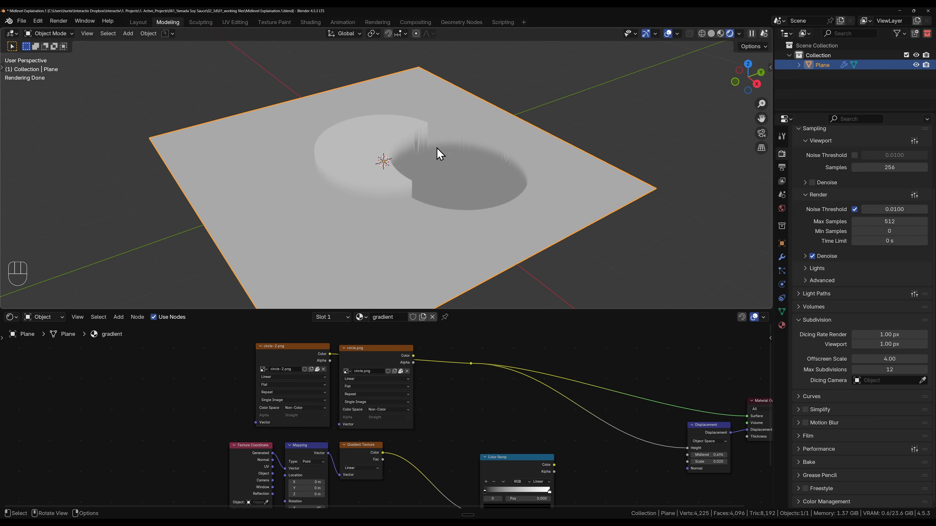
scroll(446, 244, "up", 1)
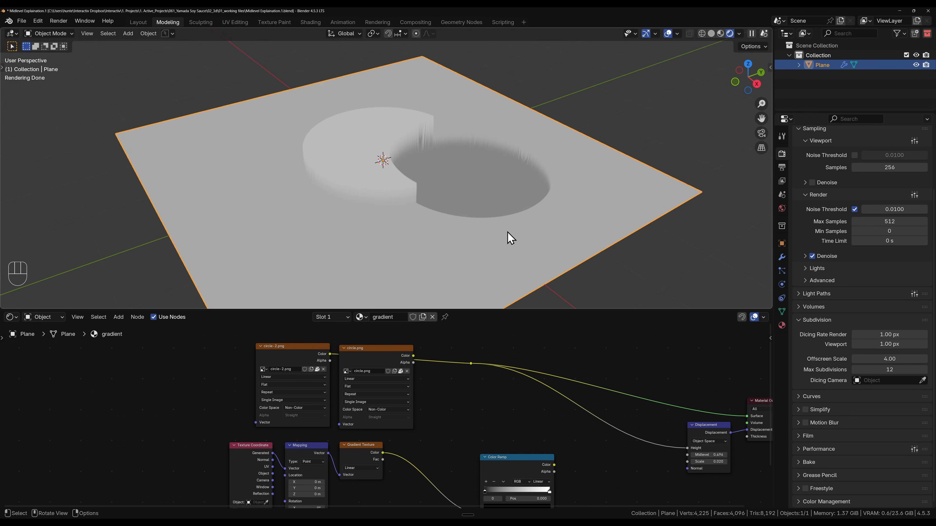
Step: Switch to Affinity Designer and apply a Gaussian Blur layer effect with a radius of about 30 px to the dark circle
key("alt+Tab")
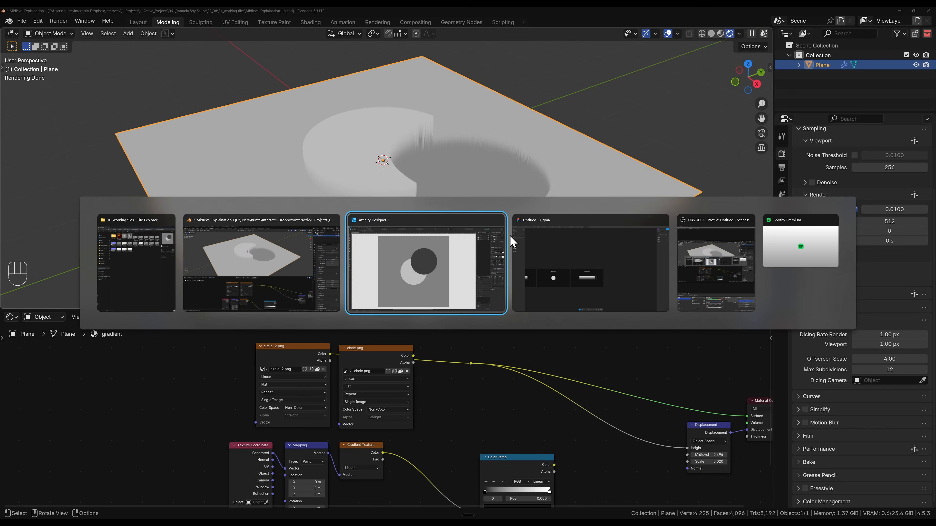
left_click(441, 209)
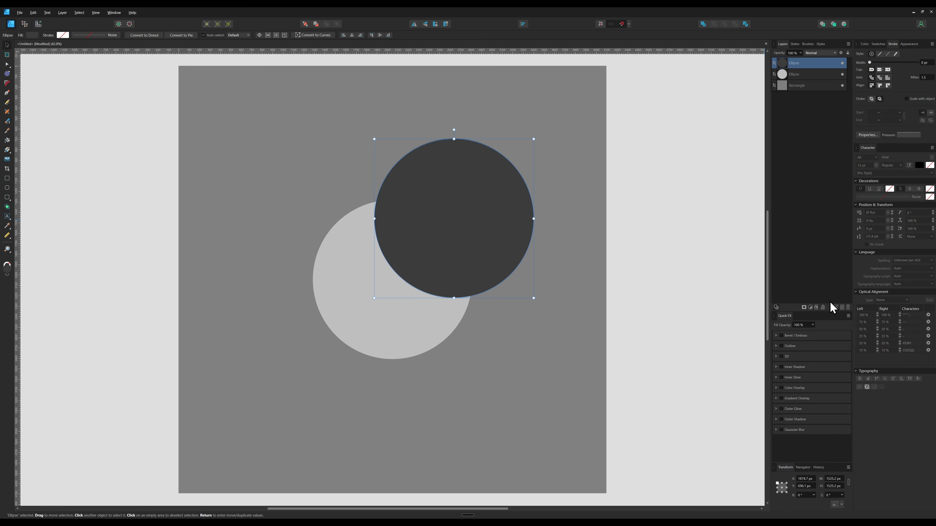
left_click(816, 308)
left_click(387, 267)
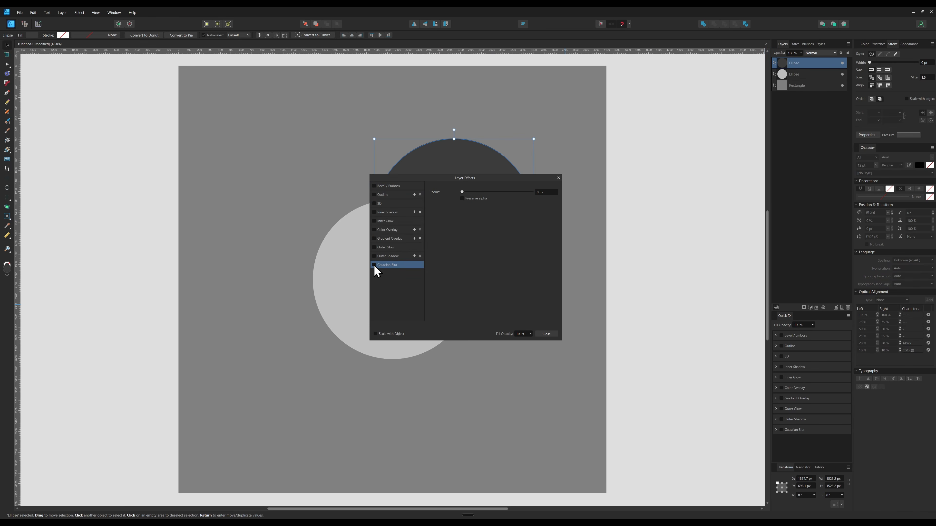
left_click(373, 266)
left_click_drag(464, 192, 508, 193)
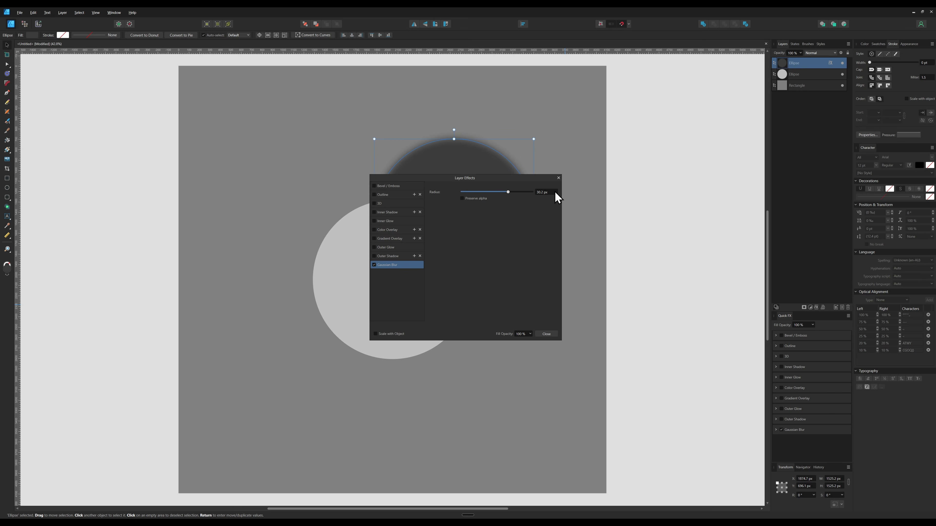
left_click(551, 192)
left_click(547, 334)
Step: Apply a slight Gaussian Blur layer effect to the light grey circle, using a smaller radius than on the dark one
left_click(339, 255)
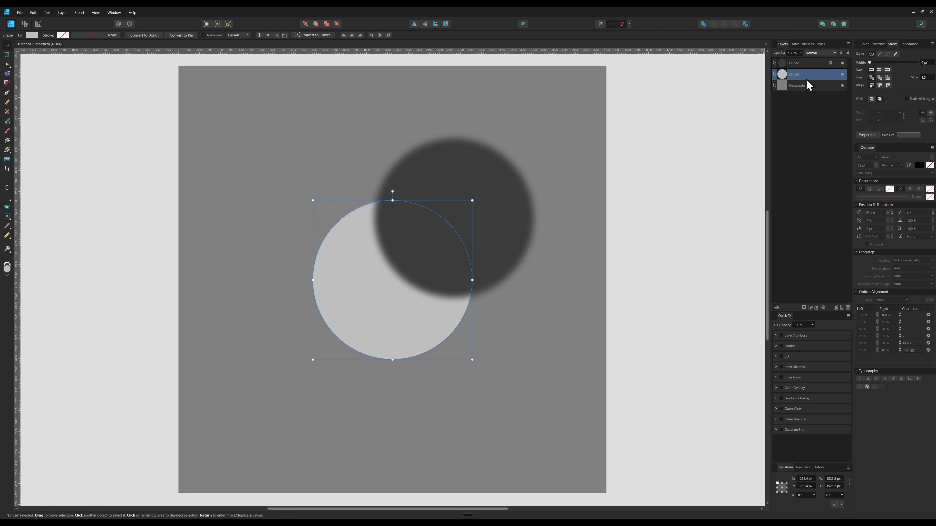
left_click(801, 65)
left_click(799, 74)
left_click(816, 308)
left_click(385, 264)
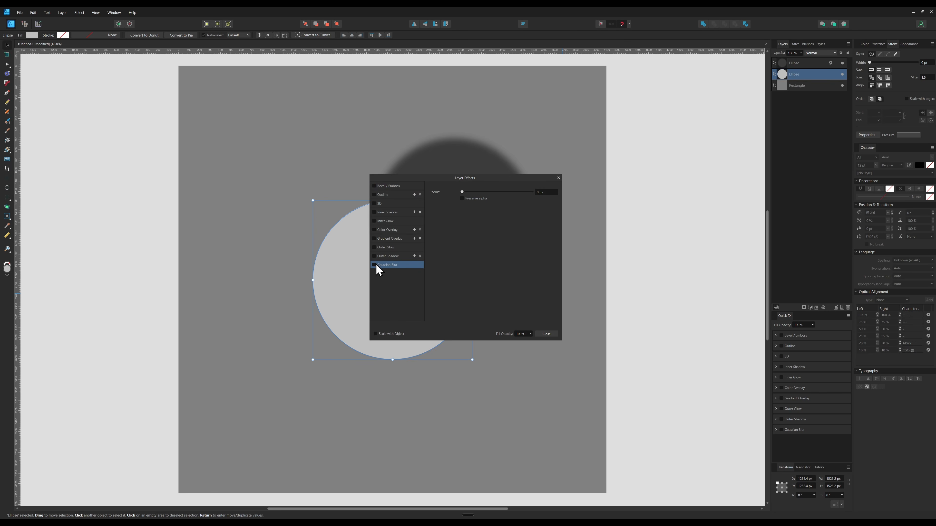
left_click_drag(468, 192, 483, 192)
left_click(546, 334)
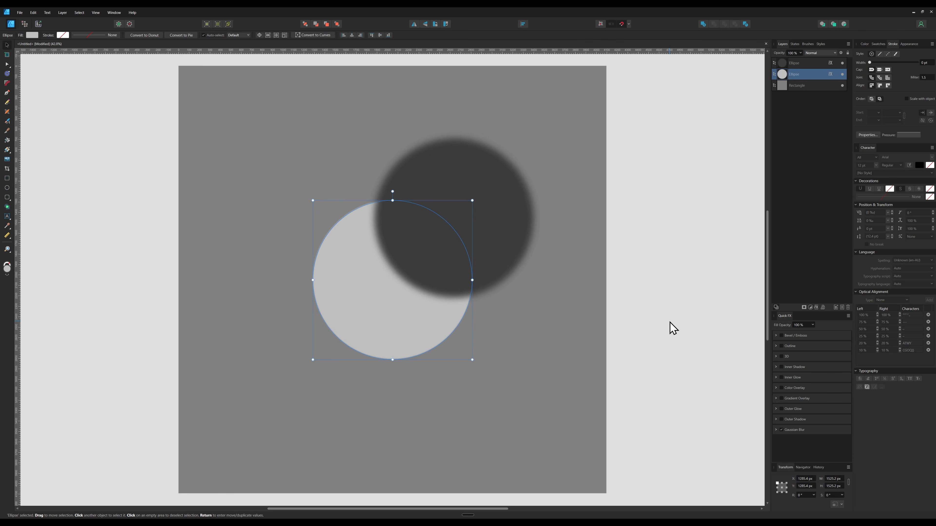
left_click(669, 322)
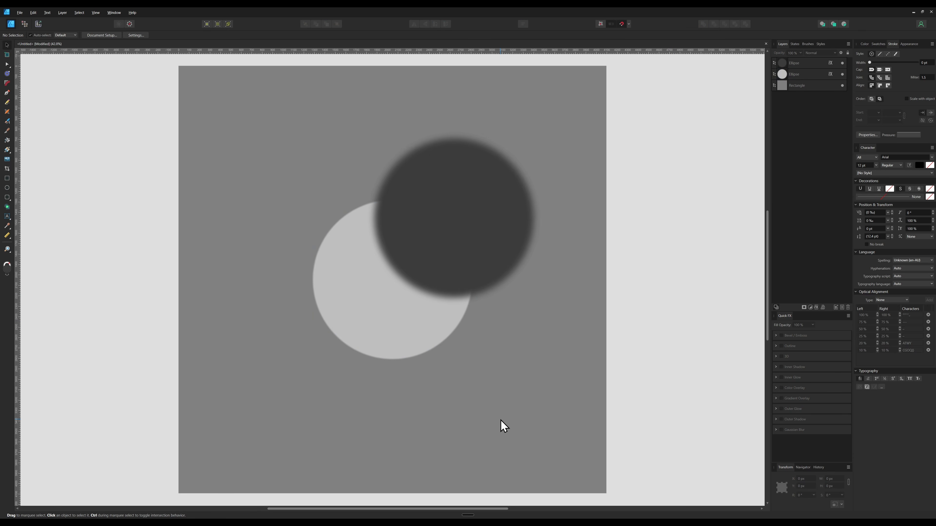
Step: Examine the blurred edges where the dark circle overlaps the light grey circle up close
scroll(377, 237, "up", 1, "ctrl")
scroll(377, 237, "up", 4, "ctrl")
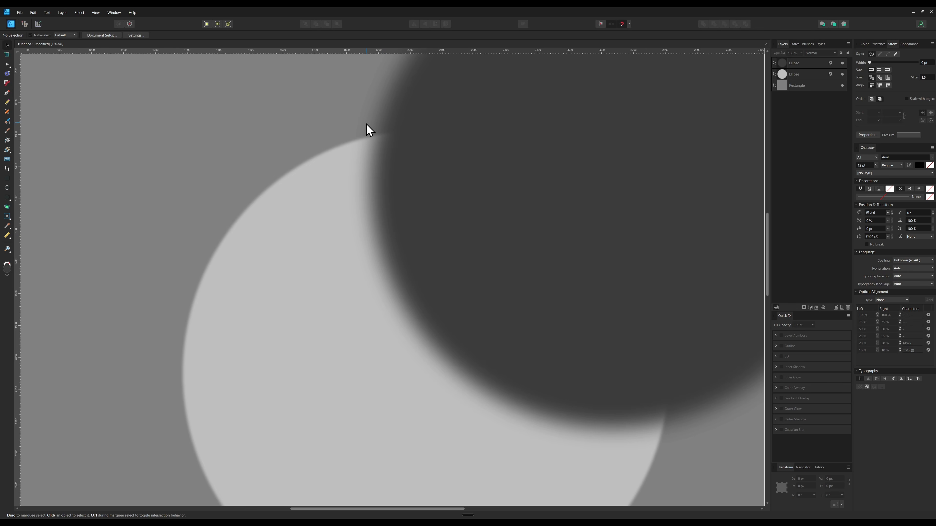
scroll(359, 162, "up", 2, "ctrl")
scroll(359, 162, "up", 3, "ctrl")
scroll(432, 184, "up", 4, "ctrl")
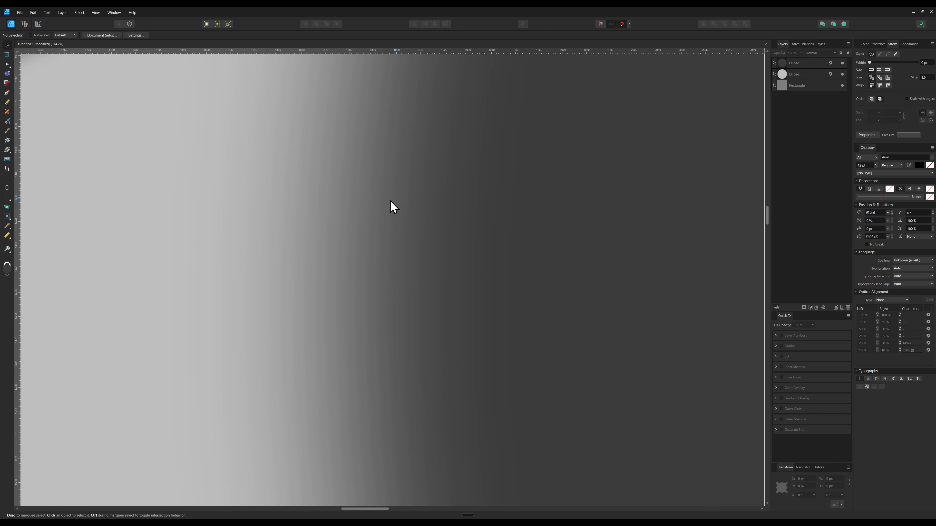
scroll(456, 206, "down", 6, "ctrl")
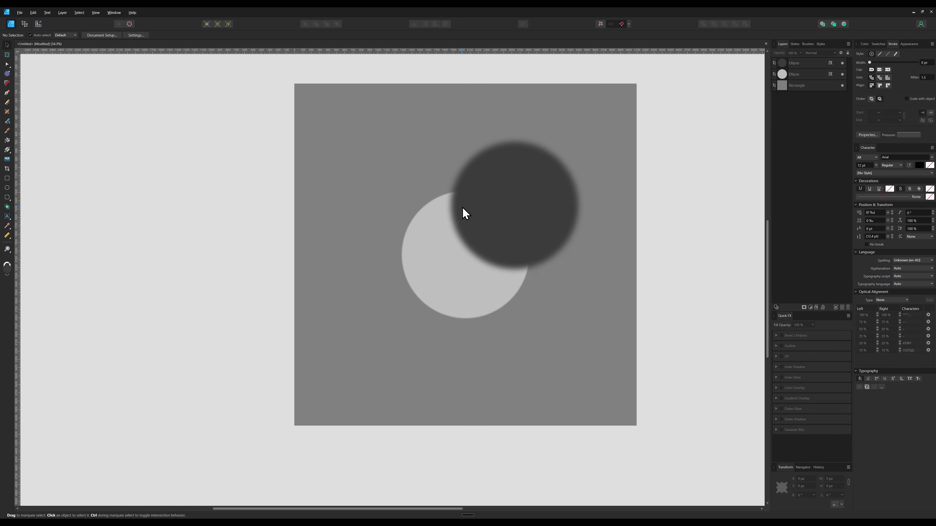
Step: Export the whole document as a PNG in RGB 16-bit pixel format under the file name circle-3.png
key("ctrl+alt+shift+s")
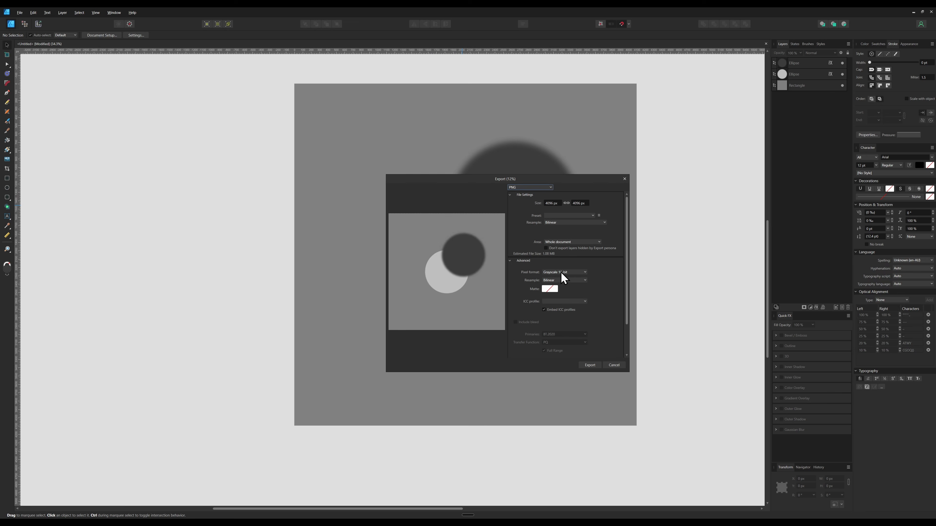
left_click(563, 272)
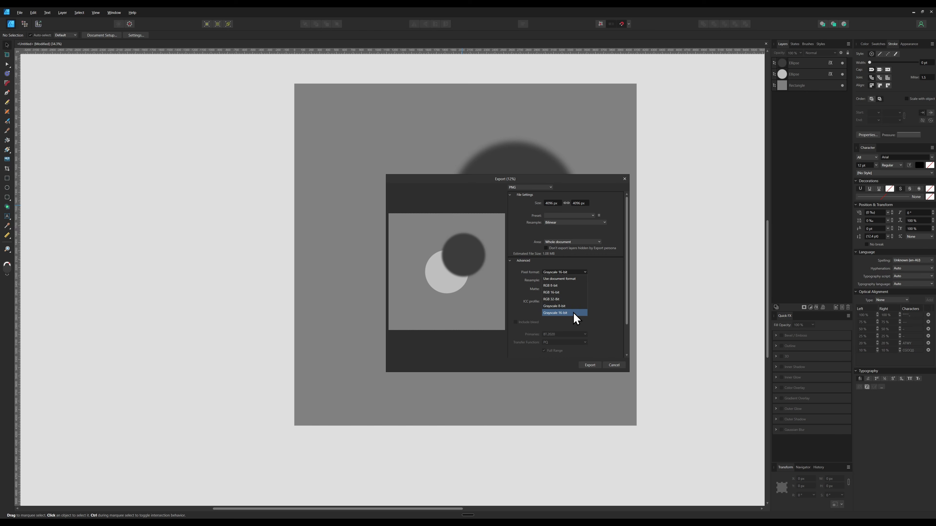
left_click(557, 295)
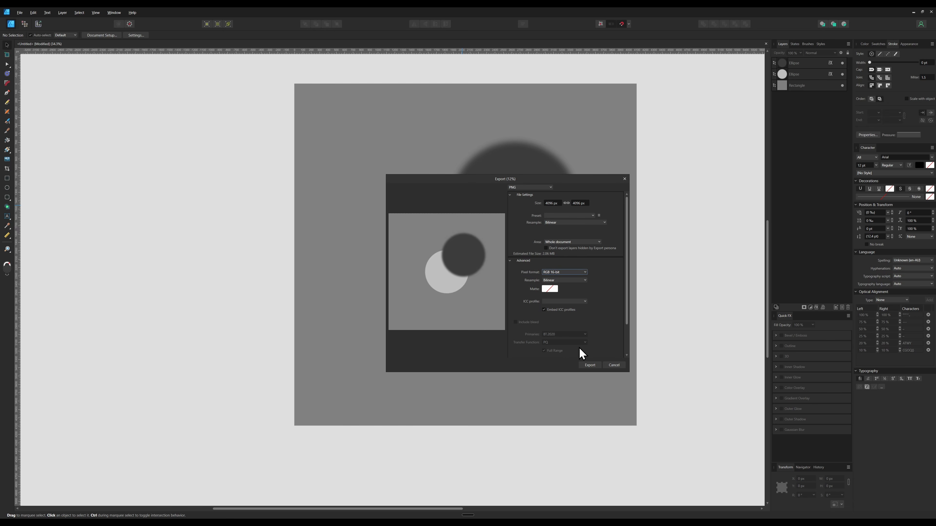
left_click(589, 365)
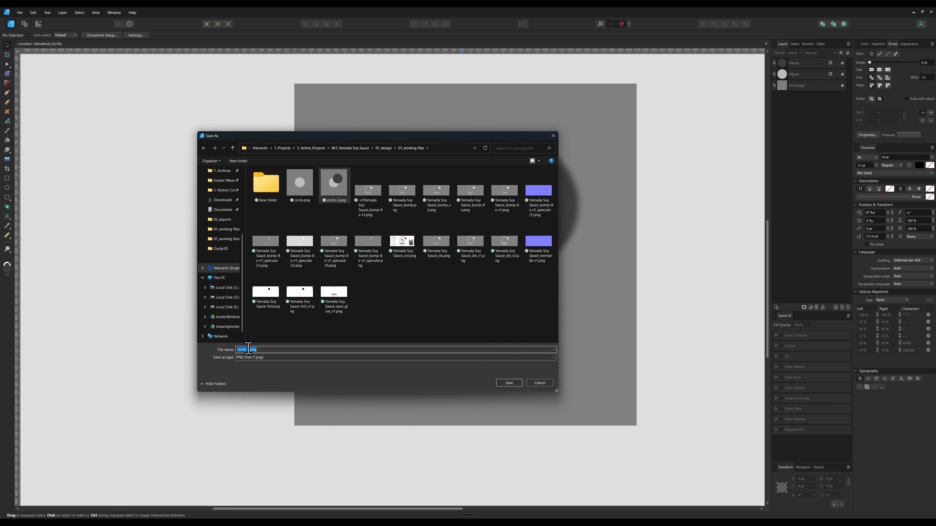
key("BackSpace")
type("3")
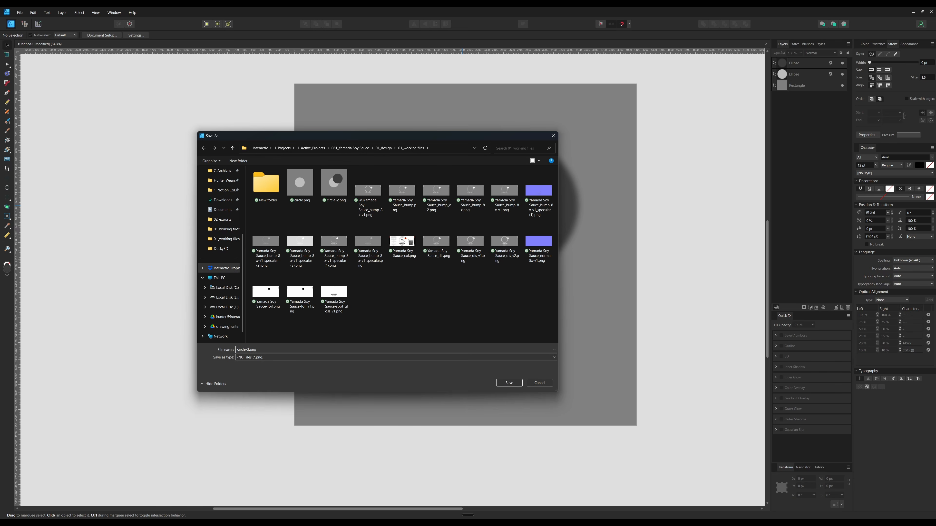
key("Return")
Step: Switch to Blender, add circle-3.png as a Non-Color image texture and connect its colour to the reroute feeding surface and displacement
key("alt+Tab")
key("alt+Tab")
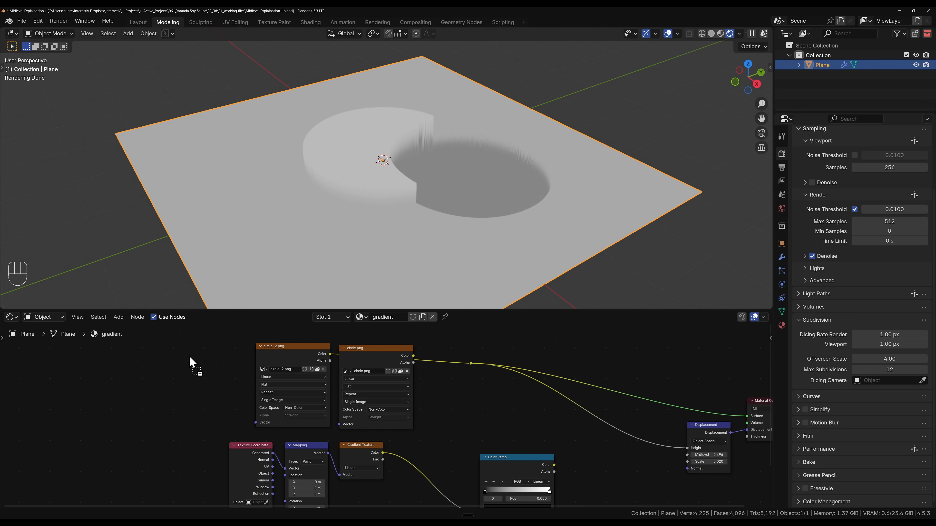
left_click_drag(189, 355, 211, 355)
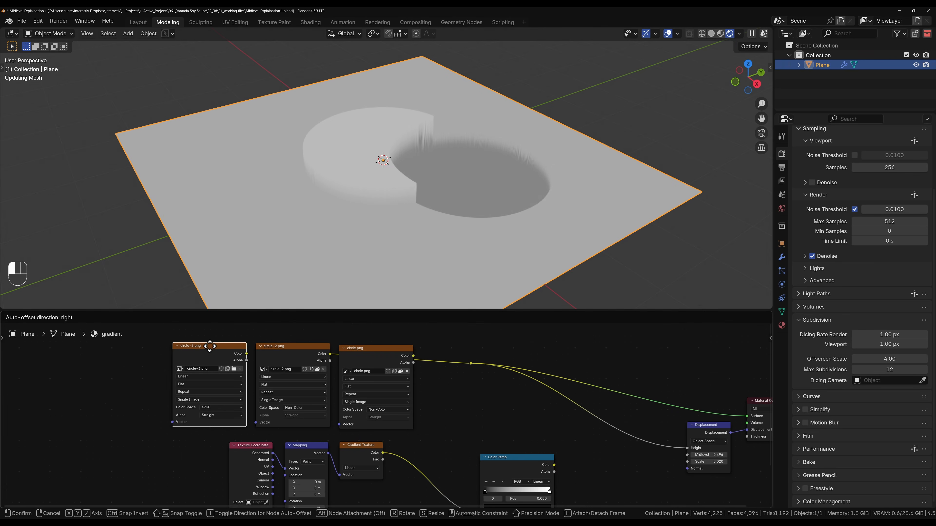
left_click(220, 407)
left_click(287, 455)
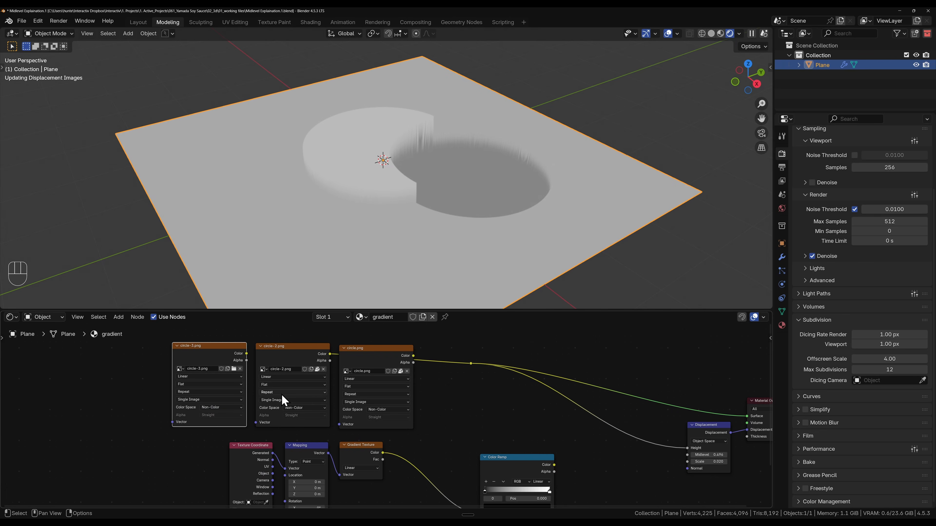
left_click_drag(246, 353, 473, 364)
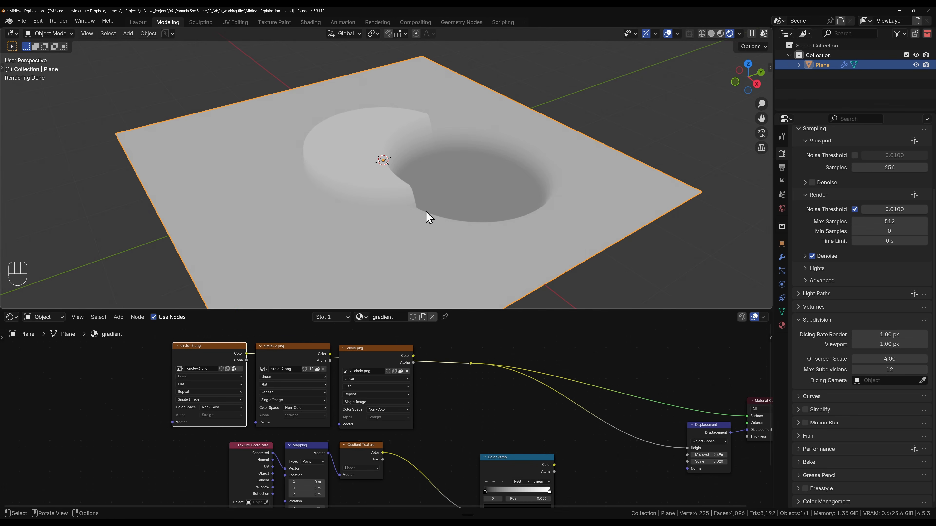
Step: Inspect the softened edges, delete the circle.png and circle-2.png nodes, and move the circle-3.png node beside the reroute
middle_click_drag(428, 216, 328, 201)
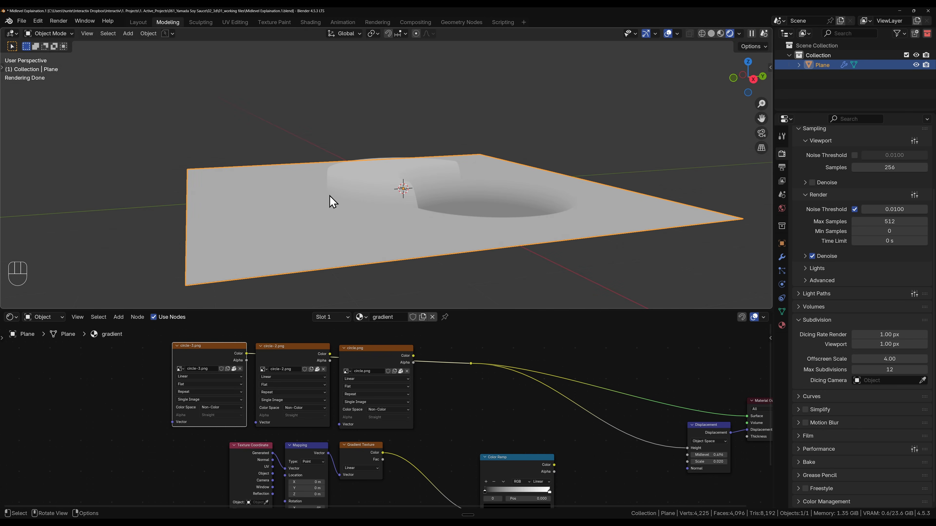
middle_click_drag(456, 166, 431, 188)
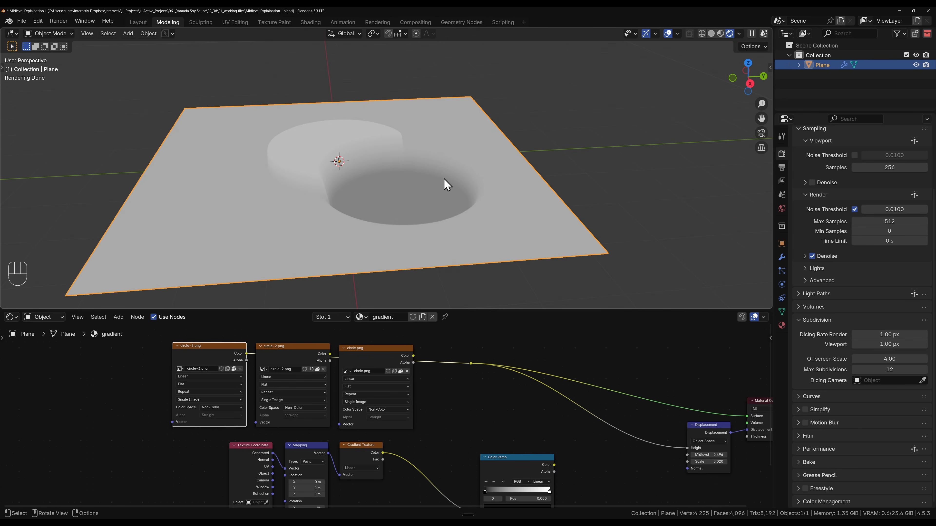
left_click(361, 357)
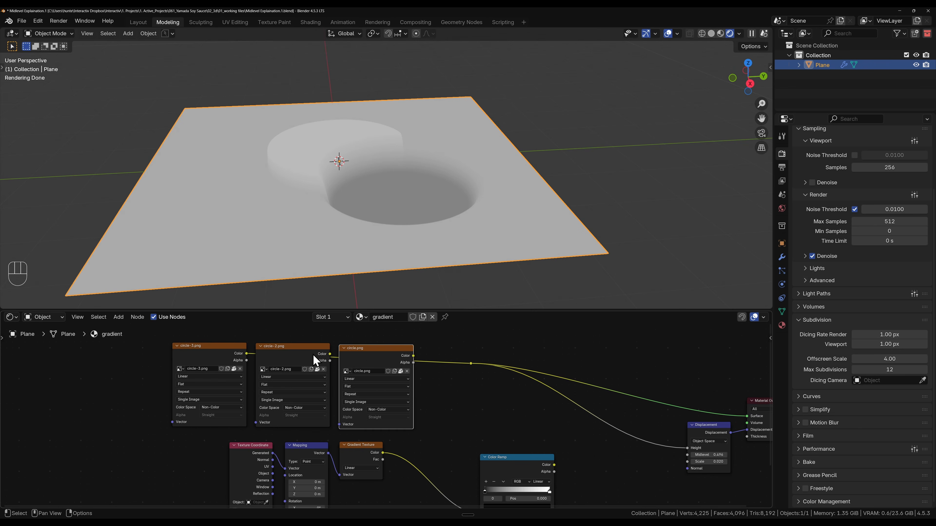
key("x")
left_click(312, 355)
key("x")
left_click(217, 349)
key("g")
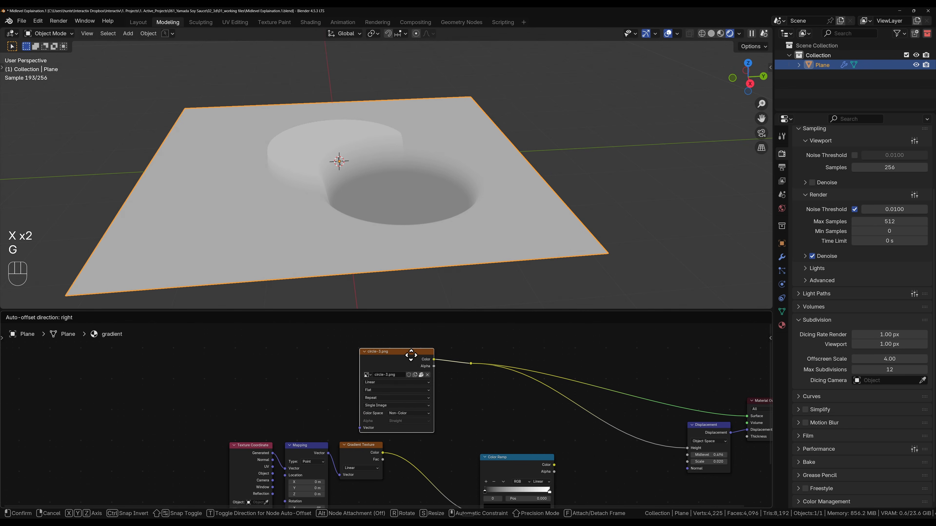
left_click(420, 357)
Step: Add a Principled BSDF node connected to the Surface input of the Material Output and place it above the Displacement node
scroll(397, 388, "right", 5, "shift")
left_click_drag(580, 433, 537, 338)
left_click_drag(587, 463, 537, 373)
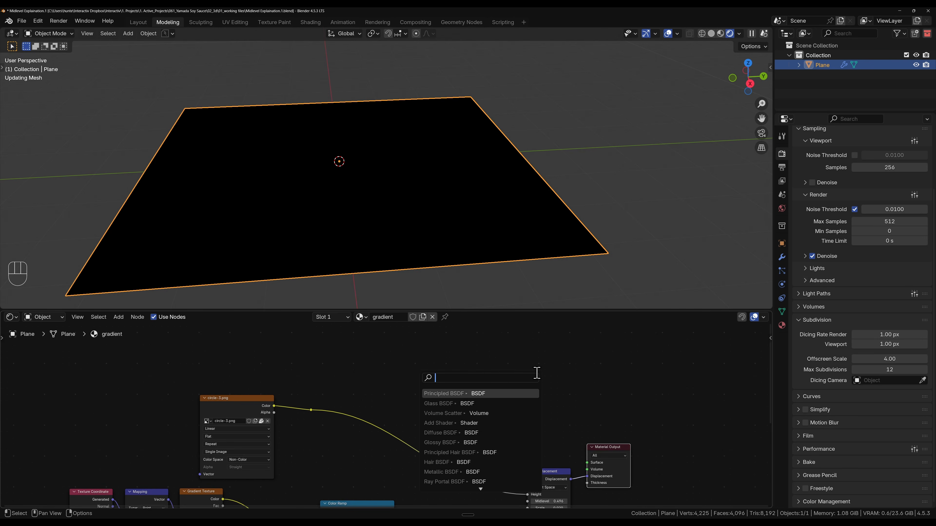
key("Return")
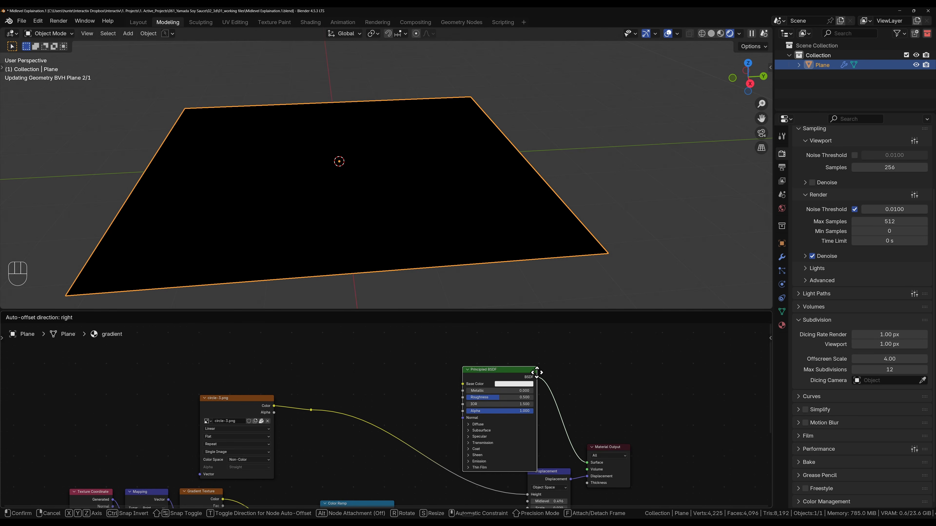
left_click(538, 359)
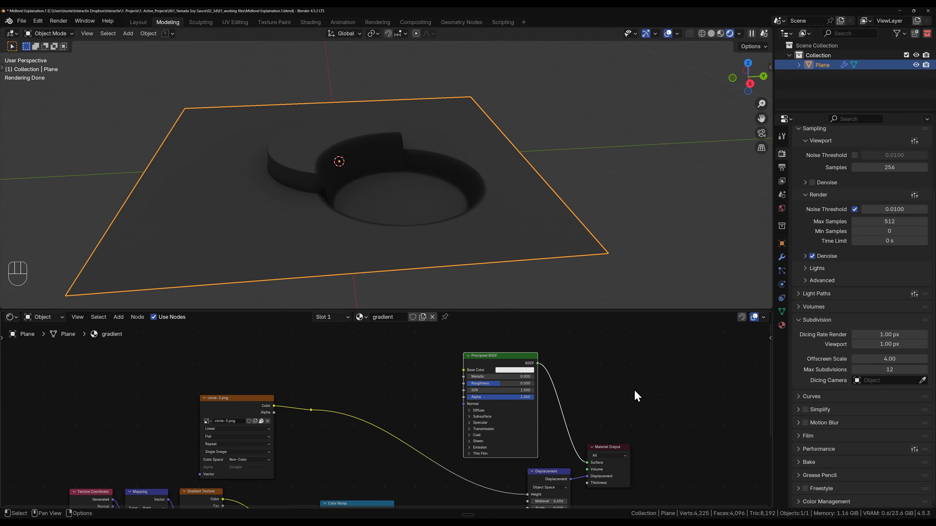
Step: Disable Scene World lighting for the rendered viewport so the studio HDRI lights the plane
left_click(741, 33)
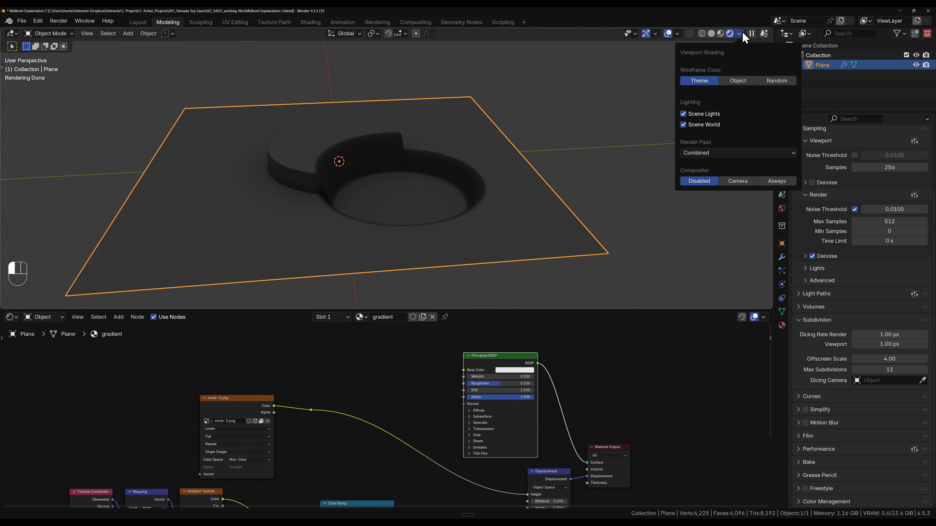
left_click(683, 125)
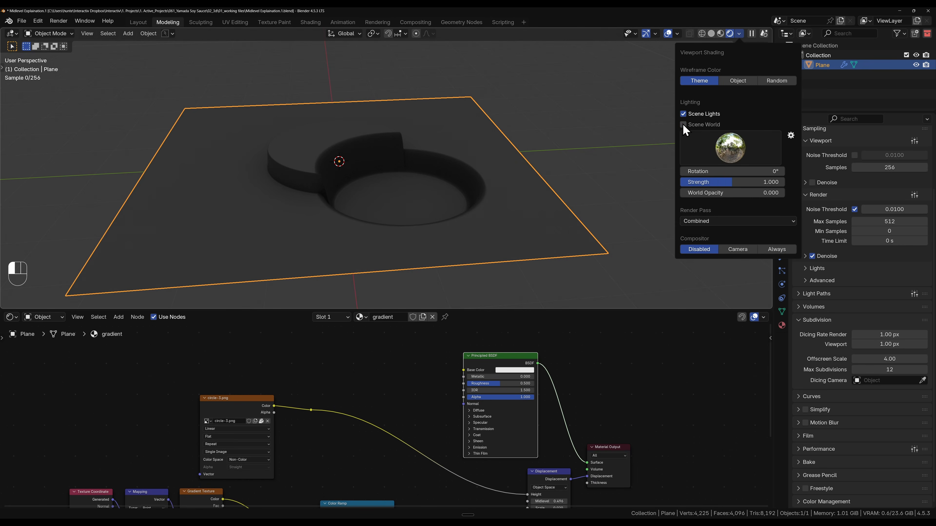
left_click(643, 396)
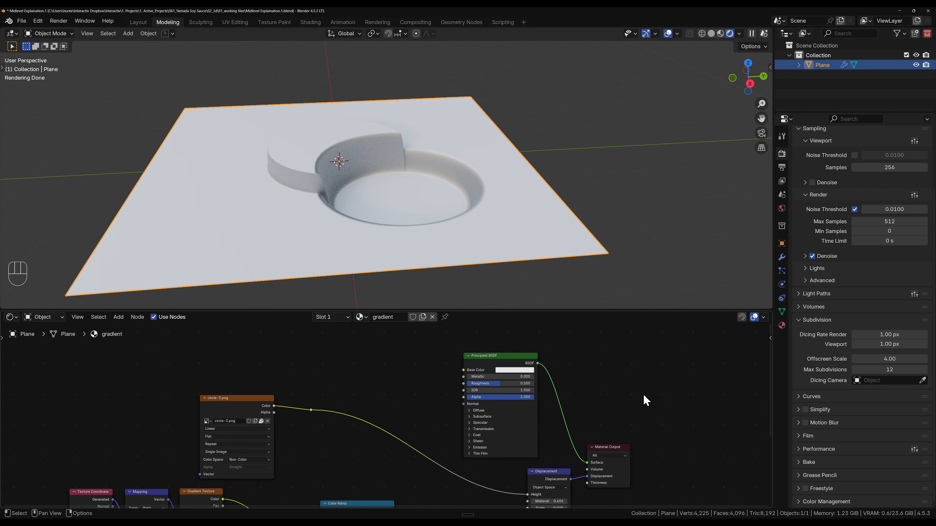
Step: Set the Principled BSDF's metallic to 1.000 and roughness to about 0.091, and inspect the reflections on the displaced shapes
left_click_drag(492, 377, 561, 377)
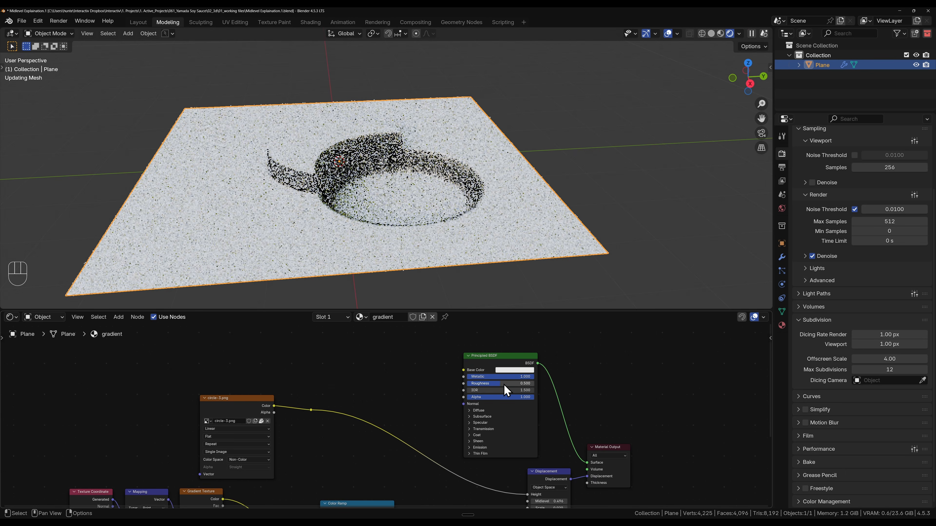
left_click_drag(498, 387, 472, 387)
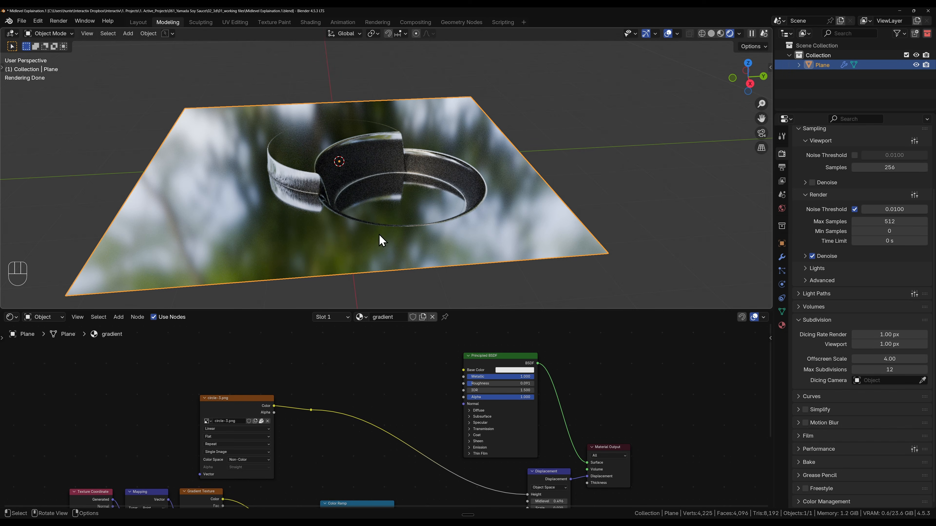
middle_click_drag(296, 209, 416, 234)
middle_click_drag(480, 151, 447, 136)
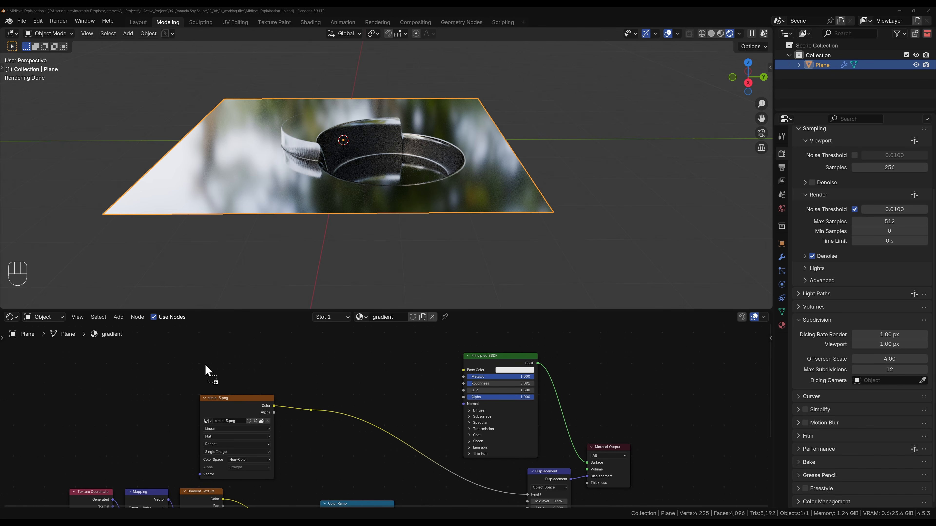
Step: Add the unblurred circle-2.png as an image texture, connect it to the displacement reroute and examine the circle edges
key("ctrl+v")
left_click_drag(188, 384, 221, 437)
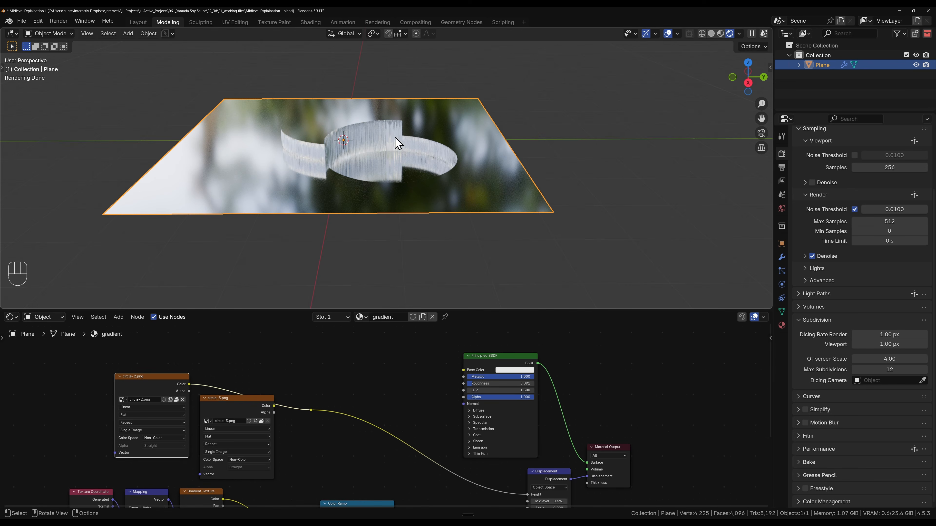
middle_click_drag(395, 138, 328, 171)
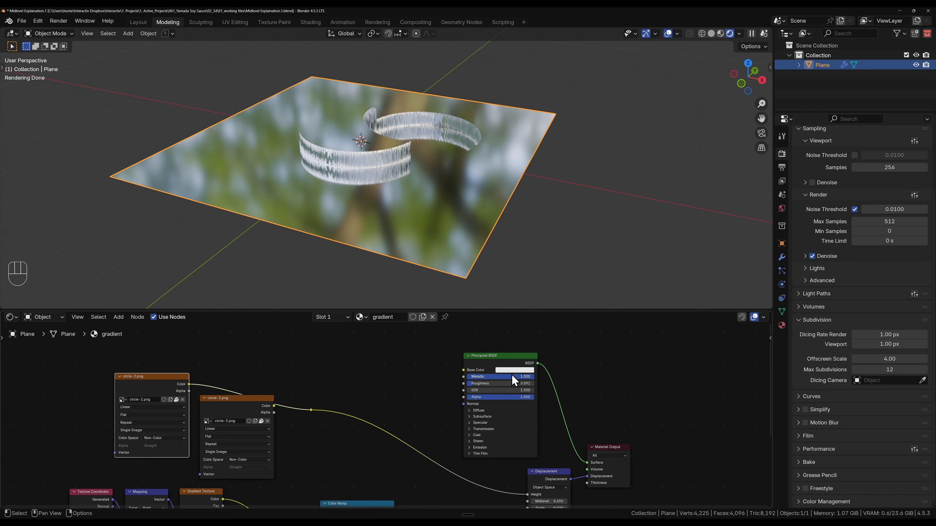
Step: Set the Principled BSDF's metallic to 0.000 and change its base colour to red
left_click_drag(480, 383, 414, 378)
left_click(478, 384)
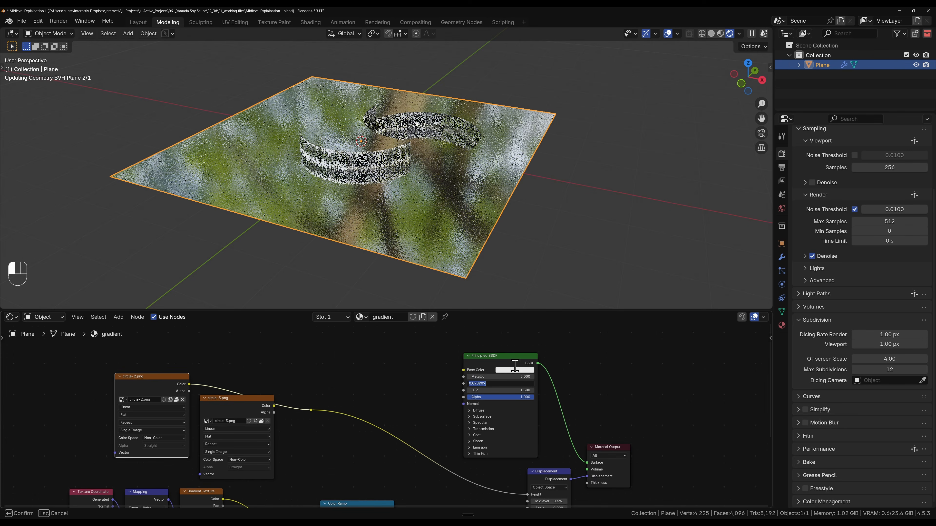
left_click(517, 371)
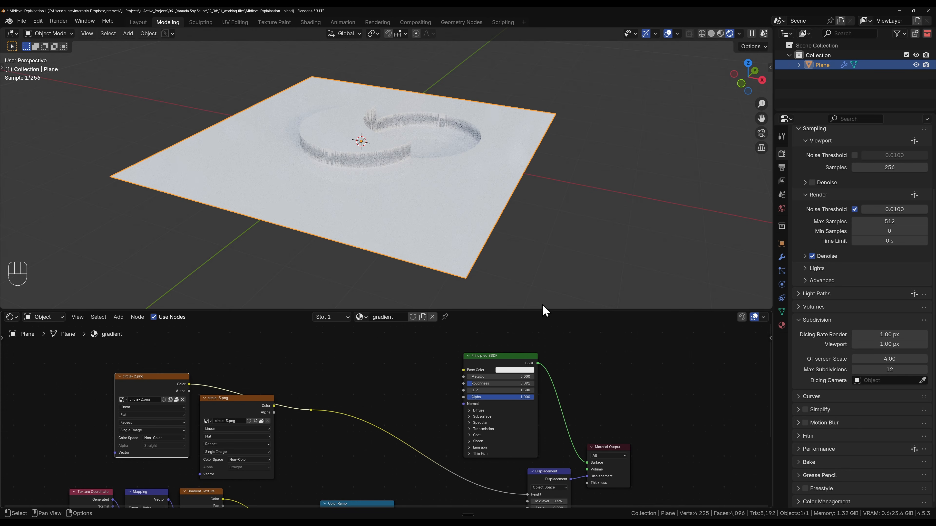
left_click(516, 370)
left_click_drag(527, 310, 519, 316)
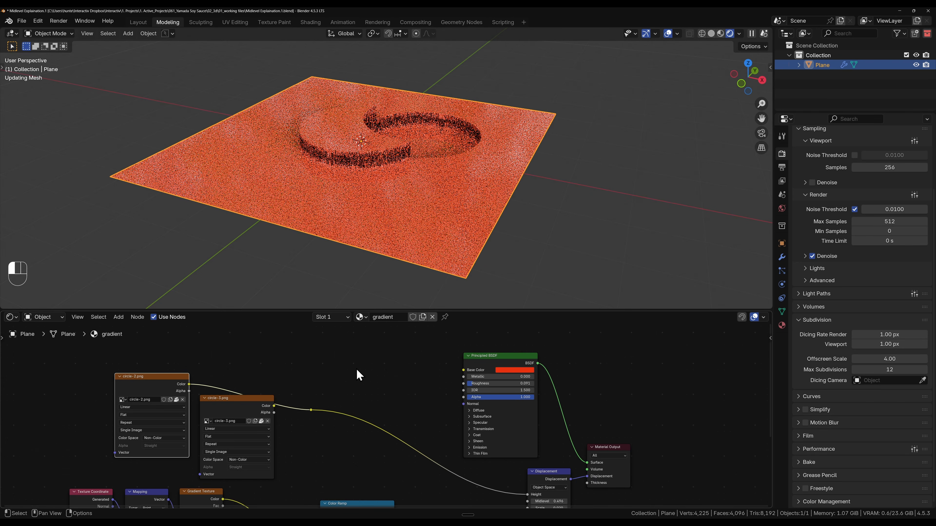
Step: Reconnect the circle-3.png texture's colour to the displacement reroute and inspect the blurred circle edges up close
left_click(241, 412)
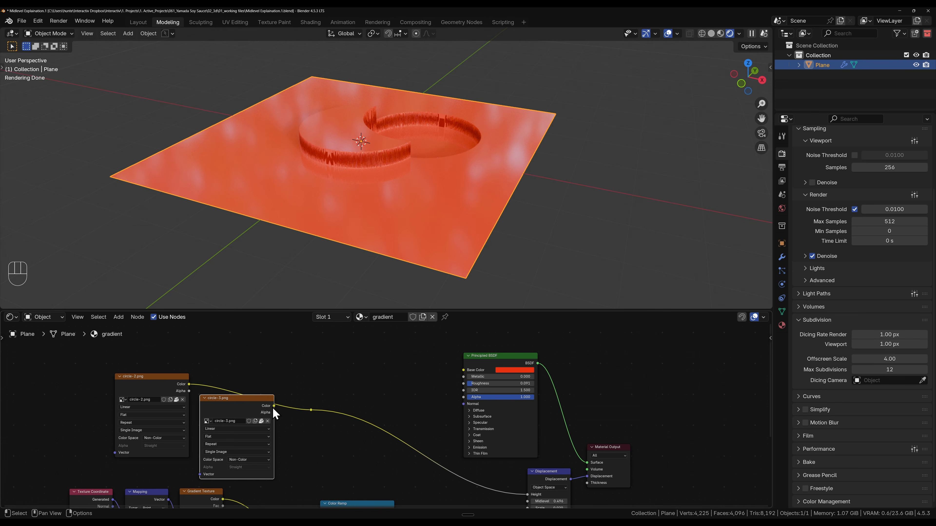
left_click_drag(273, 407, 348, 391)
middle_click_drag(411, 153, 399, 212)
middle_click_drag(370, 222, 403, 176, "shift")
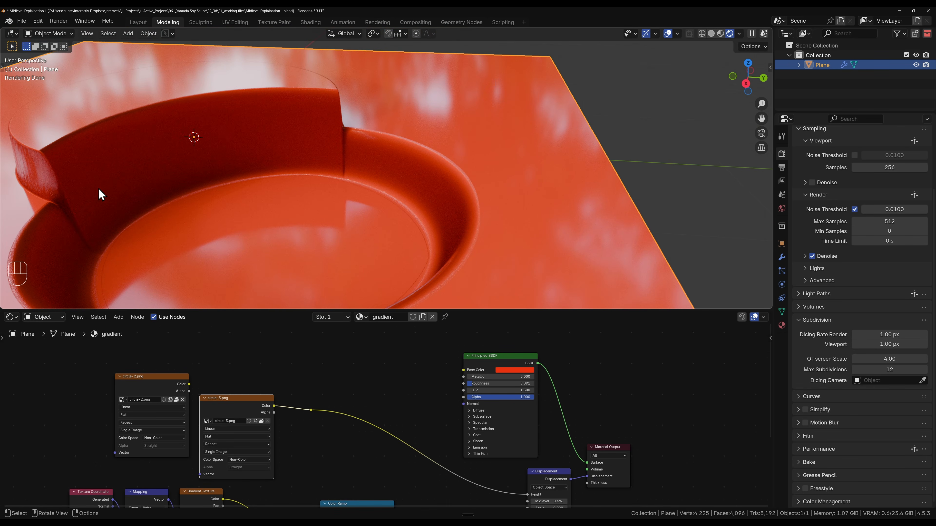
middle_click_drag(97, 194, 219, 142, "shift")
scroll(331, 132, "down", 2)
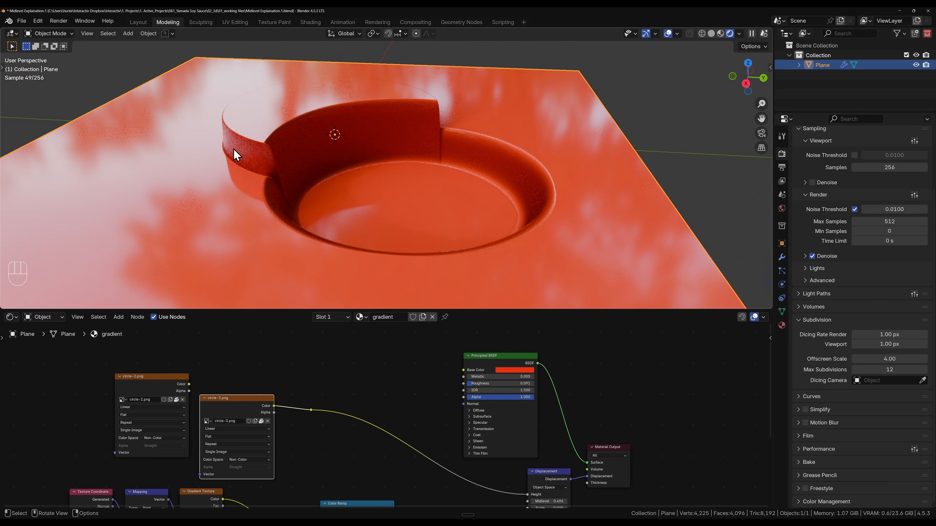
Step: Connect the Gradient Texture's colour output to the Height input of the Displacement node
scroll(336, 437, "down", 1)
middle_click_drag(336, 436, 363, 345)
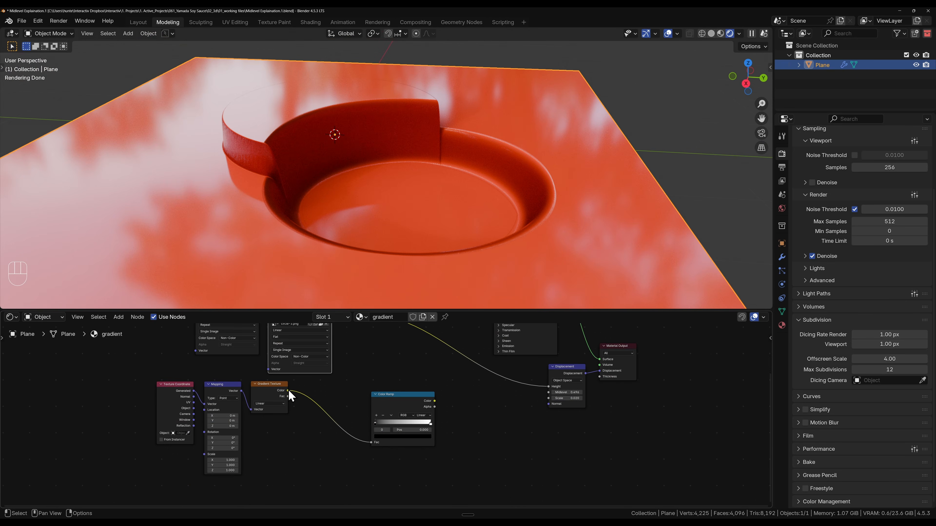
left_click_drag(288, 390, 549, 390)
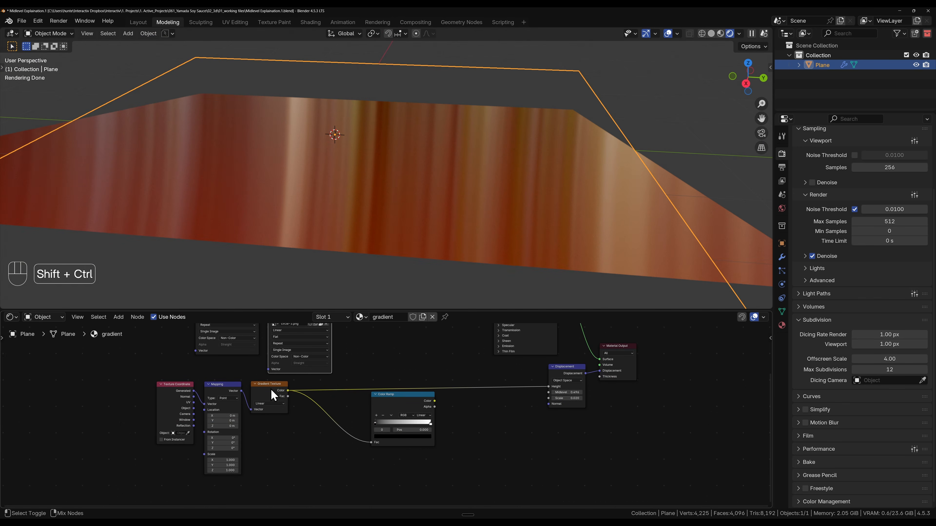
Step: Preview the Gradient Texture directly on the plane's surface and examine the tilted displacement from the side
left_click(271, 389, "ctrl+shift")
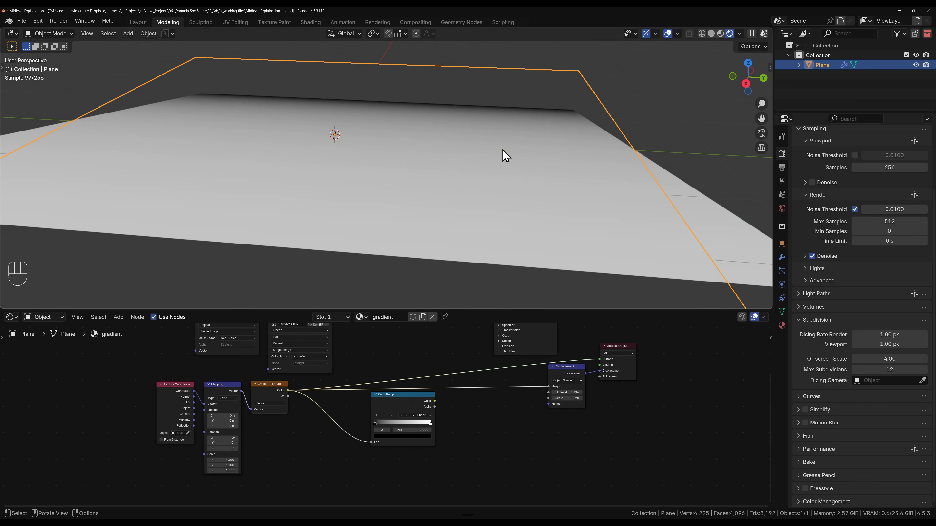
middle_click_drag(502, 153, 249, 203)
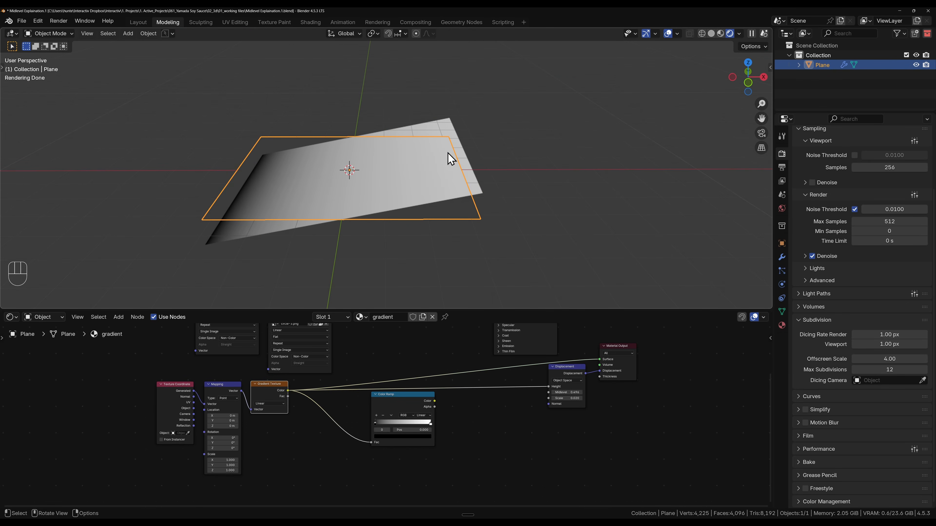
middle_click_drag(283, 217, 299, 221, "shift")
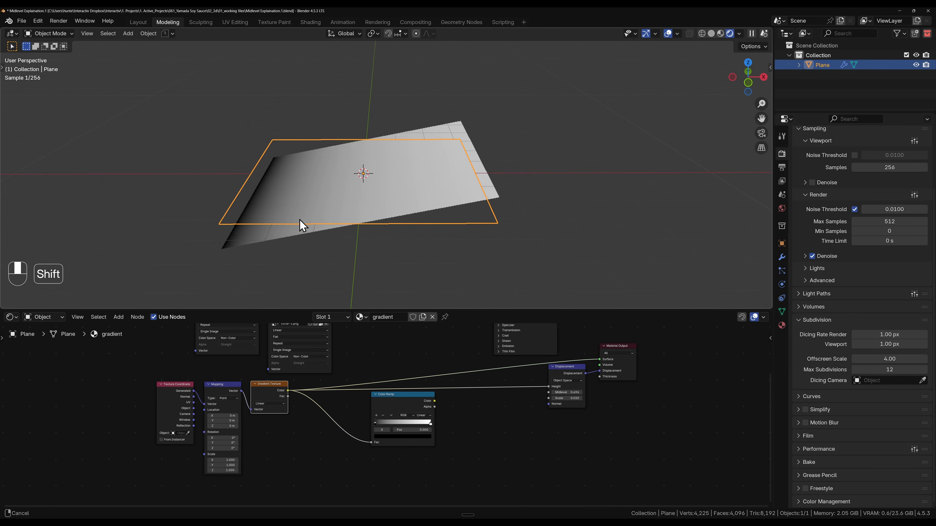
scroll(260, 230, "up", 2)
middle_click_drag(221, 239, 210, 202)
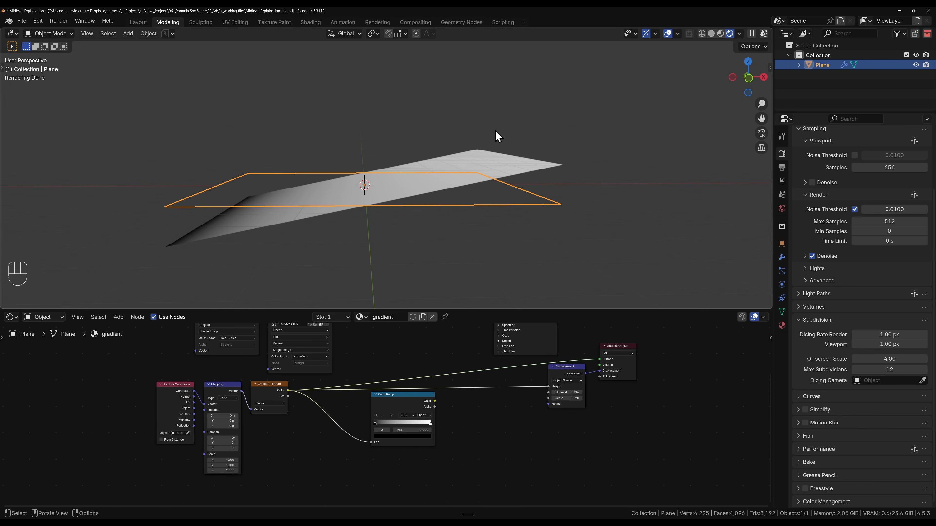
Step: Sketch two freehand annotation curves of a rounded step profile above the plane, and clear the annotations
key("ctrl+shift+F1")
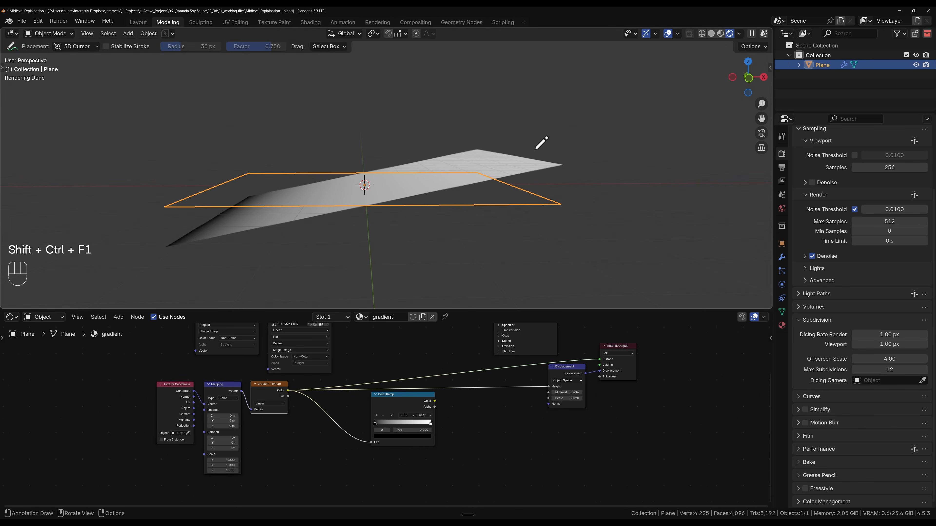
mouse_move(477, 148)
left_mouse_down()
mouse_move(314, 149)
mouse_move(262, 181)
left_mouse_up()
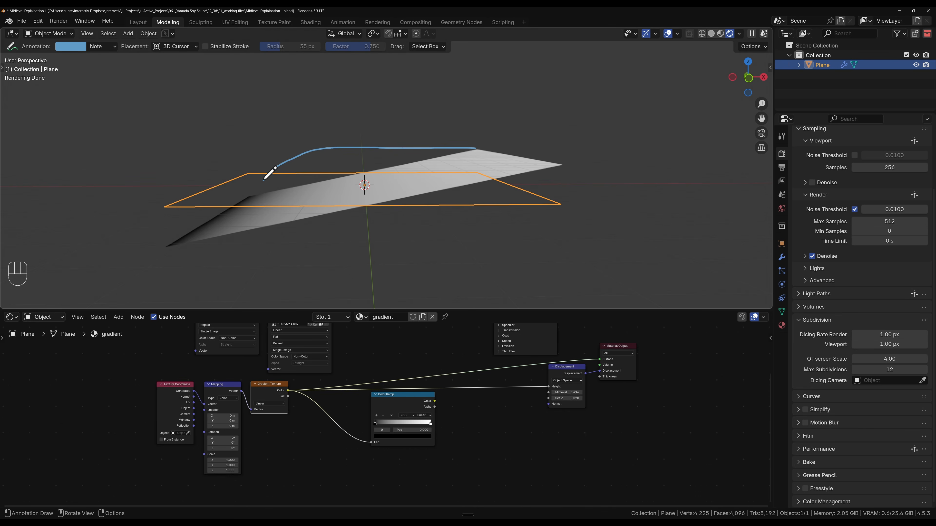
left_click_drag(263, 180, 222, 183)
left_click_drag(476, 107, 276, 105)
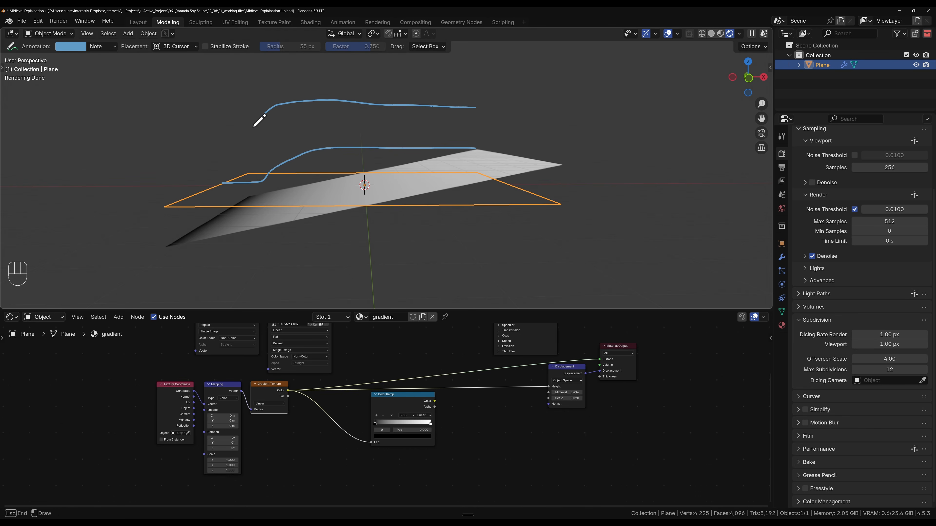
left_click_drag(237, 134, 177, 134)
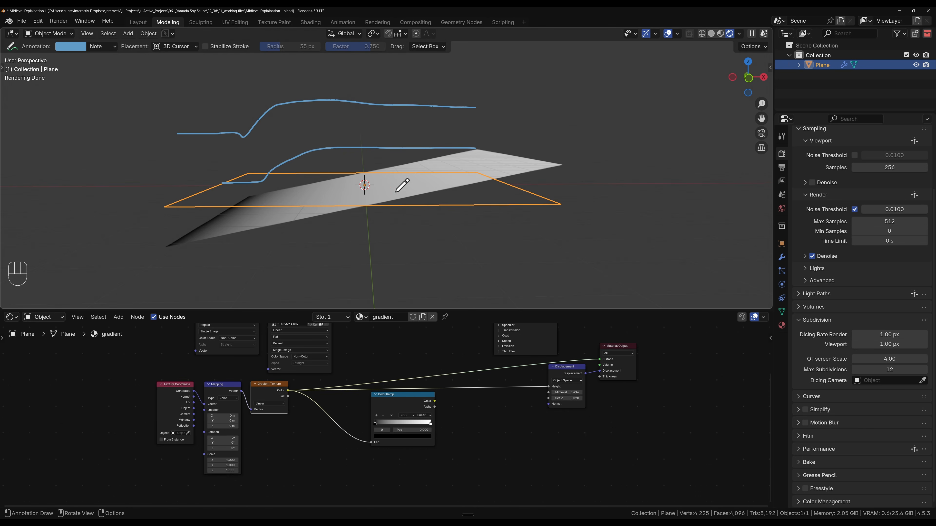
key("shift+ctrl+F2")
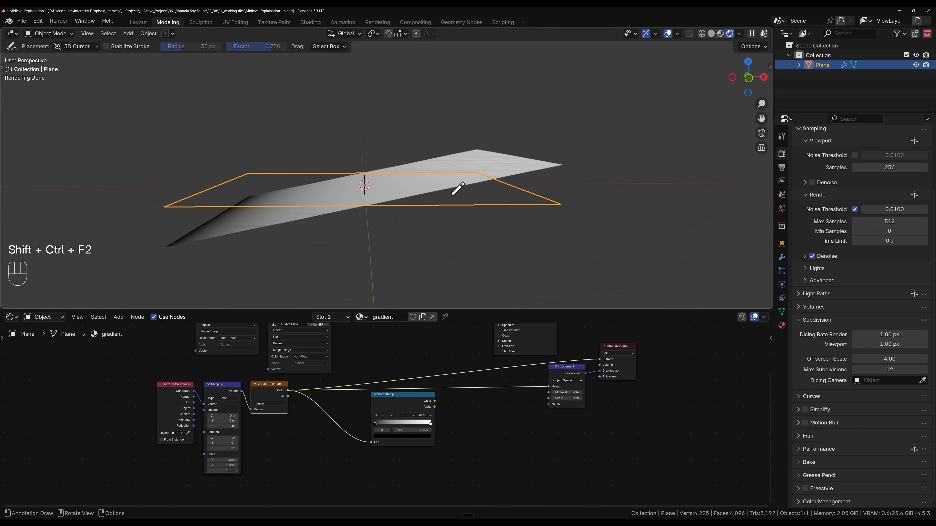
key("w")
Step: Add an RGB Curves node fed by the Gradient Texture and delete the existing Color Ramp node
scroll(442, 427, "down", 1)
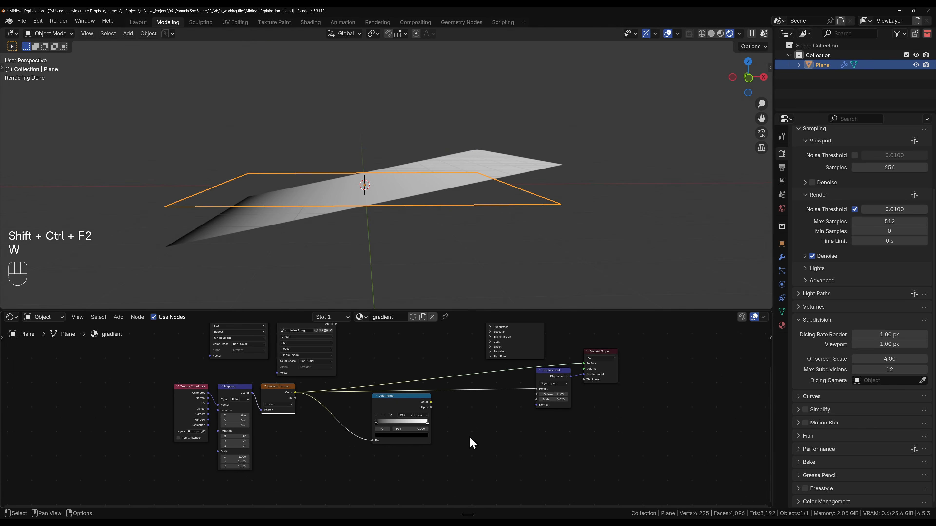
key("shift+a")
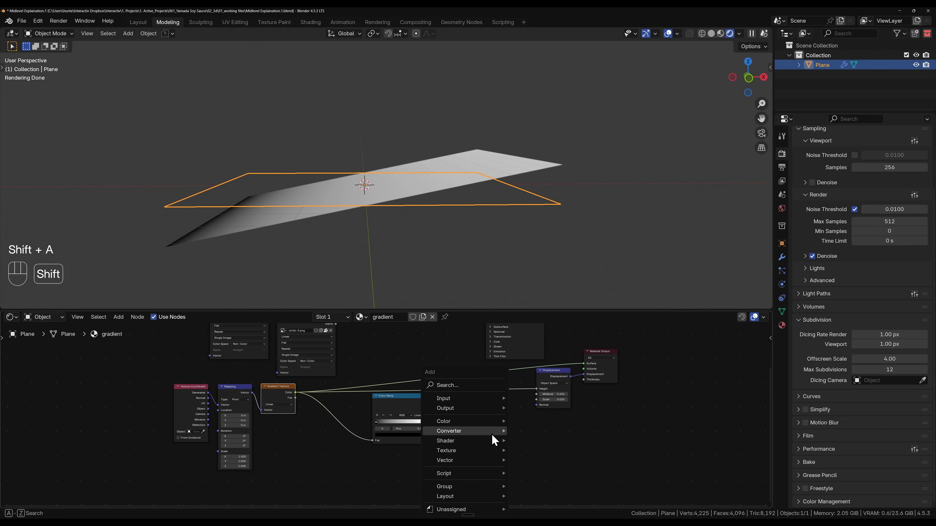
left_click(471, 385)
type("c")
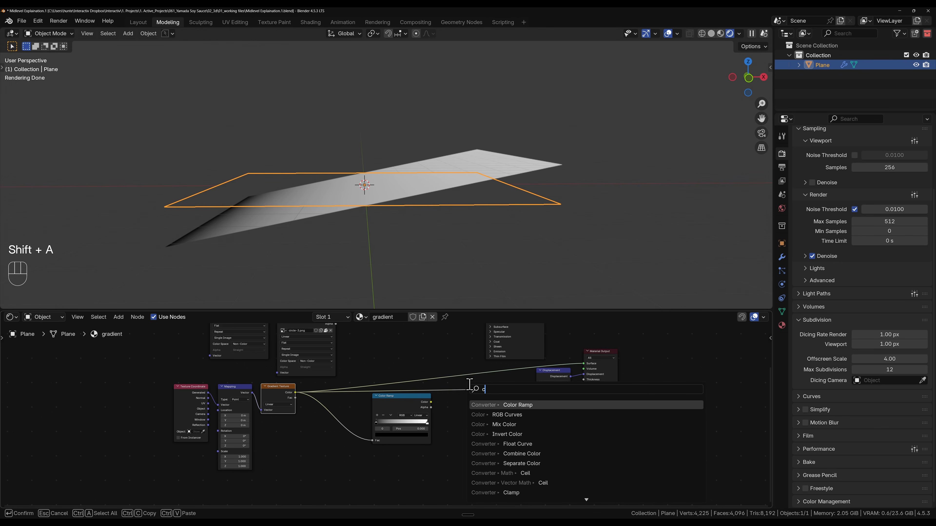
left_click(507, 415)
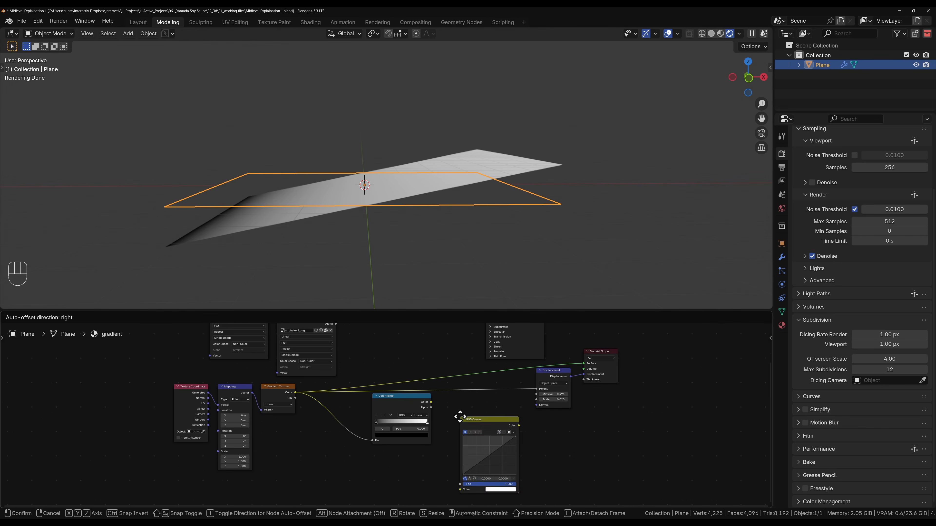
left_click(303, 431)
left_click(401, 403)
key("x")
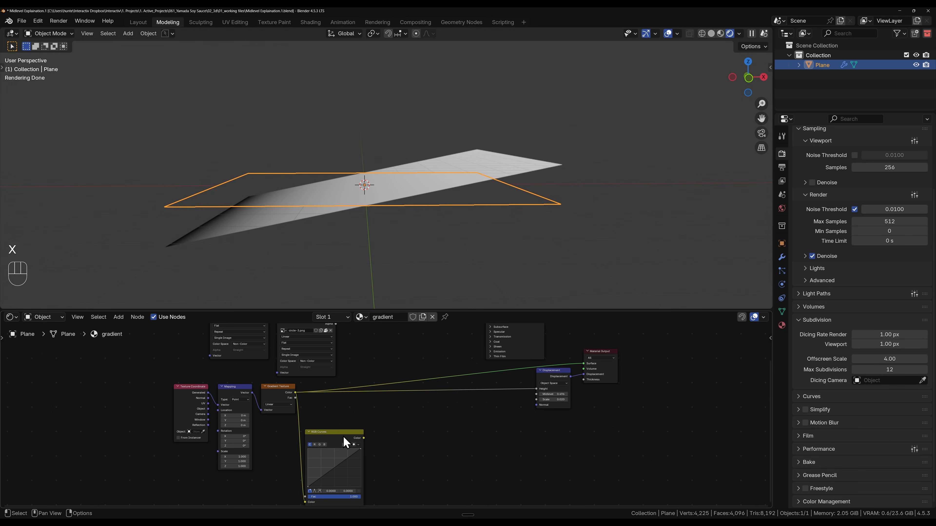
Step: Place the RGB Curves node beside the Gradient Texture and route its colour output through a reroute to the Height and Surface inputs
left_click_drag(339, 435, 320, 383)
right_click_drag(391, 400, 390, 403, "shift")
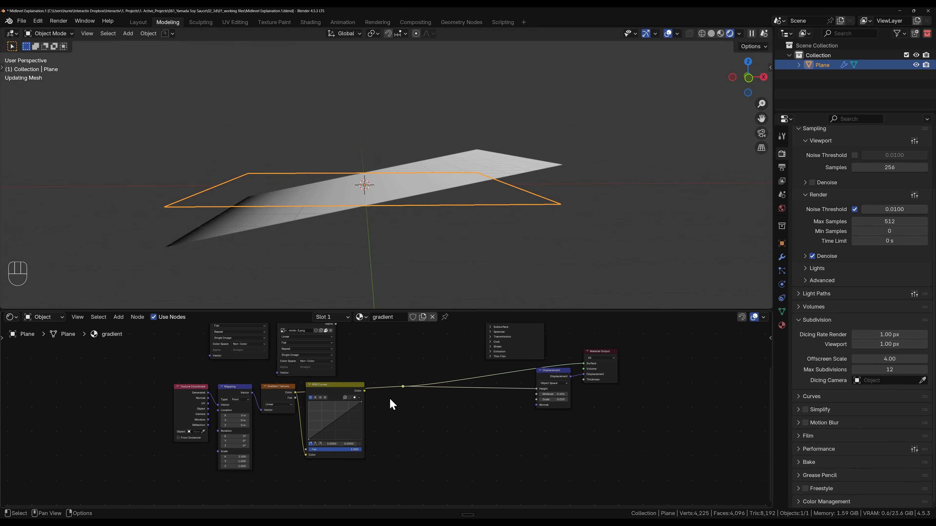
left_click_drag(402, 386, 407, 388)
left_click_drag(421, 435, 420, 433)
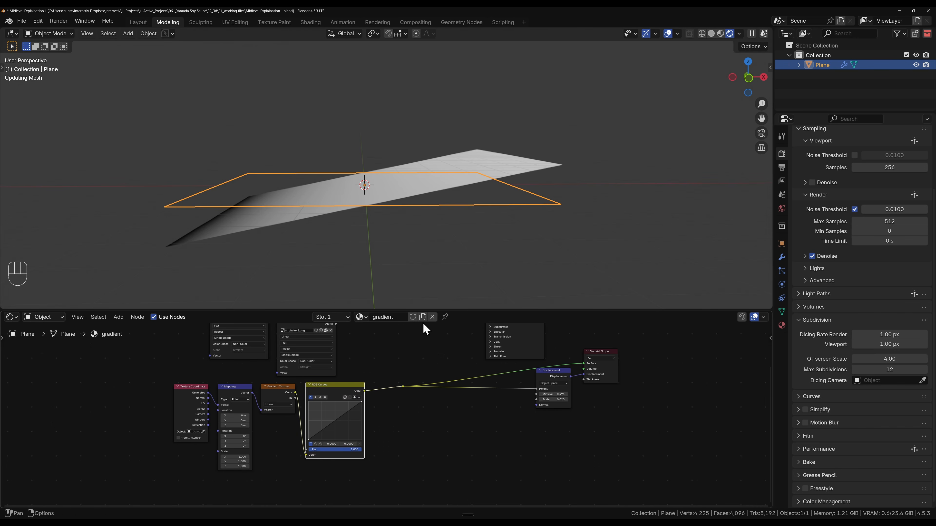
Step: Add a point to the RGB curve at about 0.50, 0.99 and set its handle to Auto-Clamped
scroll(418, 420, "up", 3)
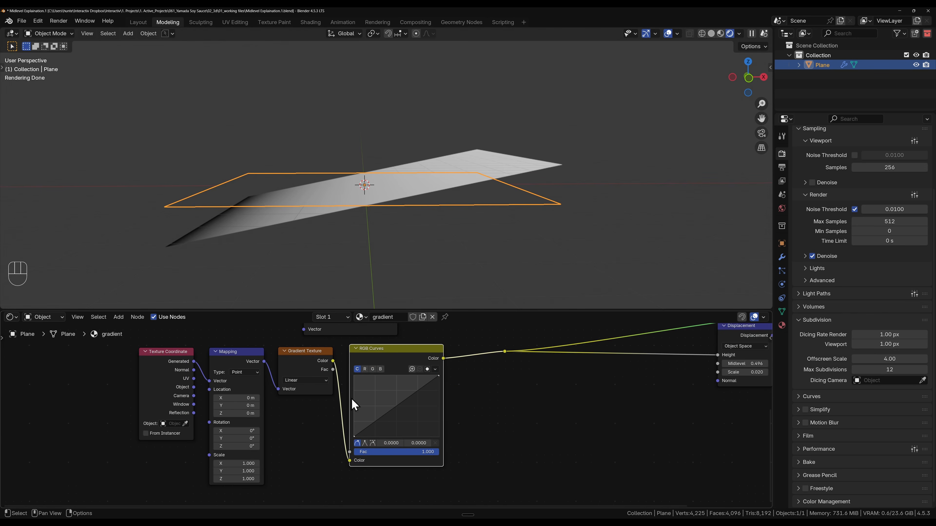
scroll(504, 421, "up", 2)
middle_click_drag(504, 421, 544, 422)
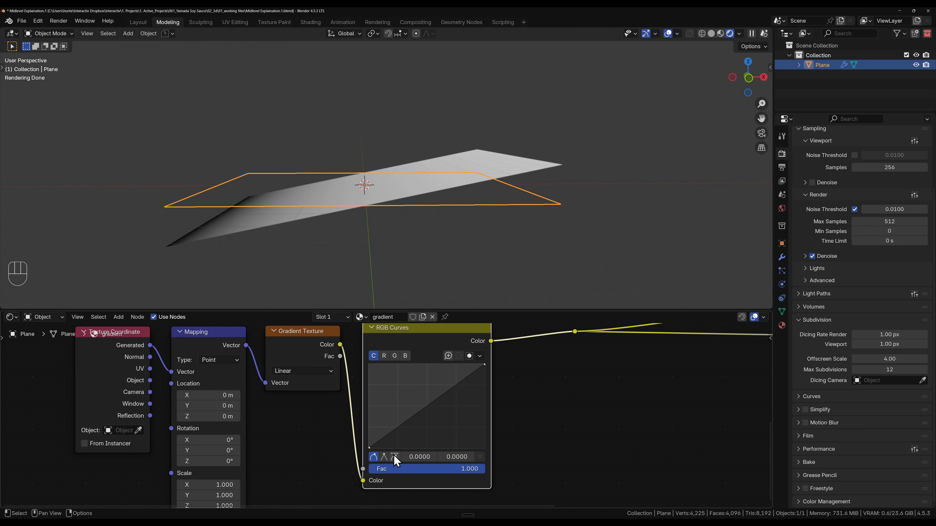
left_click_drag(424, 407, 433, 370)
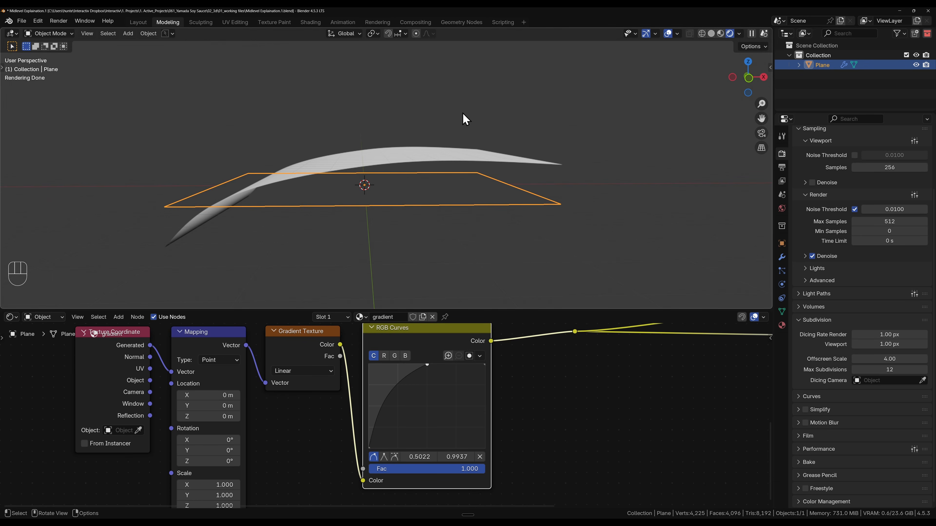
middle_click_drag(490, 182, 478, 207)
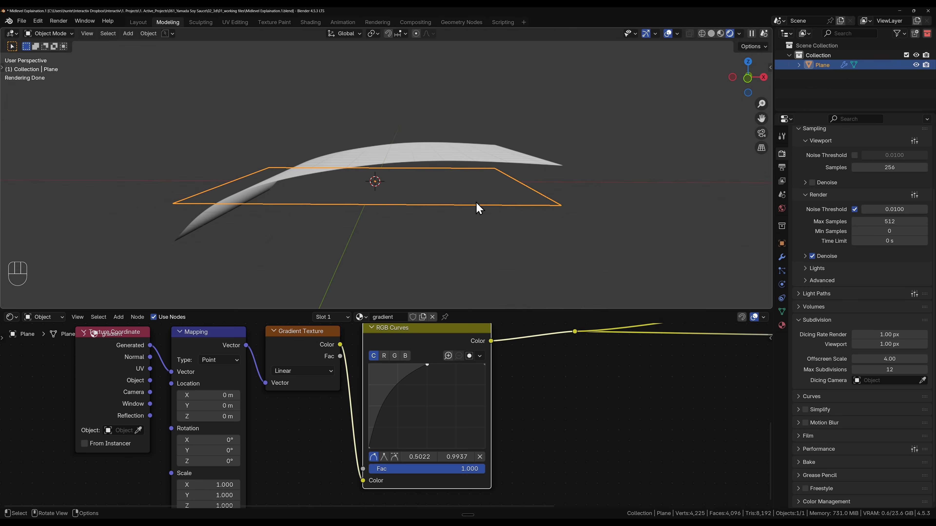
left_click(395, 458)
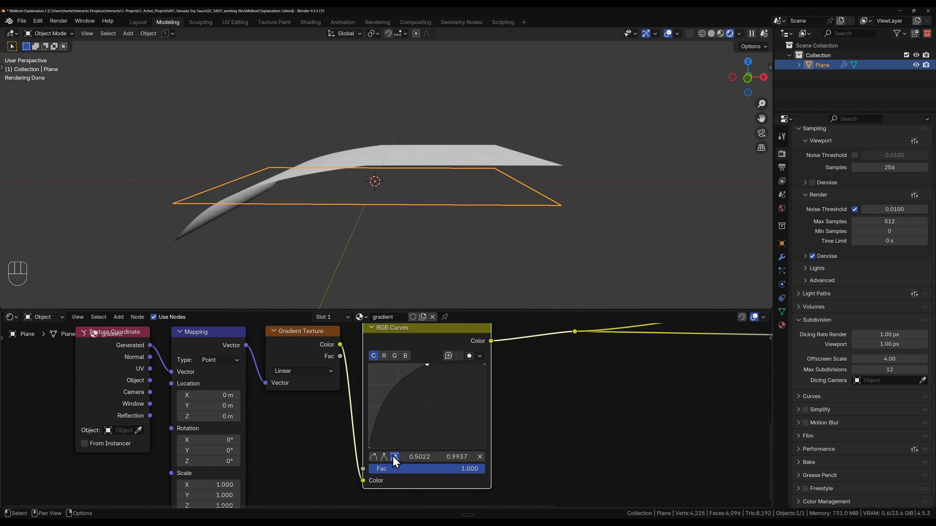
middle_click_drag(409, 175, 424, 147)
Step: Shape the RGB curve into an S by adding a low point near black and moving the upper point to about 0.31, 0.77
left_click_drag(426, 365, 404, 374)
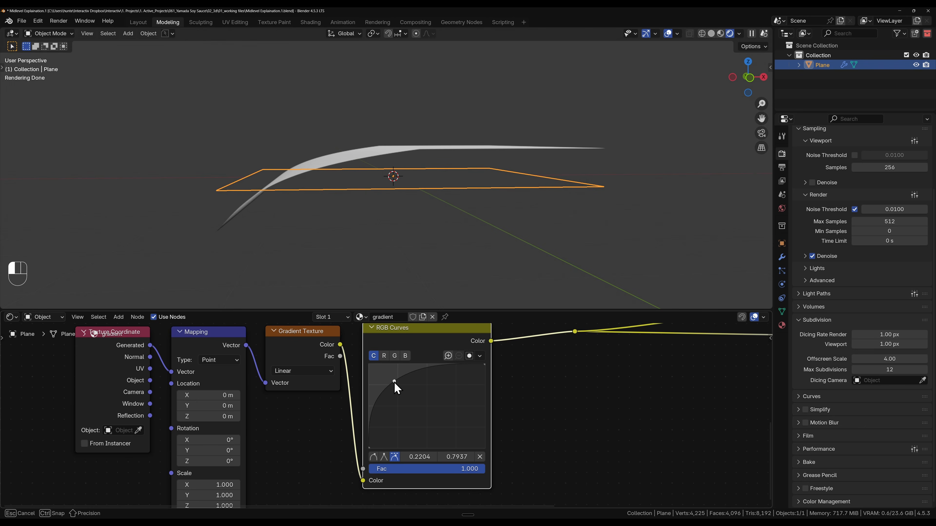
left_click_drag(397, 388, 397, 388)
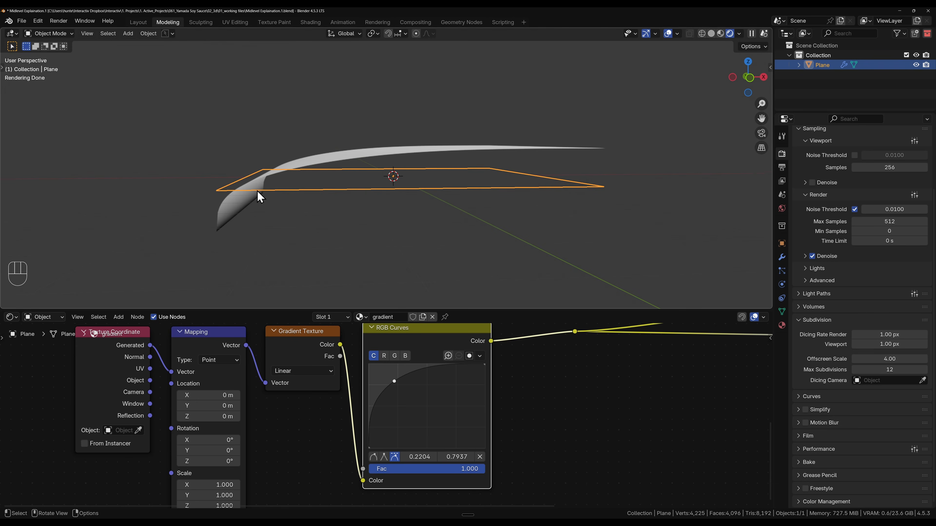
middle_click_drag(257, 194, 500, 158, "shift")
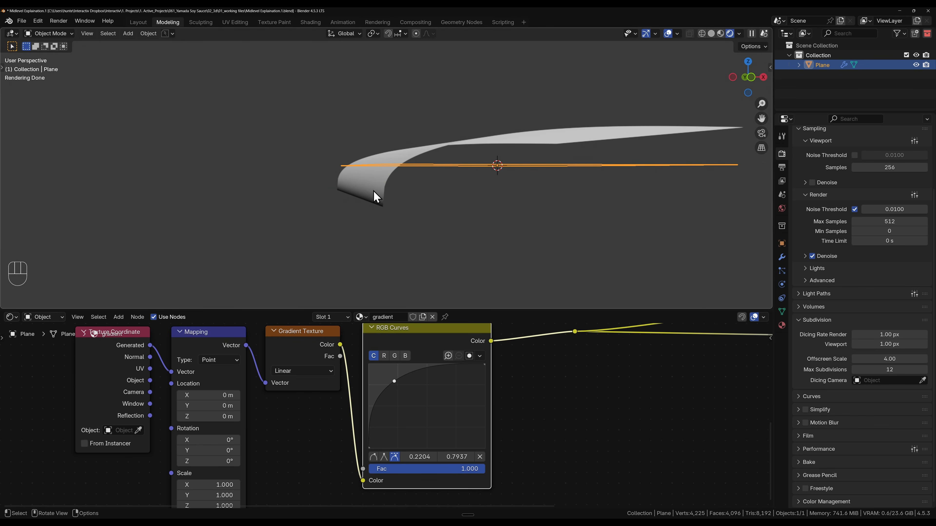
middle_click_drag(455, 222, 345, 241, "shift")
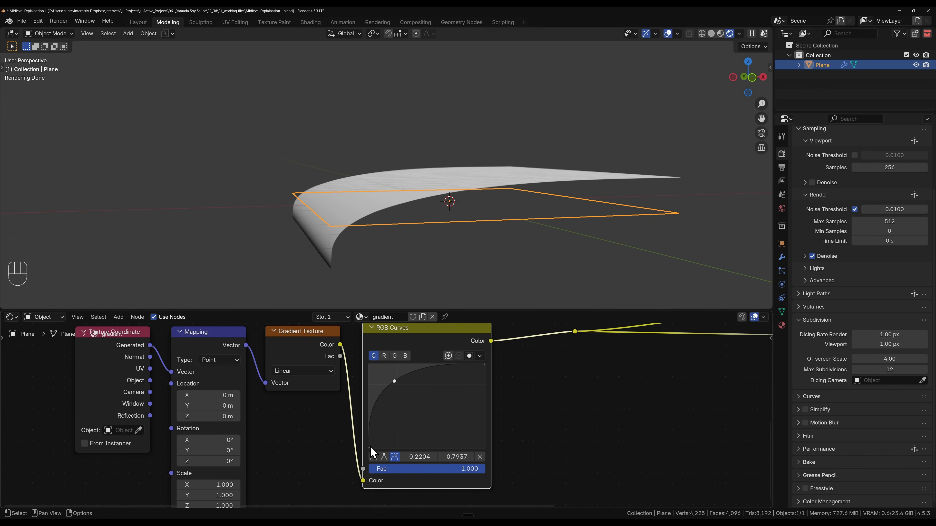
left_click_drag(369, 448, 387, 443)
left_click_drag(394, 381, 407, 390)
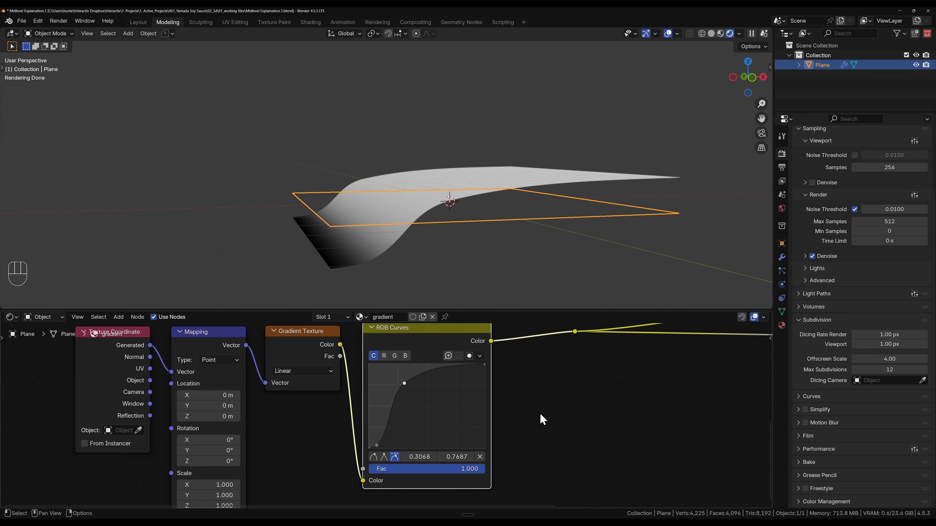
Step: Insert a Color Ramp node between the Gradient Texture and the RGB Curves node
scroll(559, 397, "down", 2)
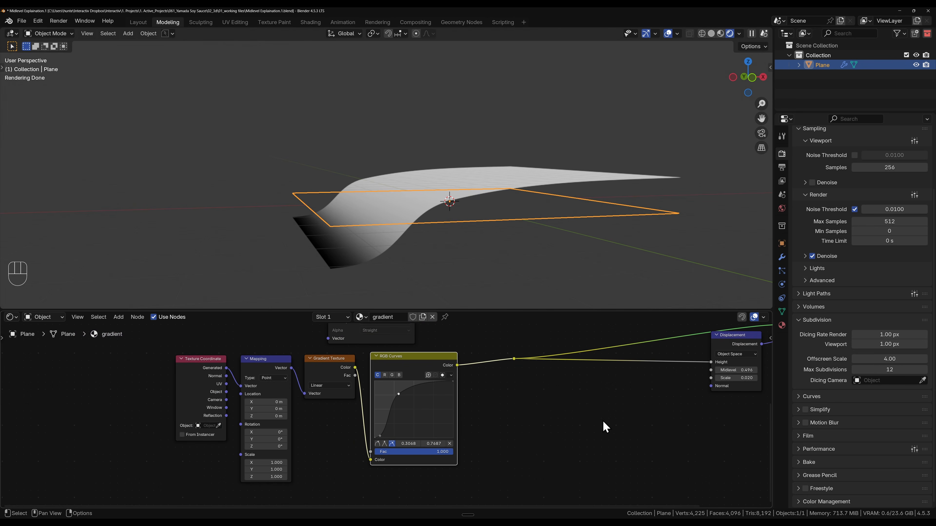
middle_click_drag(553, 440, 424, 430)
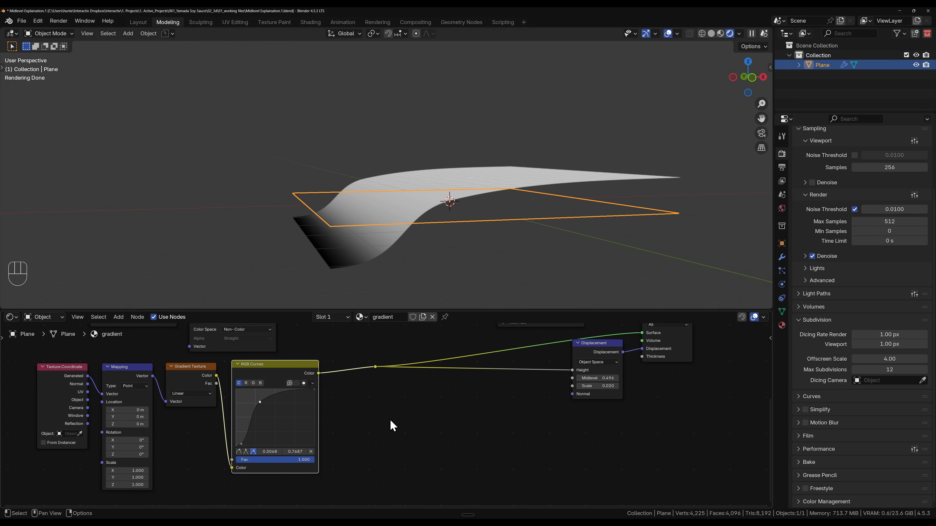
key("shift+a")
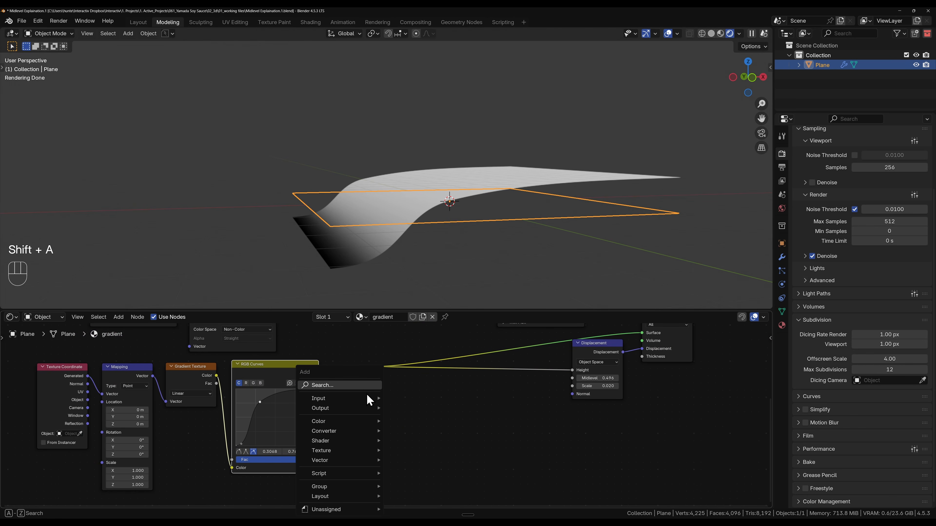
left_click(363, 387)
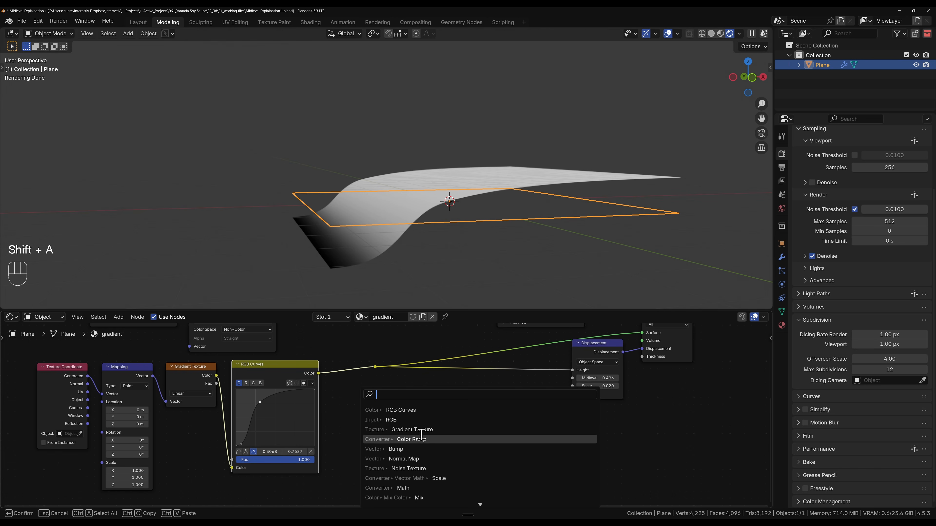
key("Return")
left_click(218, 378)
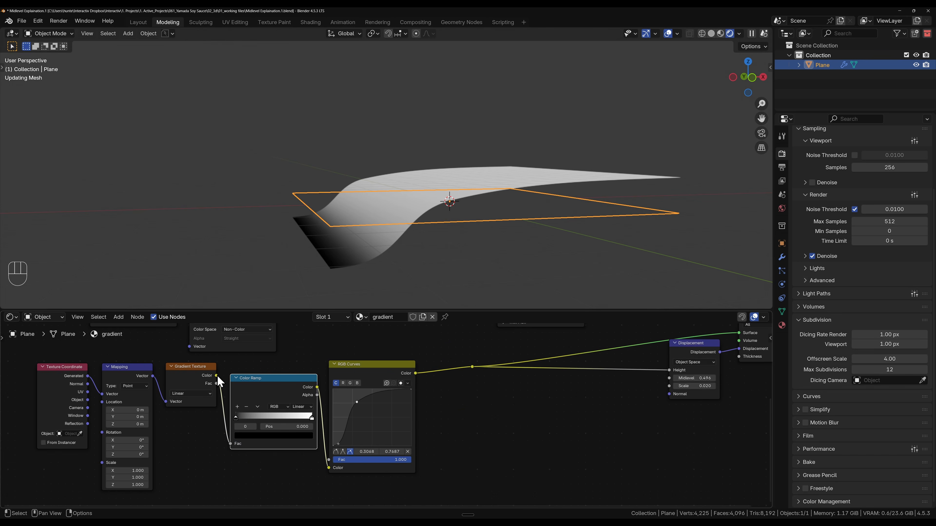
Step: Add colour ramp stops at 0.500 and 0.250, and set the 0.250 stop's colour value to 0.5
left_click(237, 407)
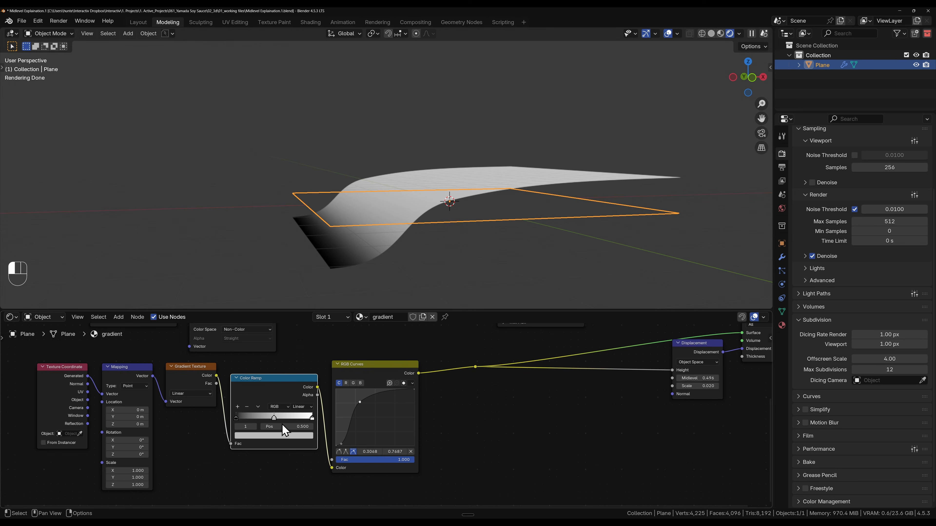
left_click(238, 406)
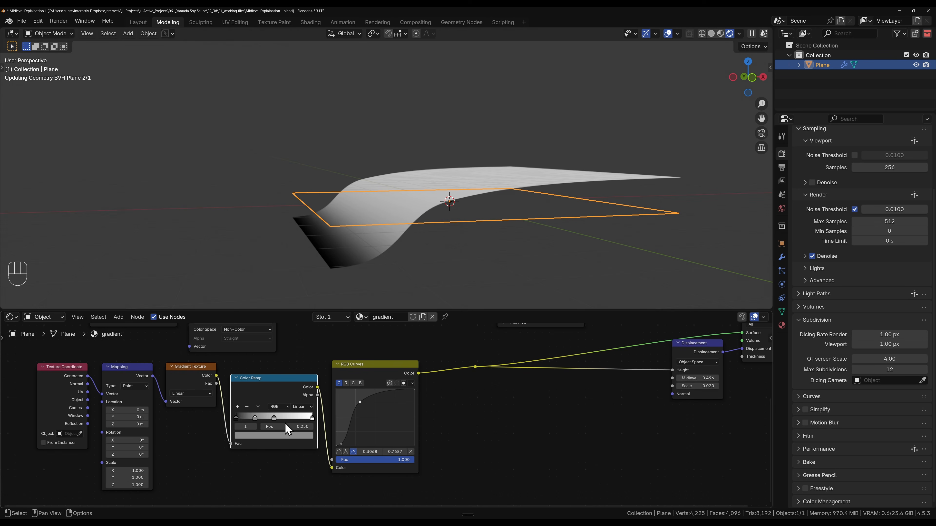
left_click(268, 437)
left_click_drag(270, 407, 268, 408)
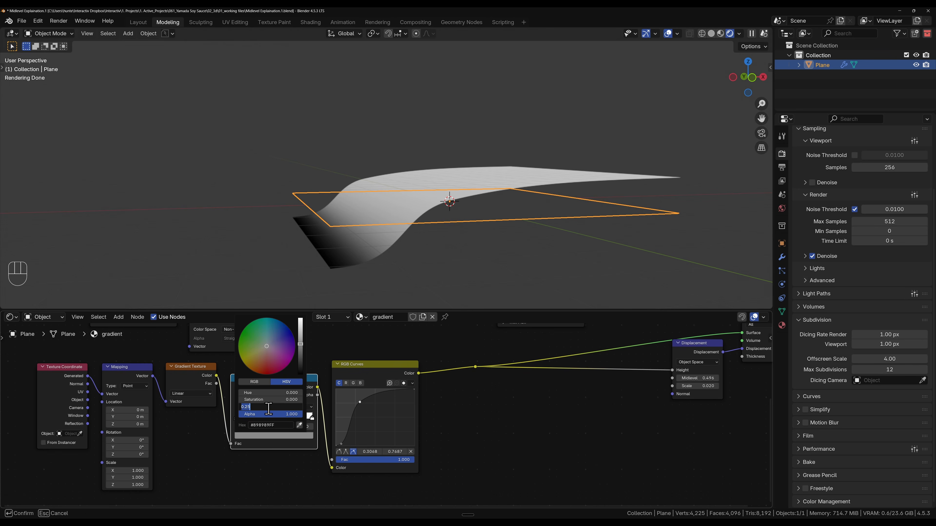
type(".5")
key("Return")
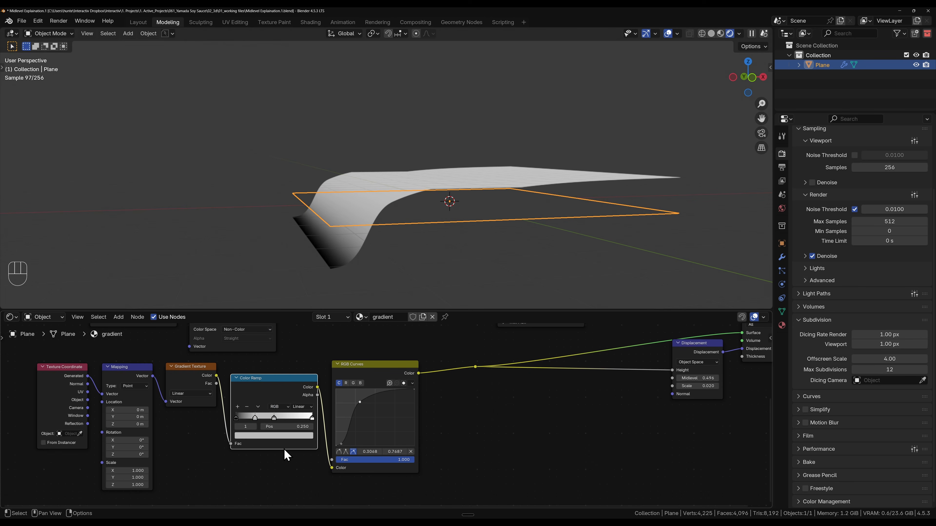
Step: Move the colour ramp's two middle stops to about 0.375 and 0.645, and set the Displacement node's Midlevel to 0.5
mouse_move(274, 417)
left_mouse_down()
mouse_move(285, 417)
mouse_move(262, 418)
left_mouse_up()
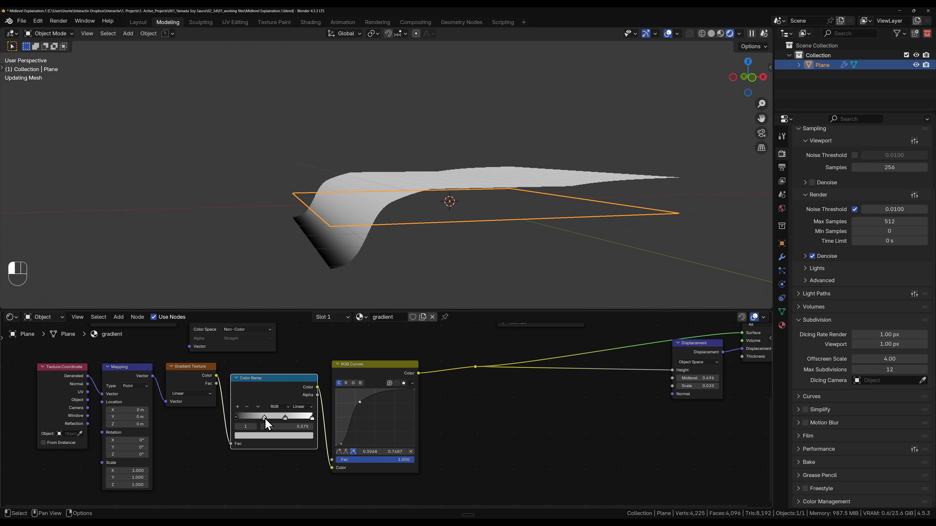
left_click(710, 378)
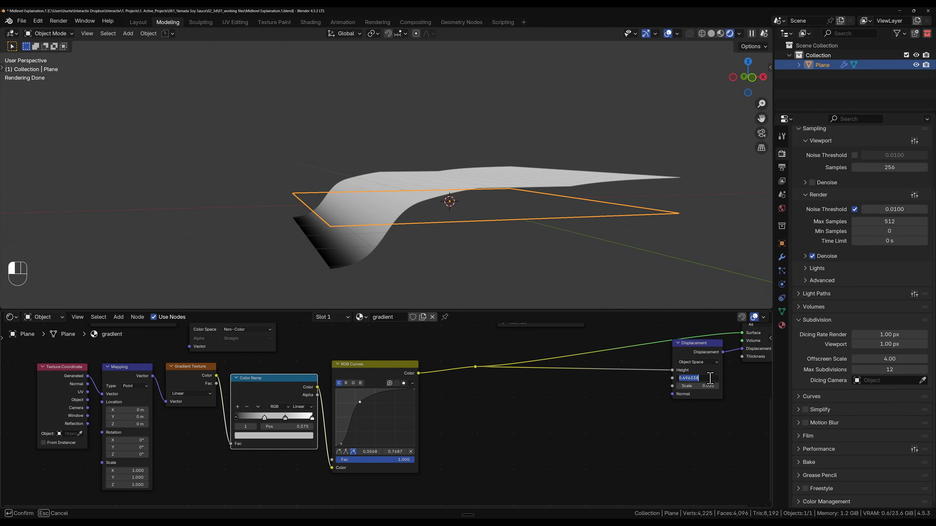
key("Return")
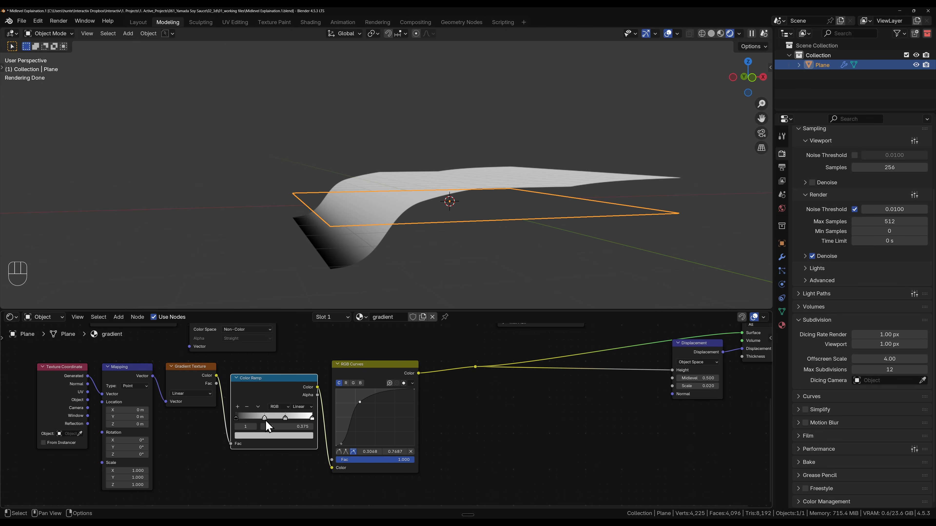
left_click(285, 418)
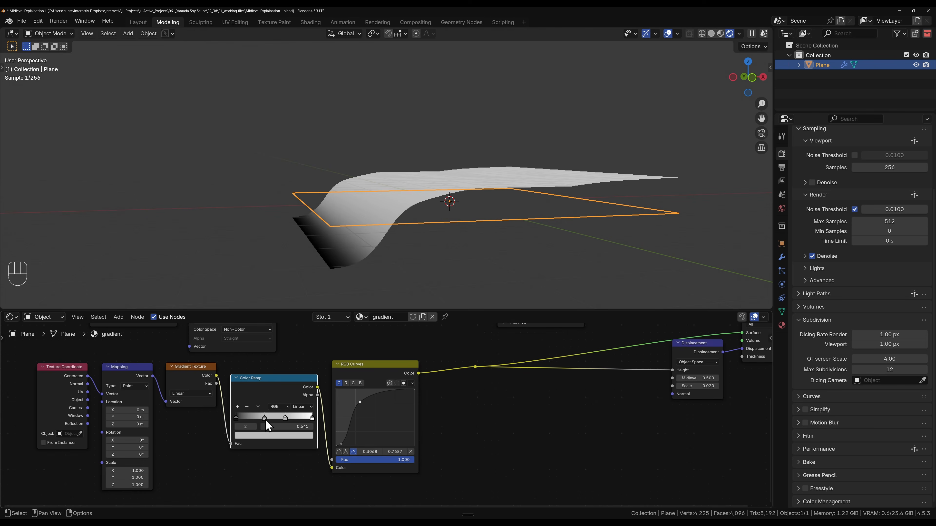
Step: Examine the colour ramp and RGB curve, and compare the displaced surface with the original plane level from several angles
scroll(314, 419, "up", 2)
middle_click_drag(314, 419, 375, 387)
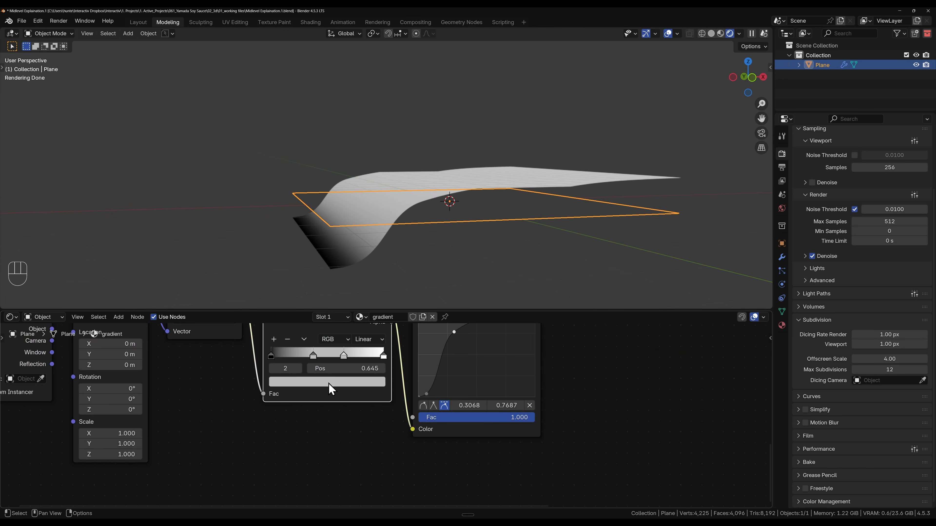
middle_click_drag(459, 240, 480, 205)
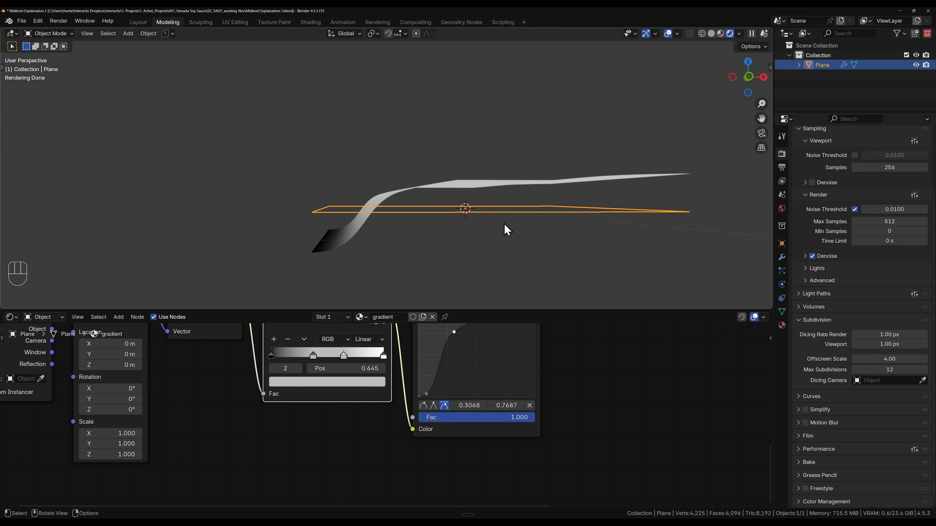
scroll(610, 422, "down", 2)
middle_click_drag(563, 388, 470, 438, "shift")
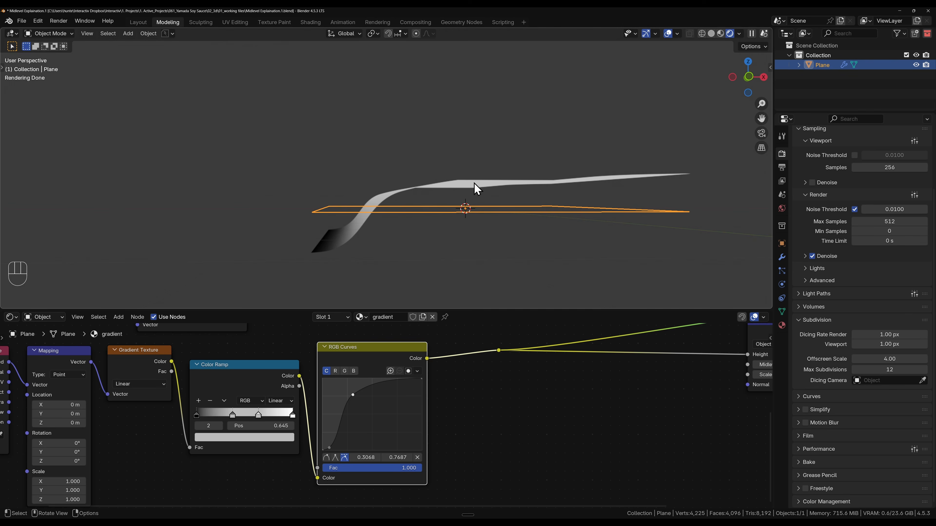
middle_click_drag(493, 188, 484, 211)
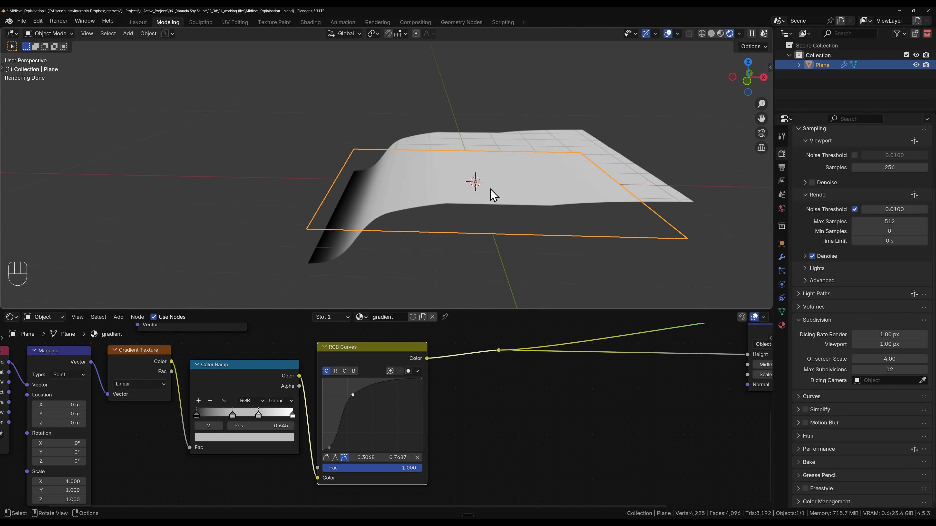
middle_click_drag(491, 193, 432, 146, "shift")
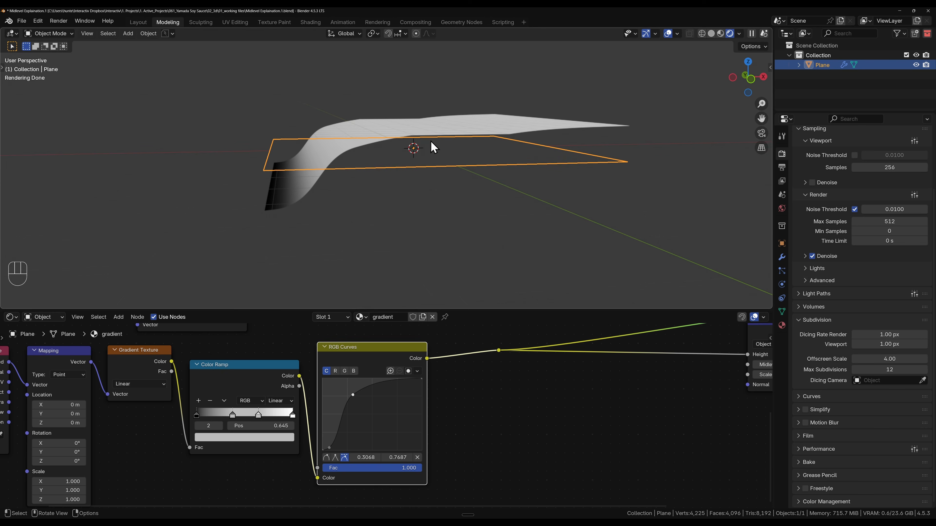
Step: Add an RGB node beside the RGB Curves node and sample its colour from the light raised part of the displaced plane
key("shift+a")
left_click(465, 384)
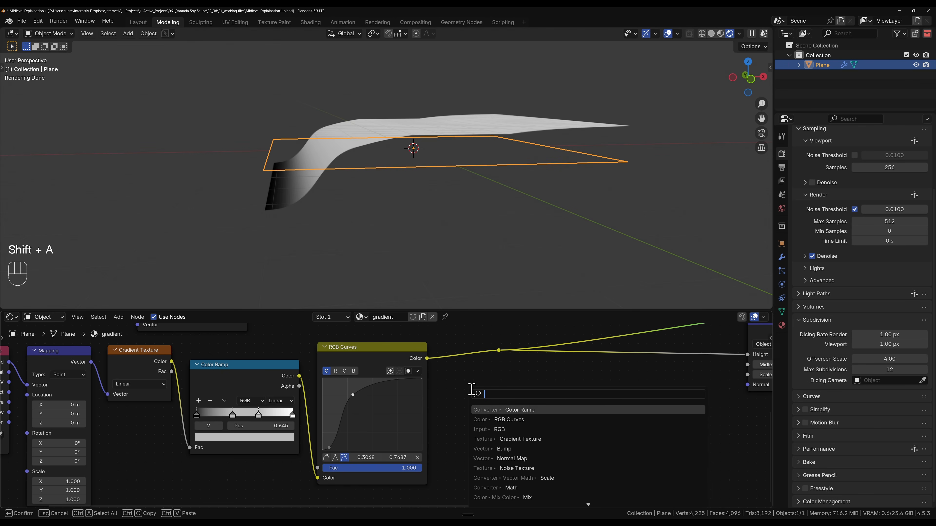
key("Return")
left_click(489, 394)
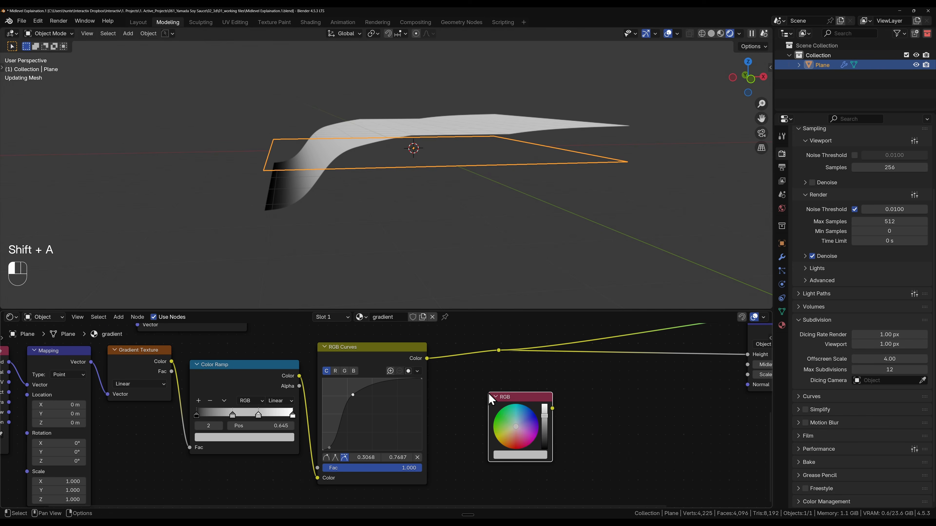
left_click(516, 457)
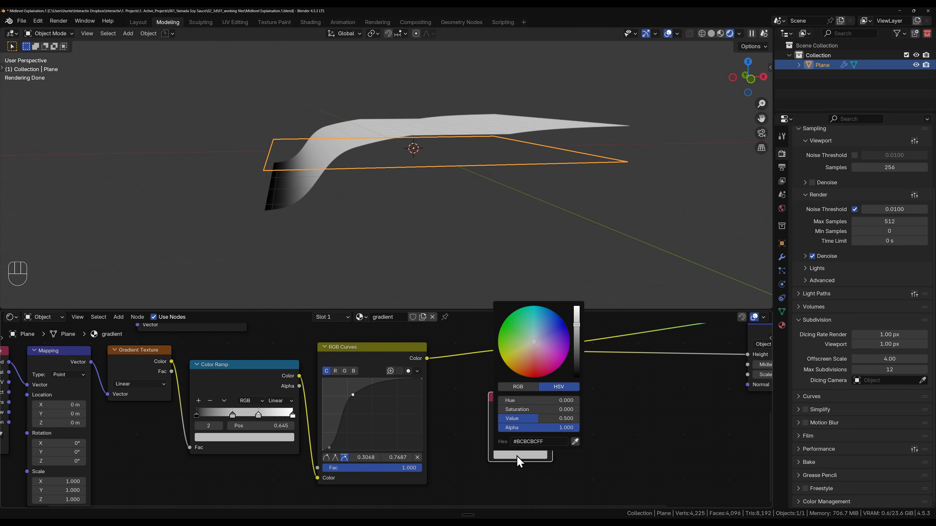
left_click(574, 441)
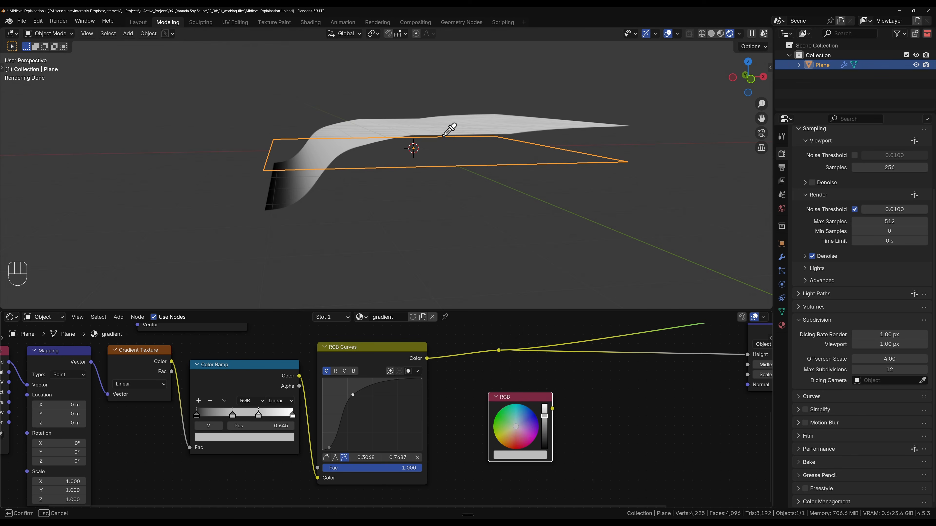
left_click(406, 121)
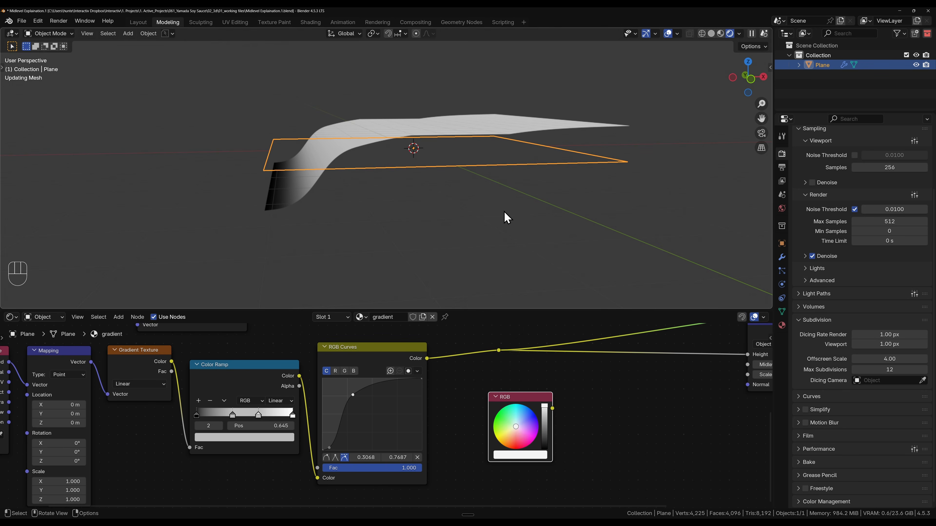
Step: Copy the HSV Value of the sampled colour from the RGB node
middle_click_drag(423, 121, 388, 130)
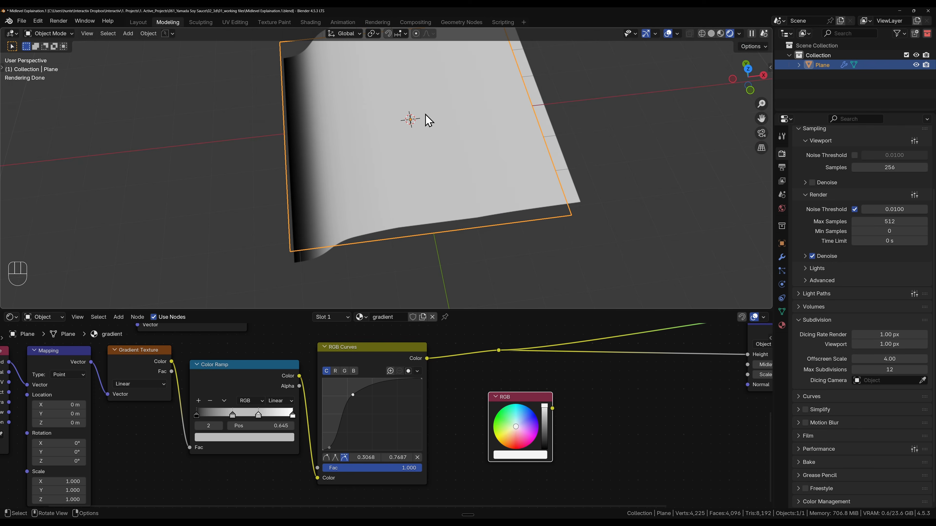
middle_click_drag(406, 287, 432, 186)
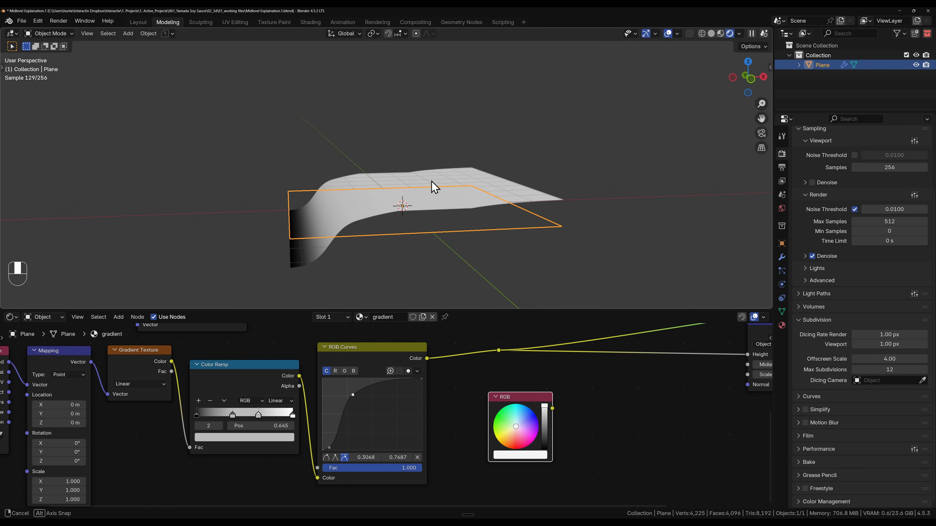
left_click(519, 455)
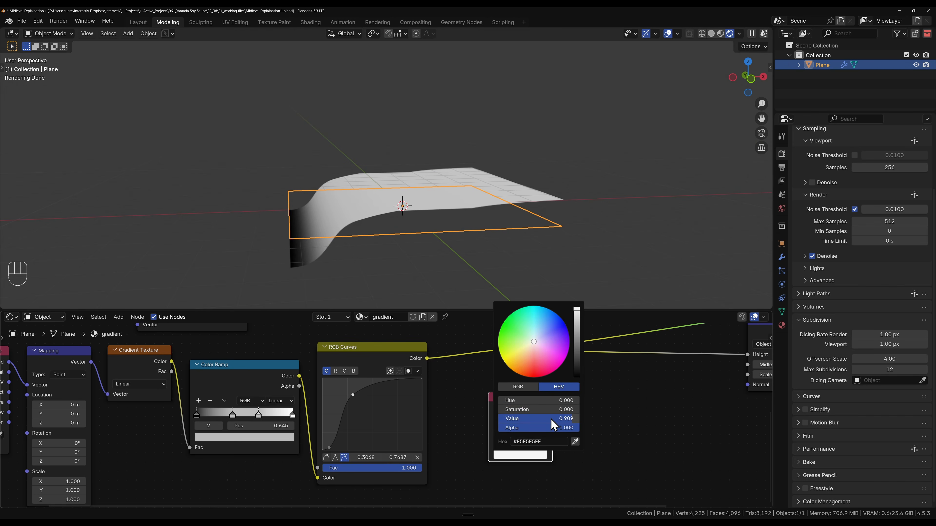
left_click(569, 422)
key("ctrl+c")
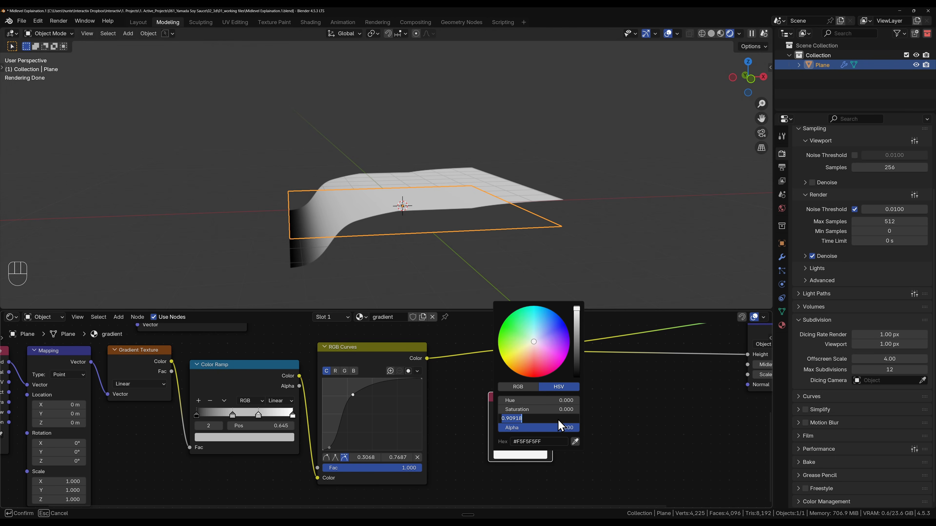
key("ctrl")
key("Return")
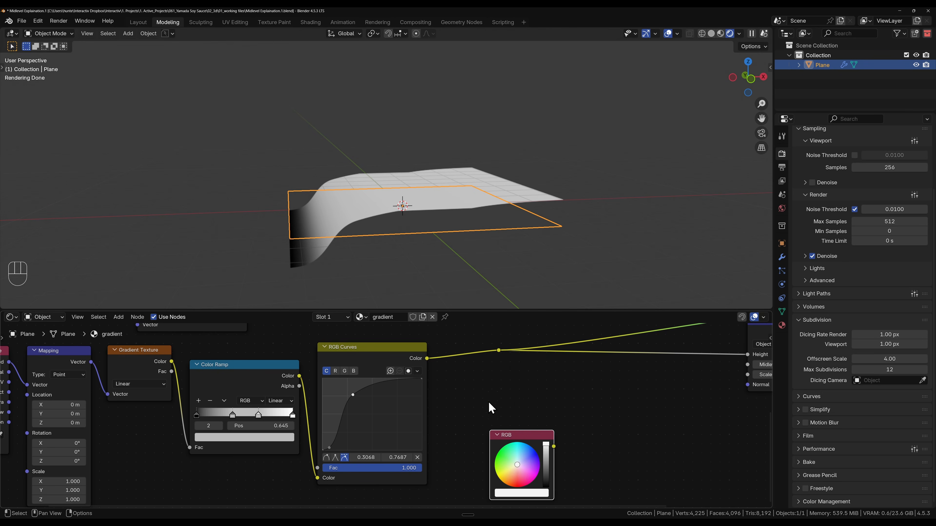
Step: Add a Subtract math node after the RGB Curves output, set its second value to 0.409, and connect it to the Displacement Height
left_click_drag(427, 358, 486, 387)
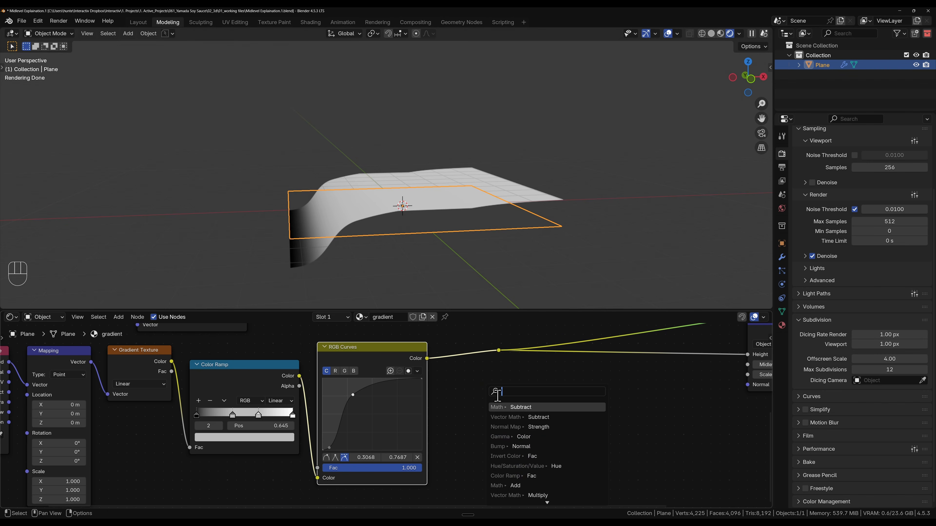
left_click(510, 407)
left_click(483, 387)
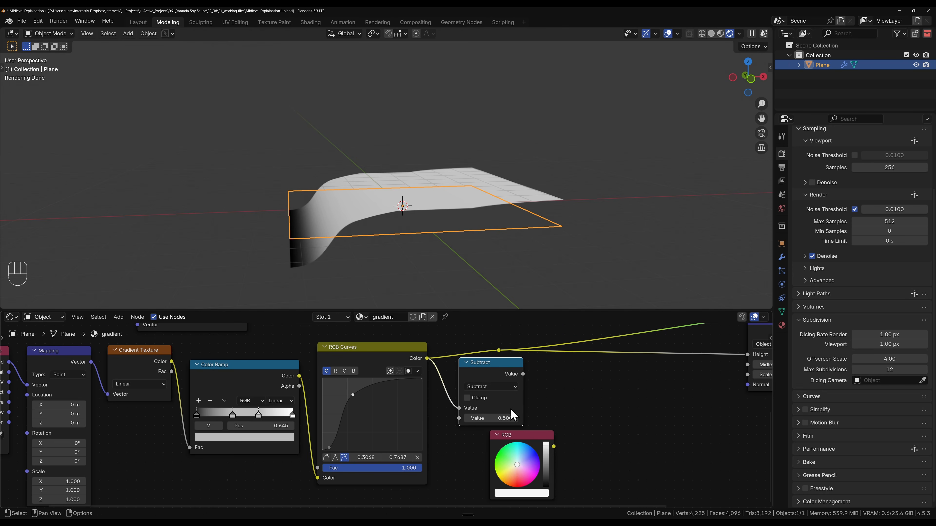
left_click(499, 418)
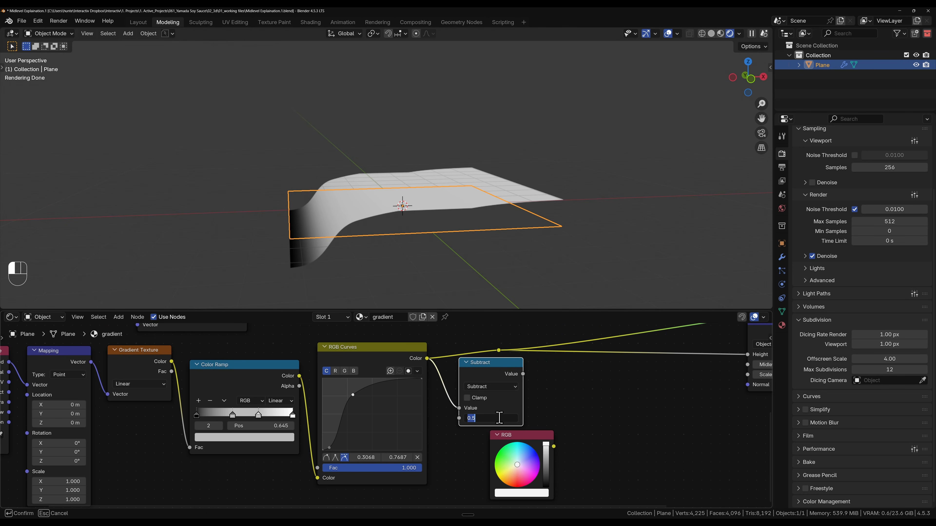
key("ctrl+v")
key("Return")
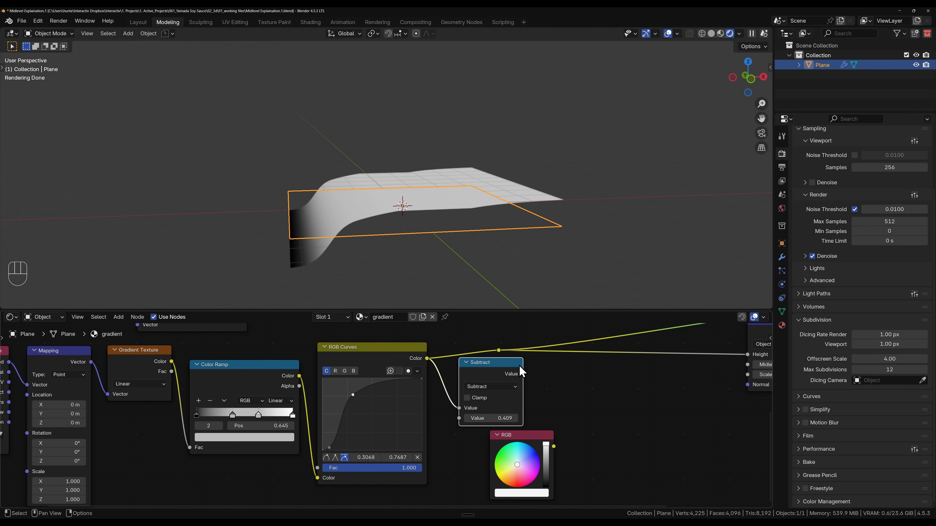
left_click_drag(522, 374, 745, 358)
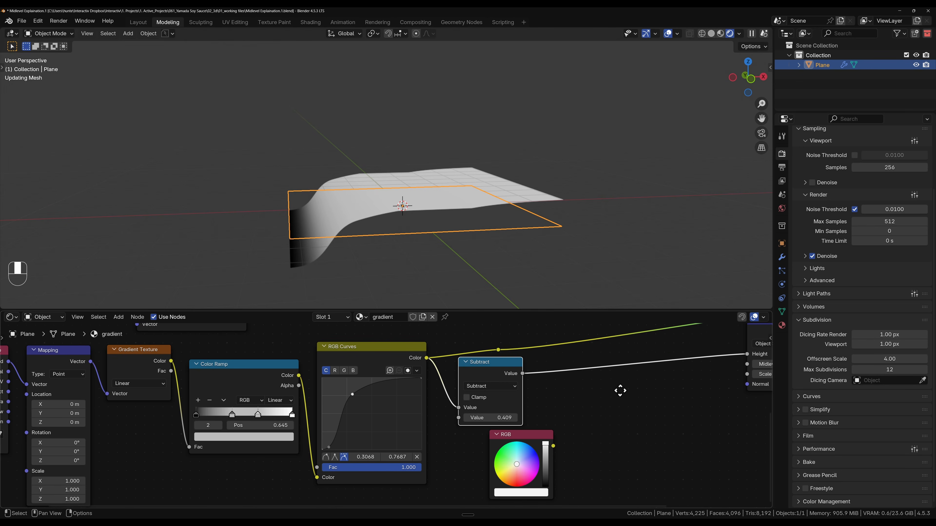
middle_click_drag(621, 389, 530, 377)
middle_click_drag(445, 244, 417, 221)
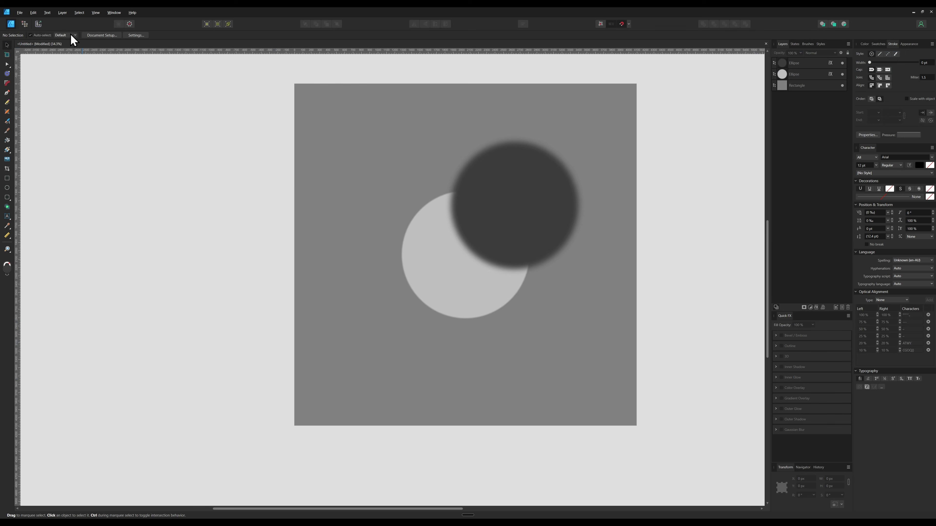
Step: Switch to Affinity Designer and open the recent Yamada Soy Sauce document
left_click(20, 13)
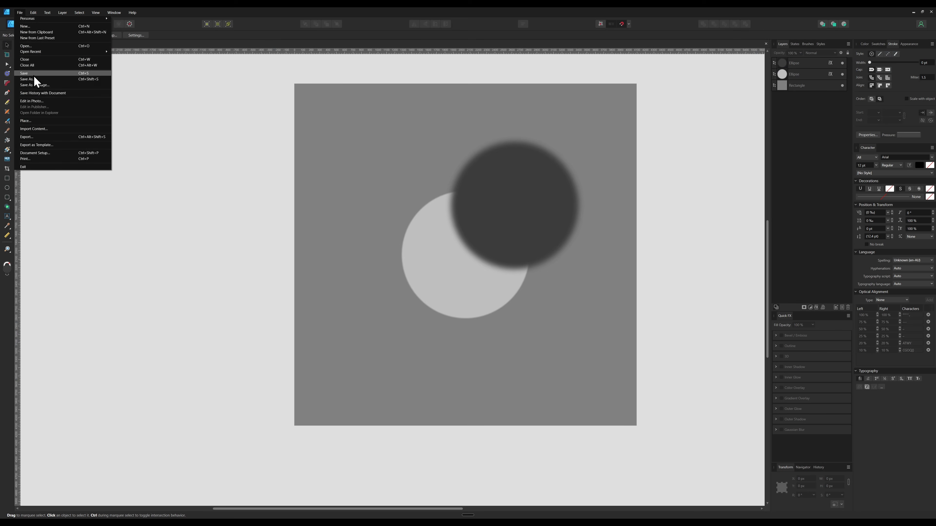
mouse_move(38, 50)
left_click(150, 51)
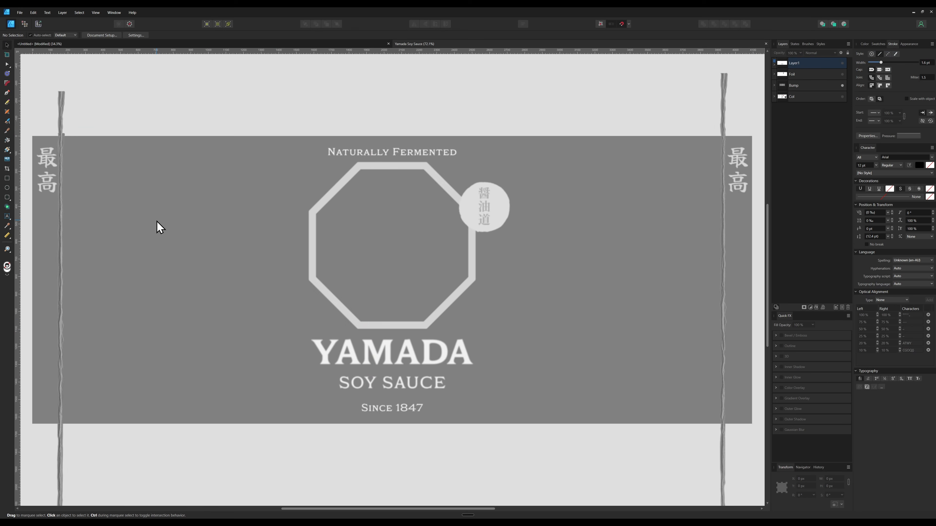
Step: Compare the Col artwork with the Bump map by toggling both layers' visibility, finishing with only Bump shown
left_click(178, 264)
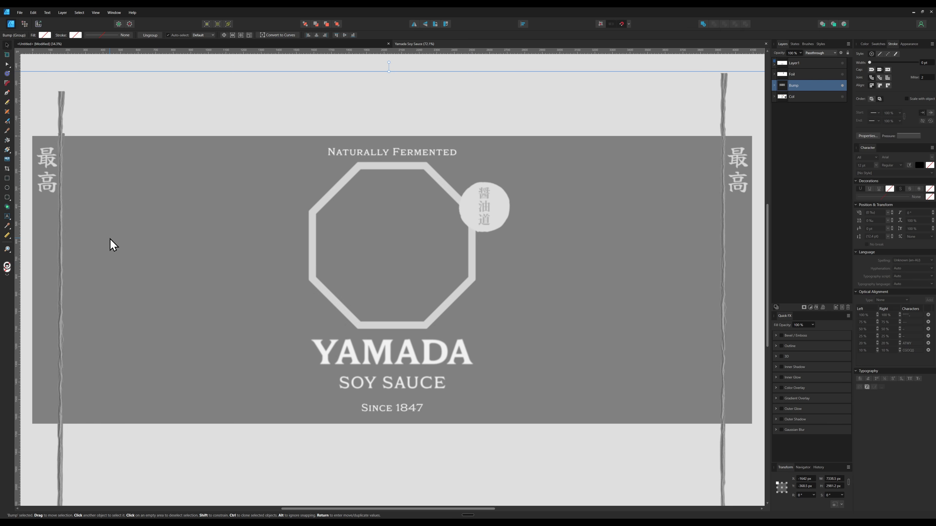
left_click(842, 85)
left_click(842, 97)
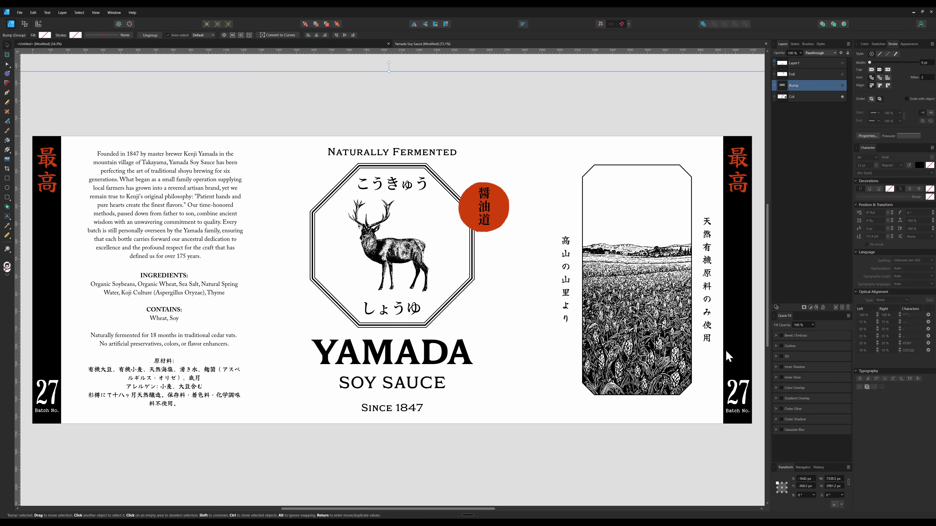
left_click(842, 96)
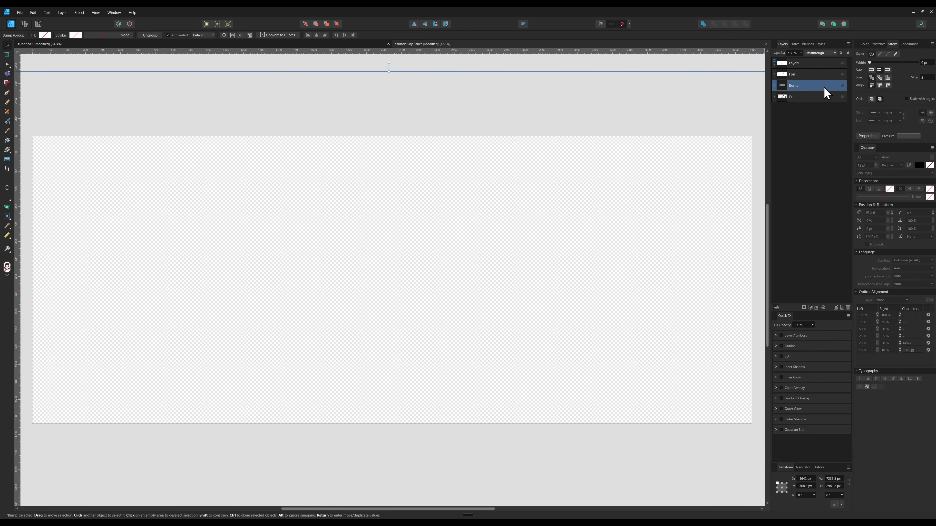
left_click(843, 86)
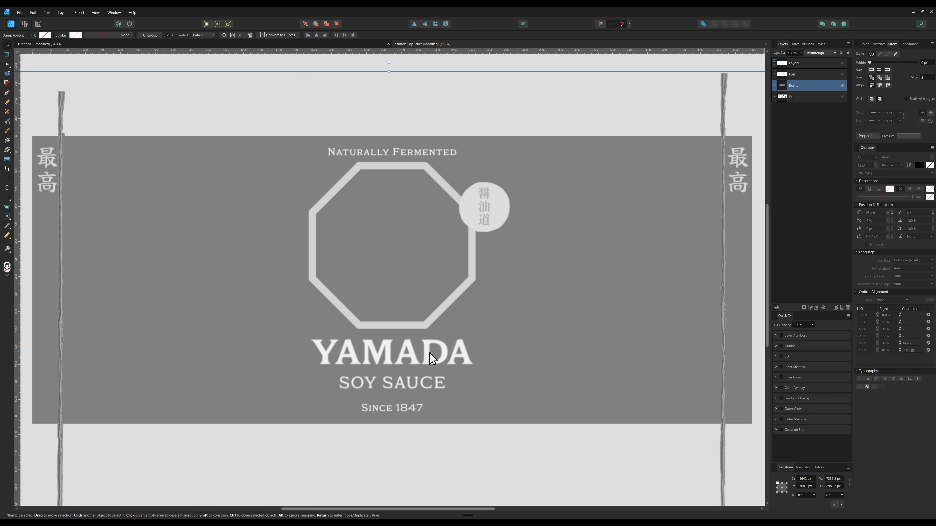
Step: Expand the Bump group, select the YAMADA lettering and inspect its fill colour values
left_click(773, 85)
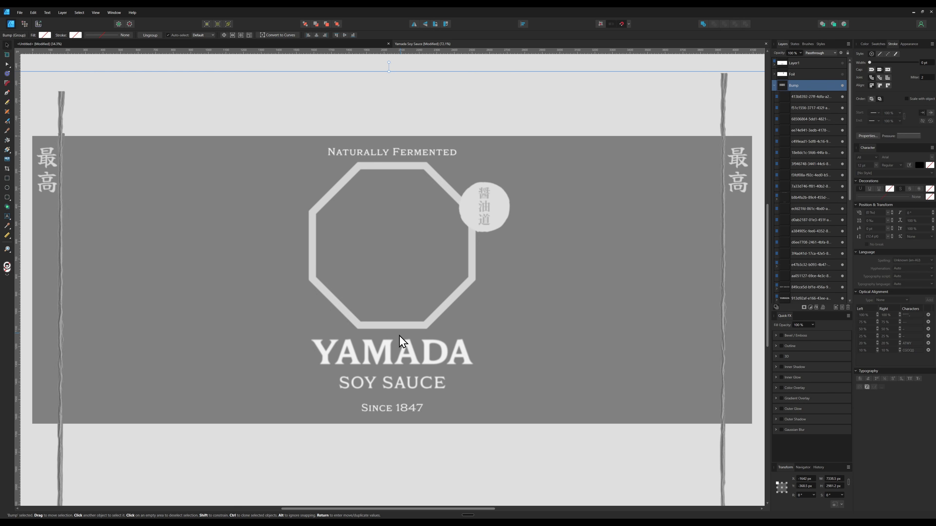
left_click(388, 347)
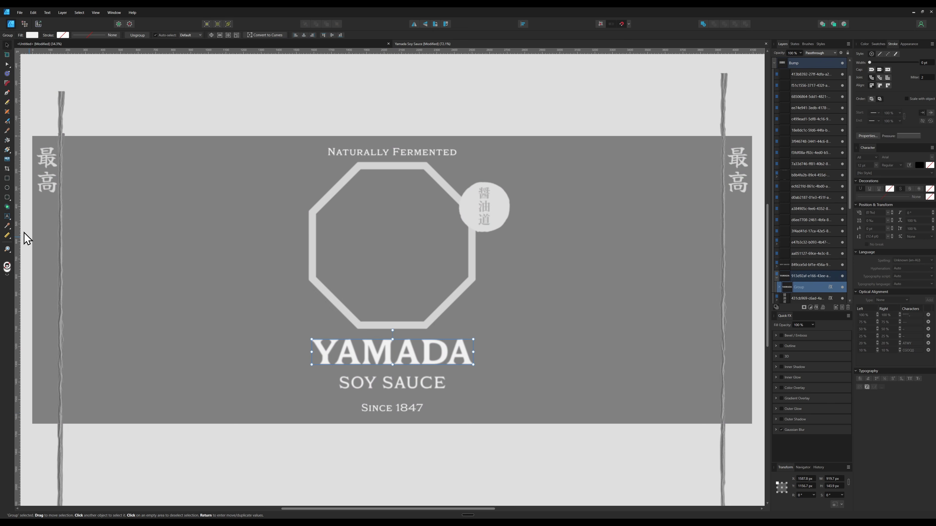
double_click(7, 271)
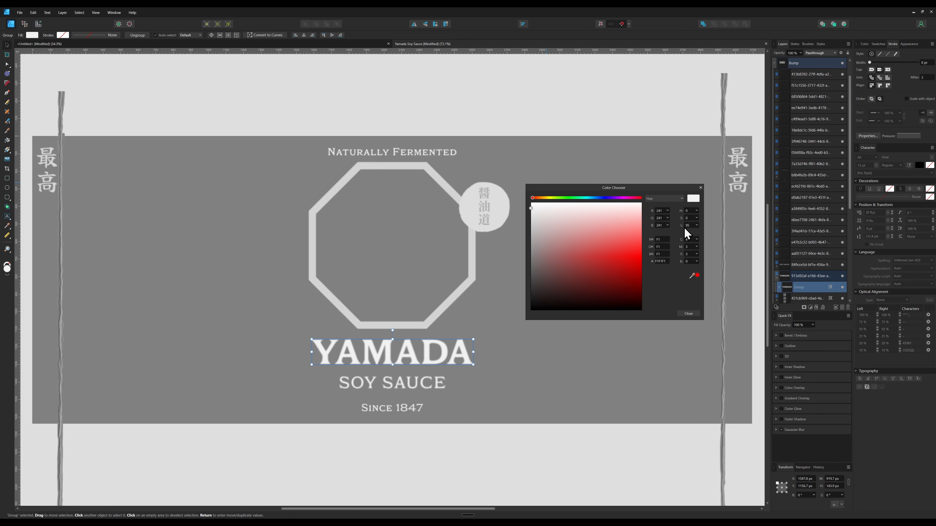
left_click(700, 187)
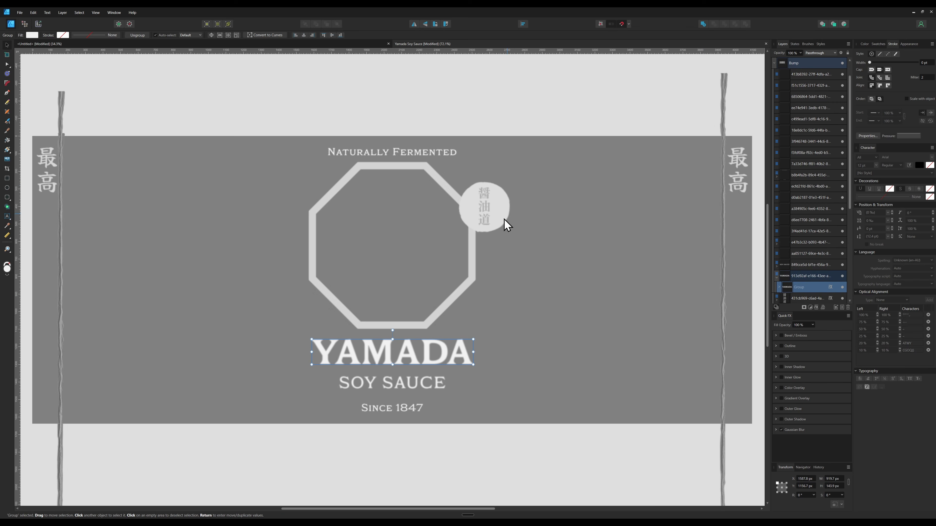
Step: Inspect the fill colour values of the octagon frame and the round seal in the Bump artwork
left_click(471, 239)
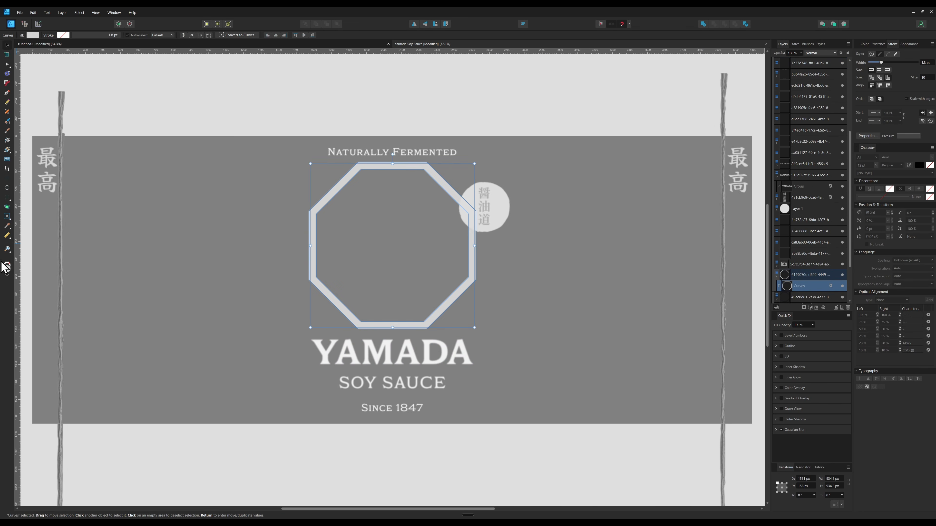
double_click(7, 271)
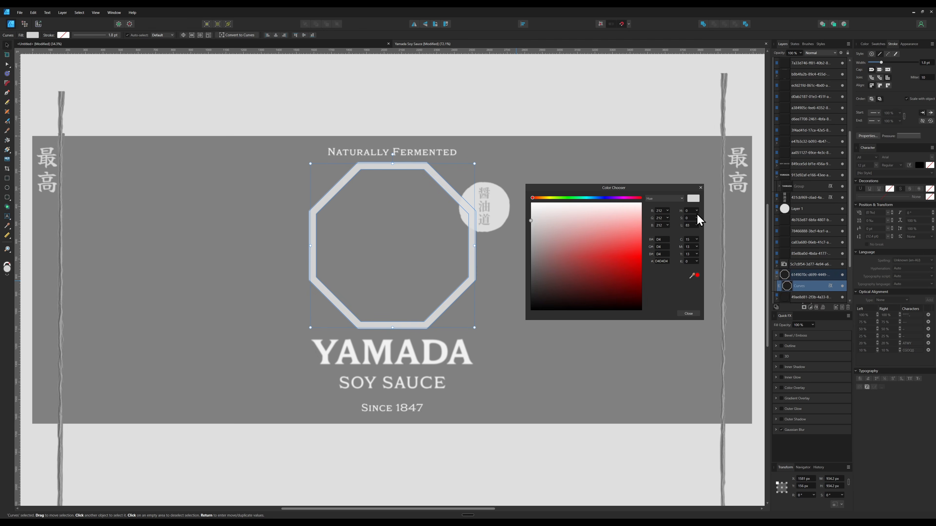
left_click(701, 188)
left_click(507, 200)
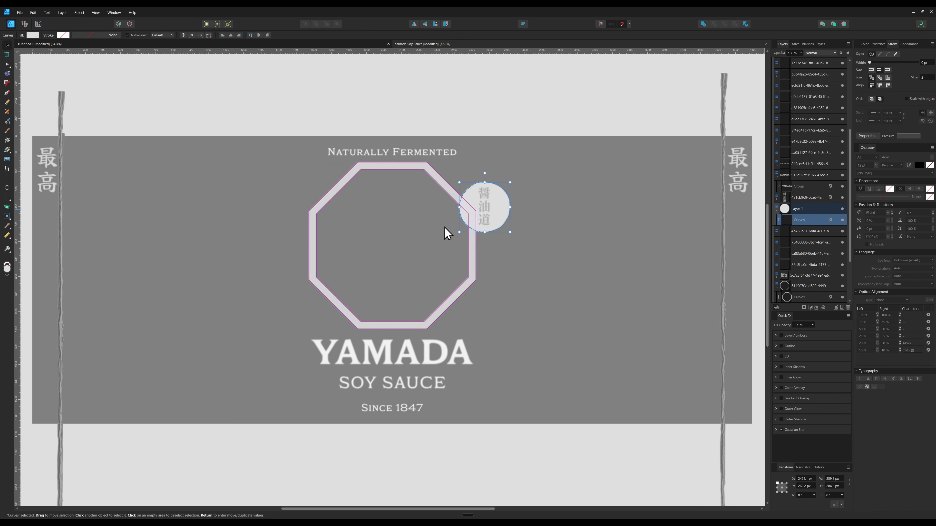
double_click(7, 271)
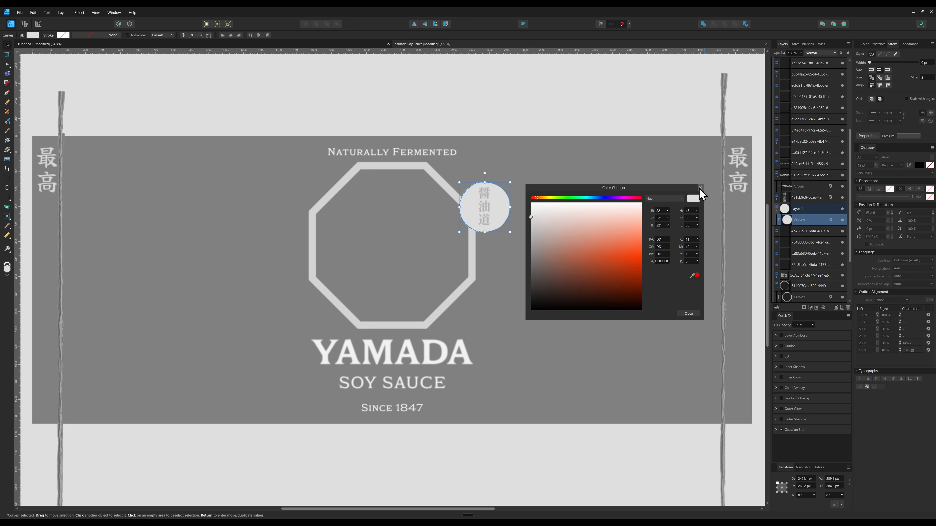
left_click(700, 188)
Step: Compare the Japanese lettering with the round seal behind it by selecting each in turn
left_click(487, 212)
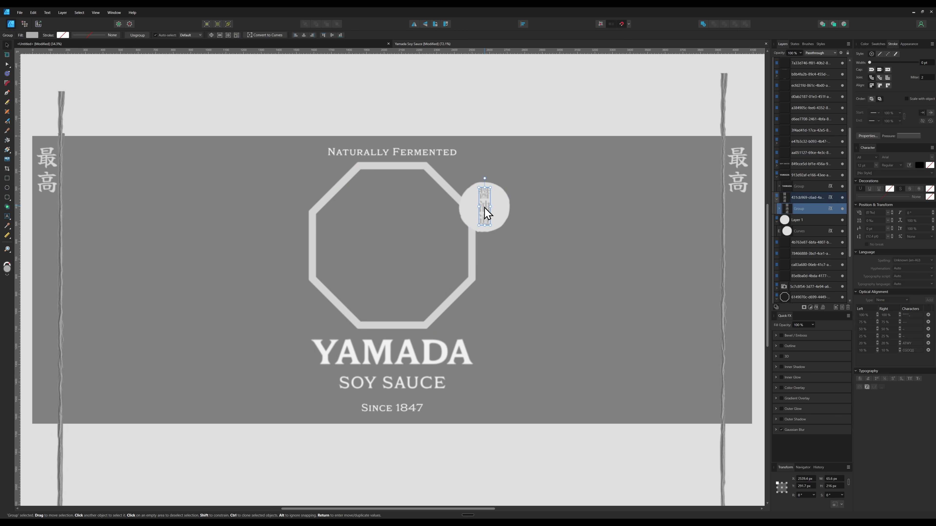
left_click(502, 199)
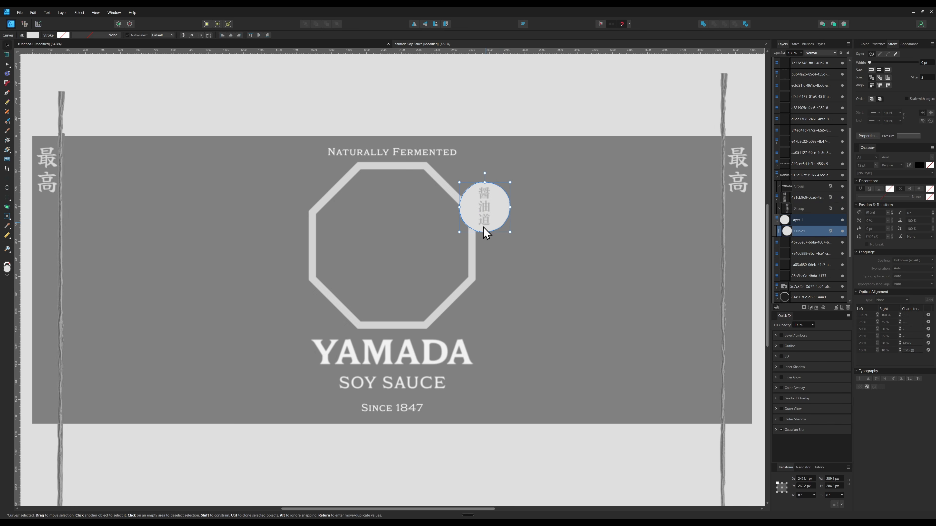
left_click(486, 212)
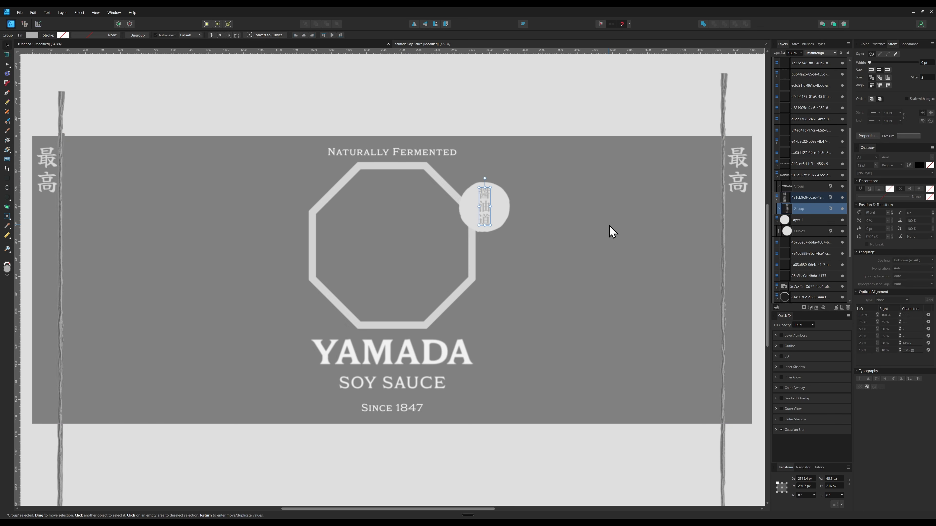
Step: Inspect the fill colour values of the label's background rectangle, and select the Naturally Fermented text group
left_click(627, 248)
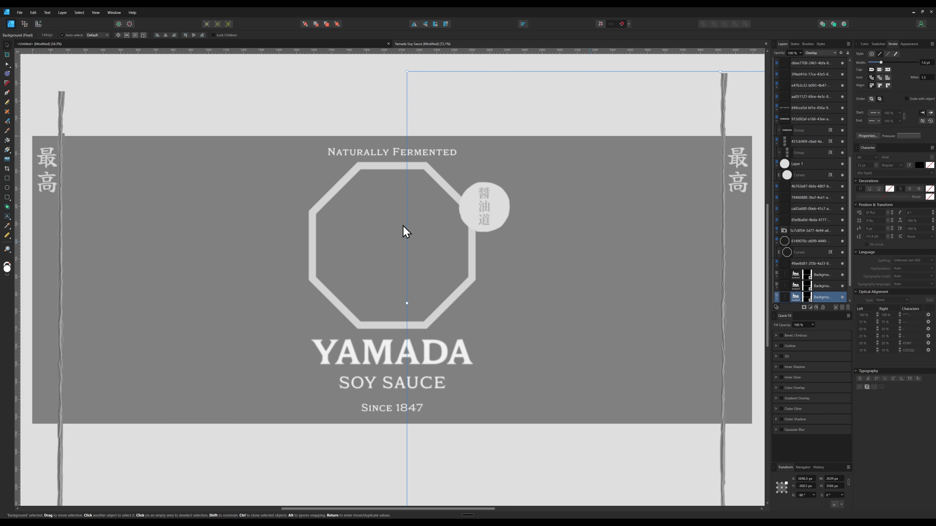
left_click(172, 209)
left_click(379, 202)
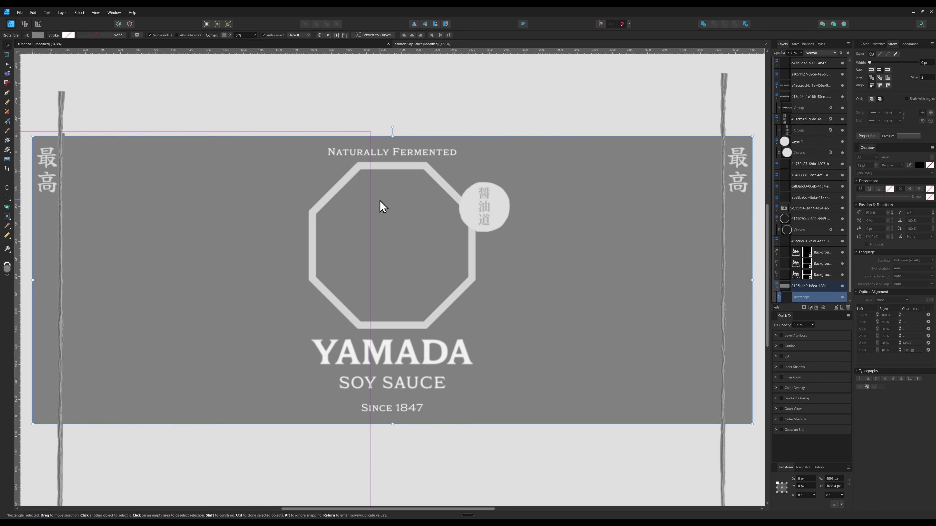
double_click(7, 267)
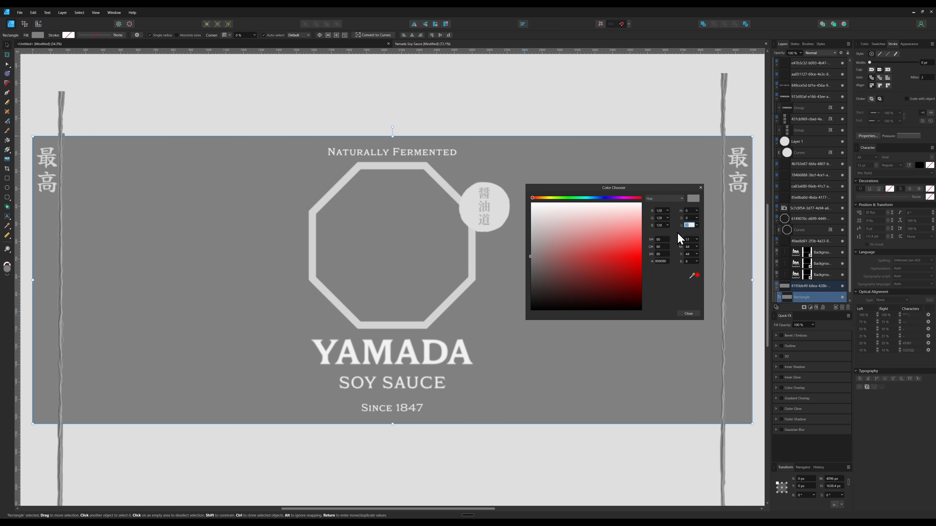
left_click(701, 188)
left_click(199, 93)
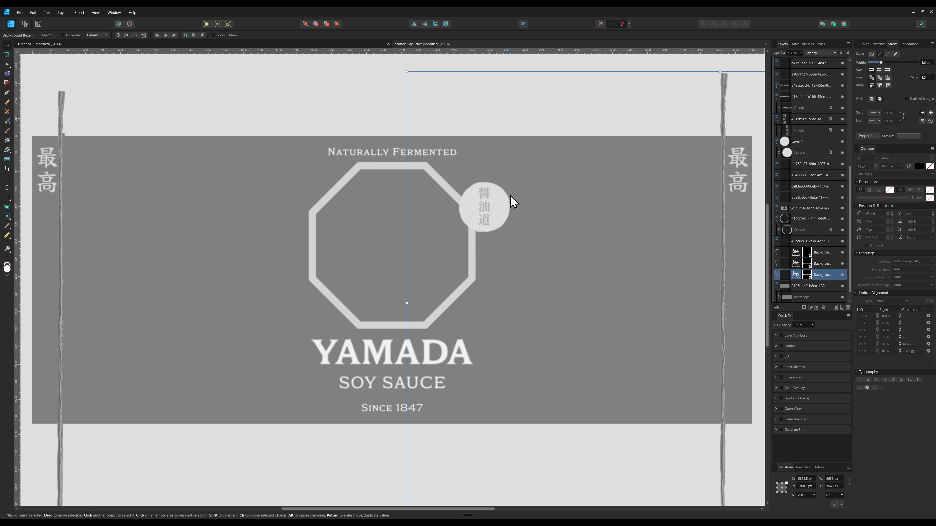
left_click(422, 155)
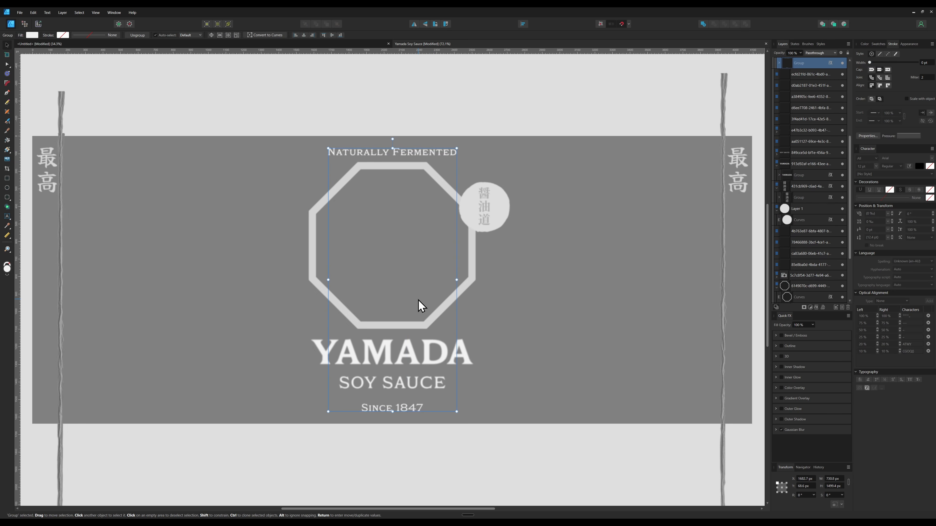
Step: Open the PNG export settings and review the available pixel formats, keeping RGB 16-bit
left_click(20, 12)
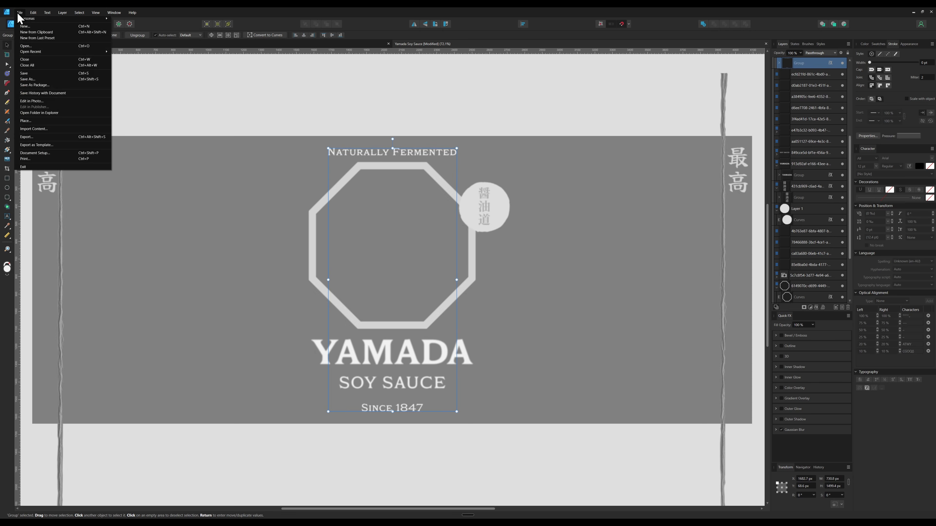
left_click(36, 138)
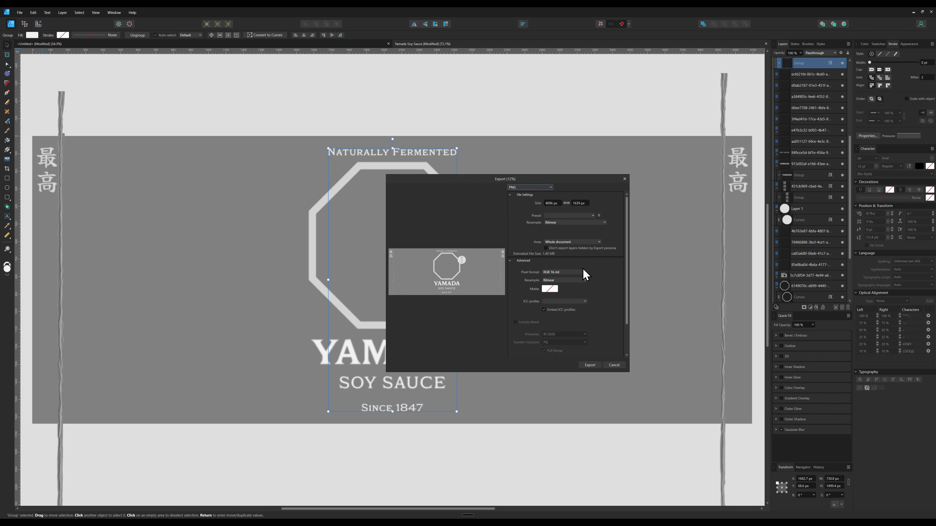
left_click(573, 273)
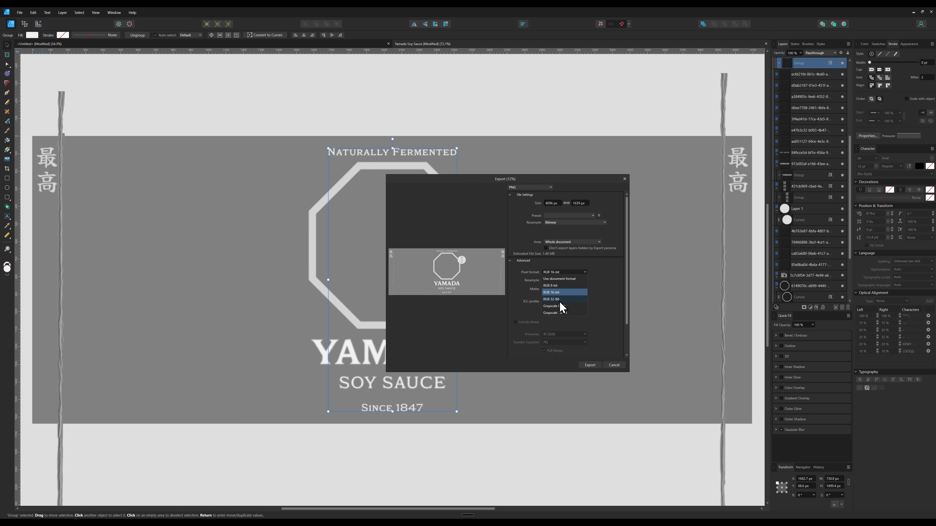
left_click(611, 296)
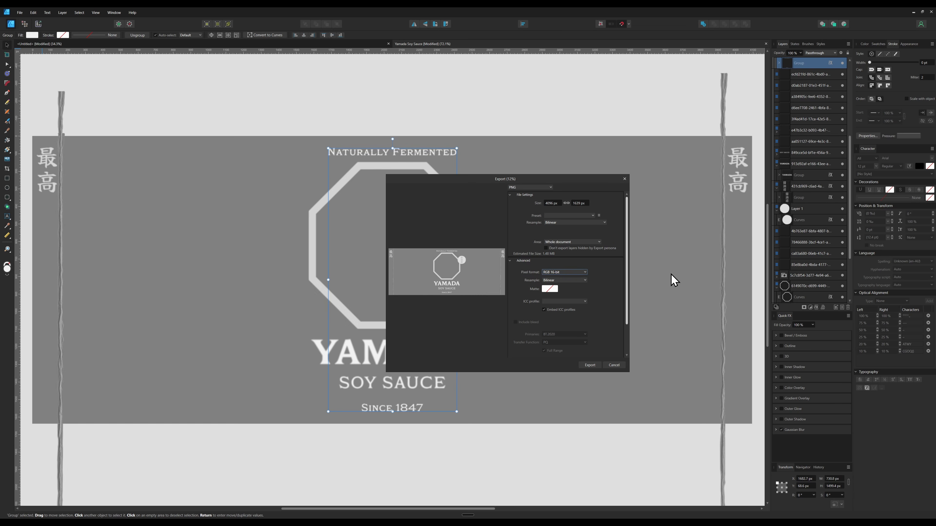
left_click(558, 202)
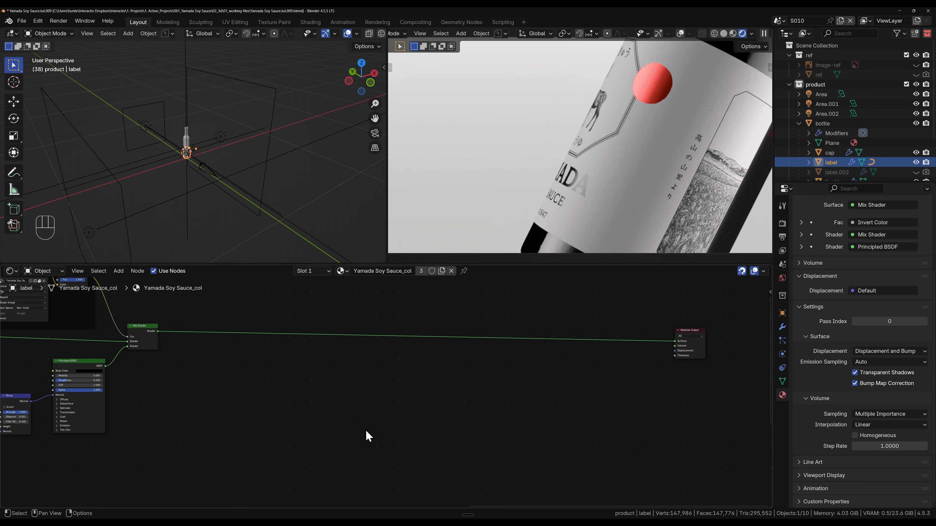
Step: In Blender, examine the paper shader nodes of the Yamada Soy Sauce_col material, including the label_col image texture
scroll(271, 428, "down", 3)
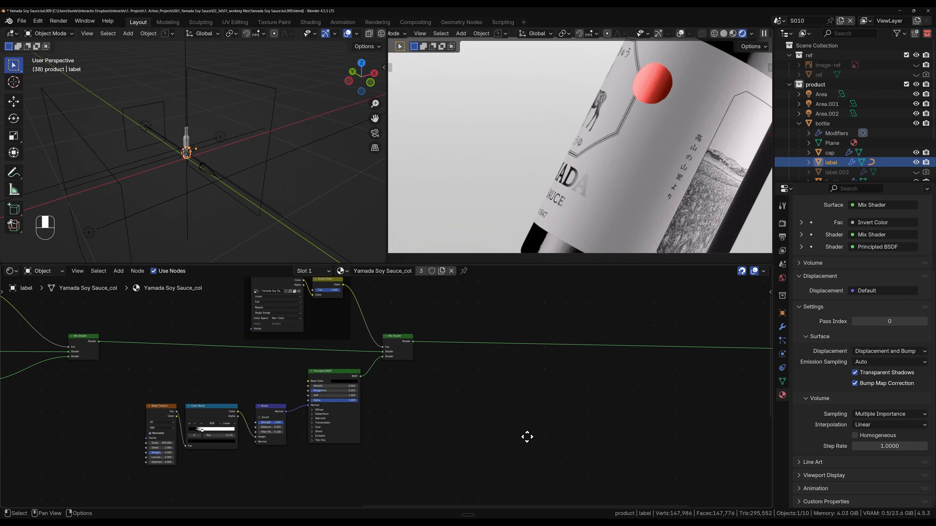
middle_click_drag(526, 436, 650, 435)
middle_click_drag(355, 439, 570, 407)
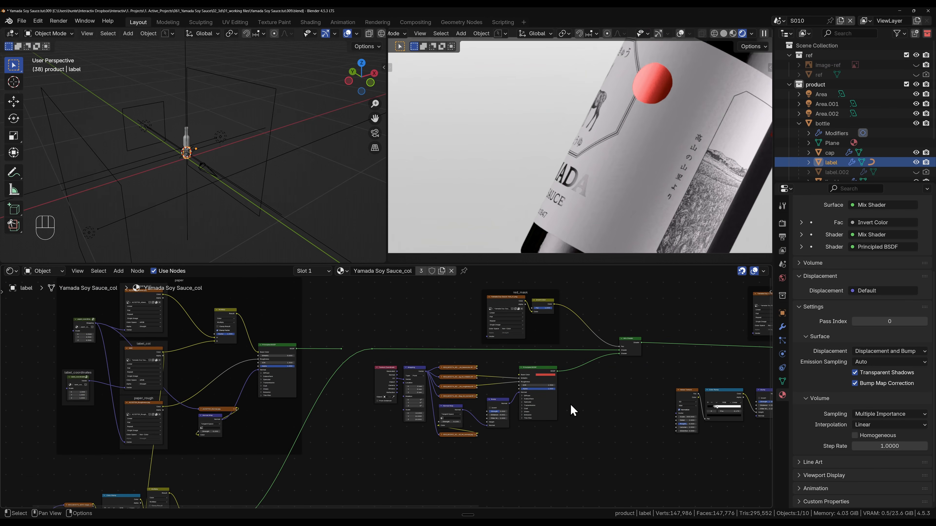
middle_click_drag(317, 476, 548, 433)
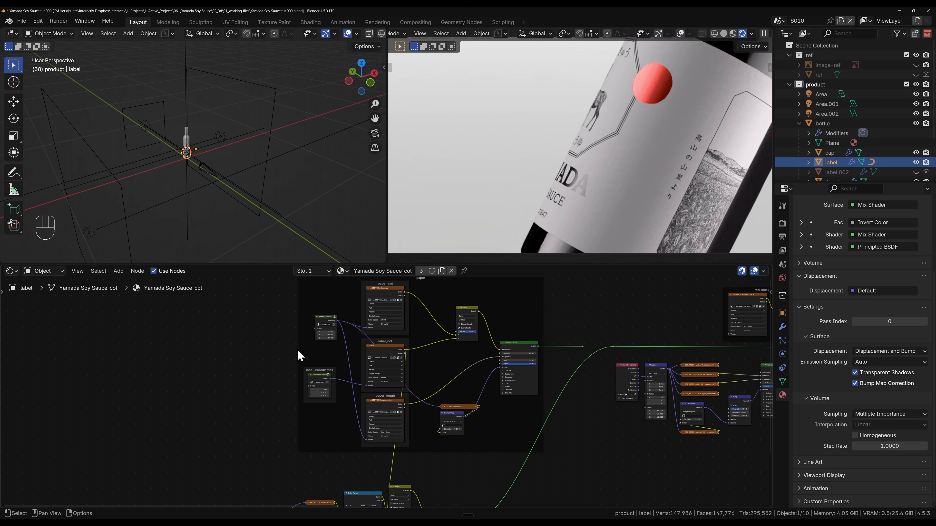
middle_click_drag(306, 389, 192, 388)
left_click_drag(133, 291, 438, 436)
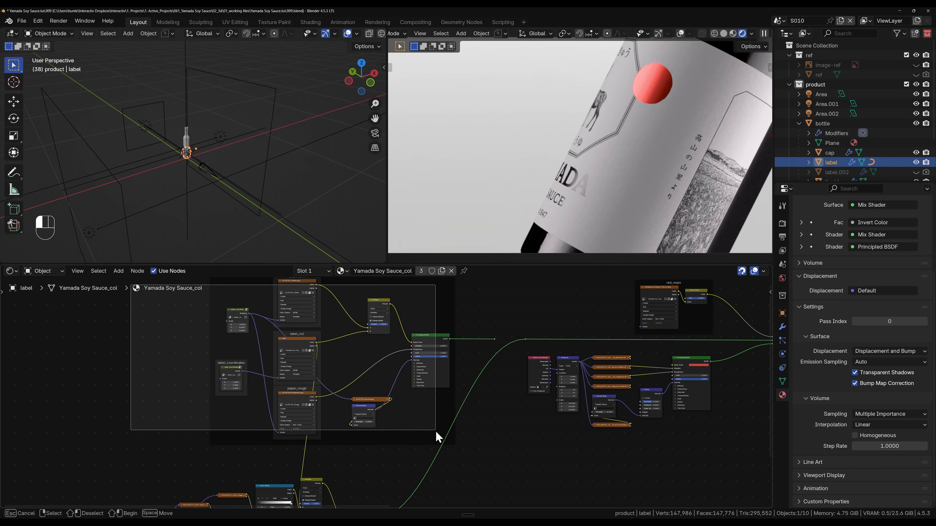
middle_click_drag(439, 436, 247, 381)
left_click_drag(43, 349, 455, 465)
middle_click_drag(497, 359, 494, 447)
left_click(341, 317)
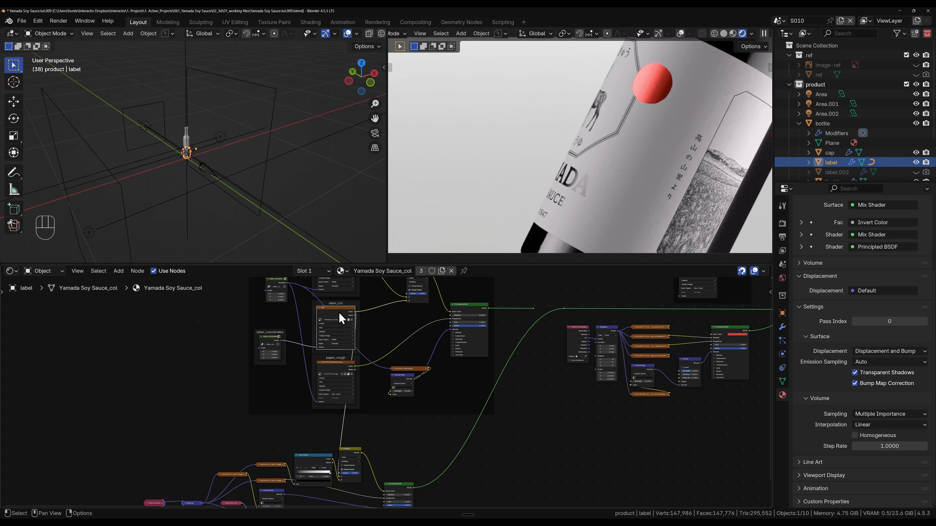
Step: Select the red seal's shader and red_mask nodes, and examine the red seal's surface close up in the rendered view
middle_click_drag(559, 400, 209, 442)
left_click_drag(216, 296, 461, 466)
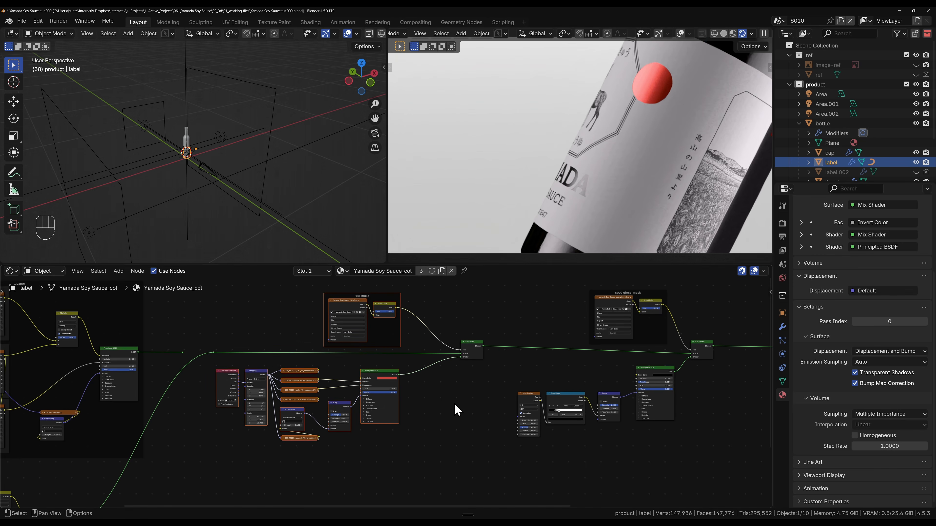
scroll(365, 443, "up", 5)
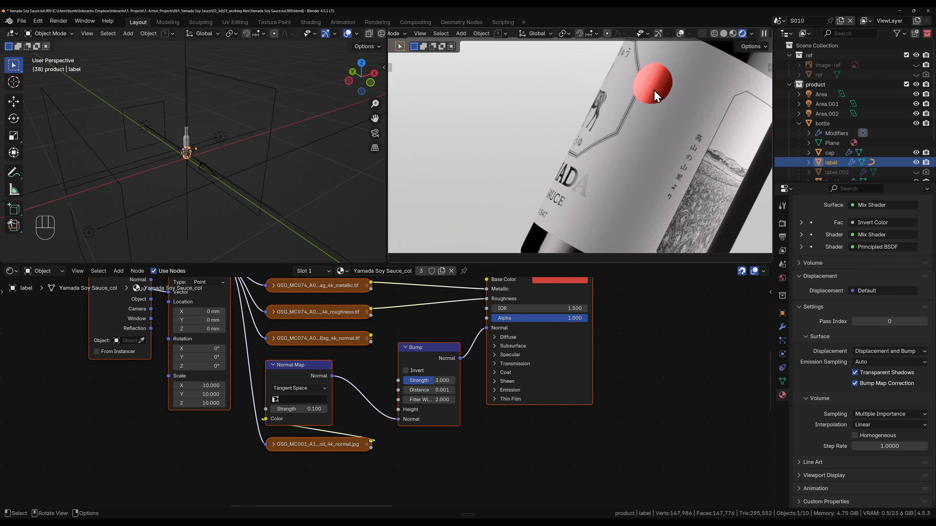
scroll(663, 88, "up", 4)
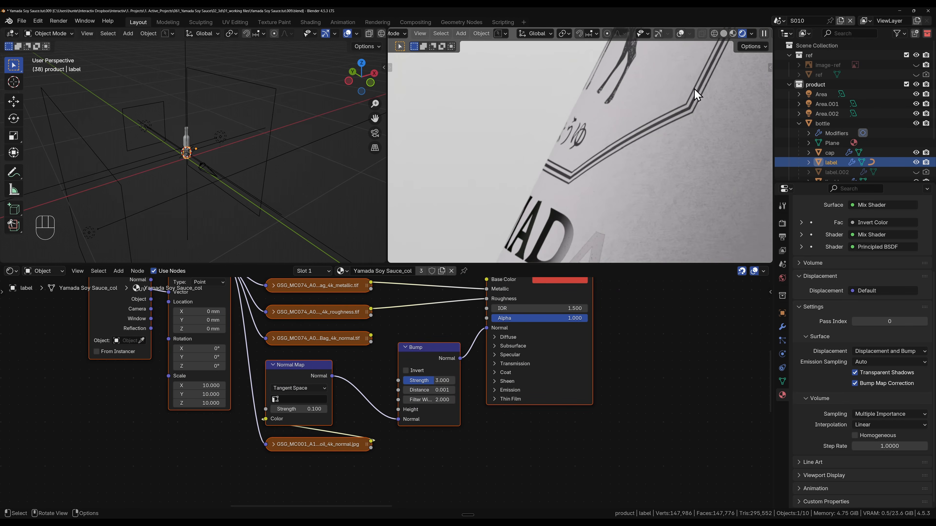
middle_click_drag(702, 90, 516, 216, "shift")
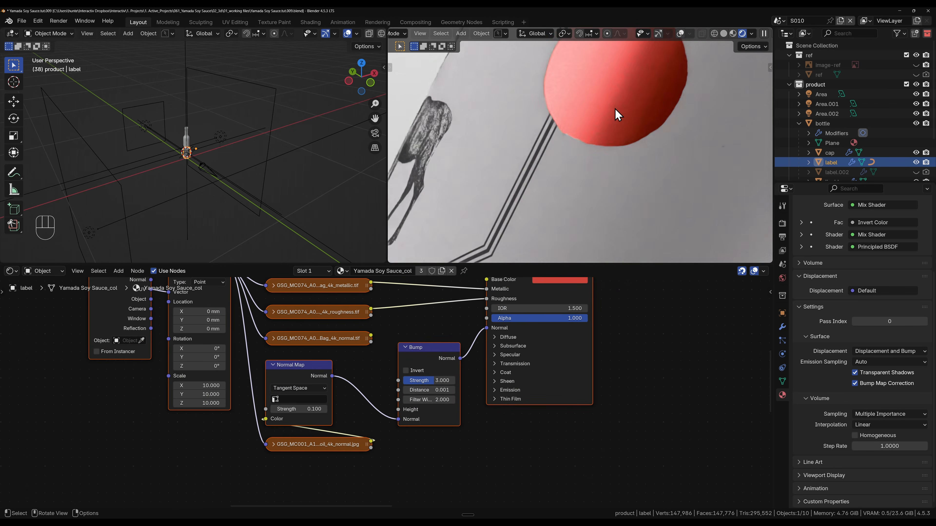
scroll(618, 115, "up", 5)
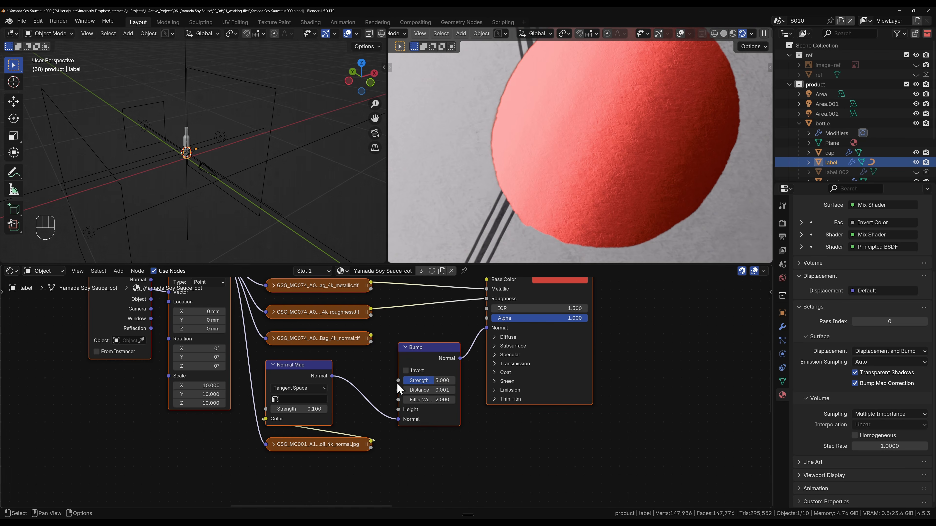
Step: Examine the textures, mapping and Bump node feeding the red seal's Principled BSDF, and select that shader node
scroll(444, 340, "down", 3)
scroll(444, 341, "up", 3, "shift")
scroll(441, 391, "up", 1)
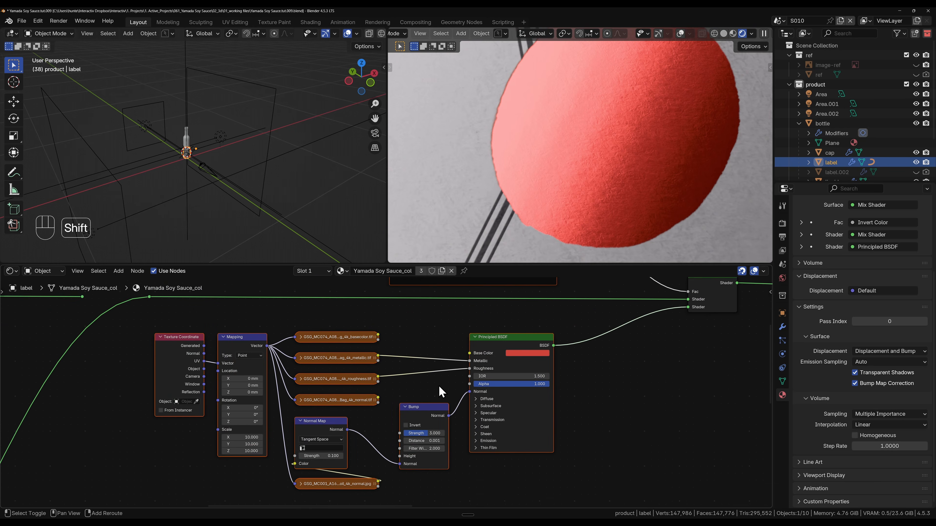
scroll(439, 386, "up", 1, "shift")
left_click_drag(533, 501, 180, 342)
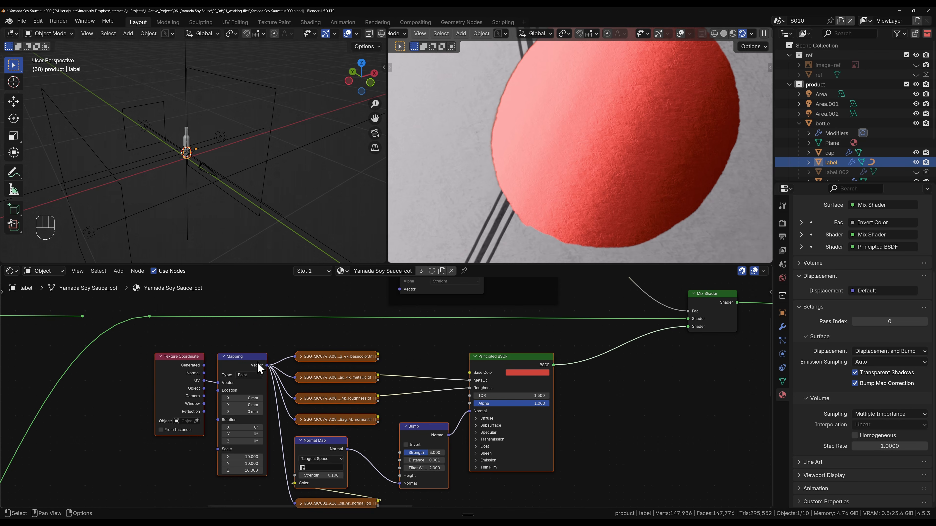
left_click(514, 356)
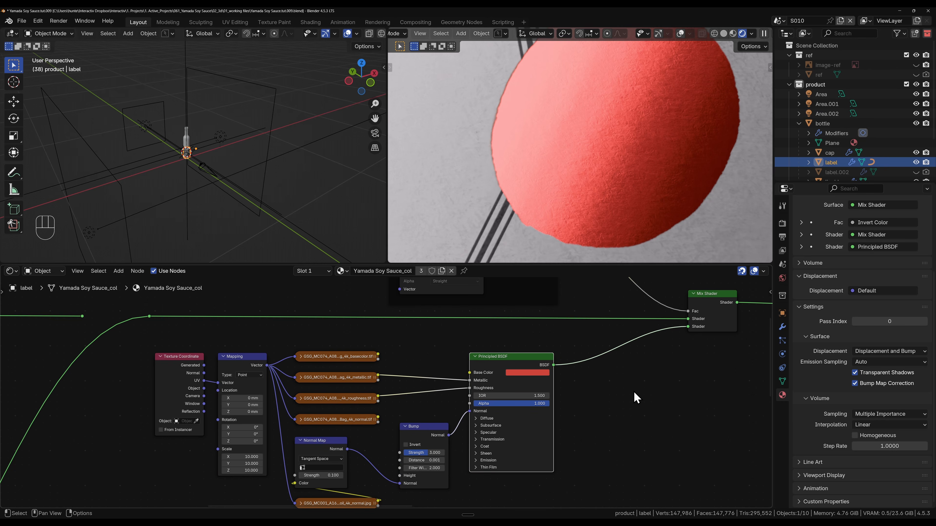
Step: Compare the red seal close up and at label distance in the rendered view, and locate the spot_gloss_mask shader nodes
scroll(575, 165, "down", 4)
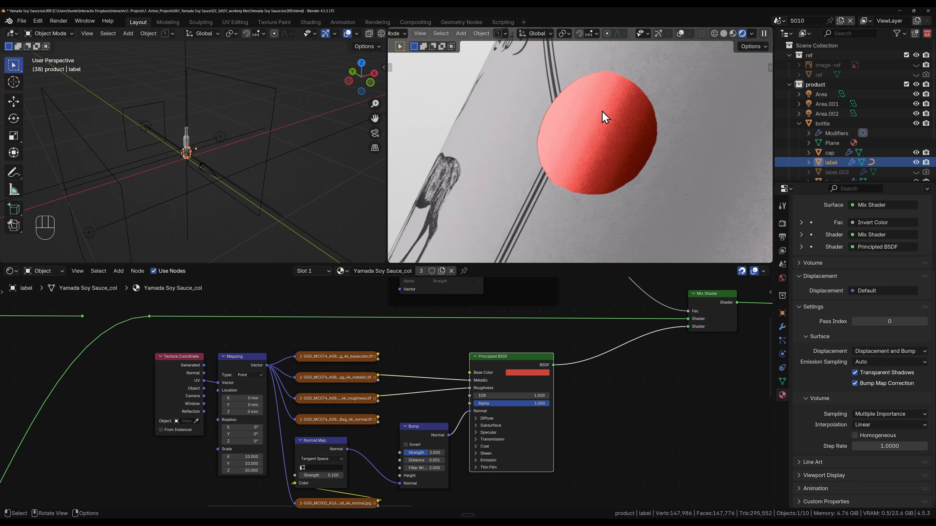
scroll(547, 132, "down", 5)
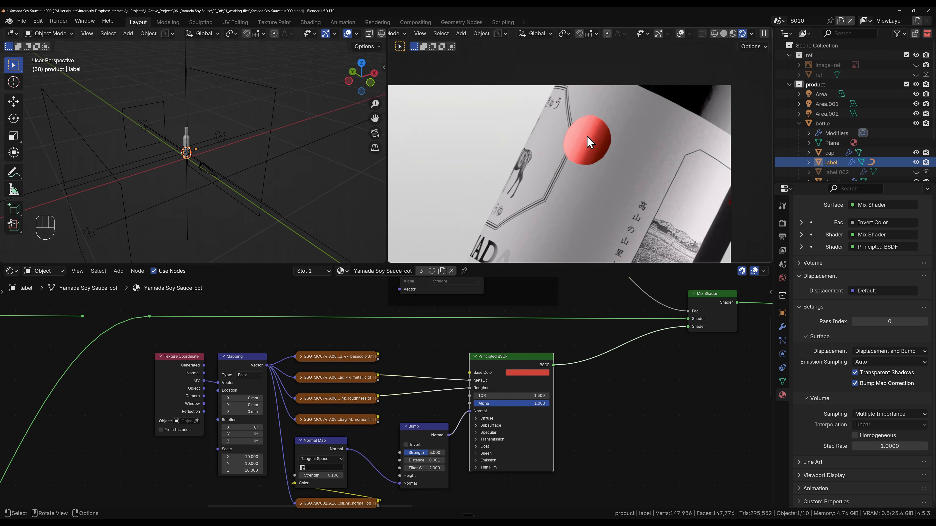
scroll(589, 142, "down", 2)
scroll(574, 179, "up", 6)
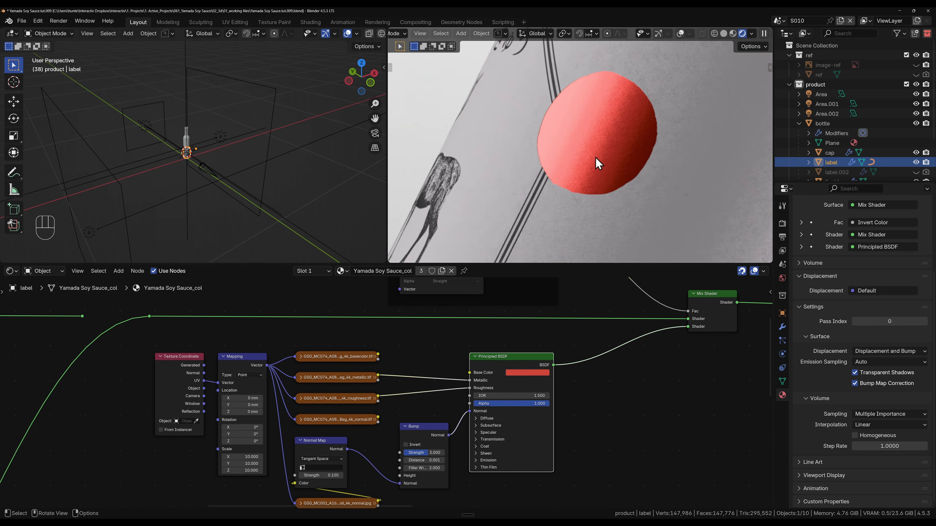
scroll(583, 186, "down", 4)
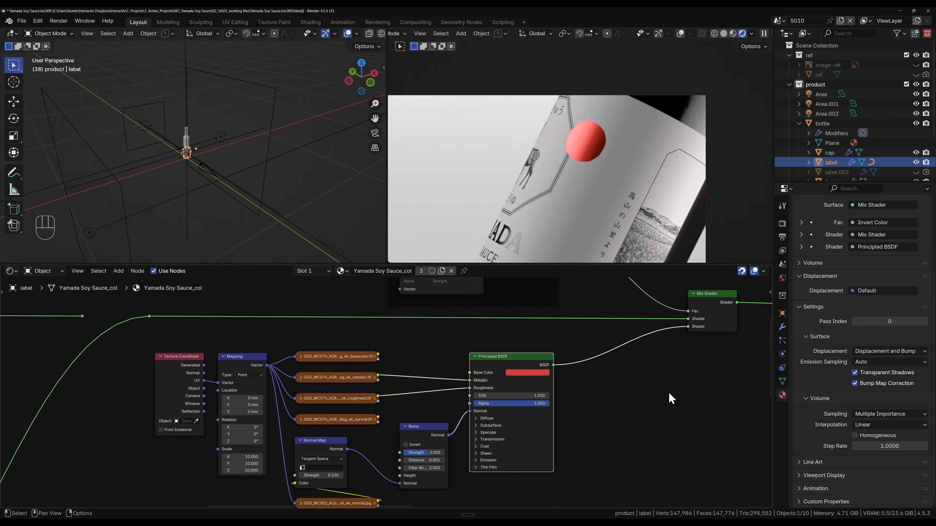
middle_click_drag(673, 379, 278, 338, "shift")
scroll(494, 402, "down", 2)
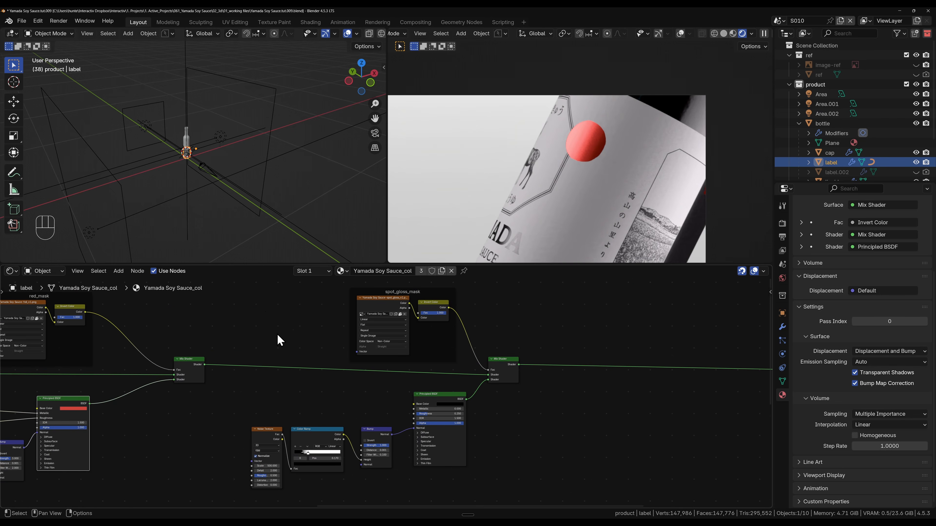
Step: Select the spot_gloss_mask frame with its gloss shader and noise bump nodes, and examine the glossy label areas in the rendered view
left_click_drag(256, 305, 467, 471)
middle_click_drag(548, 202, 547, 180, "shift")
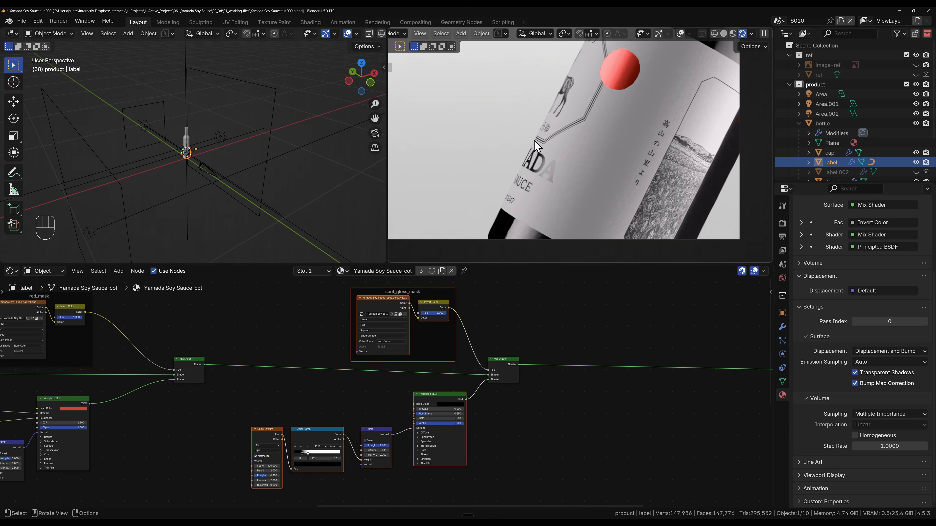
Step: Add a Displacement node connected to the Material Output's Displacement input and place it below and before the output node
scroll(553, 418, "down", 1)
middle_click_drag(554, 418, 467, 445, "shift")
middle_click_drag(544, 436, 593, 397, "shift")
scroll(466, 416, "up", 7)
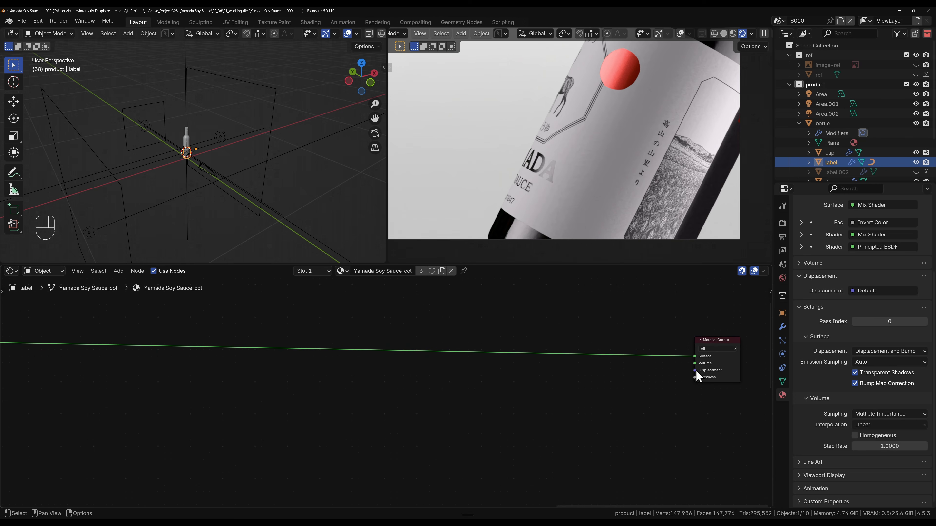
left_click_drag(695, 370, 590, 395)
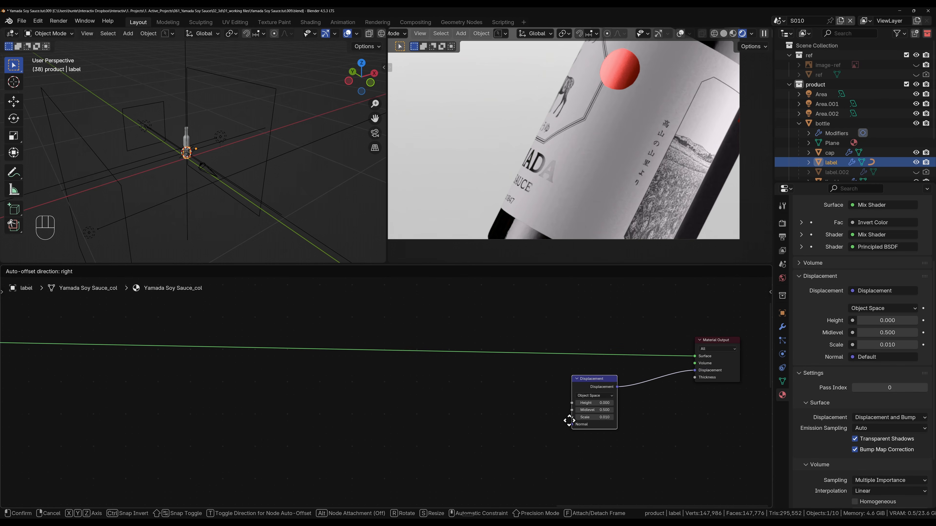
left_click(552, 427)
left_click(595, 451)
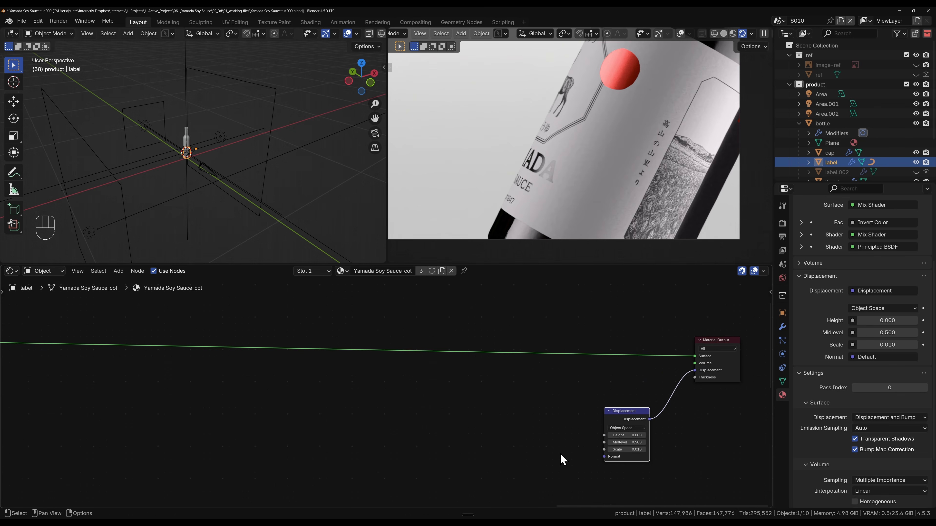
middle_click_drag(559, 457, 554, 416)
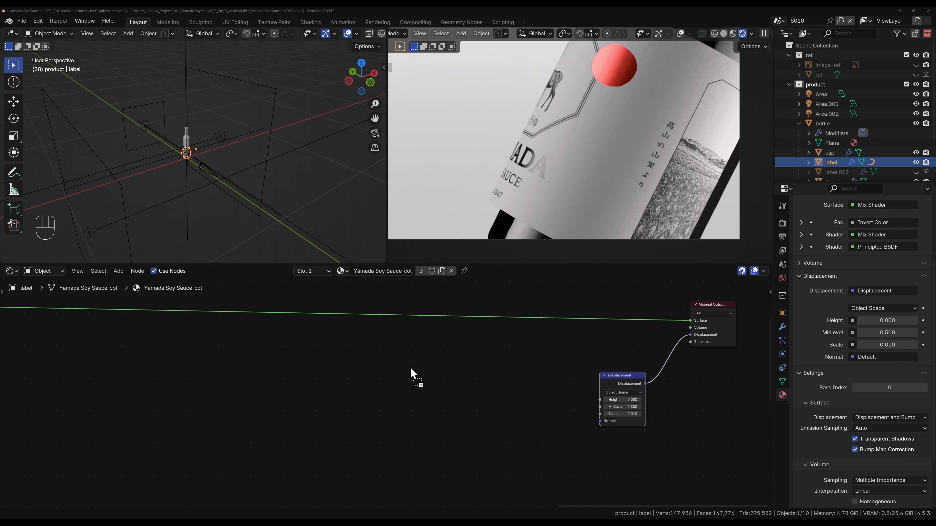
Step: Paste the Yamada Soy Sauce_dis displacement image texture before the Displacement node and preview it directly on the label
key("ctrl+v")
left_click(334, 373, "ctrl+shift")
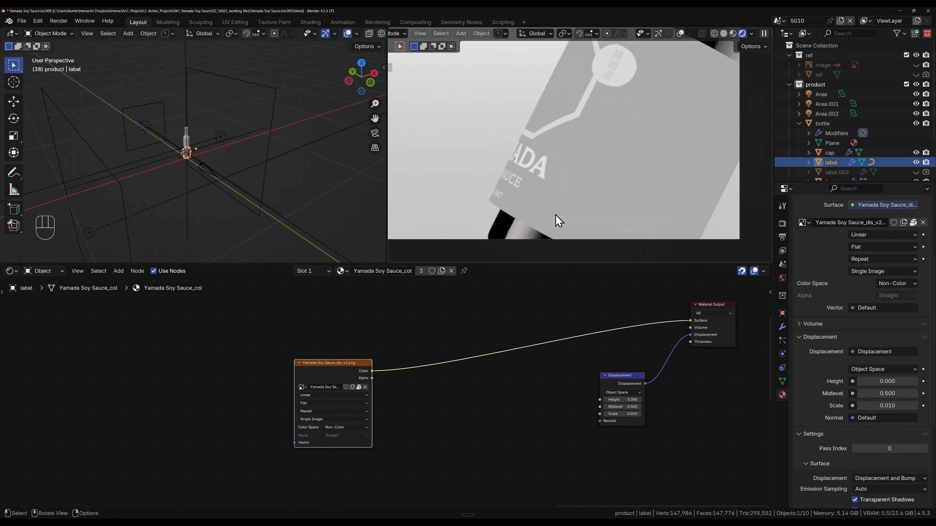
Step: Show the label's modifiers and examine the Adaptive Subdivision settings of the Subdivision modifier
left_click(783, 327)
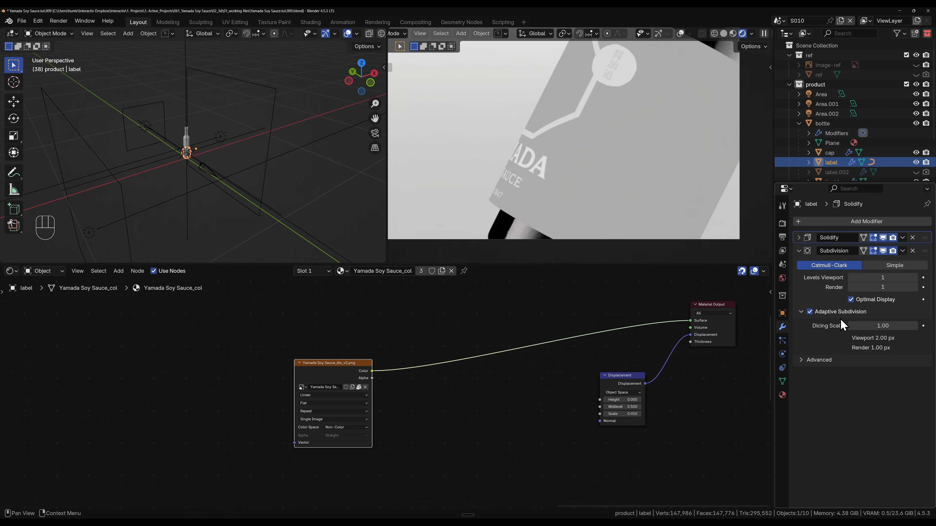
Step: Add Texture Coordinate and Mapping nodes to the Yamada Soy Sauce_dis_v2.png image texture and place them beside it
middle_click_drag(361, 365, 482, 360)
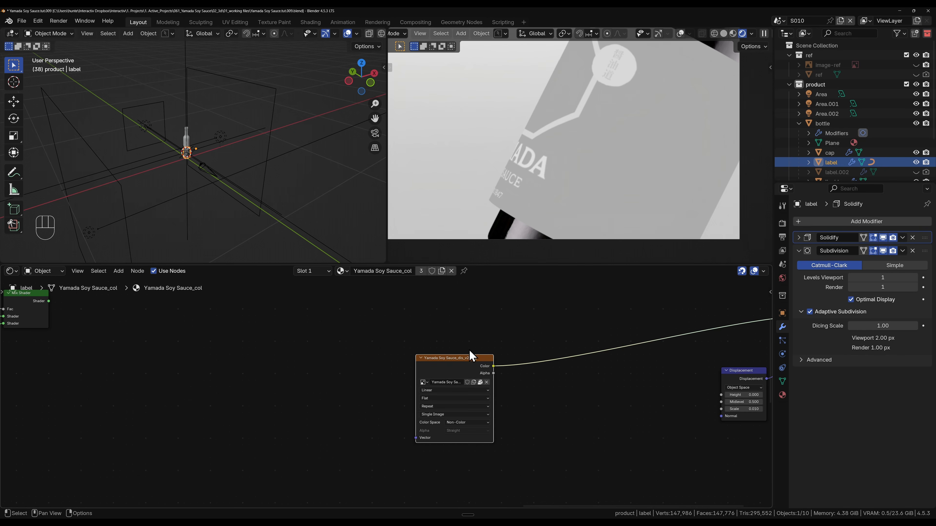
key("ctrl+r")
left_click(465, 346)
left_click(462, 358)
key("ctrl")
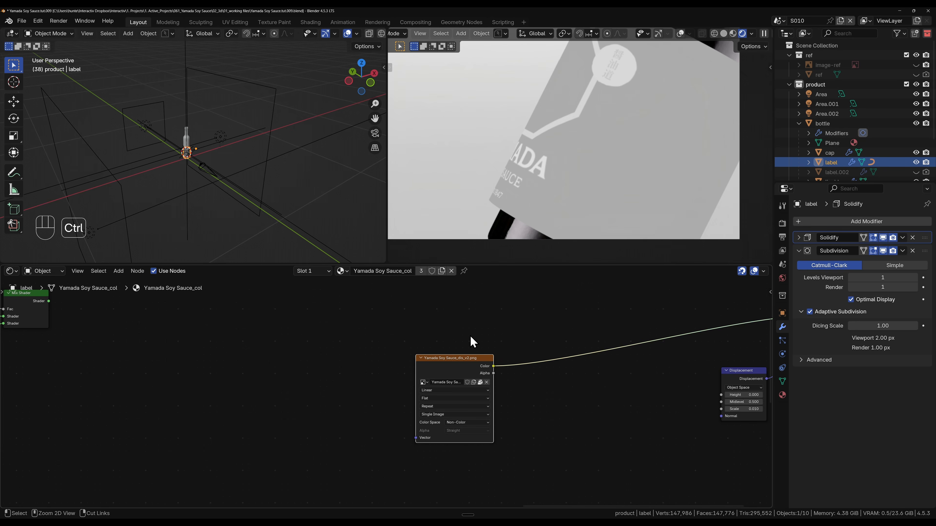
key("ctrl+t")
key("g")
left_click(371, 386)
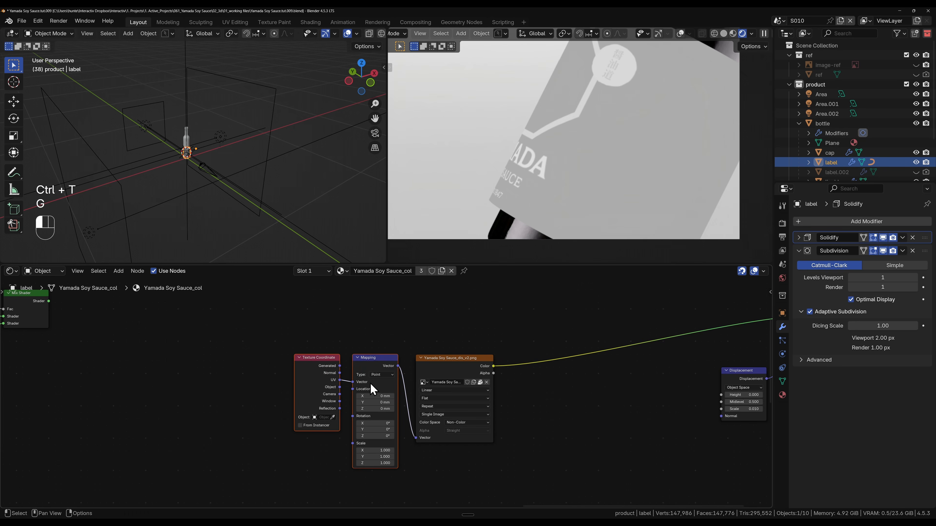
Step: Move the Texture Coordinate, Mapping and displacement image nodes together, farther from the Displacement node
left_click_drag(461, 341, 309, 388)
key("g")
left_click(401, 370)
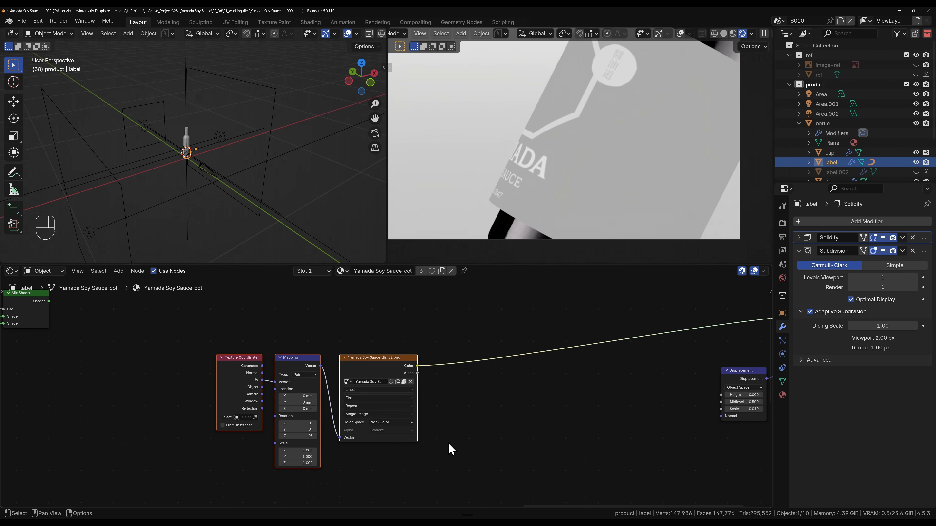
Step: Connect the displacement image's Color to the Displacement Height, and reconnect the Mix Shader to the Material Output's Surface
middle_click_drag(449, 443, 316, 437)
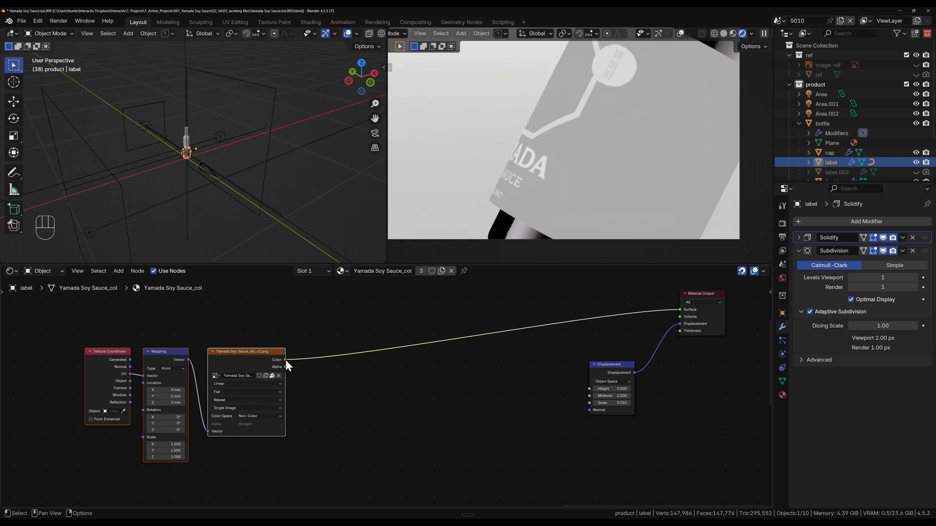
left_click_drag(286, 359, 589, 389)
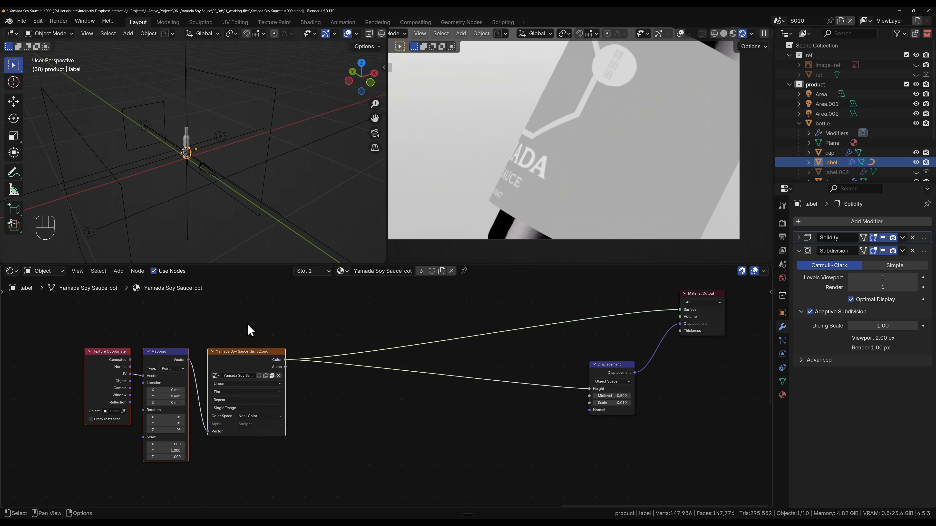
scroll(250, 331, "down", 2)
middle_click_drag(251, 335, 369, 359)
left_click_drag(146, 345, 722, 380)
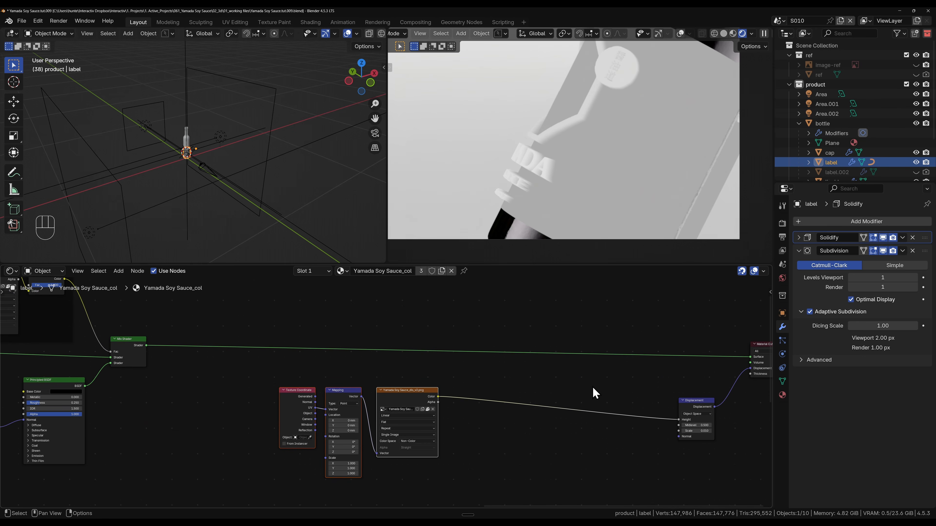
middle_click_drag(593, 391, 553, 375)
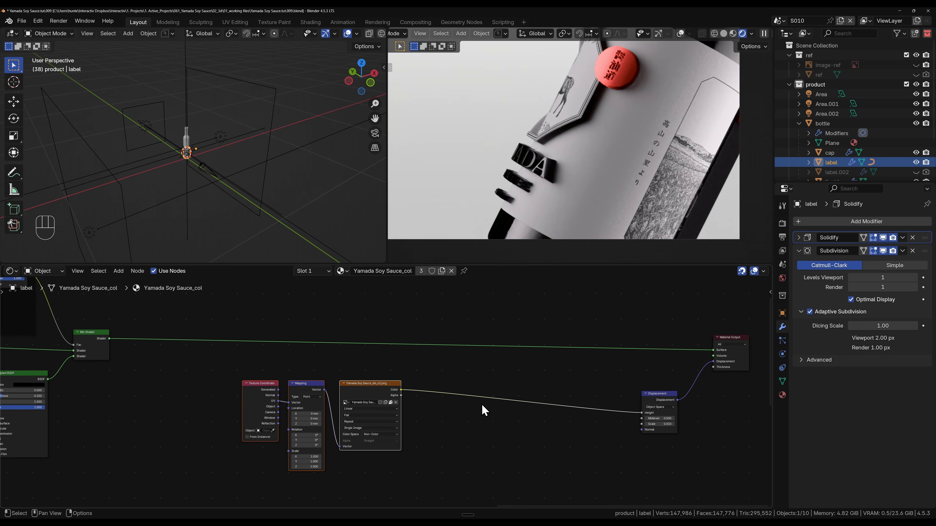
Step: Set the Displacement node's Scale to 0.001
scroll(523, 424, "up", 2)
middle_click_drag(535, 429, 483, 419)
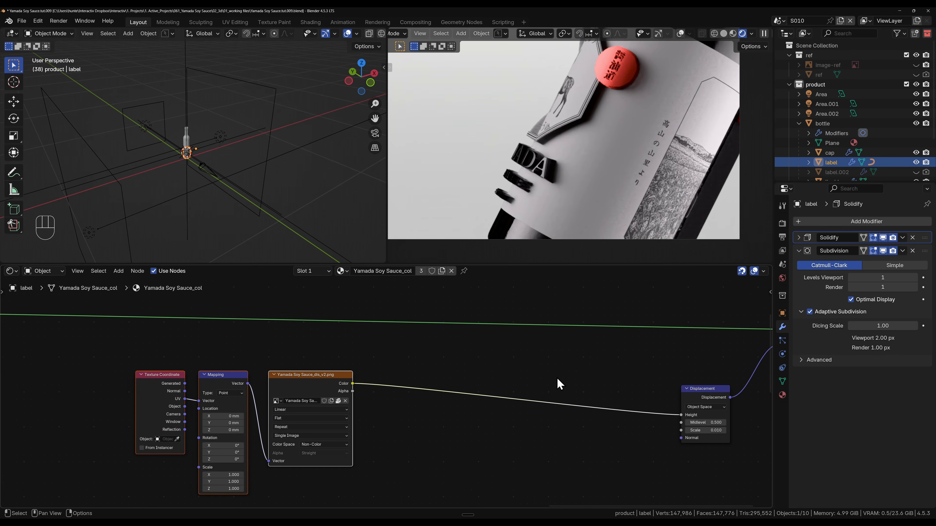
left_click(705, 431)
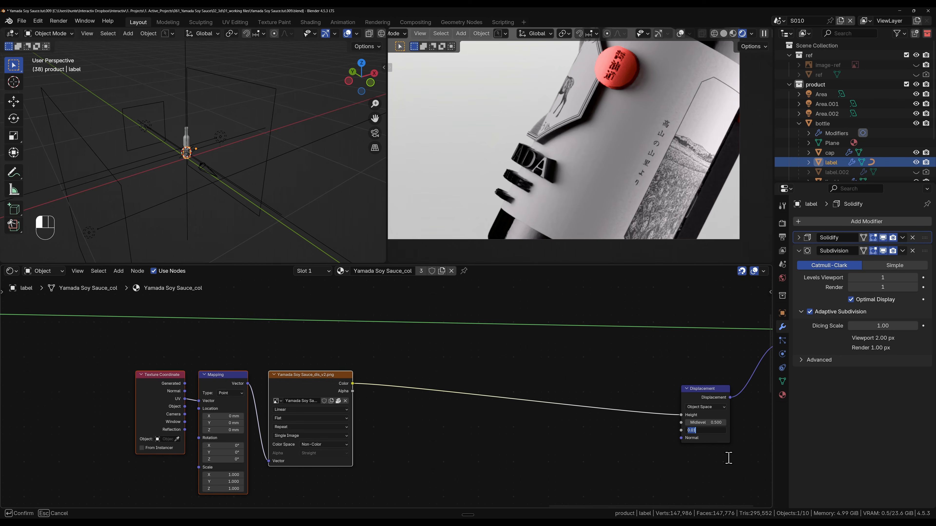
type(".")
key("Return")
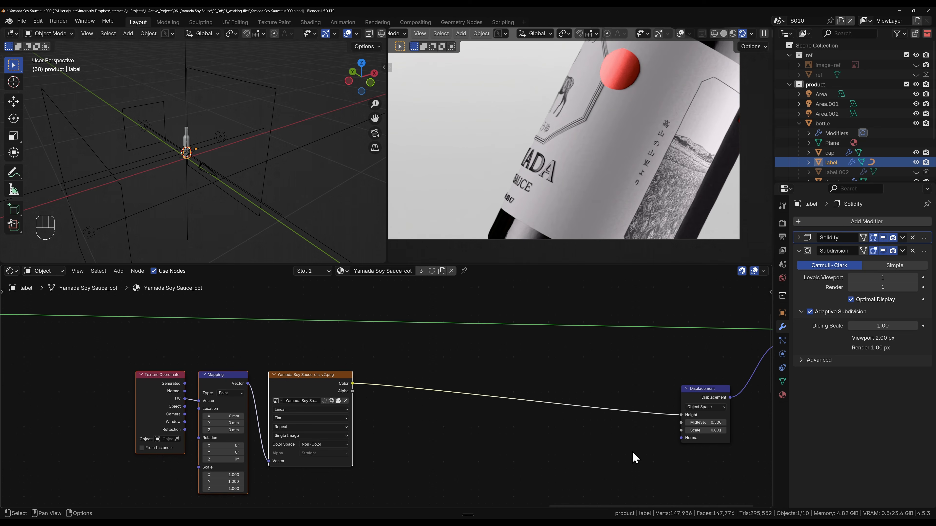
Step: Reduce the Displacement node's Scale to 0.0005
left_click(695, 430)
left_click(694, 430)
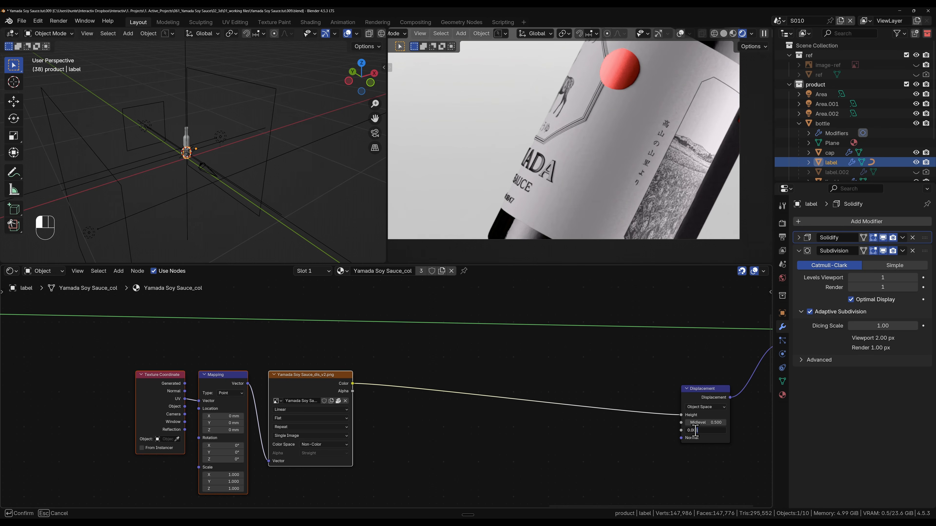
left_click_drag(694, 430, 693, 433)
key("Return")
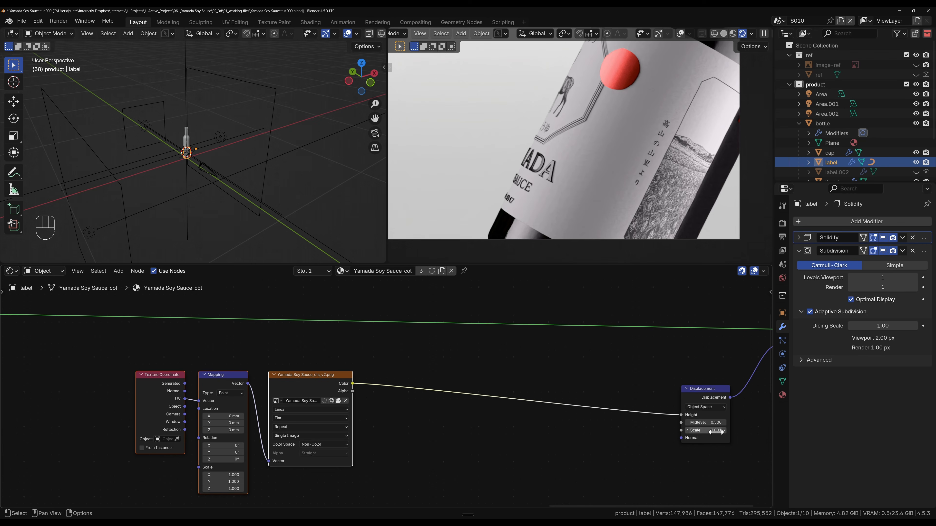
left_click(707, 430)
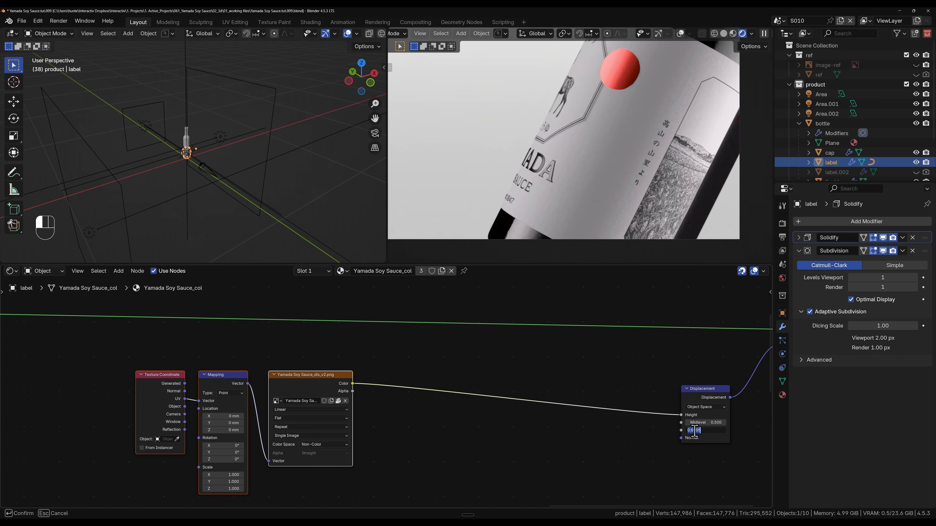
key("Return")
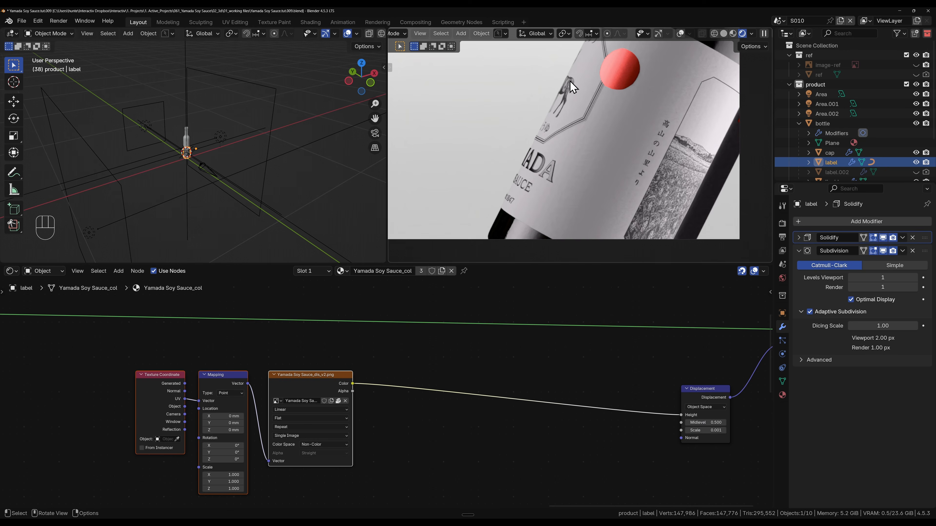
Step: Examine the displaced relief on the rendered label up close, around the red circle's edge, the border lines and the lettering
scroll(613, 95, "up", 6)
middle_click_drag(631, 113, 570, 125, "shift")
scroll(579, 134, "up", 4)
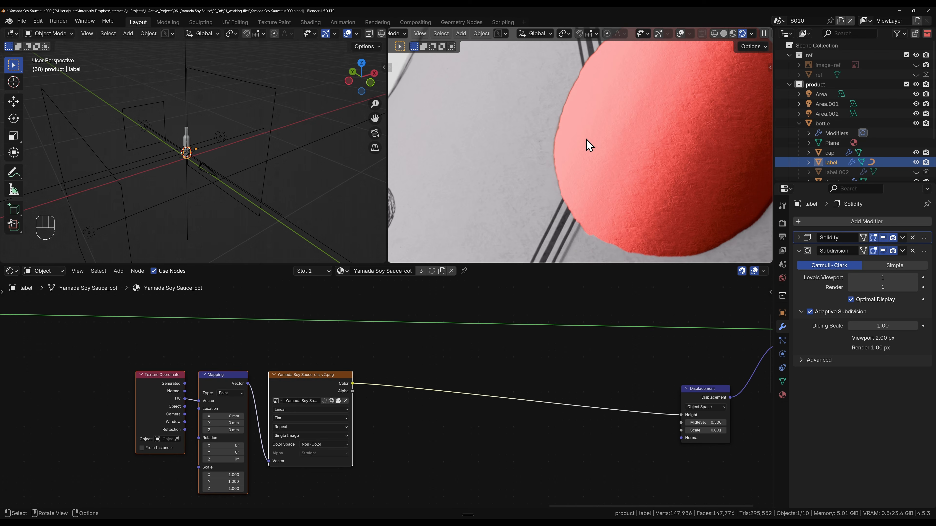
middle_click_drag(570, 179, 564, 138, "shift")
scroll(564, 139, "down", 3)
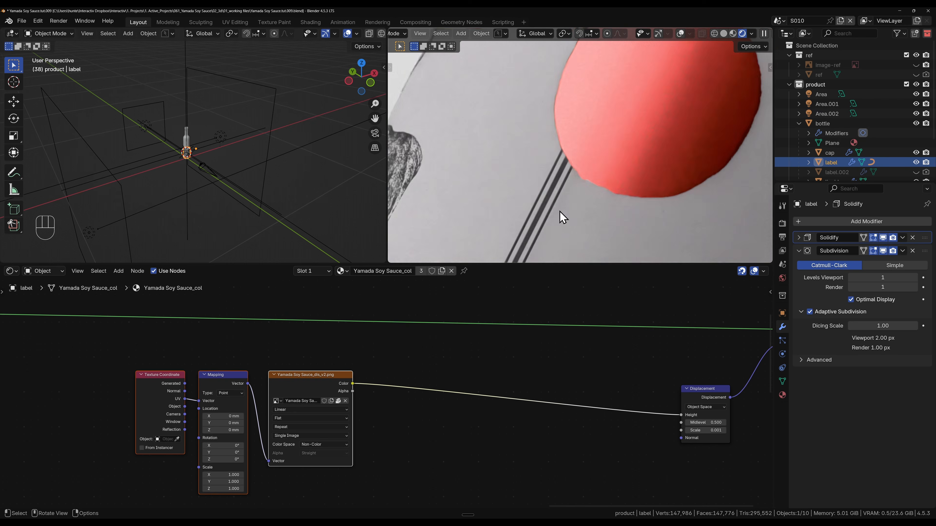
middle_click_drag(559, 211, 570, 173, "shift")
middle_click_drag(597, 144, 605, 103, "shift")
middle_click_drag(534, 245, 596, 131, "shift")
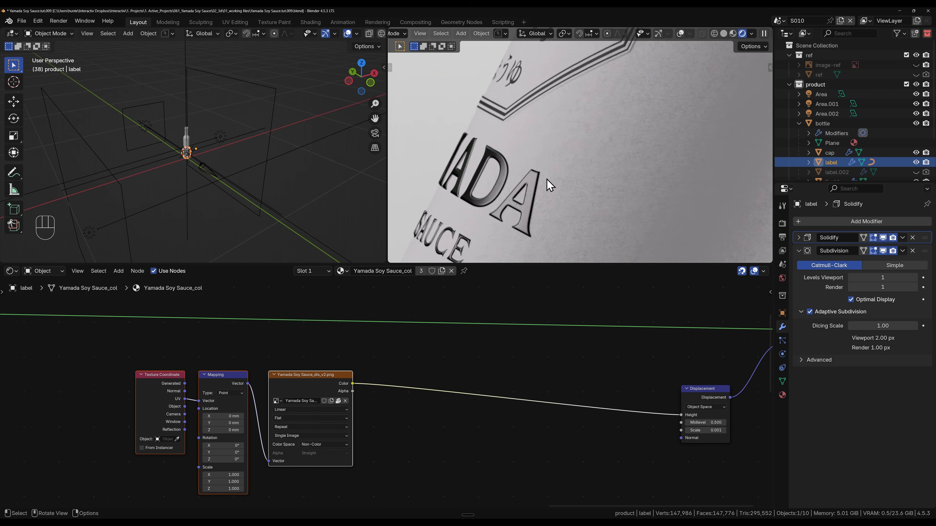
middle_click_drag(547, 179, 587, 184)
scroll(556, 178, "up", 5)
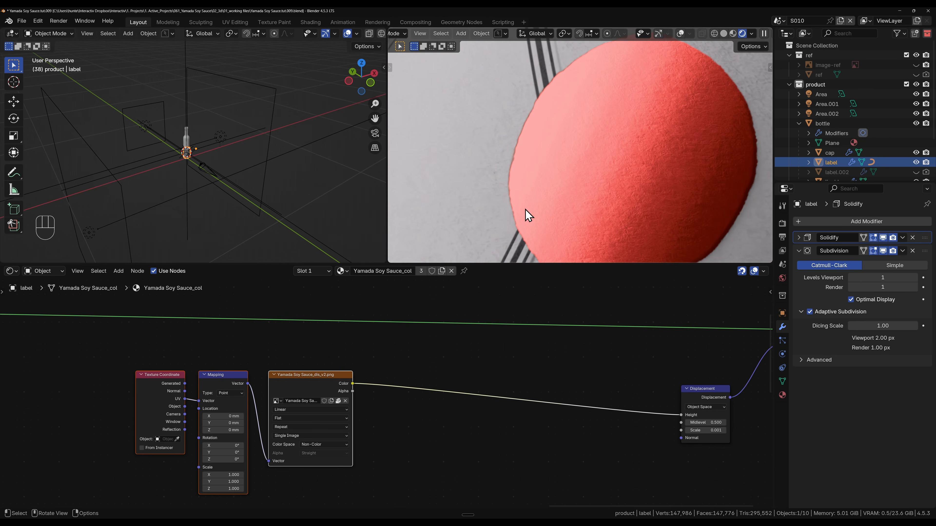
middle_click_drag(527, 212, 560, 156, "shift")
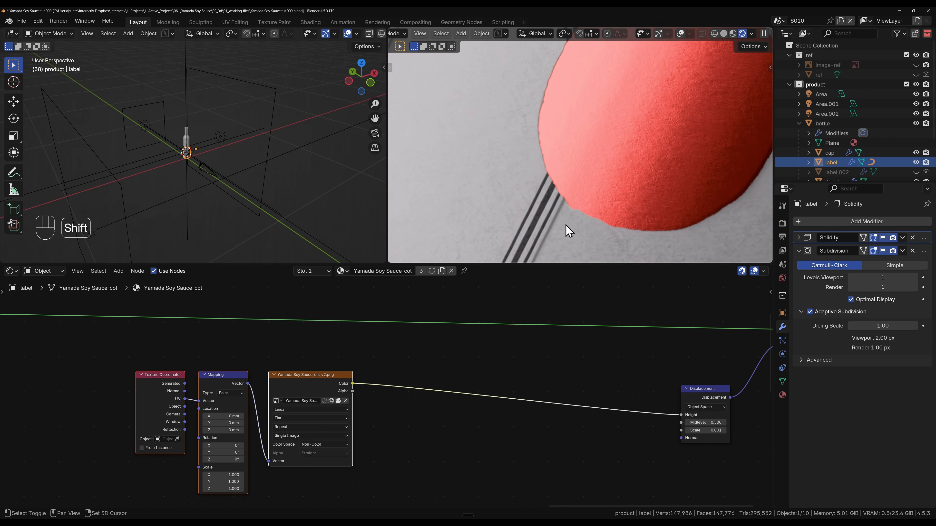
middle_click_drag(566, 226, 569, 171, "shift")
scroll(560, 169, "down", 3)
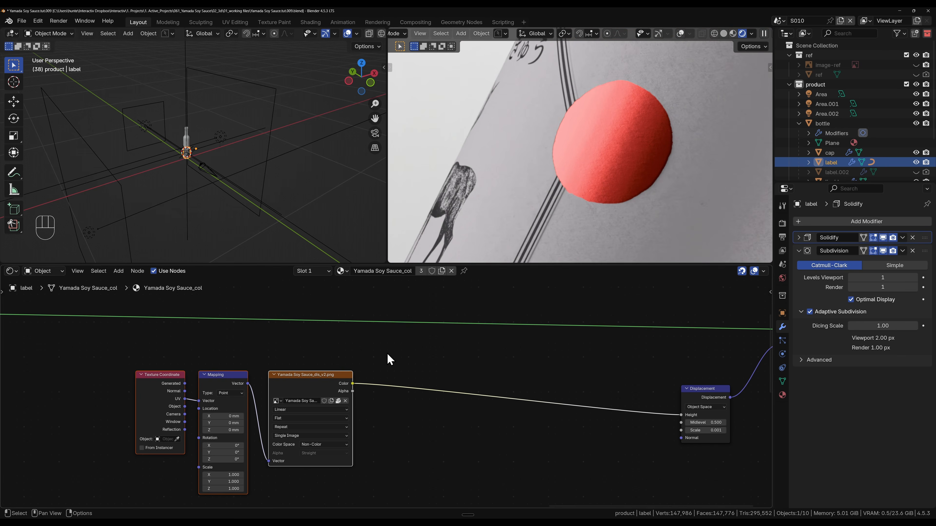
scroll(579, 101, "up", 3)
middle_click_drag(552, 175, 558, 138, "shift")
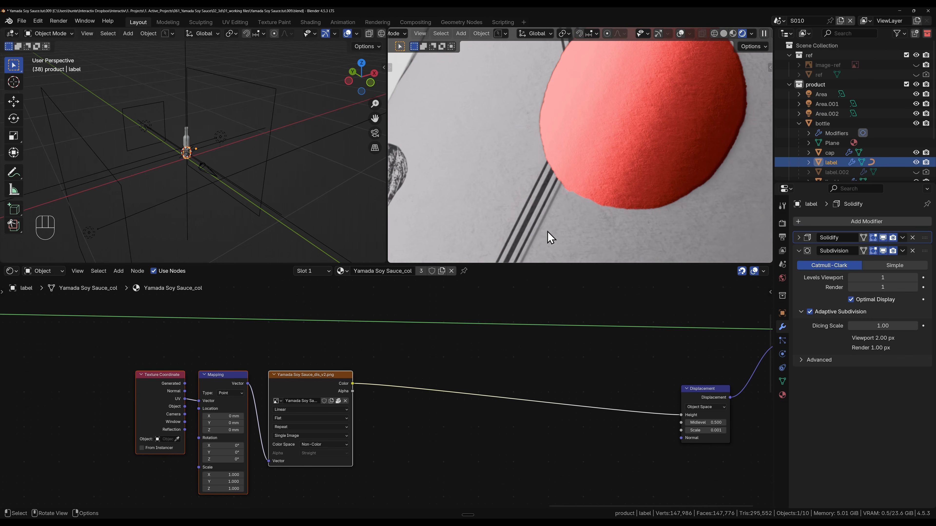
Step: Sketch a stepped edge profile with a sloped transition as an annotation in the node editor's empty space
key("ctrl+shift+F1")
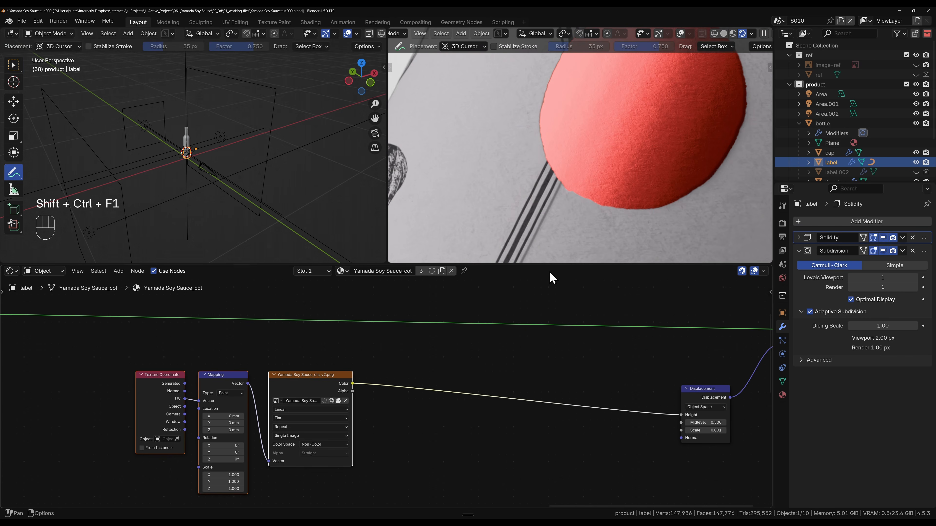
key("ctrl+shift+F1")
left_click(501, 348)
left_click_drag(501, 349, 539, 349)
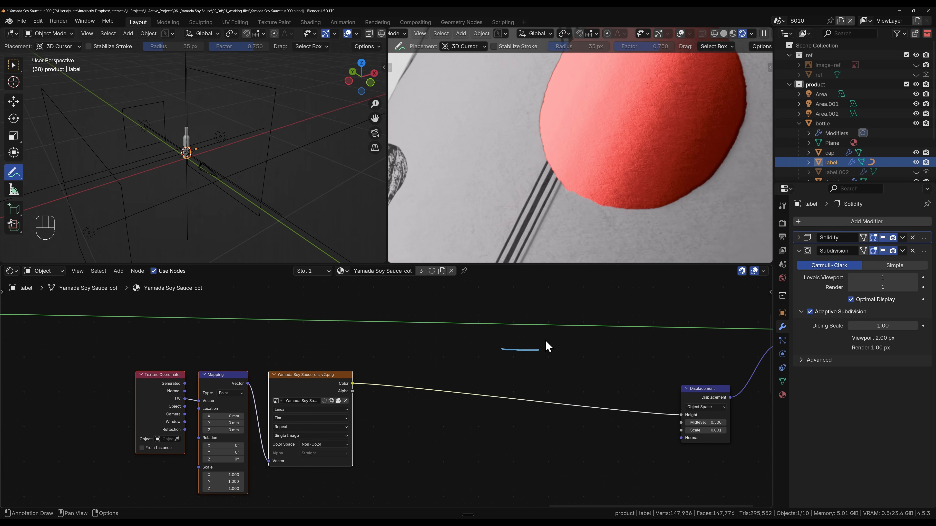
left_click_drag(538, 335, 552, 342)
mouse_move(539, 351)
left_mouse_down()
mouse_move(553, 372)
mouse_move(612, 372)
left_mouse_up()
mouse_move(534, 356)
left_mouse_down()
mouse_move(552, 366)
mouse_move(537, 352)
mouse_move(546, 354)
mouse_move(551, 369)
left_mouse_up()
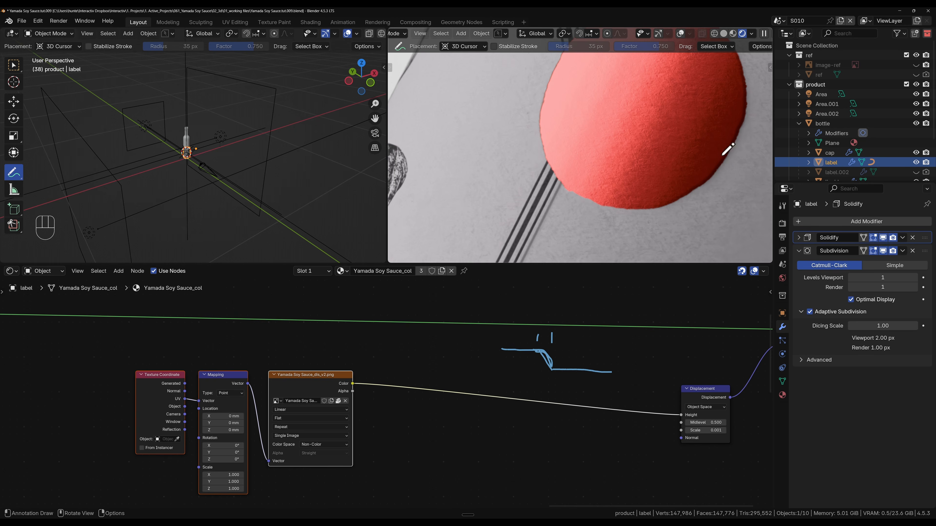
Step: Mark the red circle's edge with a short annotation stroke in the rendered close-up of the label
scroll(734, 139, "up", 1)
middle_click_drag(726, 156, 545, 175, "shift")
scroll(549, 199, "up", 3)
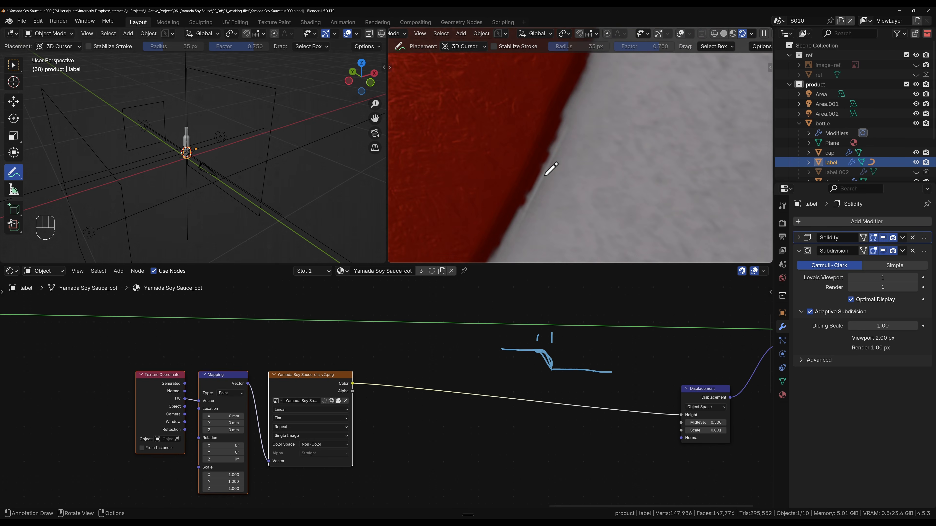
left_click_drag(531, 157, 532, 170)
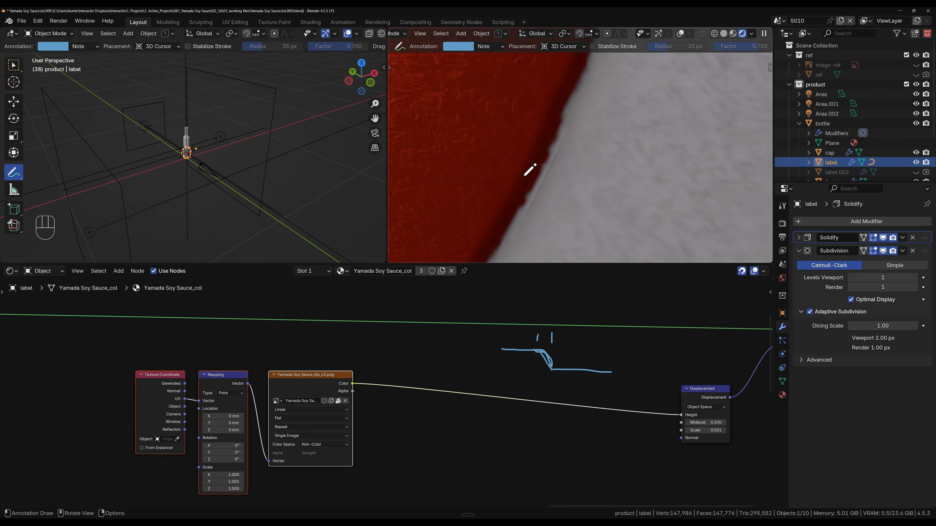
Step: Clear the annotations from the viewport and the node editor, and return to the selection tool
key("ctrl+shift+F2")
key("w")
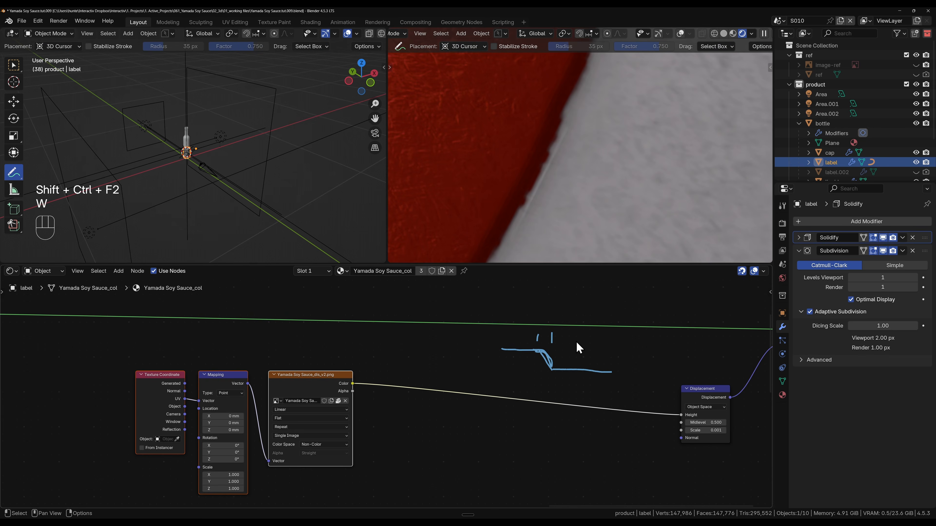
key("ctrl+shift+F2")
key("w")
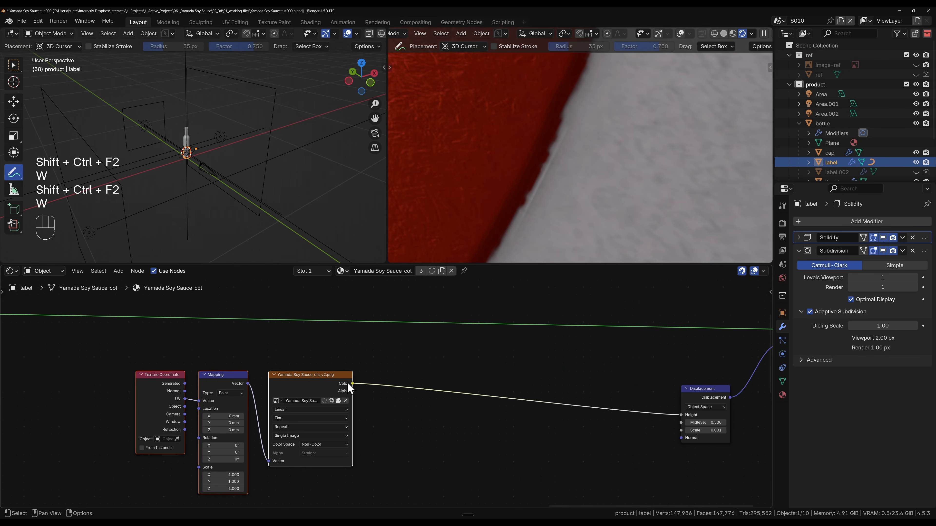
Step: Insert an RGB Curves node between the displacement image's Color output and the Displacement node's Height input
left_click_drag(352, 384, 397, 377)
type("cu")
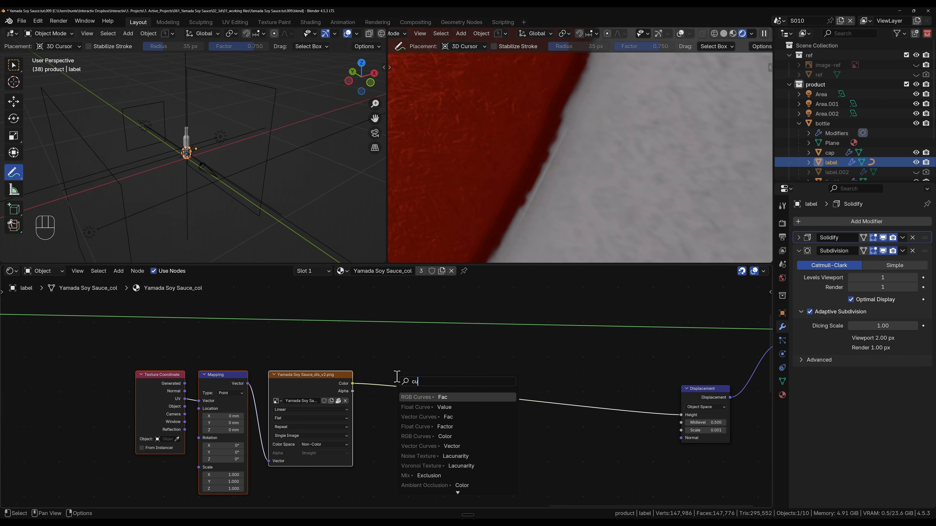
type("r")
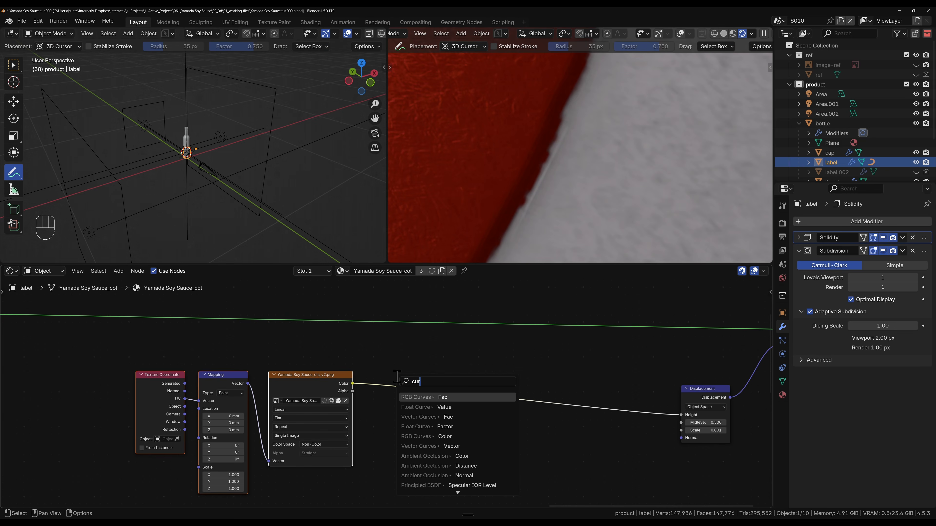
key("Down")
key("Down")
key("Down")
key("Down")
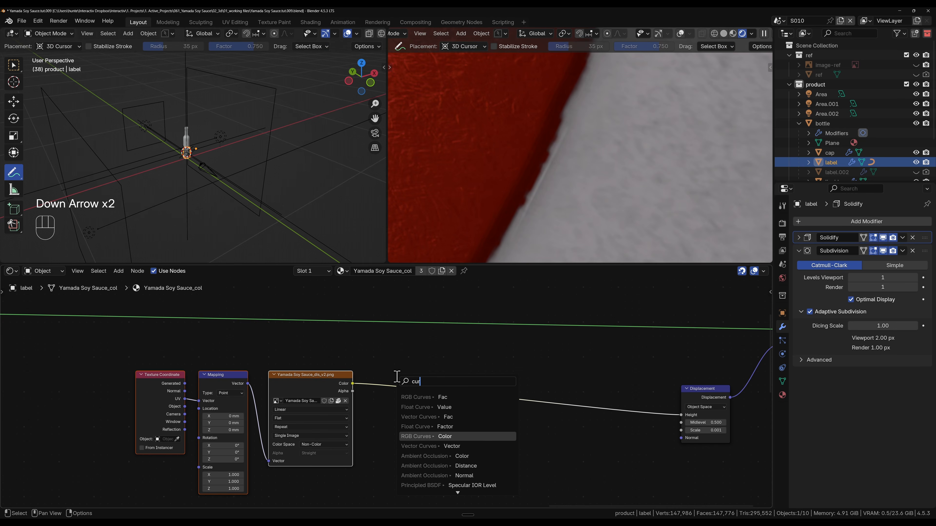
key("Return")
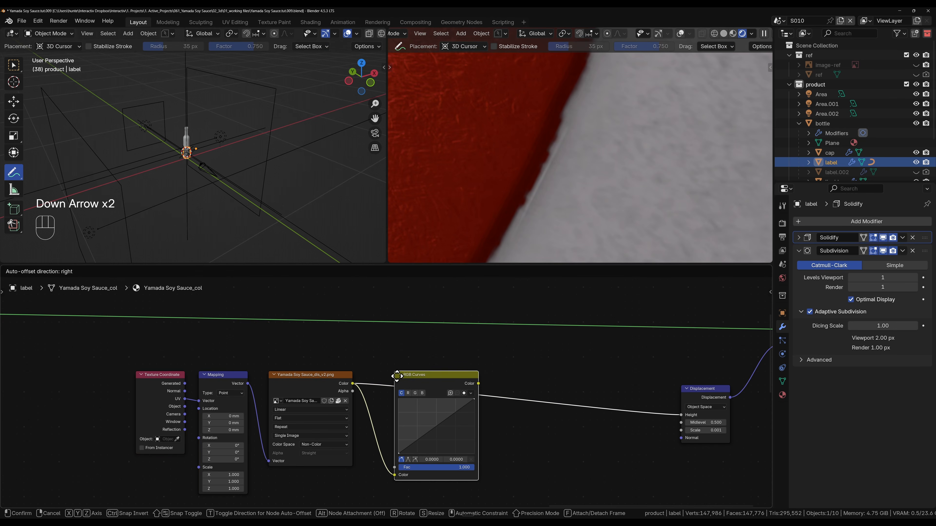
left_click(396, 376)
Step: Set the start point of the RGB Curves node's curve to the Auto Clamped handle type
middle_click_drag(501, 434, 574, 426)
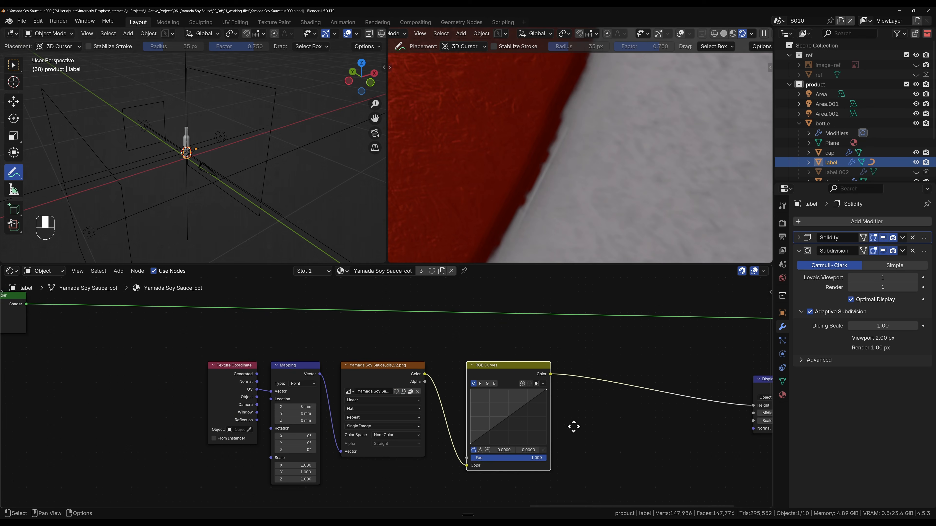
left_click(487, 450)
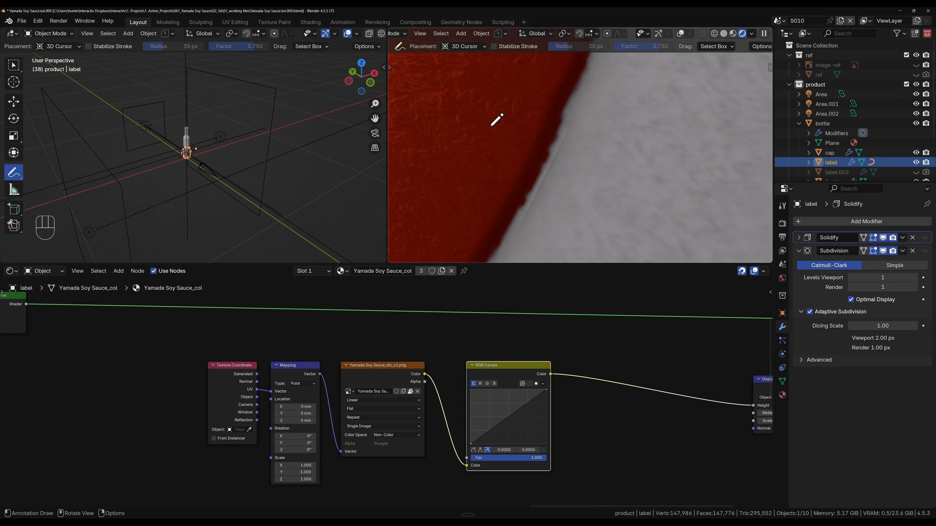
Step: Return to the selection tool and limit the viewport's live render to a region around the label's red circle
key("v")
key("w")
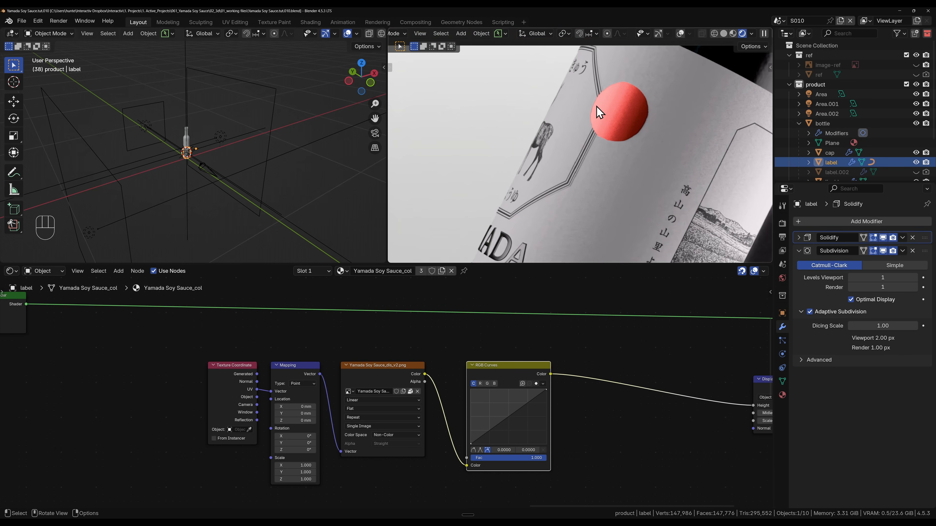
key("ctrl+b")
left_click_drag(539, 84, 702, 177)
scroll(606, 122, "up", 3)
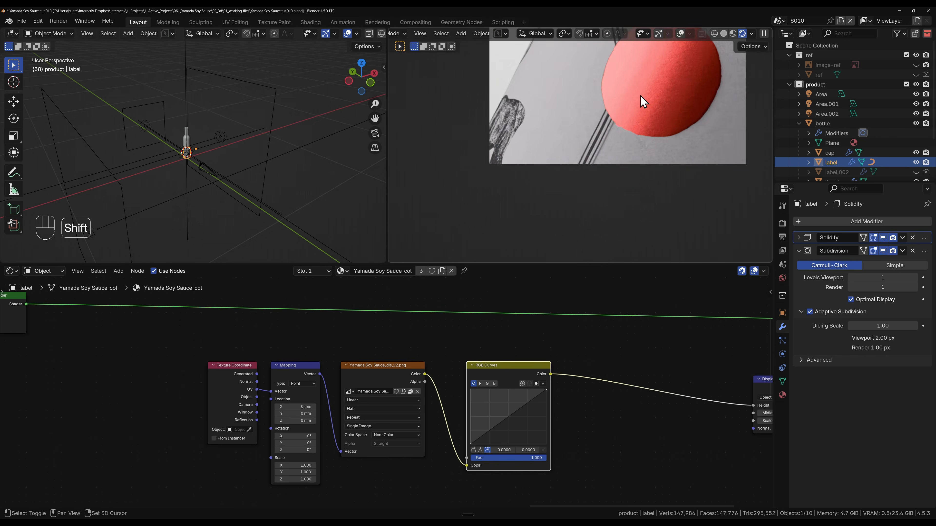
middle_click_drag(641, 98, 604, 162, "shift")
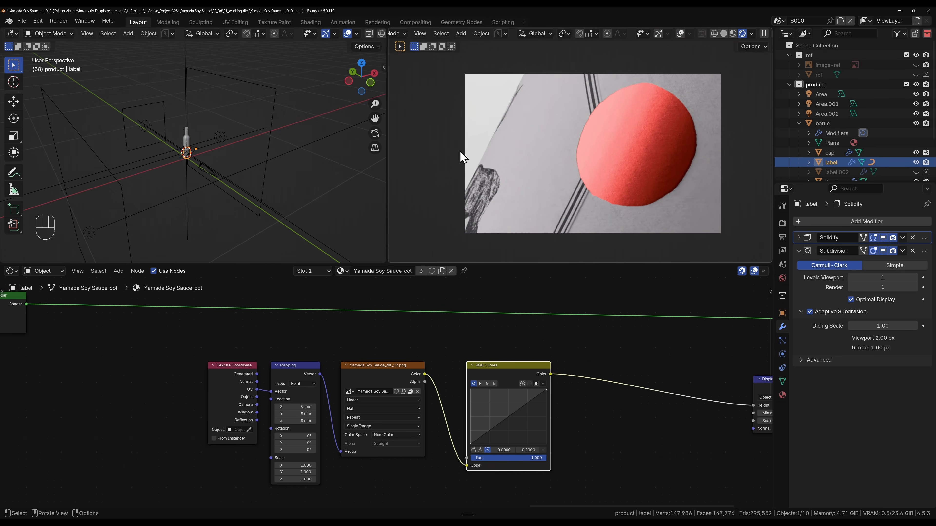
scroll(473, 161, "up", 1)
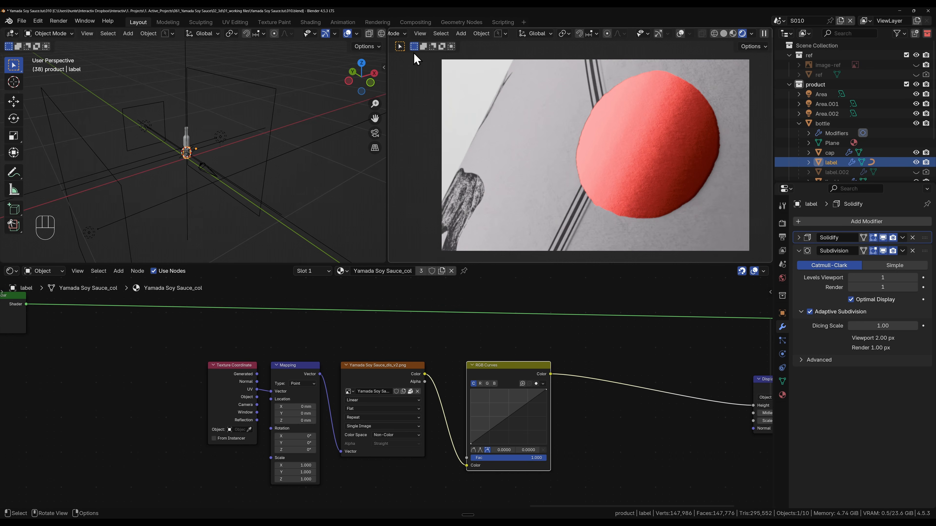
scroll(680, 184, "down", 1)
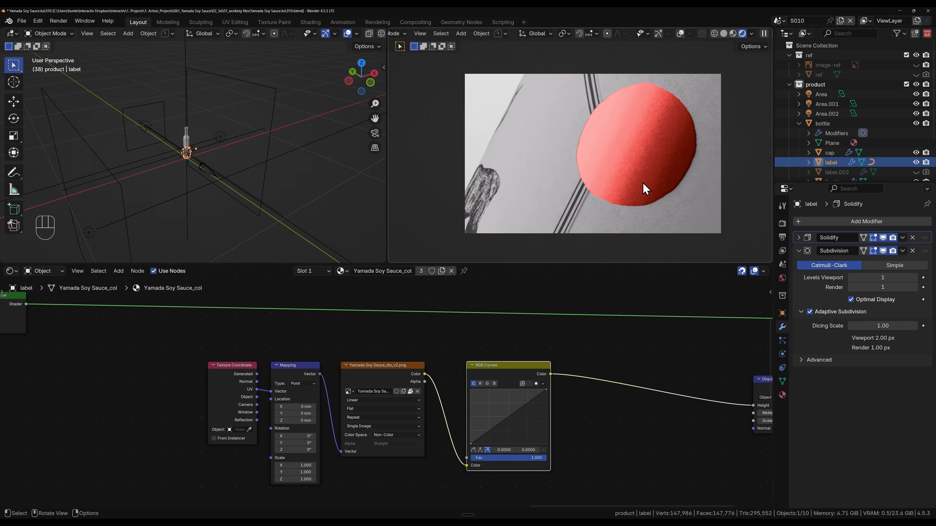
Step: Add a control point to the RGB Curves node's curve and raise it to 0.1886, 0.7781
scroll(574, 425, "up", 2)
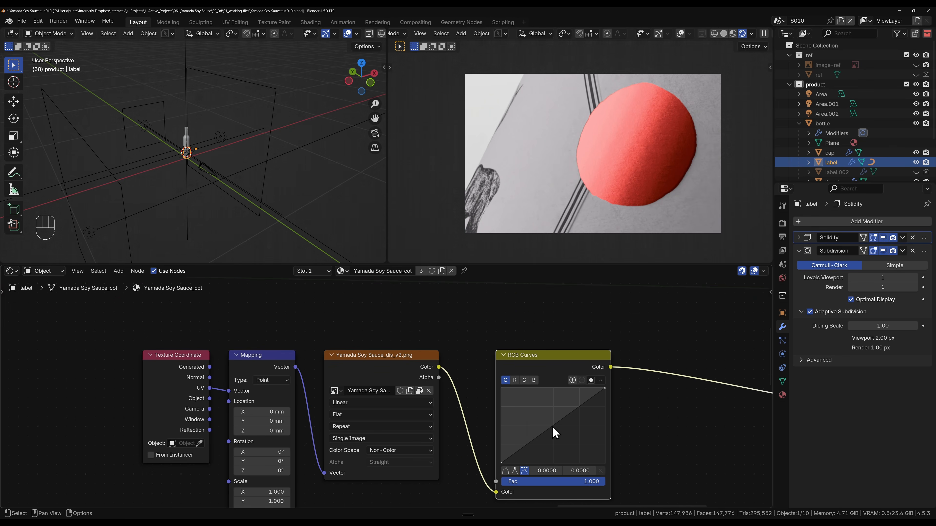
left_click_drag(552, 427, 521, 405)
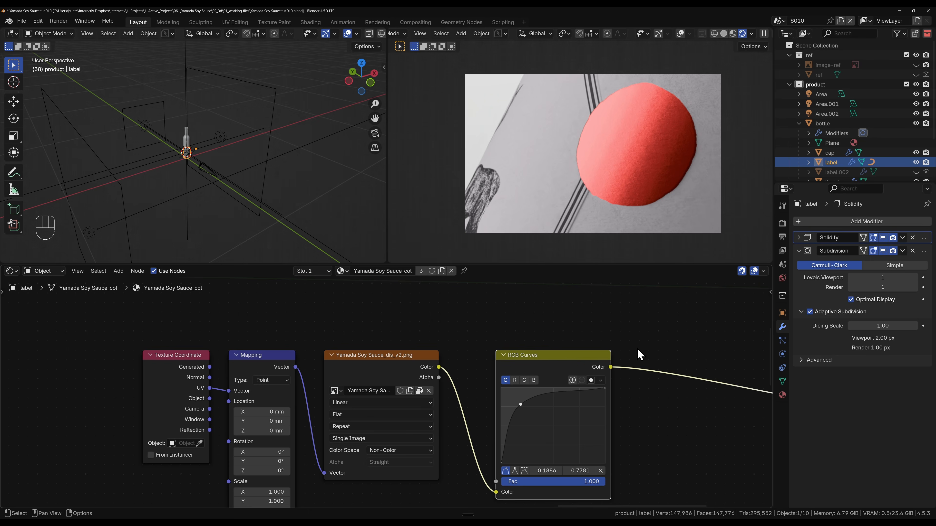
Step: Add an RGB input node in the free space between the RGB Curves and Displacement nodes
scroll(558, 418, "down", 2)
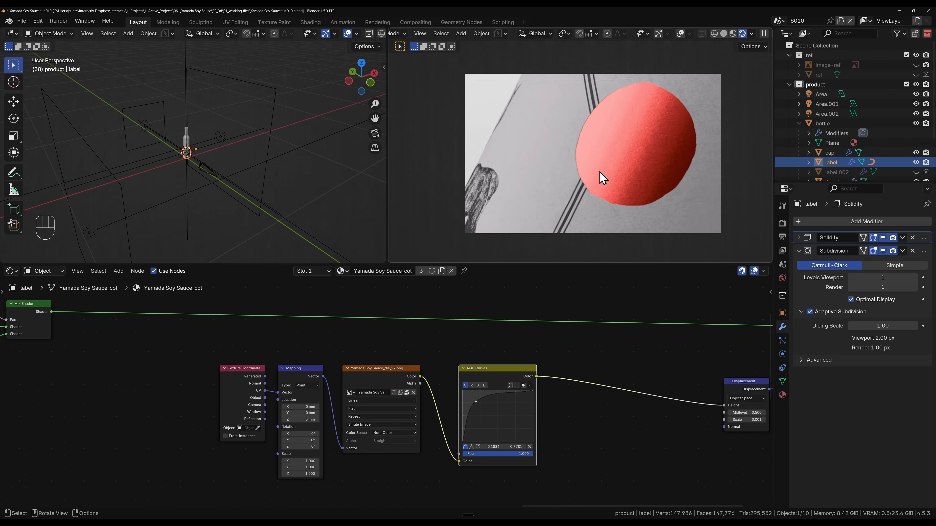
middle_click_drag(589, 427, 529, 405)
key("shift+a")
left_click(479, 385)
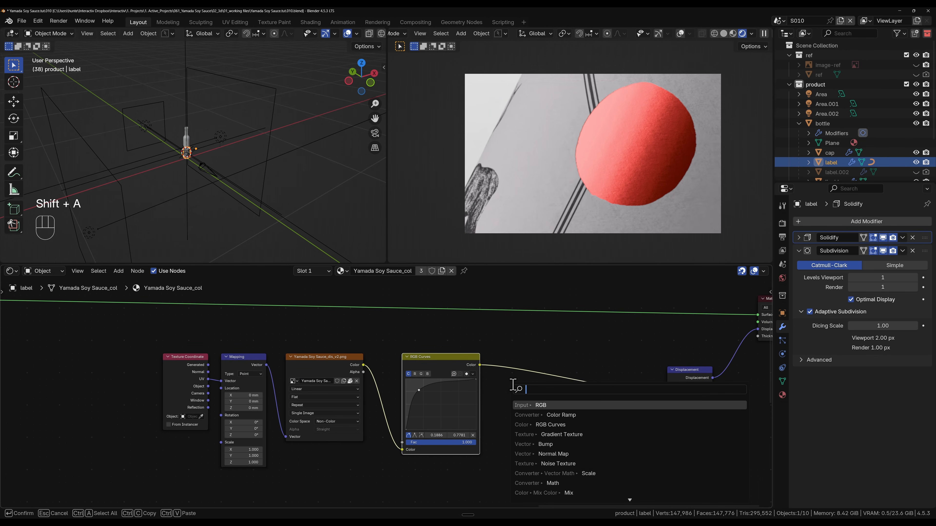
left_click(544, 405)
left_click(541, 410)
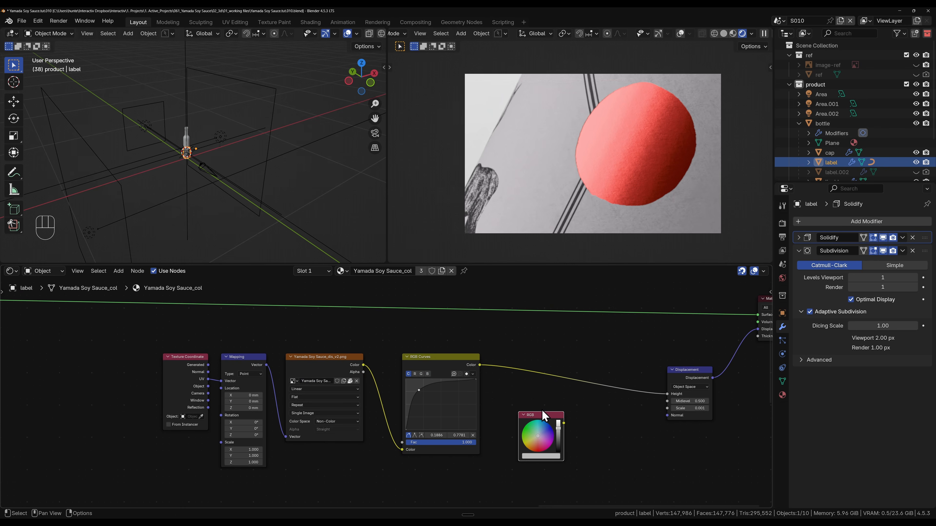
Step: Preview the RGB Curves output on the label, sample its background color into the RGB node, and shift that node slightly aside
scroll(631, 437, "up", 3)
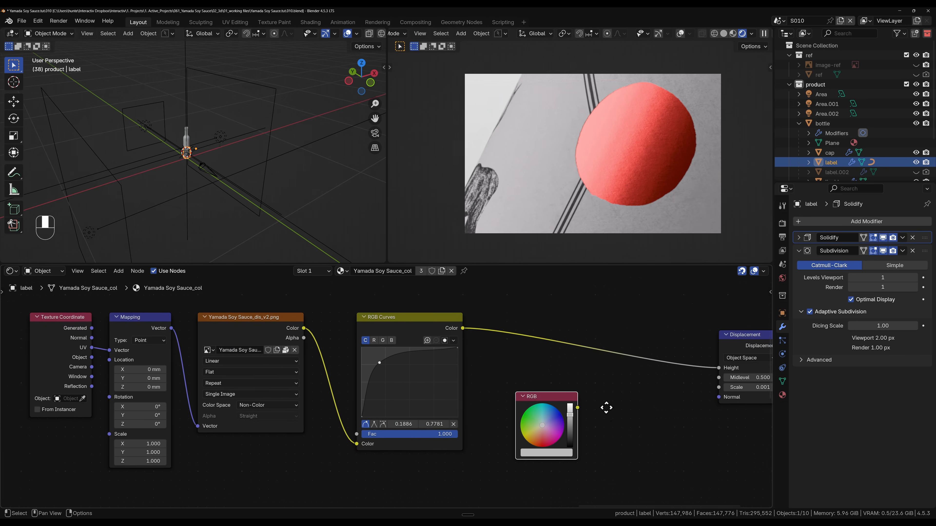
left_click(405, 324, "ctrl+shift")
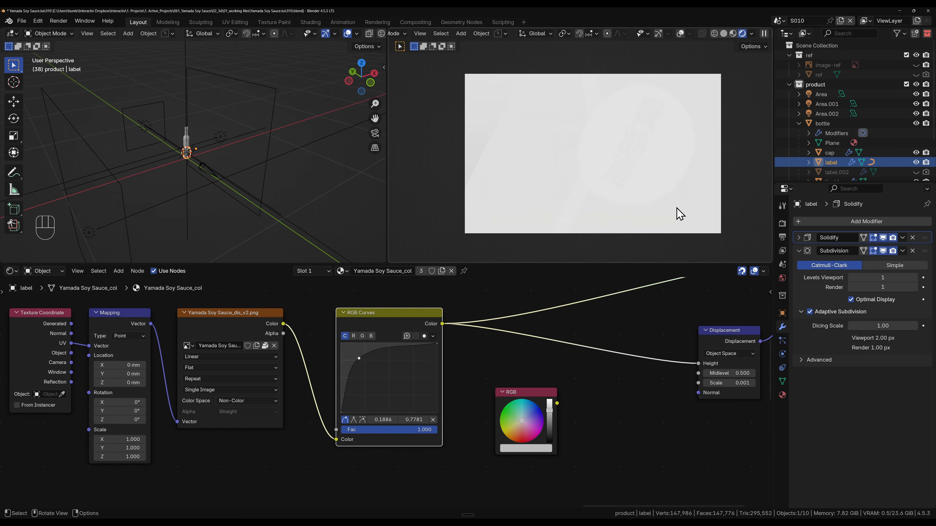
left_click(541, 448)
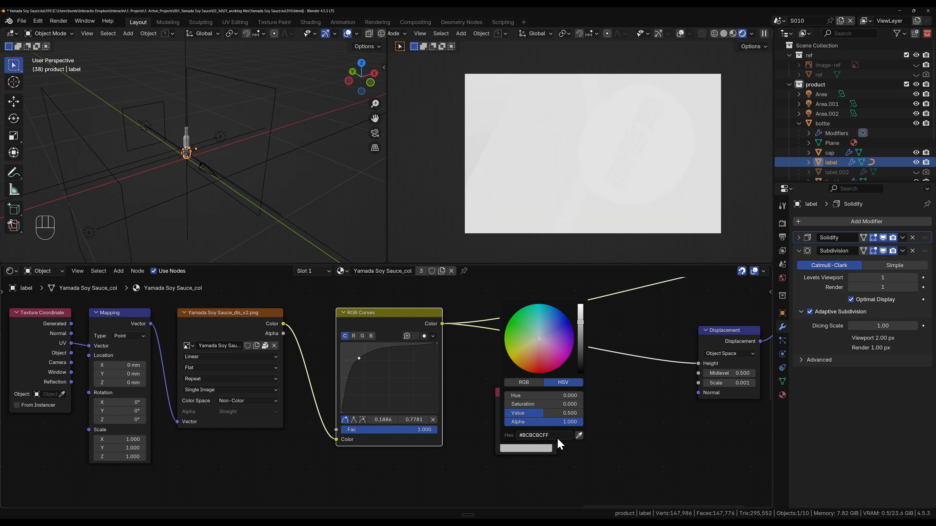
left_click(579, 435)
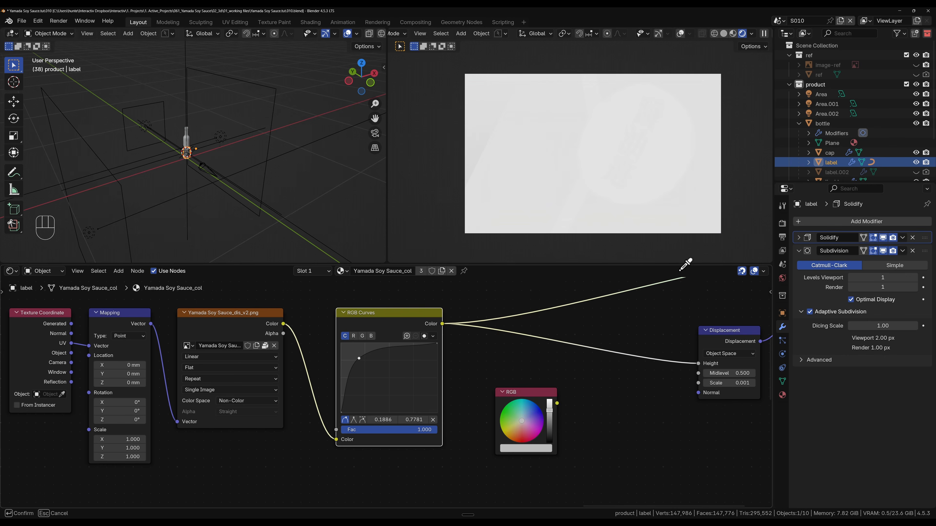
left_click(684, 216)
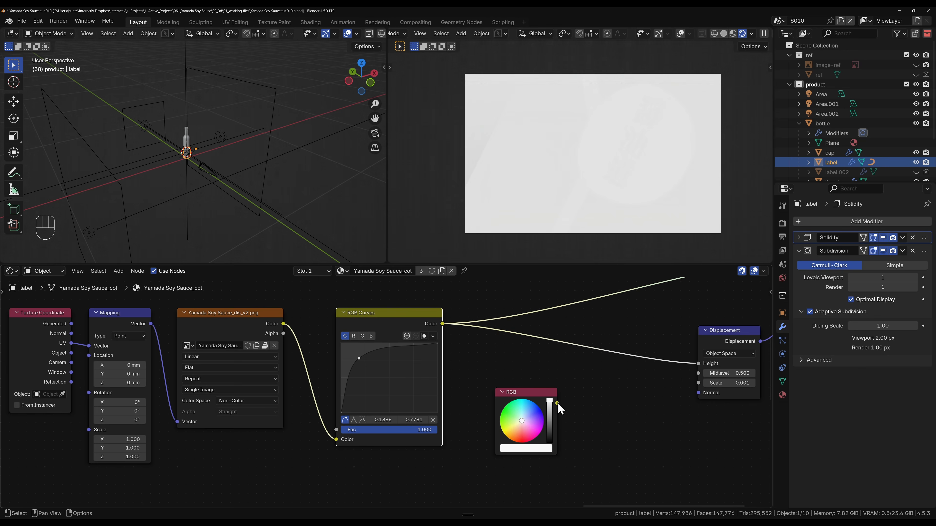
left_click_drag(527, 393, 509, 393)
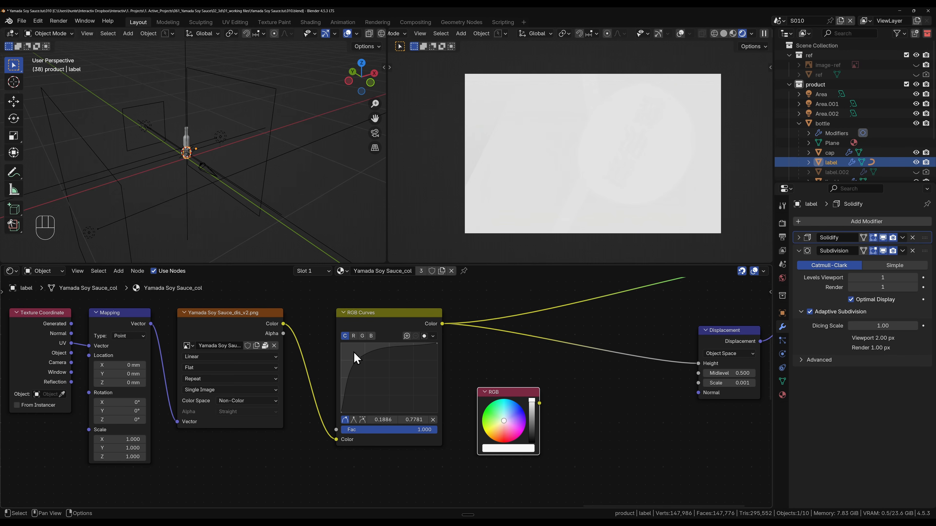
Step: Route the RGB node's color through a Math node set to Subtract and into the Displacement node's Midlevel input
left_click_drag(539, 403, 584, 387)
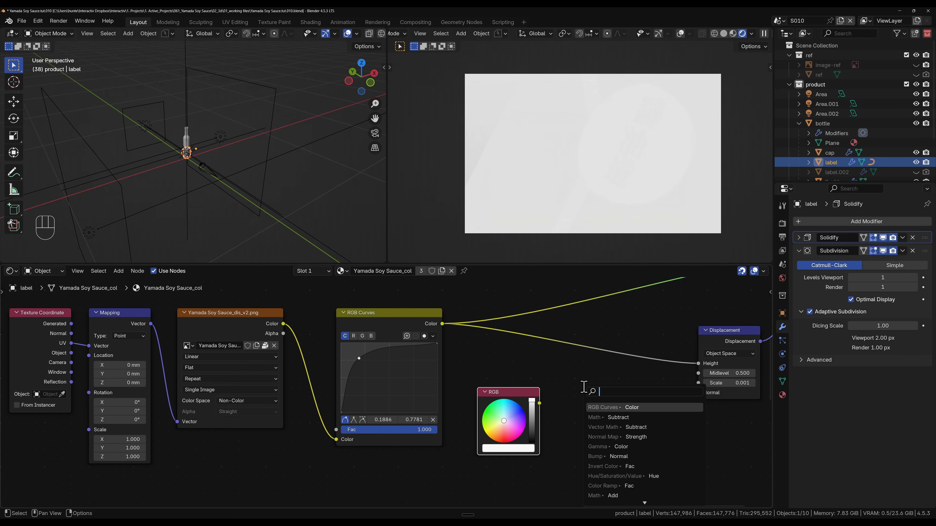
type("sub")
key("Down")
key("Down")
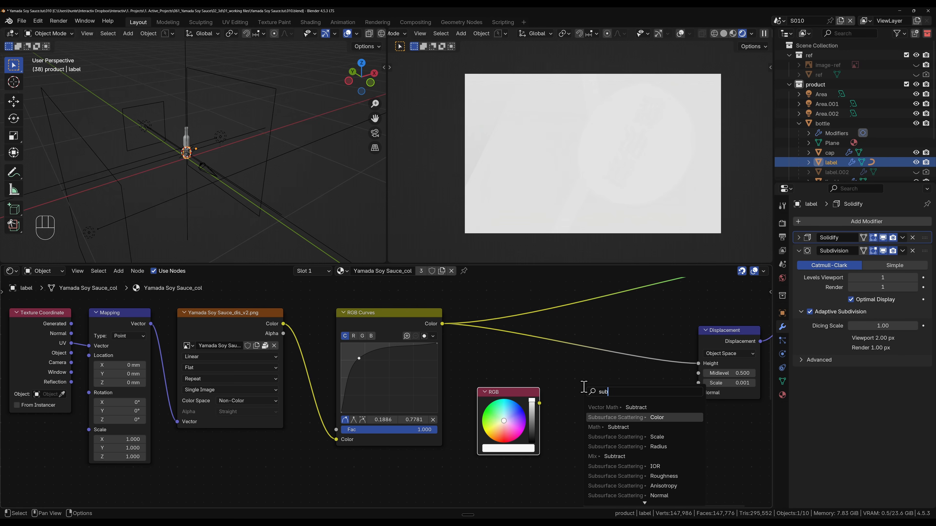
left_click(621, 427)
left_click(603, 438)
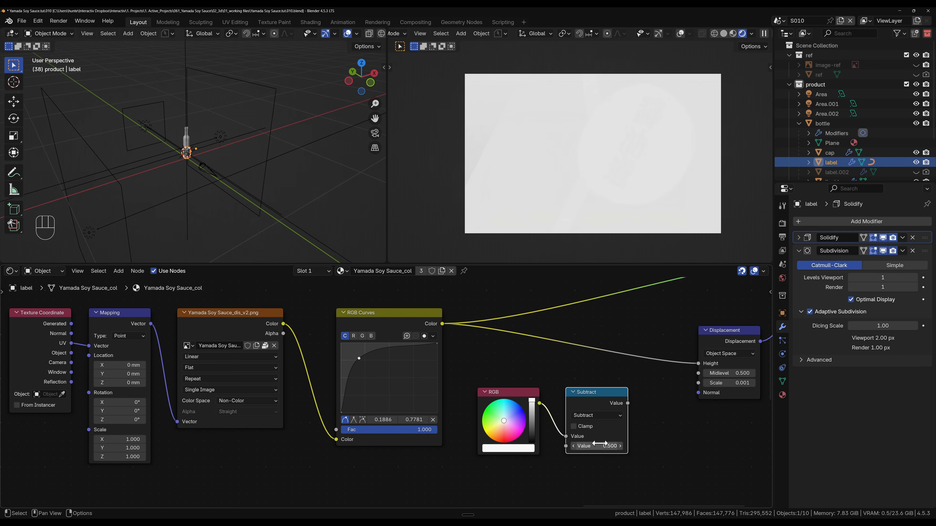
left_click_drag(627, 403, 638, 411)
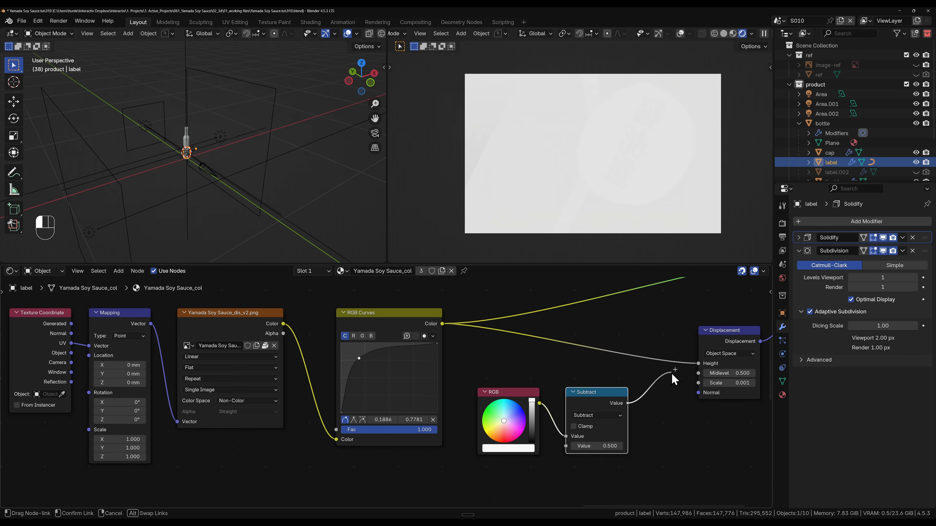
left_click_drag(672, 376, 698, 374)
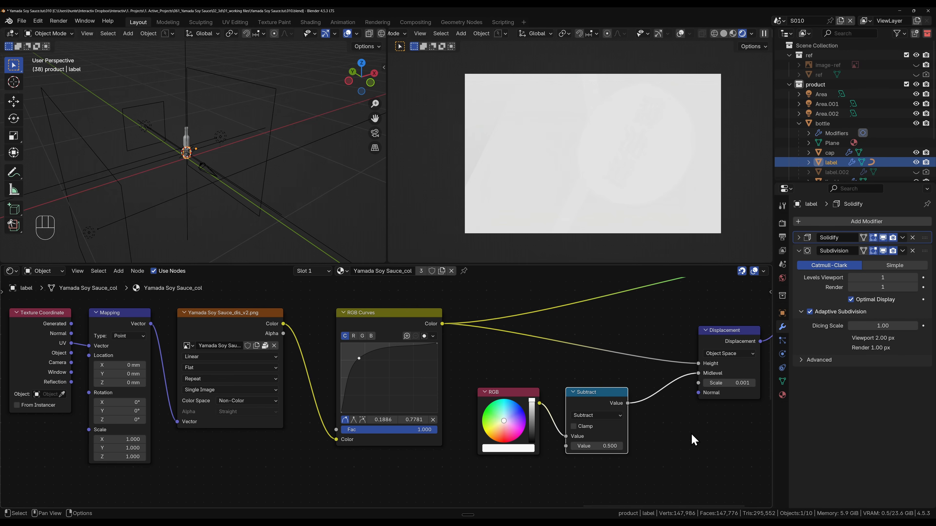
Step: Reconnect the final Mix Shader to the Material Output's Surface to restore the full label material in the render
scroll(691, 434, "down", 3)
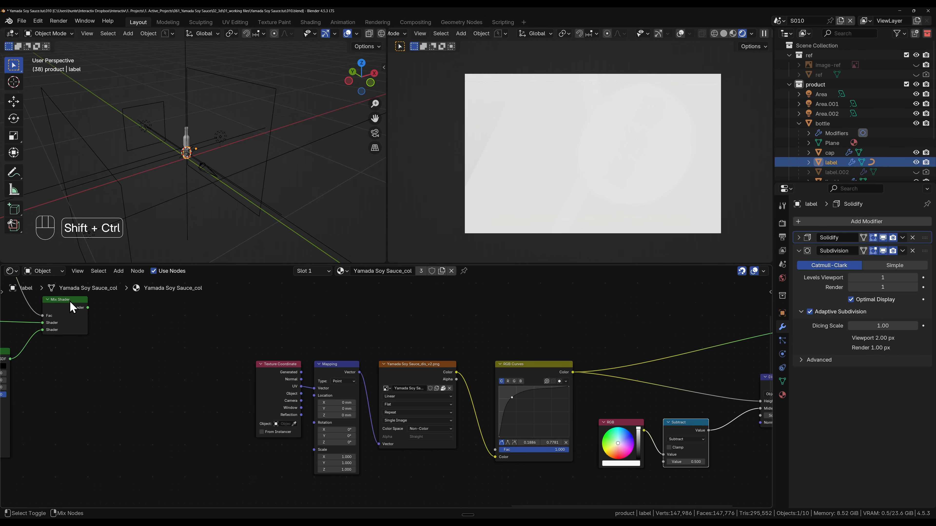
left_click(71, 302, "ctrl+shift")
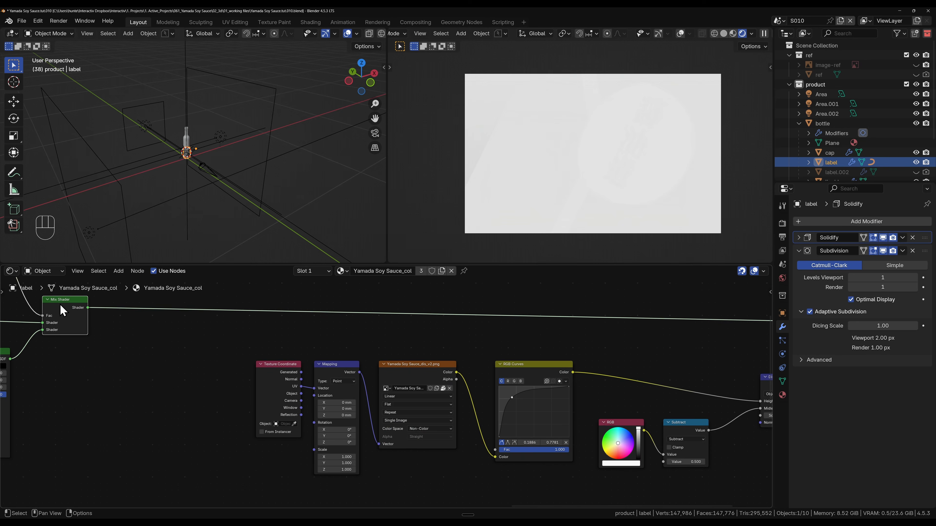
middle_click_drag(73, 308, 380, 340)
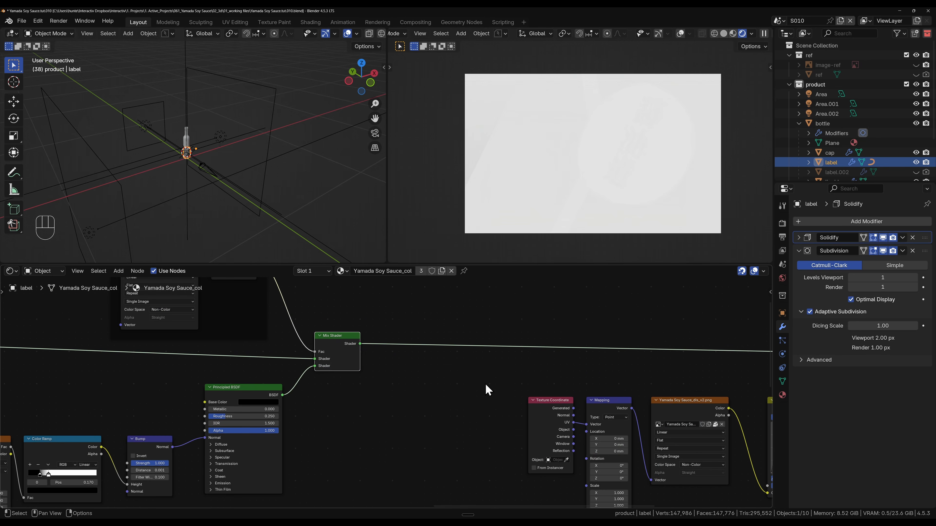
middle_click_drag(567, 370, 251, 375)
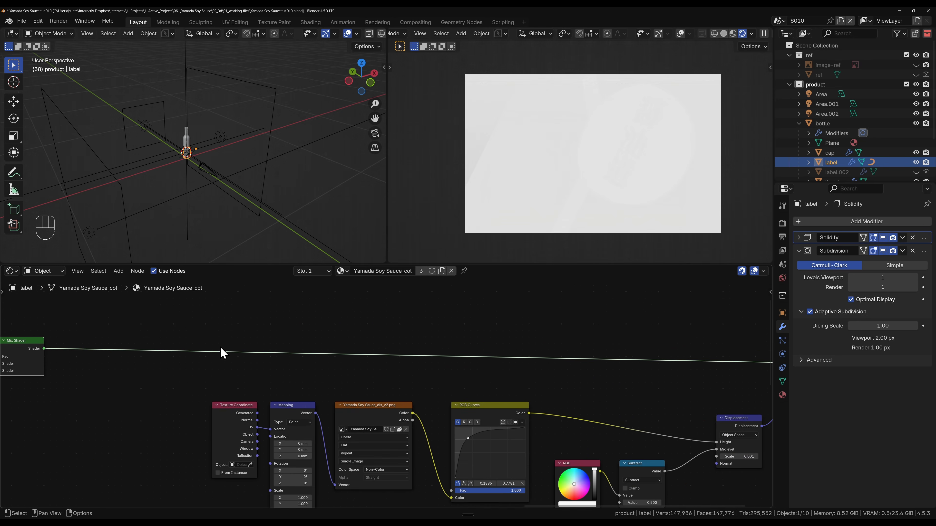
scroll(206, 350, "down", 4)
middle_click_drag(158, 354, 486, 382)
middle_click_drag(627, 378, 251, 334)
scroll(436, 363, "up", 2)
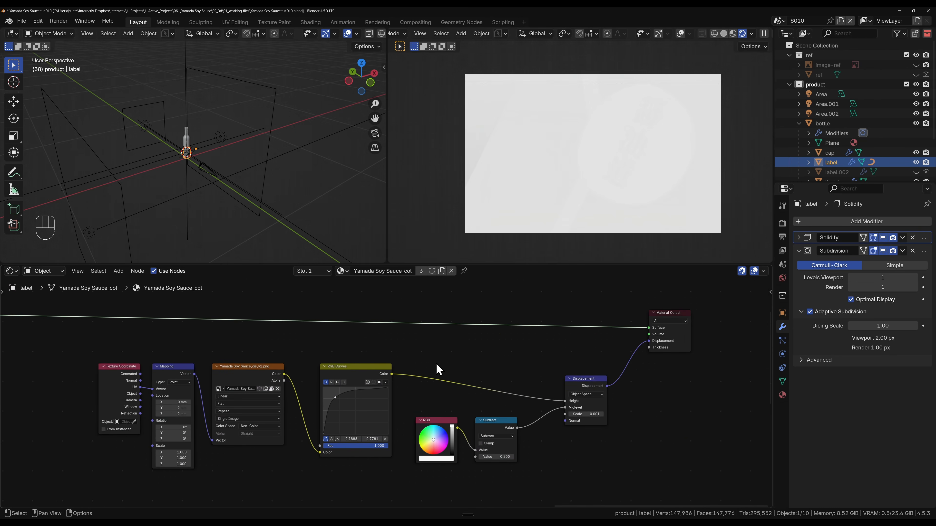
middle_click_drag(438, 365, 418, 361)
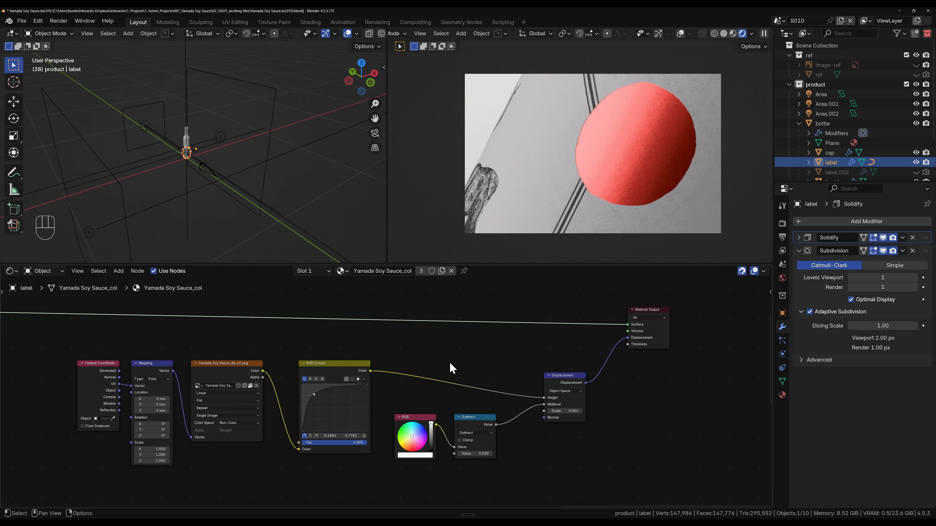
Step: Set the Displacement node's Scale to 0.001
left_click(564, 411)
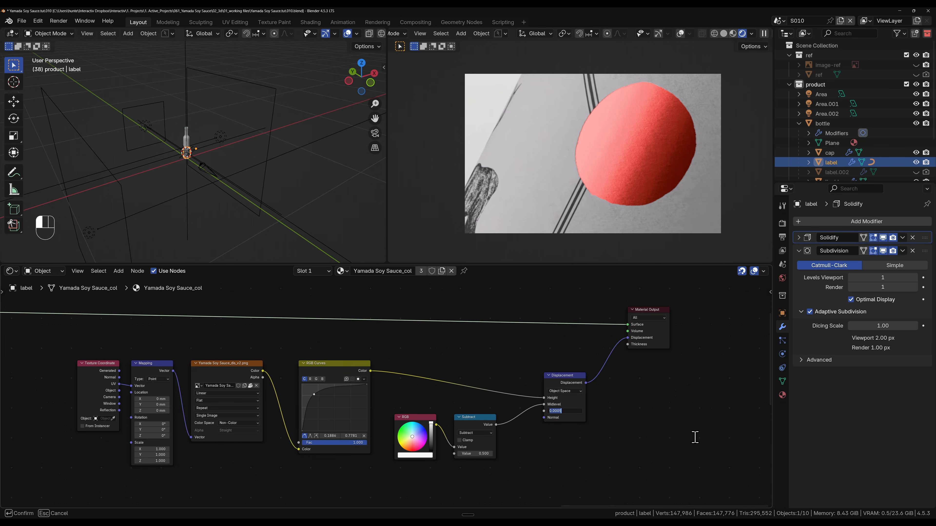
type(".001")
key("Return")
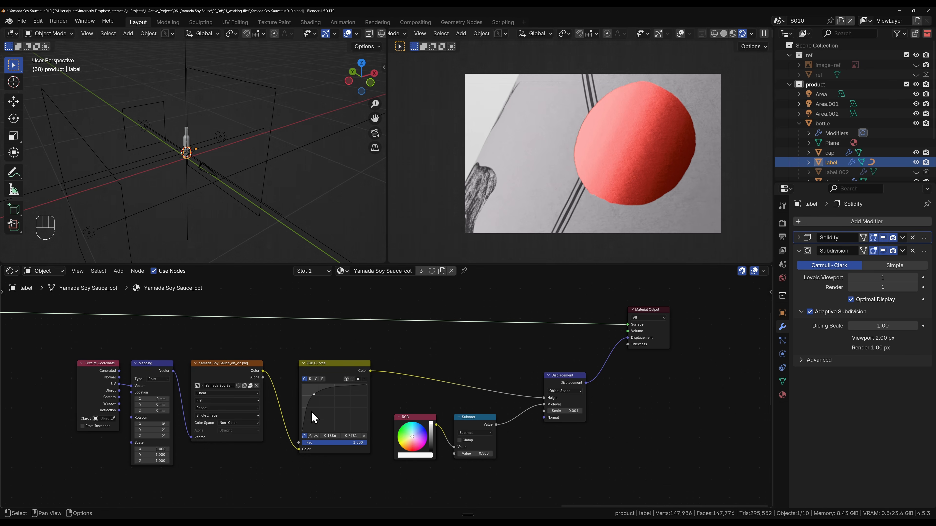
Step: Lower the control point on the RGB Curves node's curve to a height of about 0.69
mouse_move(315, 397)
left_mouse_down()
mouse_move(325, 402)
mouse_move(313, 400)
left_mouse_up()
middle_click_drag(312, 398, 438, 390)
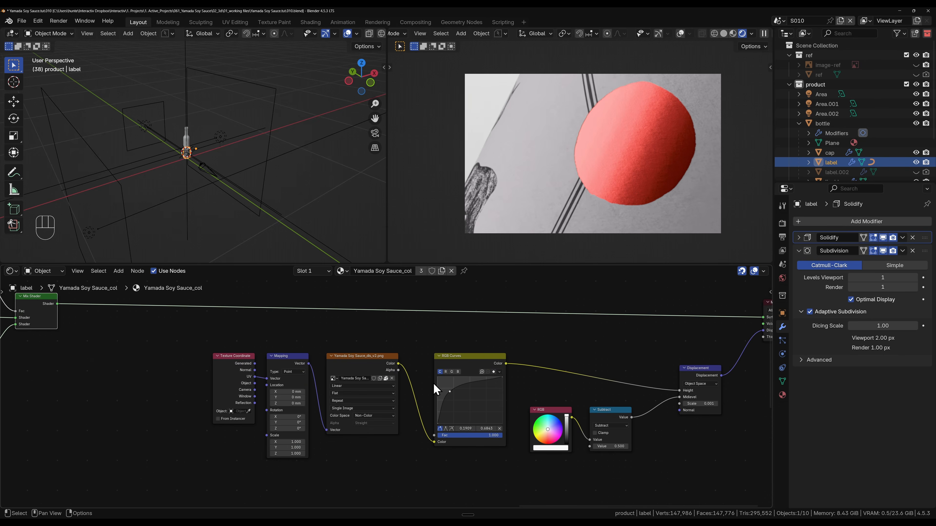
Step: Cut the links into the Normal inputs of the three Principled BSDF nodes to remove the bump and normal map effects
middle_click_drag(192, 398, 557, 368)
middle_click_drag(423, 390, 541, 391)
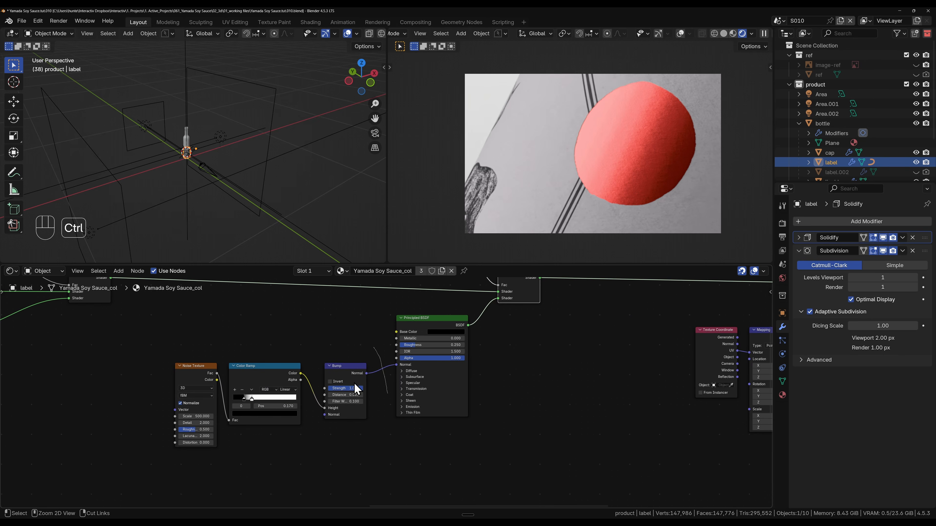
middle_click_drag(255, 340, 370, 349)
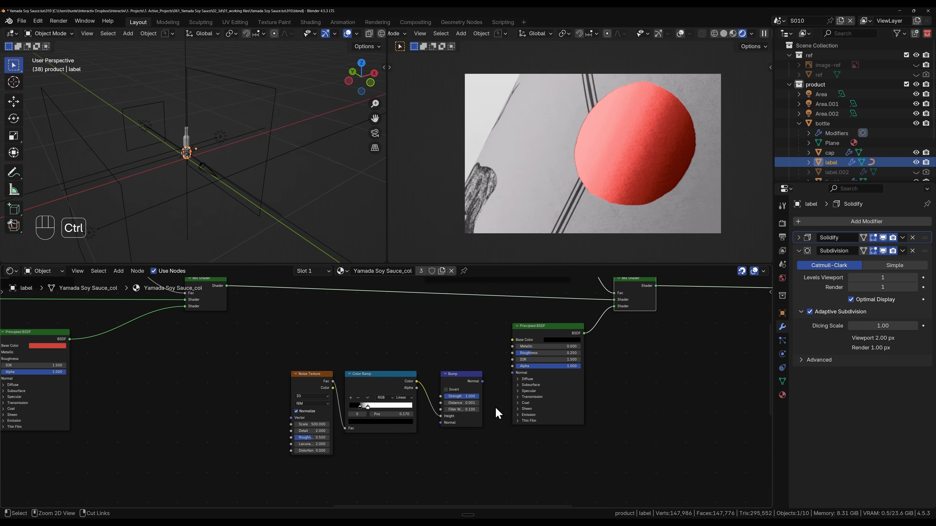
middle_click_drag(257, 363, 737, 358)
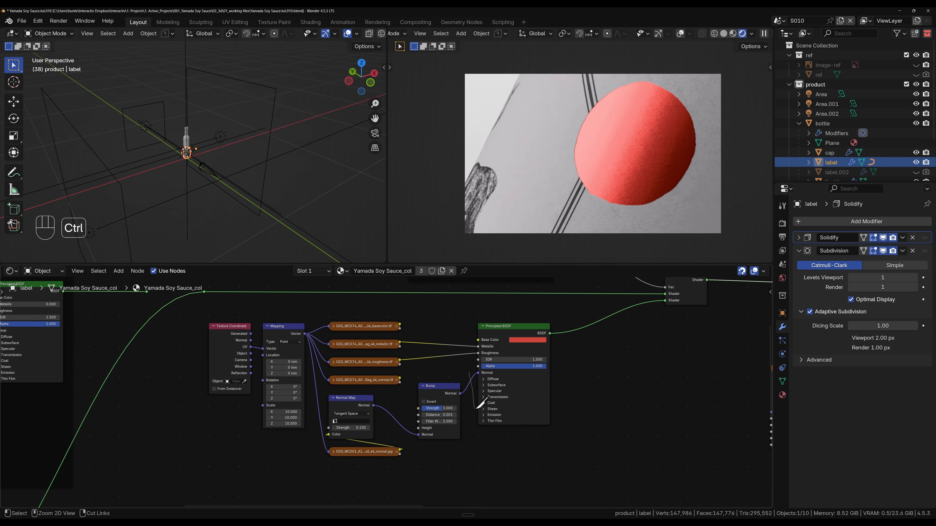
middle_click_drag(213, 408, 618, 368)
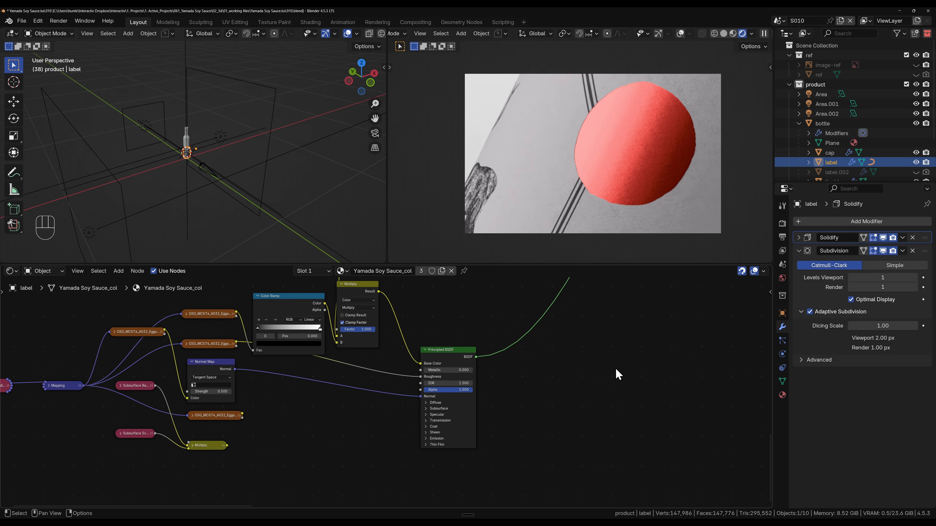
right_click_drag(372, 370, 376, 415, "ctrl")
Step: Set the Subdivision viewport dicing rate in the render settings to 4 px
mouse_move(705, 356)
middle_mouse_down()
mouse_move(654, 385)
mouse_move(520, 428)
mouse_move(418, 449)
mouse_move(443, 459)
middle_mouse_up()
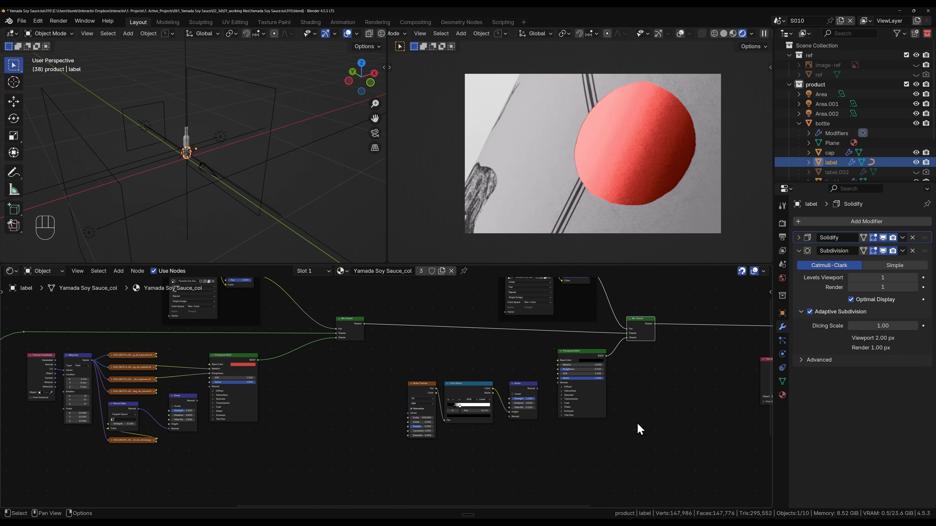
mouse_move(640, 430)
middle_mouse_down()
mouse_move(643, 412)
mouse_move(459, 449)
middle_mouse_up()
middle_click_drag(659, 472, 465, 462)
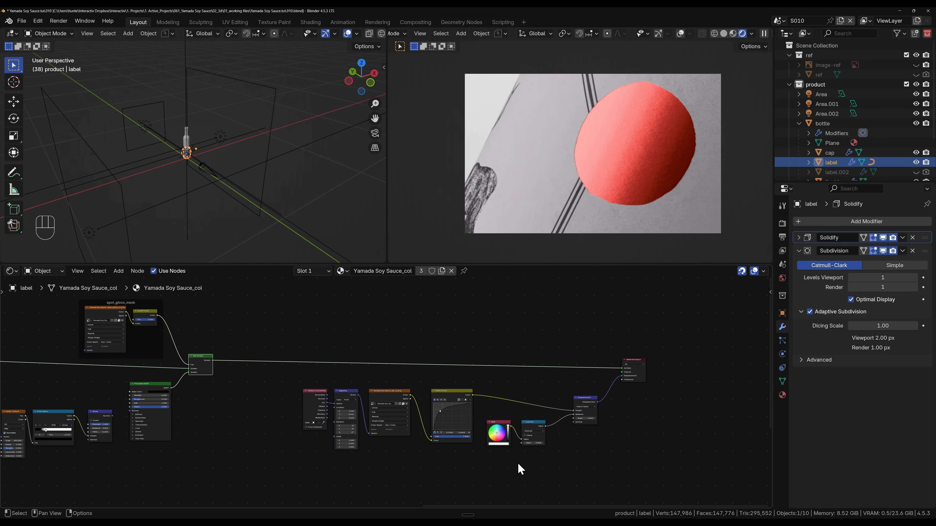
scroll(578, 466, "up", 4)
middle_click_drag(694, 470, 688, 439)
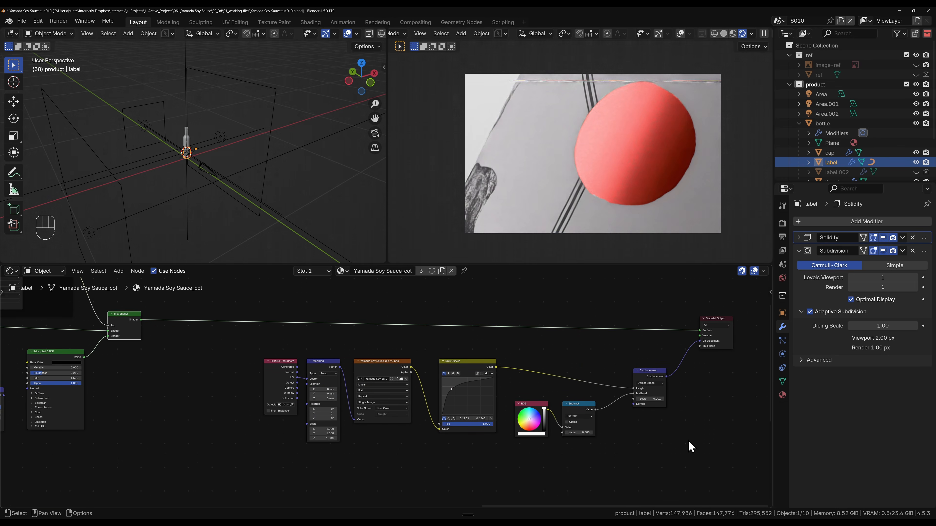
left_click(782, 224)
left_click(889, 387)
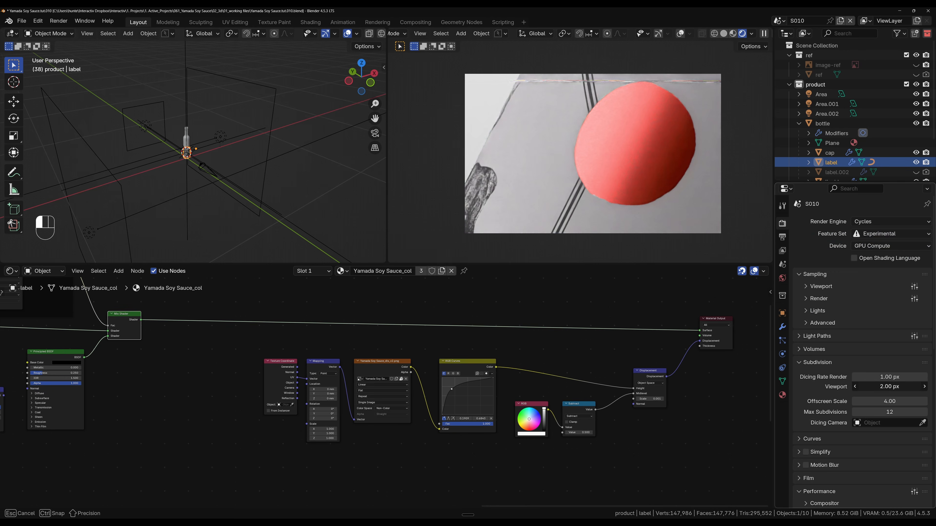
type("4")
key("Return")
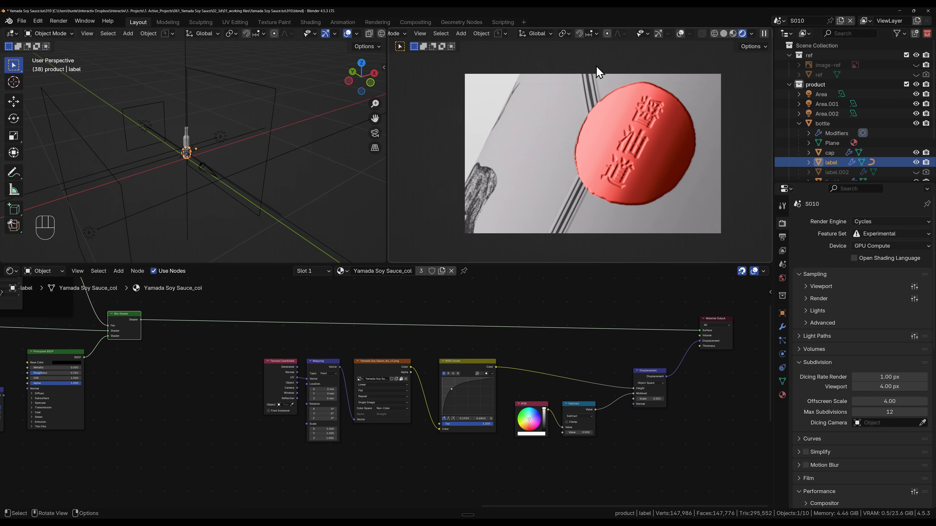
Step: Try a Scale of 0.02 on the Displacement node
scroll(684, 440, "up", 1)
scroll(684, 439, "up", 3)
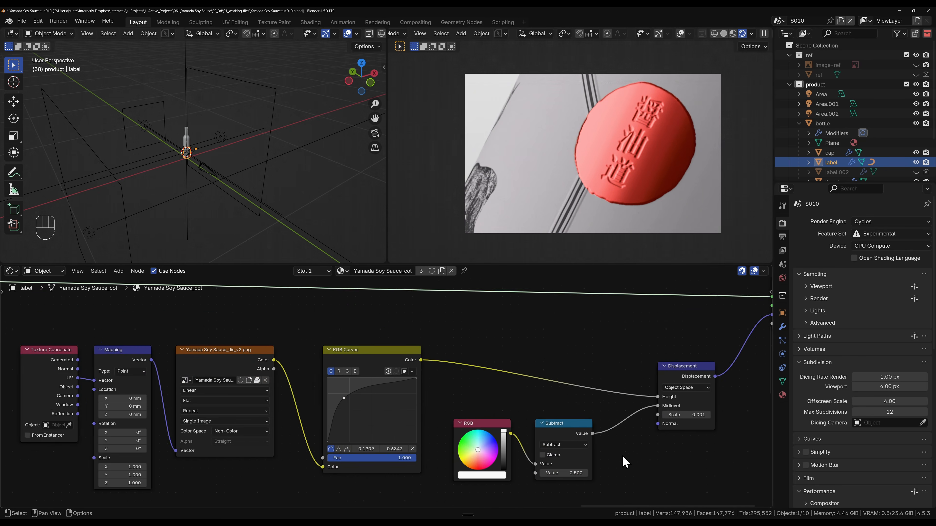
left_click(609, 385)
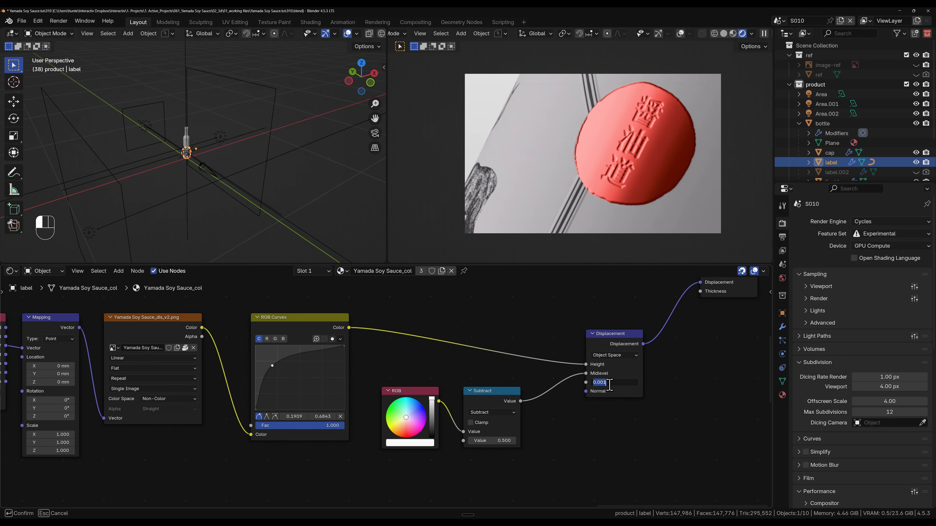
type(".02")
key("Return")
left_click(609, 384)
key("Return")
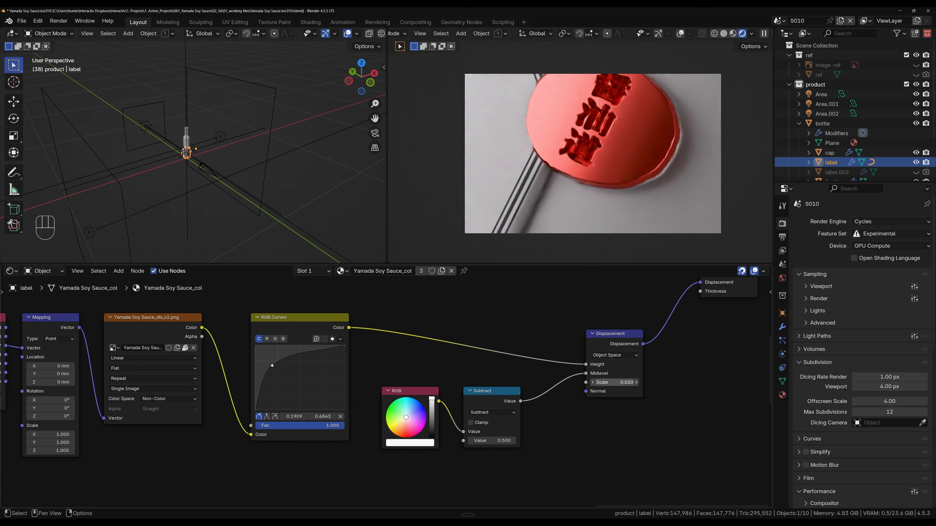
Step: Set the Displacement node's Scale to 0.002
left_click(622, 384)
type(".002")
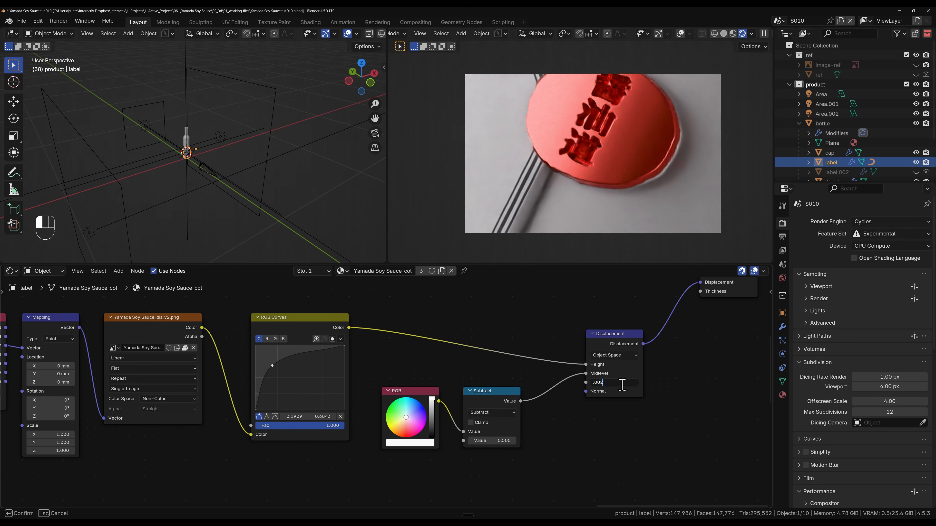
key("Return")
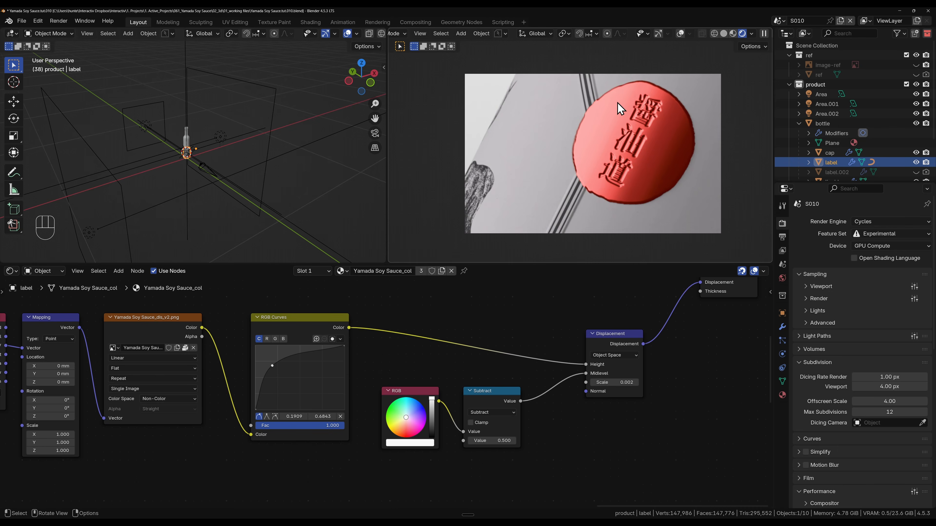
Step: Mute and unmute the RGB Curves node to compare the label's displacement with and without the curve
left_click(315, 324)
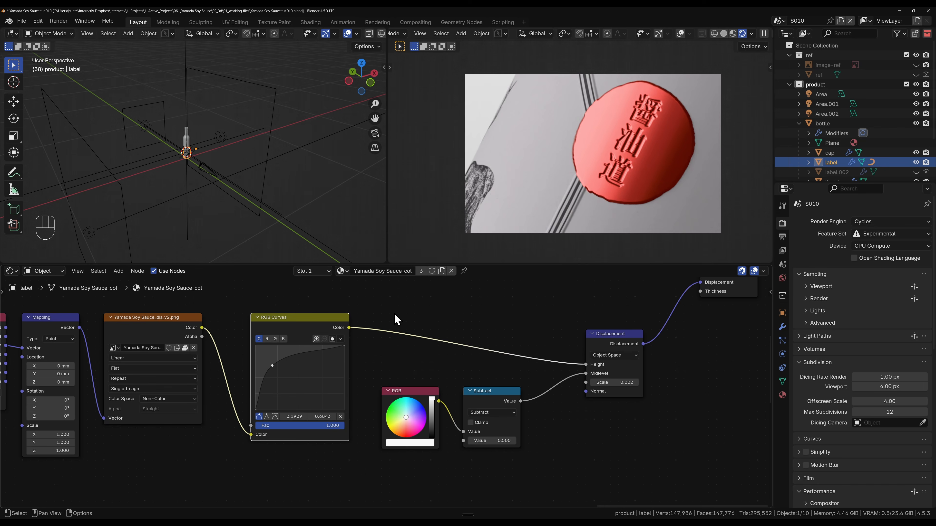
key("m")
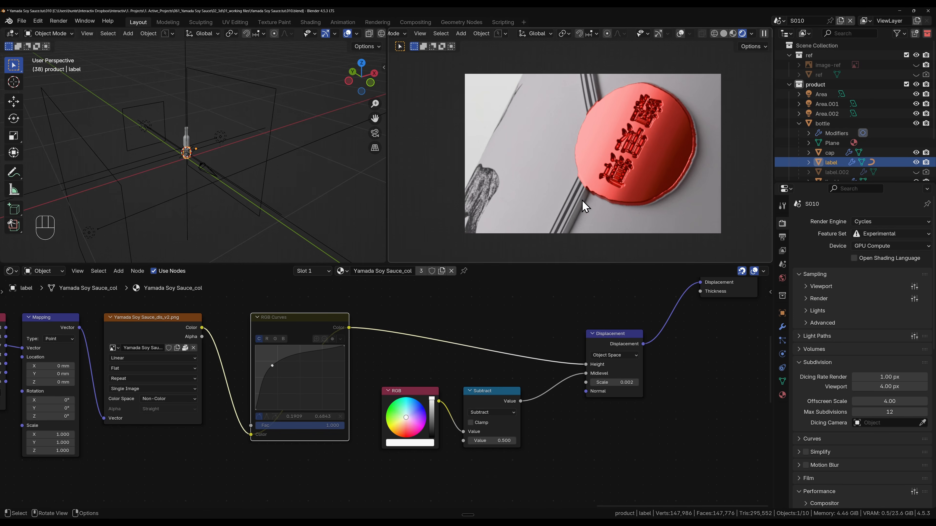
key("m")
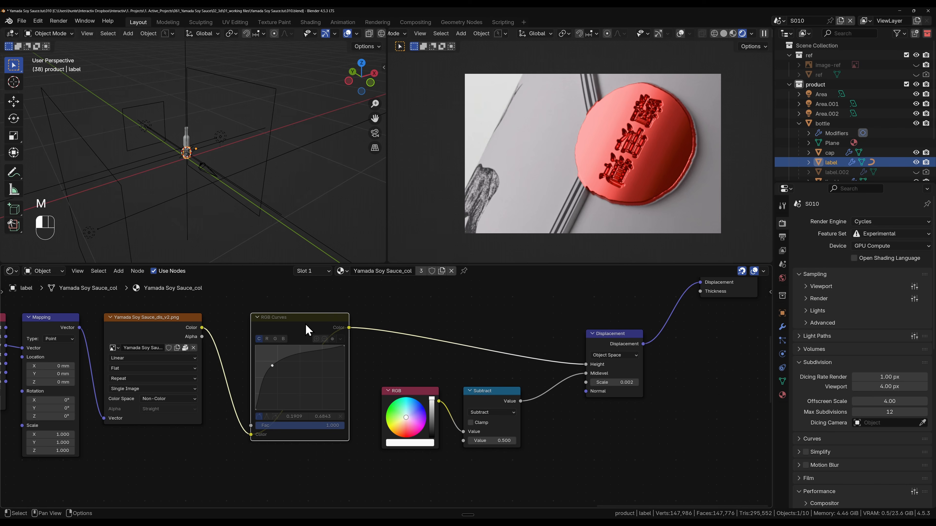
key("m")
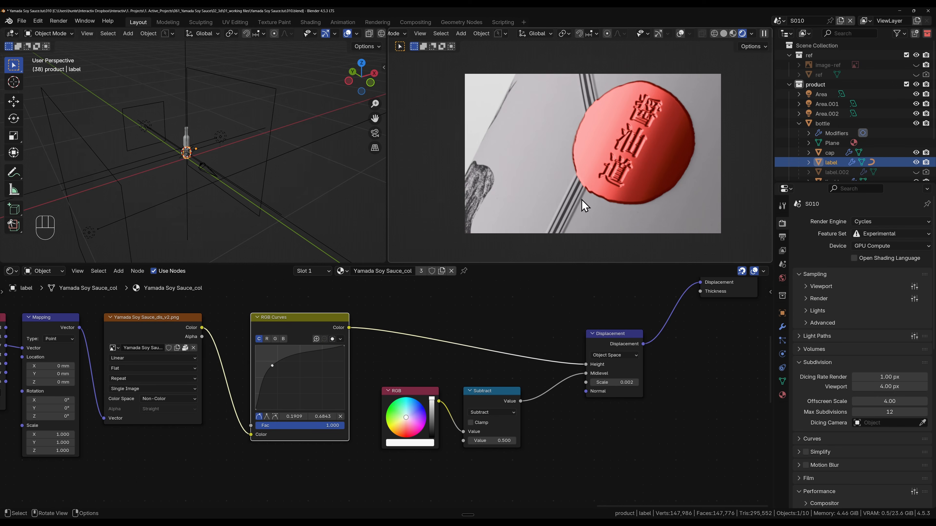
Step: Redefine the camera view's render region around the SAUCE lettering and the lower edge of the label
scroll(628, 190, "down", 3)
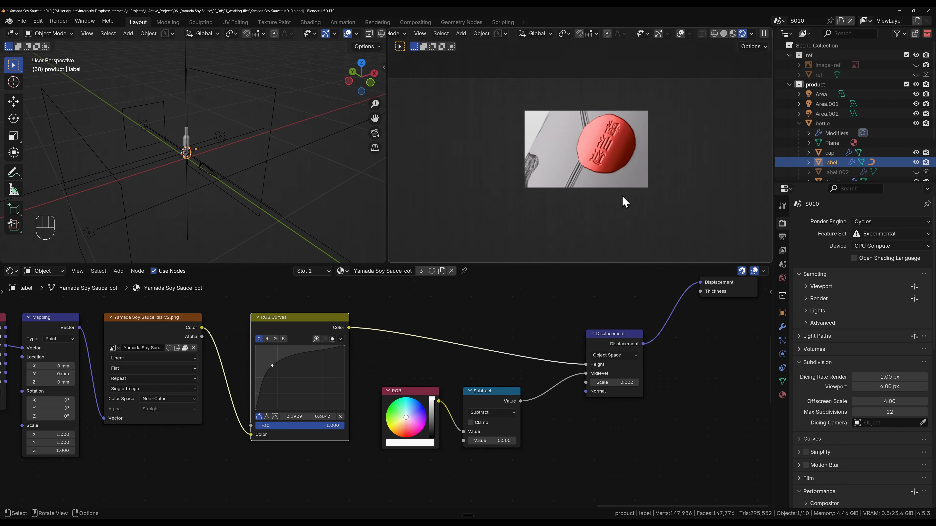
middle_click_drag(568, 231, 659, 108, "shift")
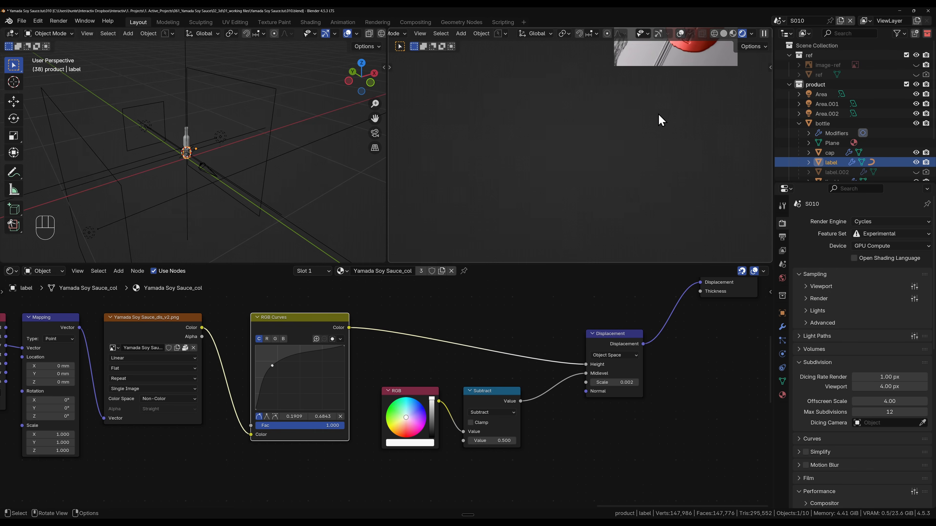
key("ctrl+b")
left_click_drag(491, 151, 634, 254)
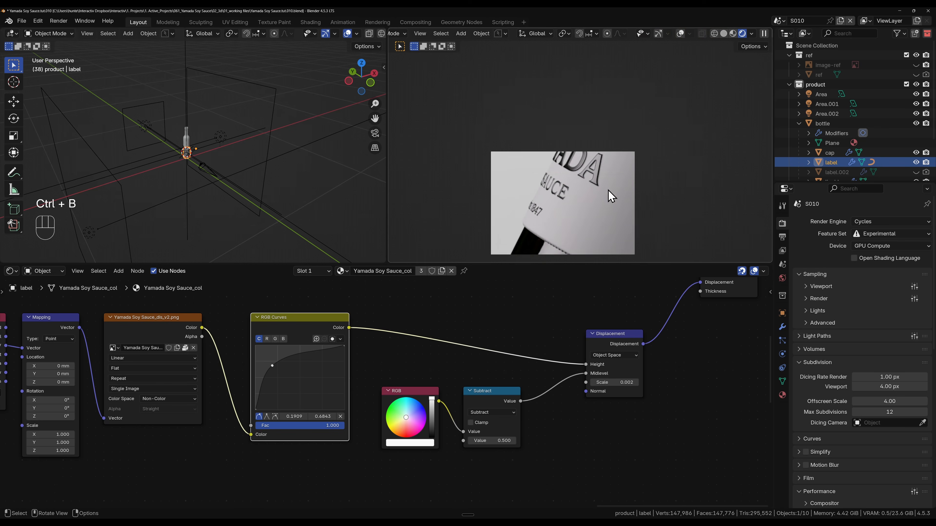
Step: Examine the embossed lettering and the label's lower edge in the rendered region
scroll(608, 191, "up", 3)
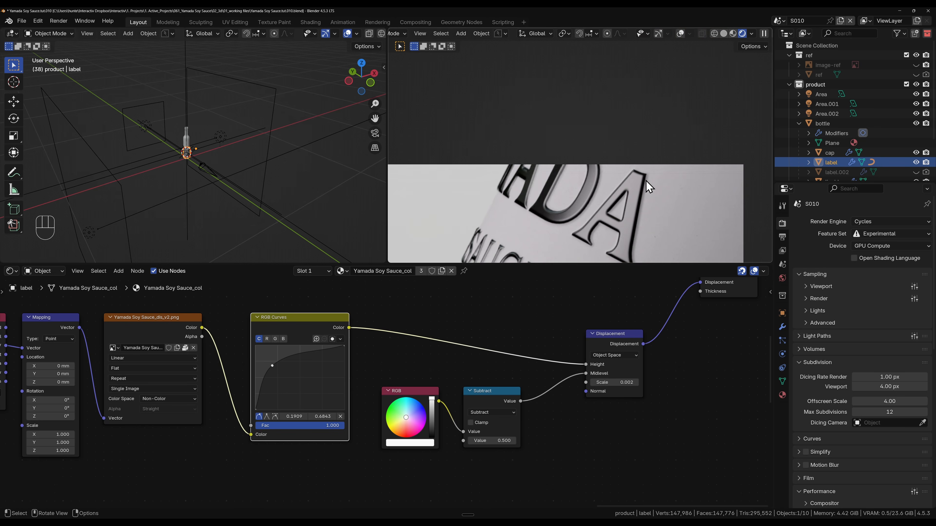
middle_click_drag(646, 181, 650, 131, "shift")
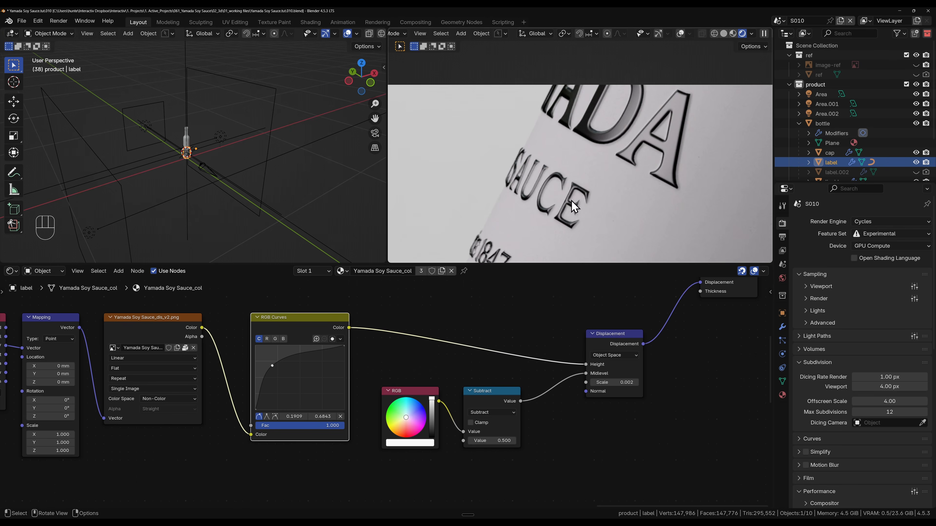
middle_click_drag(571, 200, 581, 165, "shift")
scroll(581, 165, "down", 3)
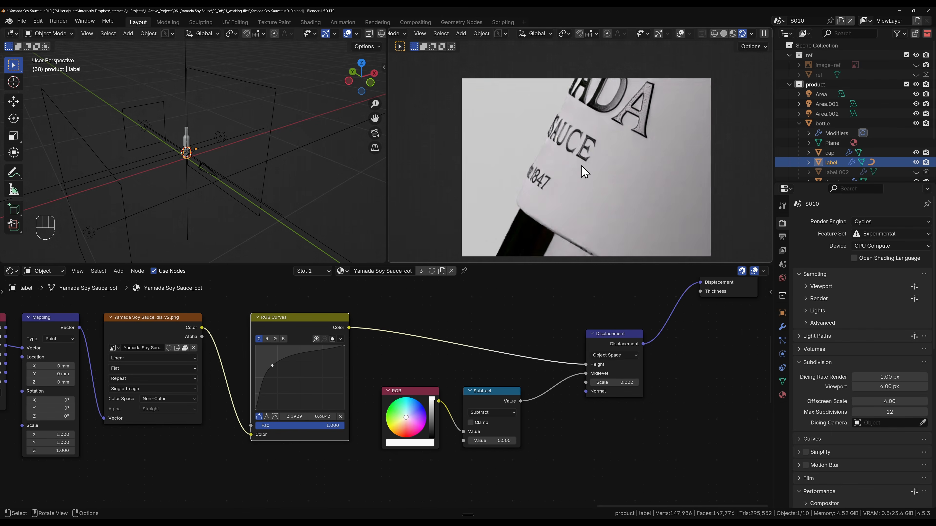
left_click(548, 218)
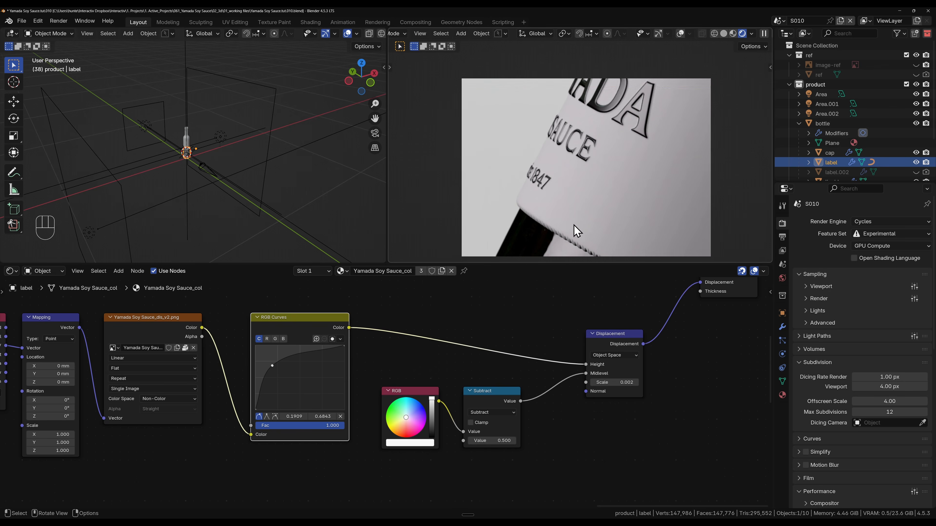
middle_click_drag(579, 232, 588, 203, "shift")
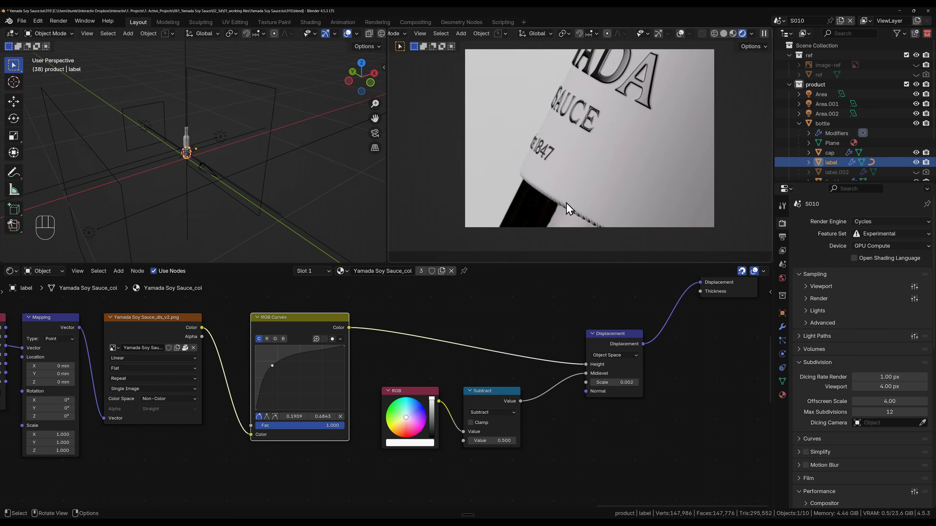
scroll(542, 124, "down", 2)
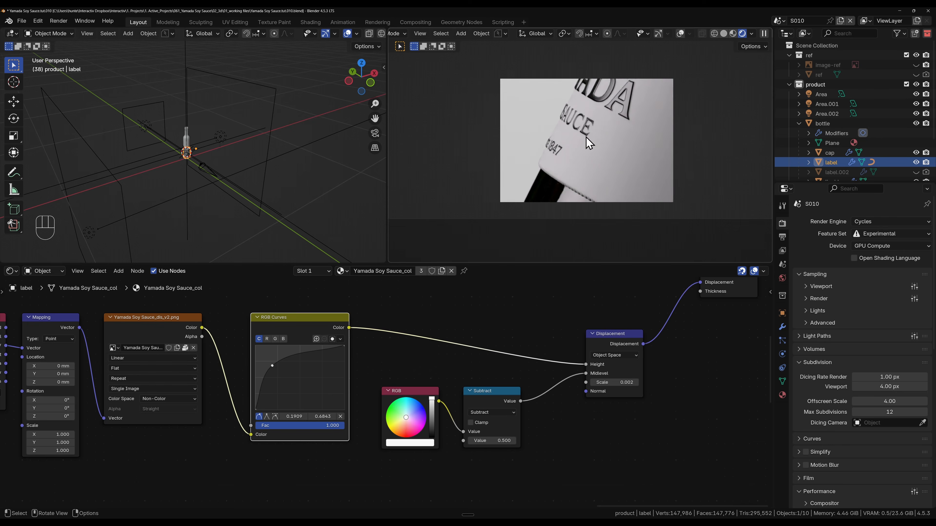
Step: Render the region at final quality and inspect the lettering and lower edge of the label in the result
key("F12")
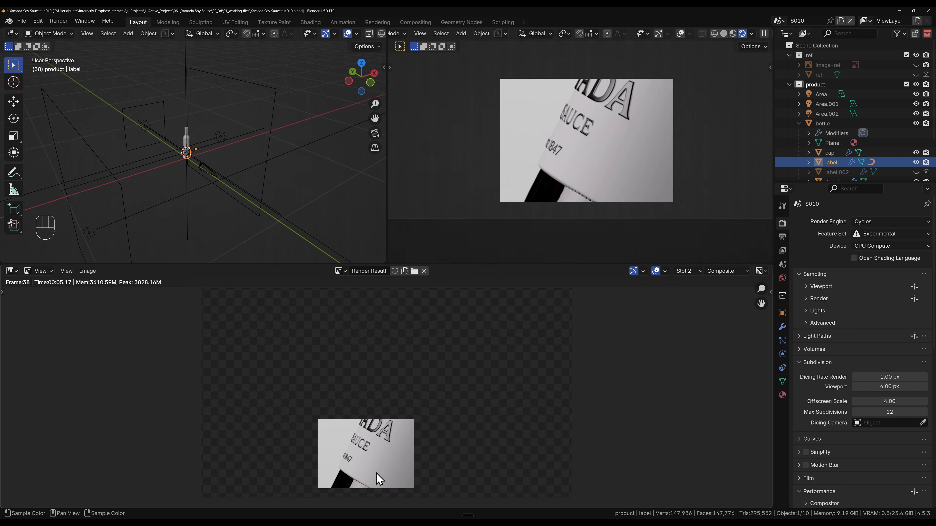
scroll(380, 479, "up", 3)
middle_click_drag(380, 478, 424, 343)
middle_click_drag(415, 458, 419, 413)
scroll(400, 450, "up", 1)
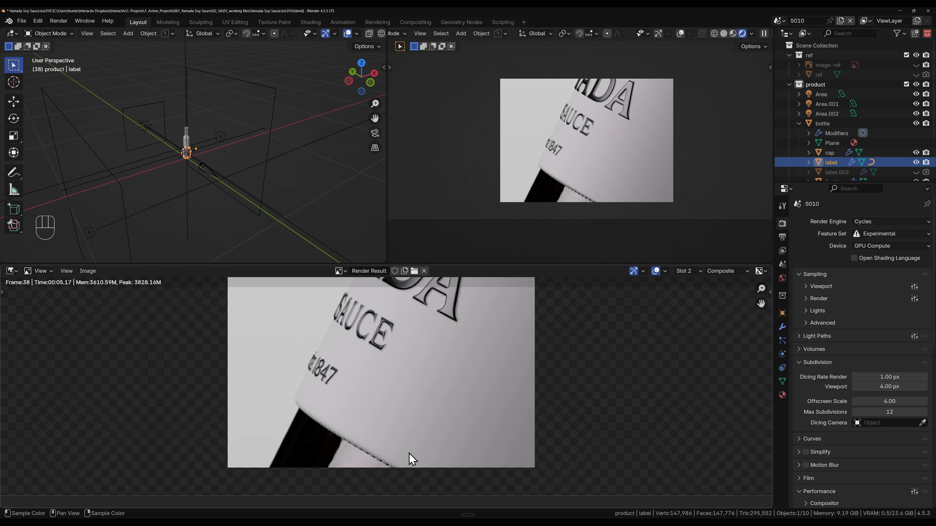
scroll(409, 454, "down", 2)
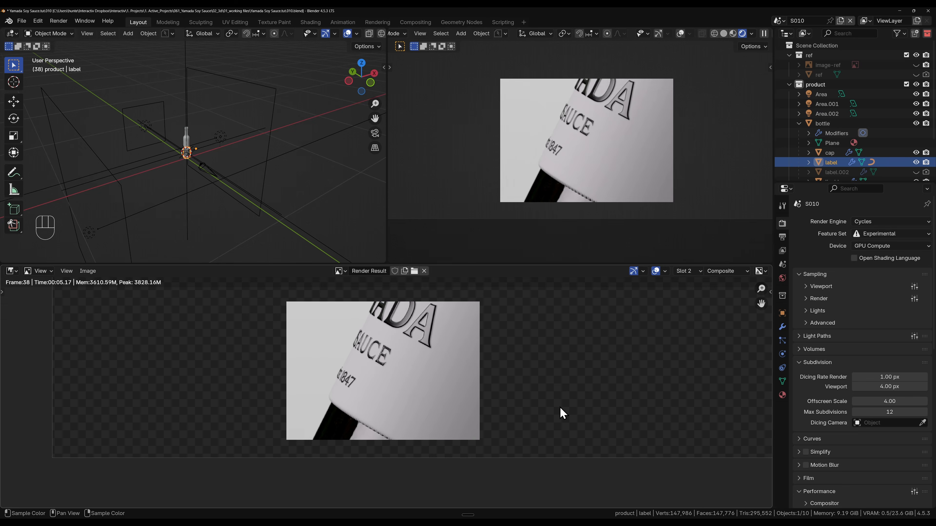
Step: Try the label's Solidify modifier below the Subdivision modifier and move it back above
left_click(782, 327)
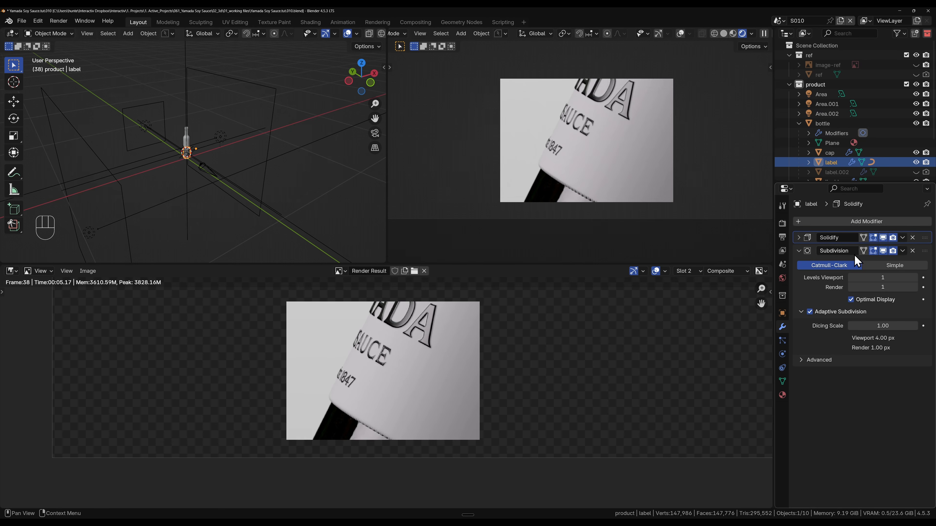
left_click_drag(921, 237, 915, 327)
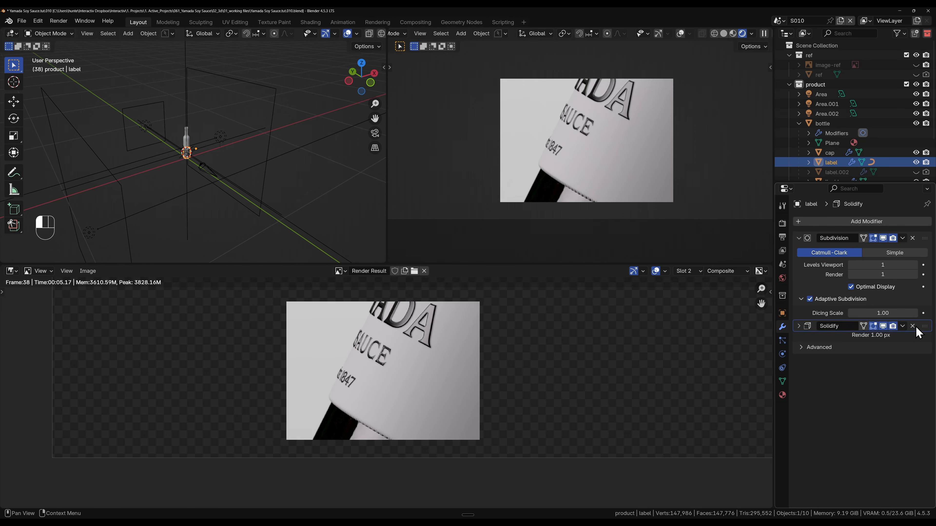
left_click(824, 299)
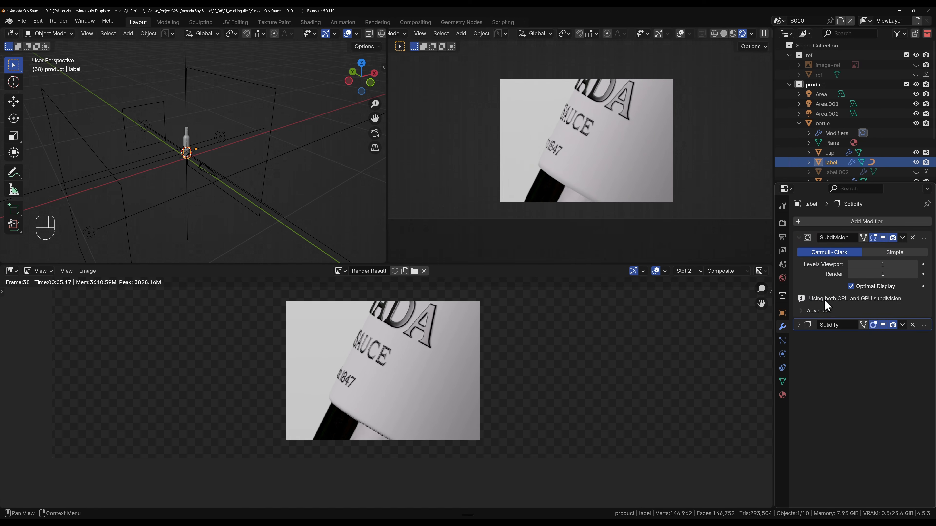
left_click_drag(924, 325, 912, 231)
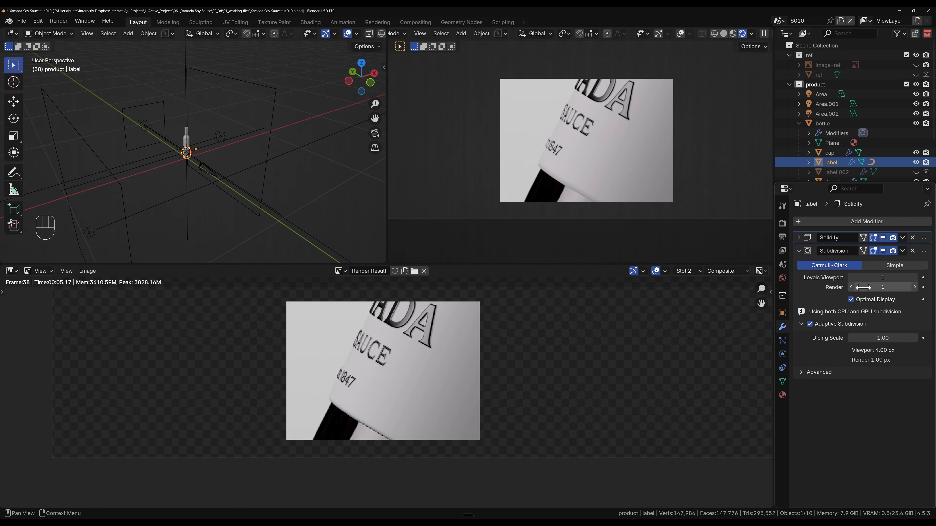
Step: Try viewport and render levels of 2 in the label's Subdivision modifier with a region render, and return both levels to 1
left_click(915, 278)
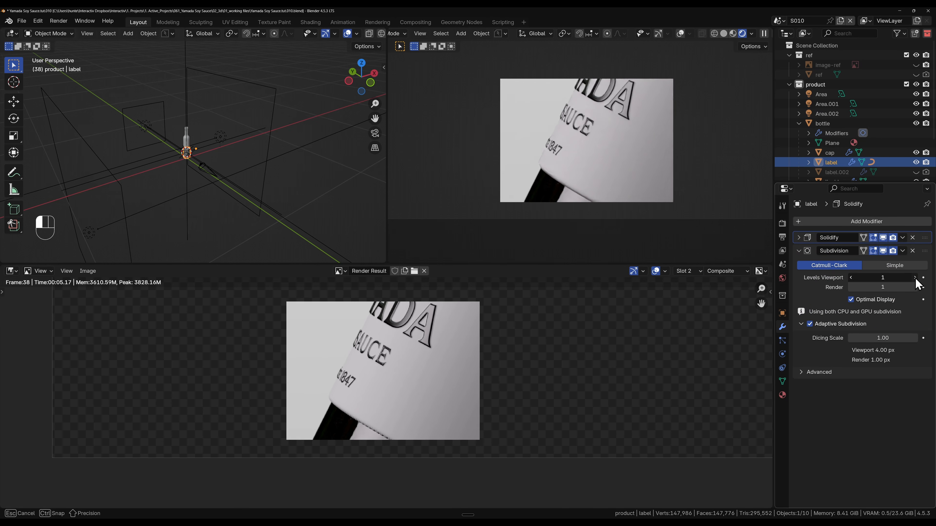
left_click_drag(917, 284, 917, 285)
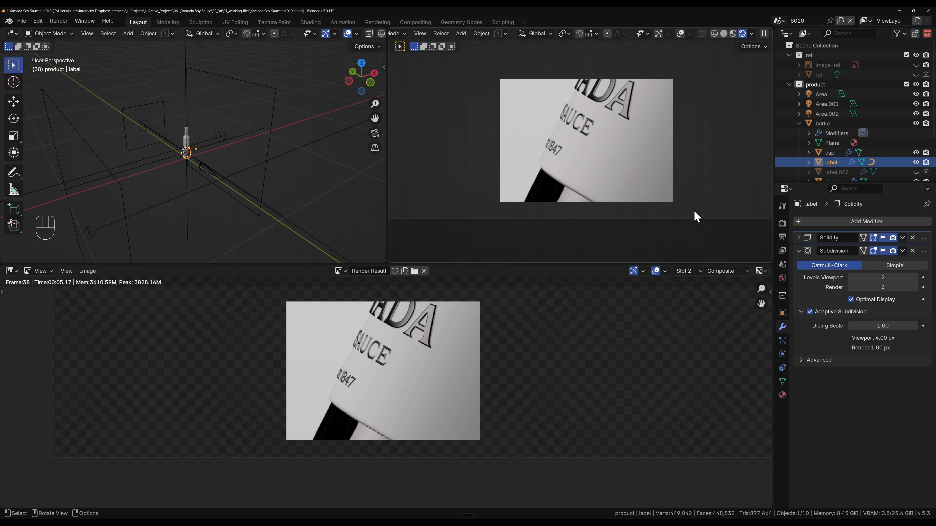
key("F12")
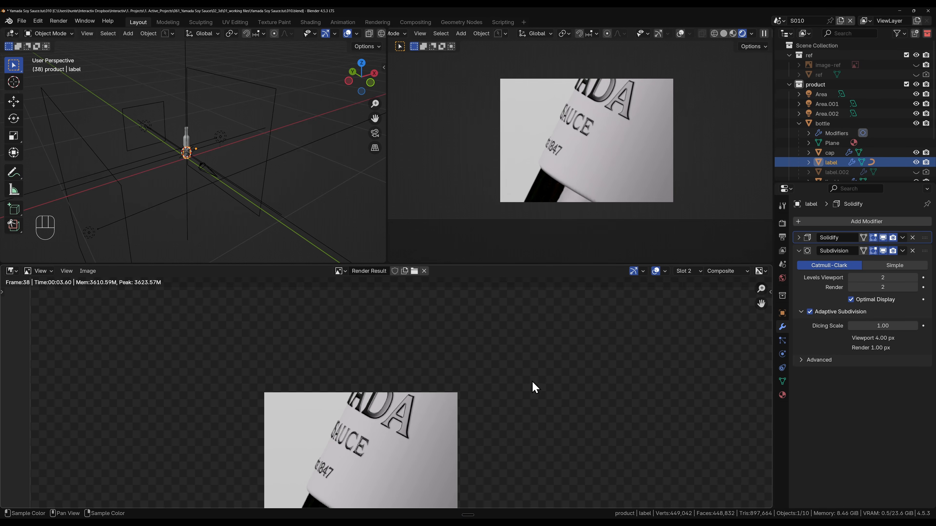
middle_click_drag(532, 386, 382, 449)
scroll(418, 435, "up", 2)
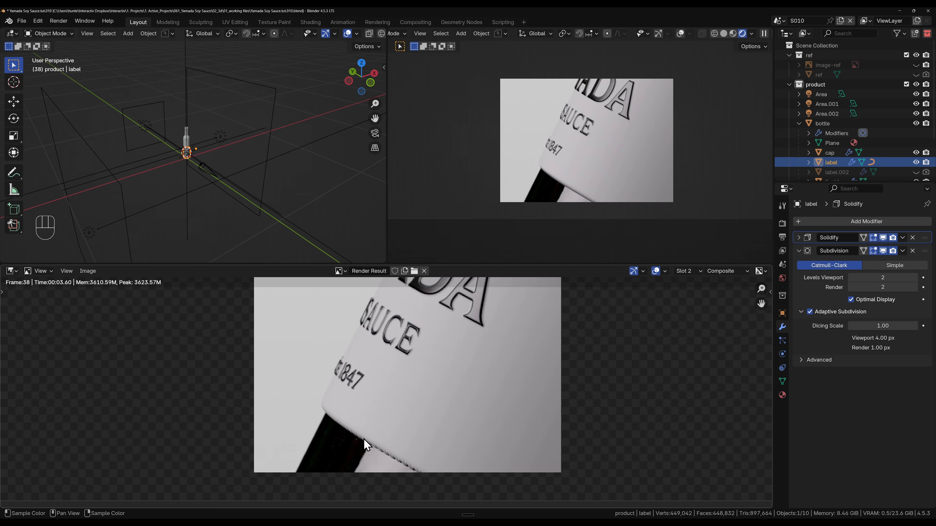
left_click(850, 277)
left_click(850, 287)
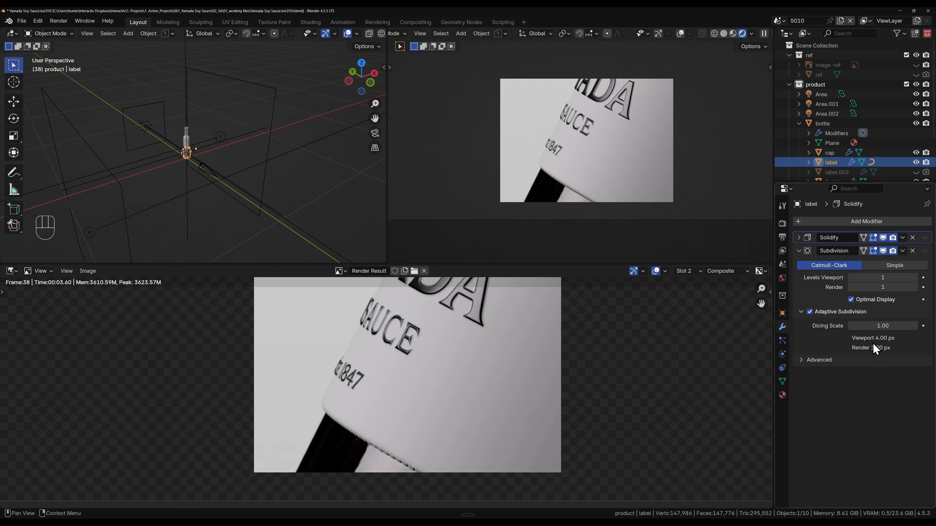
Step: Set the adaptive subdivision Dicing Scale to 0.5 and render the region to inspect the label's lettering and lower edge
left_click(876, 326)
key("BackSpace")
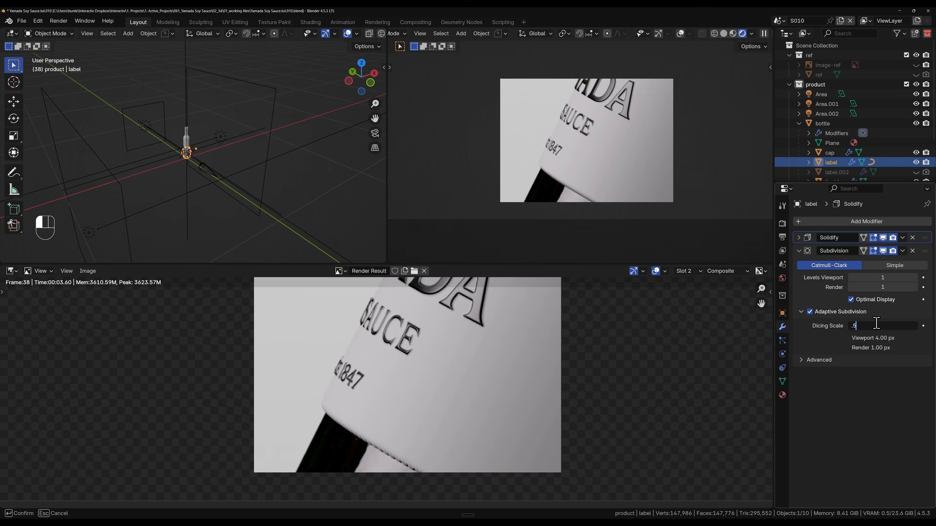
key("Return")
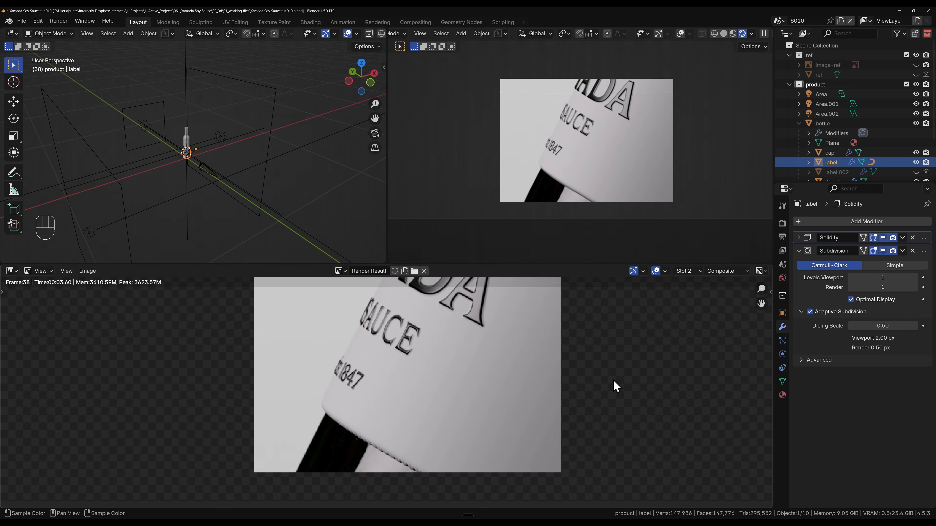
key("F12")
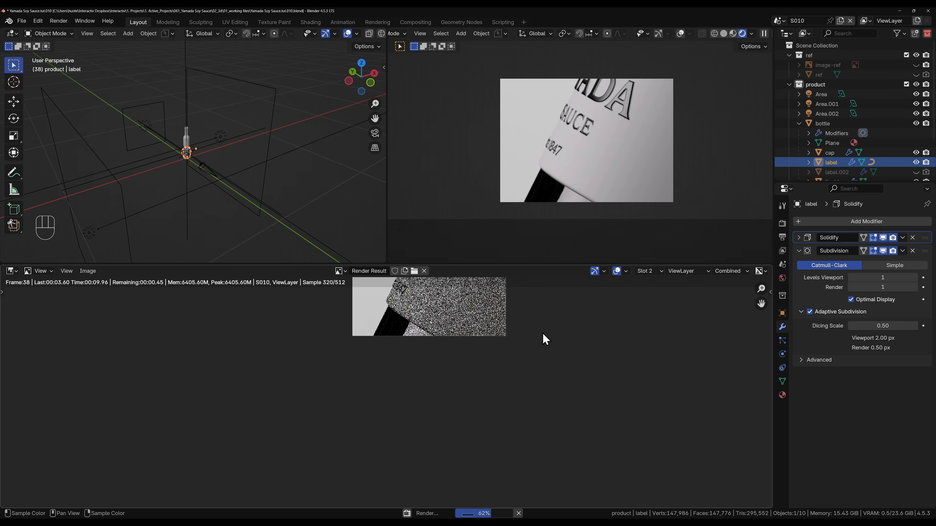
scroll(453, 364, "up", 5)
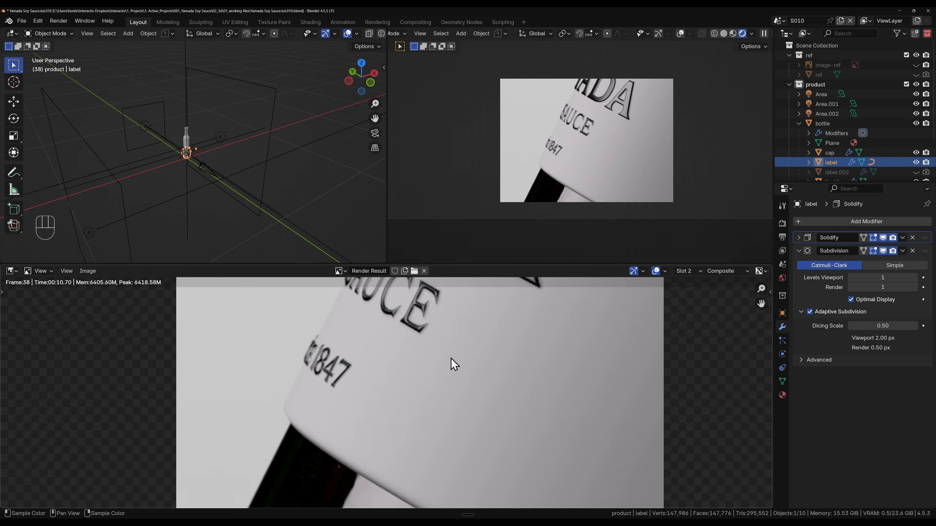
middle_click_drag(452, 362, 404, 411)
scroll(404, 401, "down", 3)
scroll(391, 450, "up", 1)
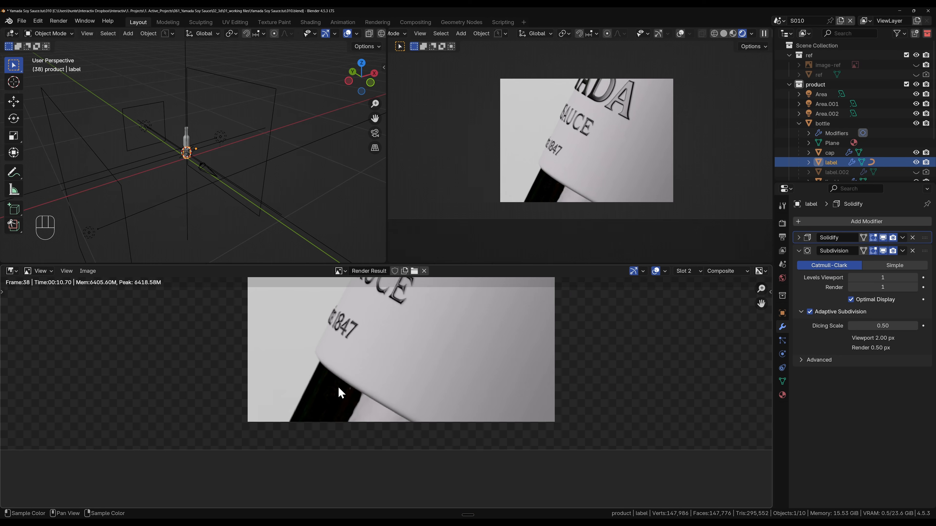
middle_click_drag(477, 360, 467, 395)
scroll(468, 382, "down", 1)
scroll(464, 354, "up", 1)
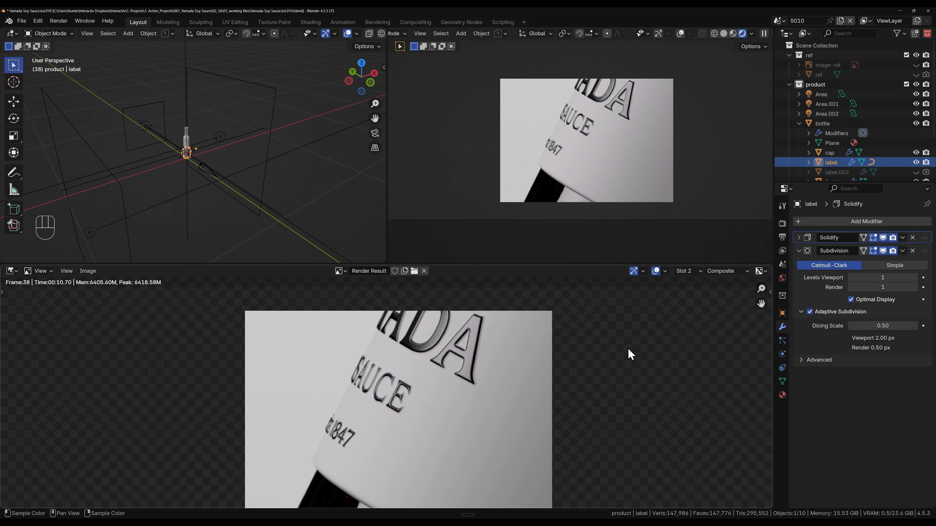
Step: Return the adaptive subdivision Dicing Scale to 1 and render the region into Slot 1
left_click(692, 271)
left_click(693, 283)
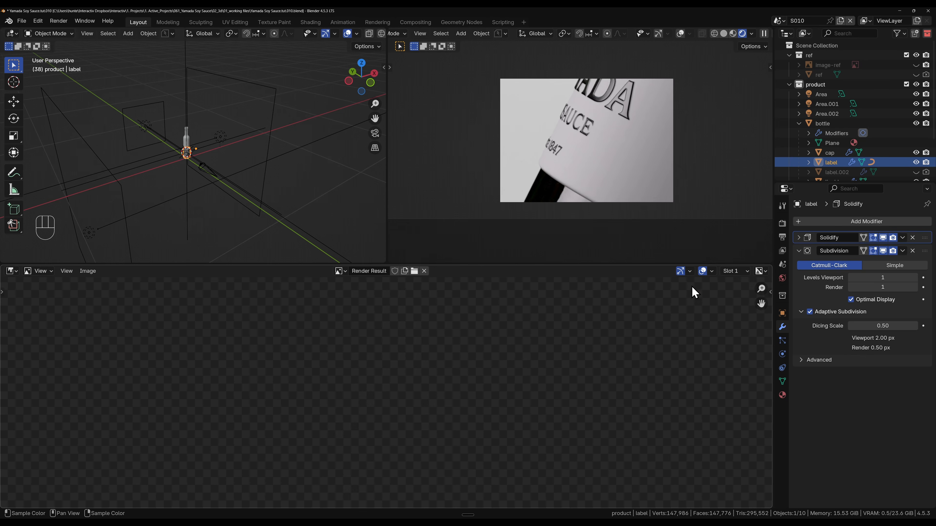
left_click(726, 272)
left_click(732, 295)
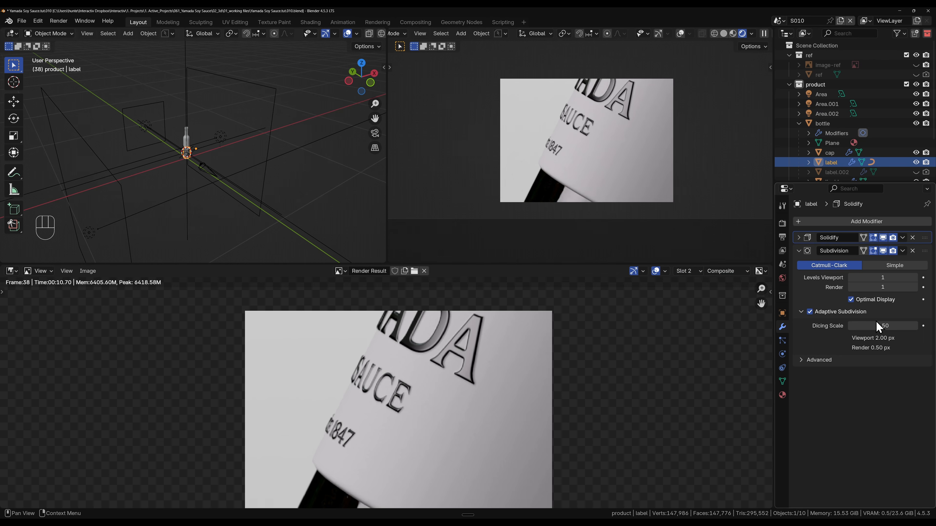
left_click(899, 325)
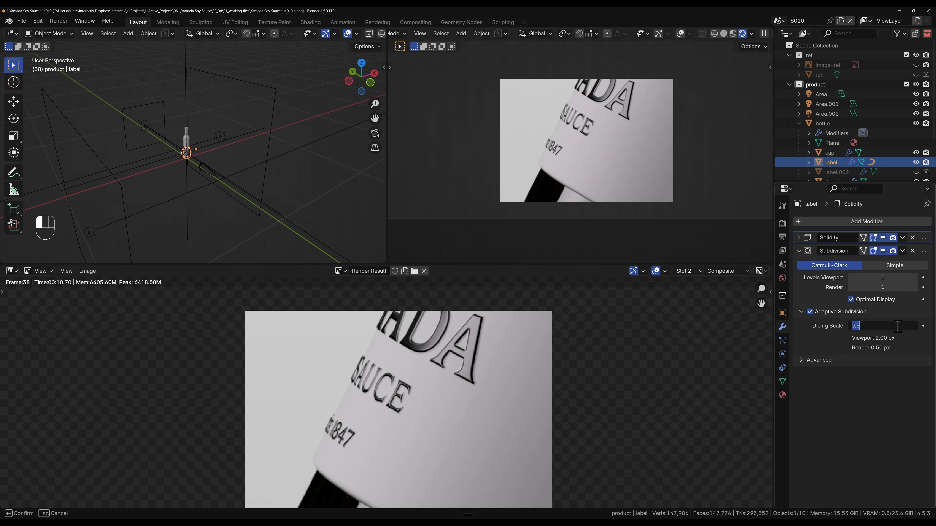
type("1")
key("Return")
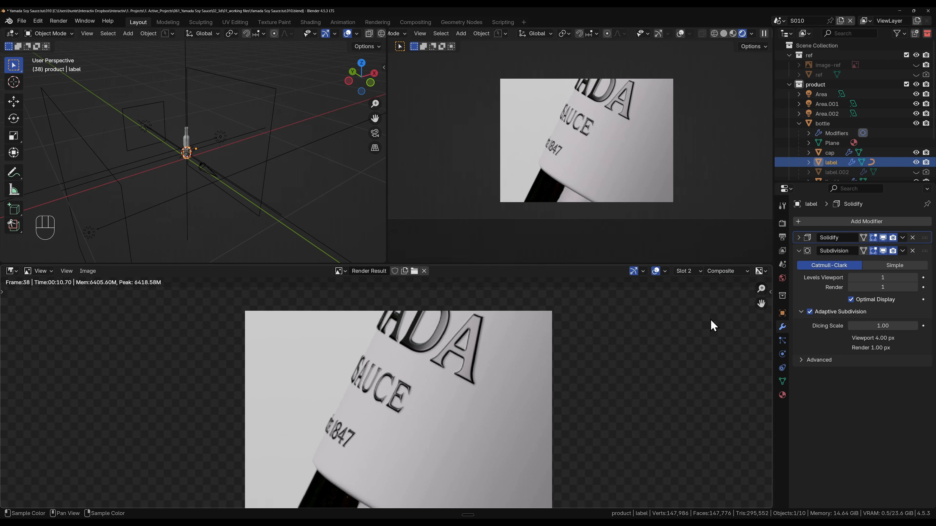
left_click(691, 270)
left_click(690, 286)
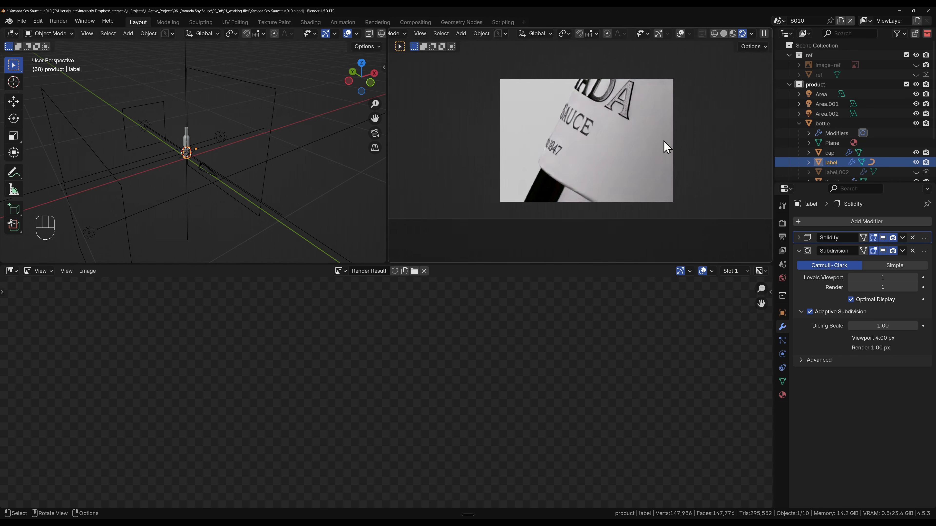
key("F12")
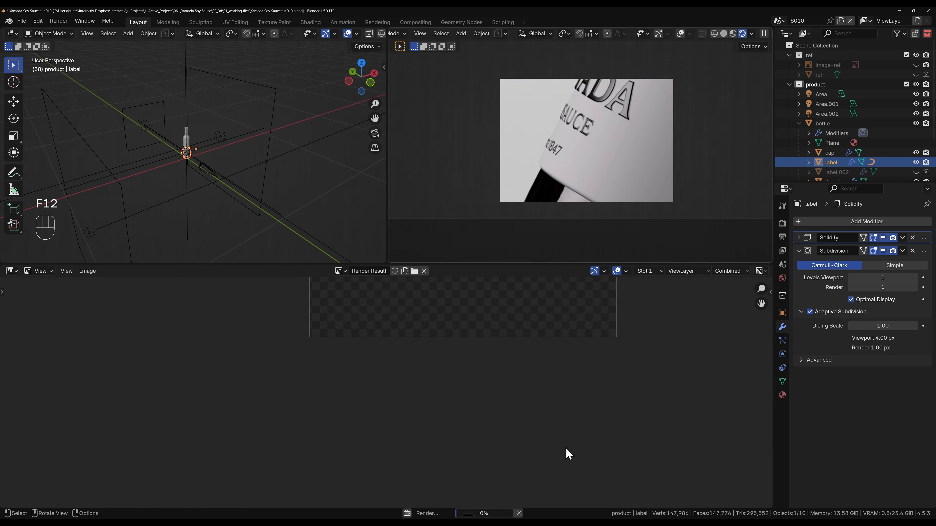
Step: Compare the label's lettering and lower edge between the Slot 1 and Slot 2 renders
middle_click_drag(400, 336, 427, 334)
middle_click_drag(415, 449, 425, 374)
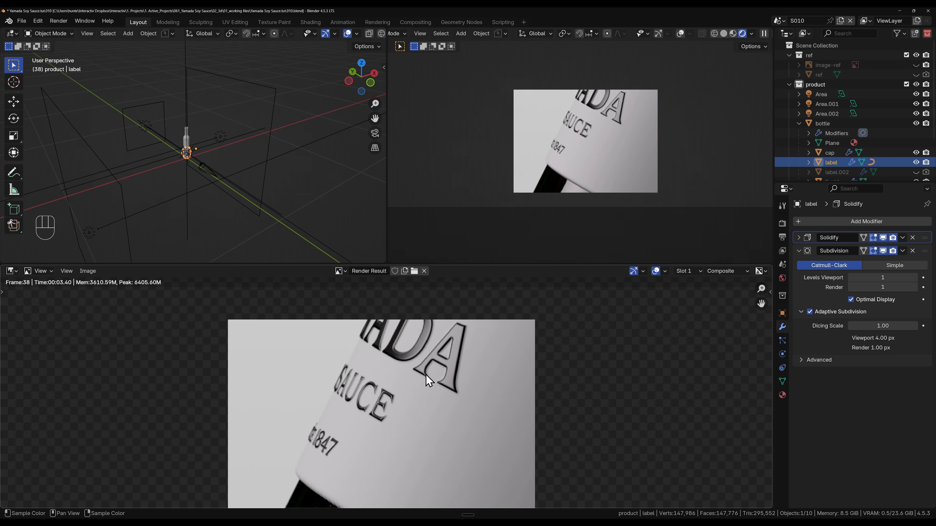
middle_click_drag(414, 412, 424, 372)
scroll(419, 383, "down", 1)
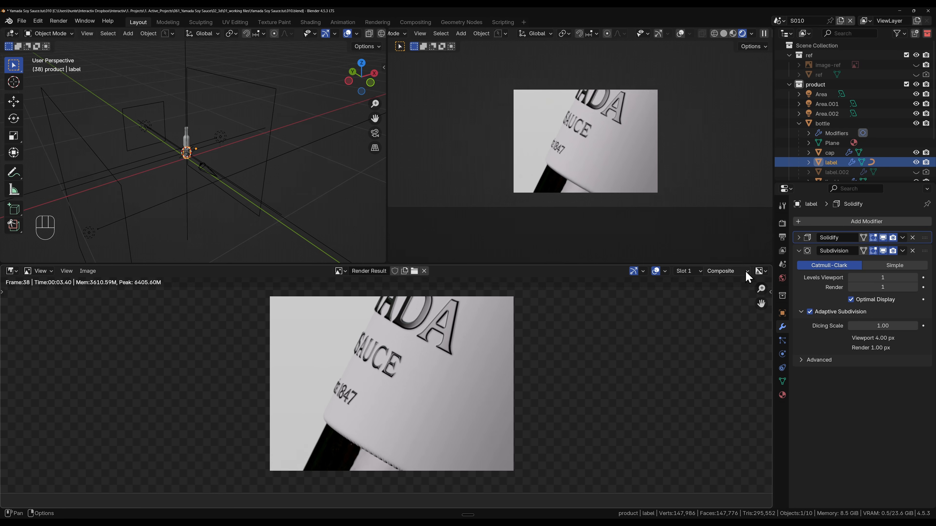
left_click(696, 270)
left_click(693, 300)
left_click(695, 271)
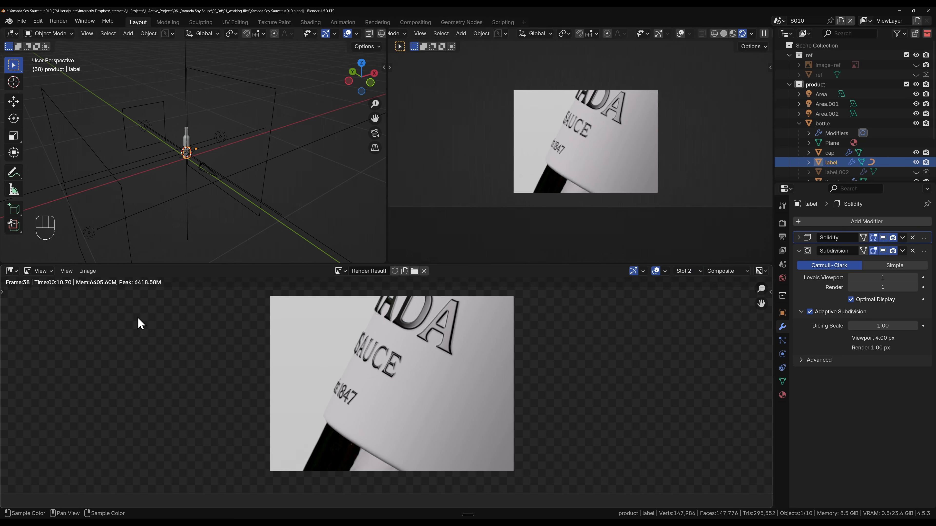
left_click(685, 273)
left_click(692, 285)
key("Escape")
Step: Examine the mapping, texture and normal nodes that feed the red Principled BSDF in the label's material
middle_click_drag(208, 440, 642, 437)
scroll(403, 441, "down", 6)
middle_click_drag(323, 440, 733, 404)
middle_click_drag(305, 427, 377, 432)
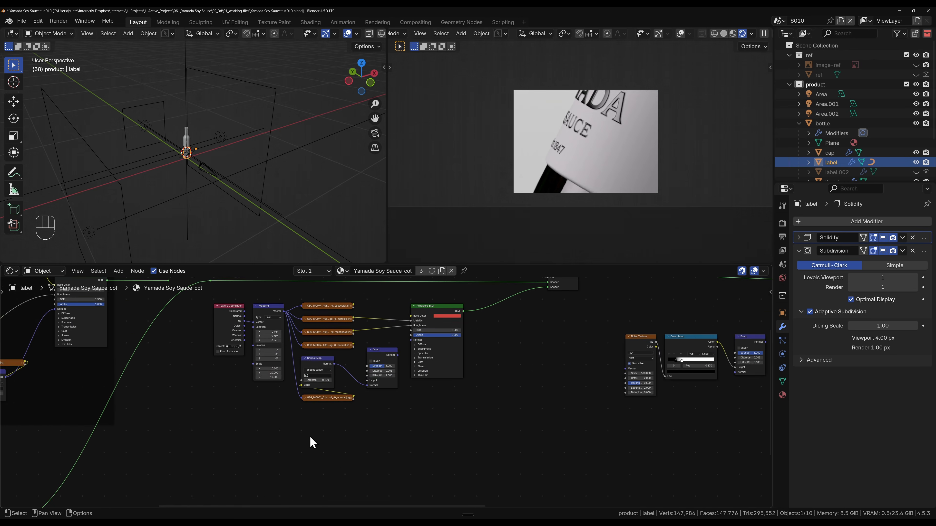
scroll(313, 435, "up", 5)
middle_click_drag(433, 403, 614, 447)
scroll(605, 457, "down", 4)
middle_click_drag(501, 448, 515, 449)
left_click_drag(496, 466, 324, 334)
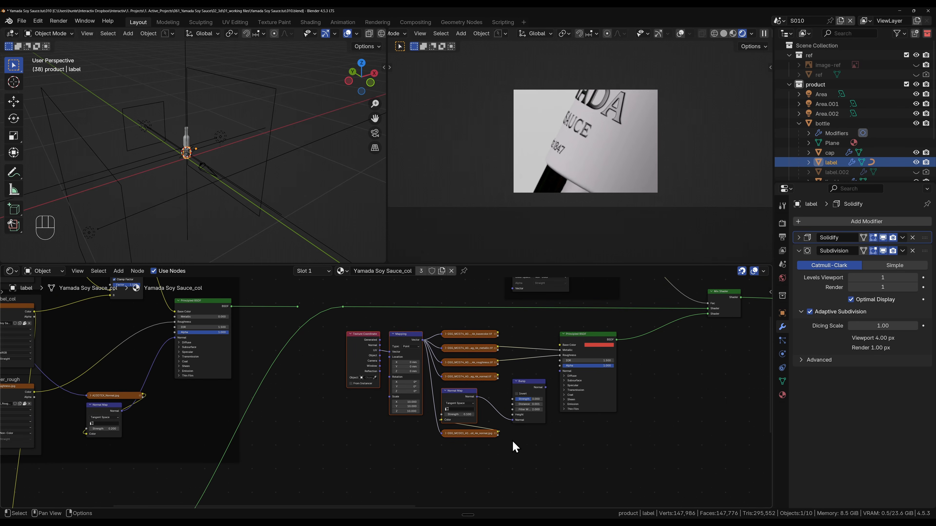
scroll(512, 441, "up", 3)
middle_click_drag(567, 471, 360, 441)
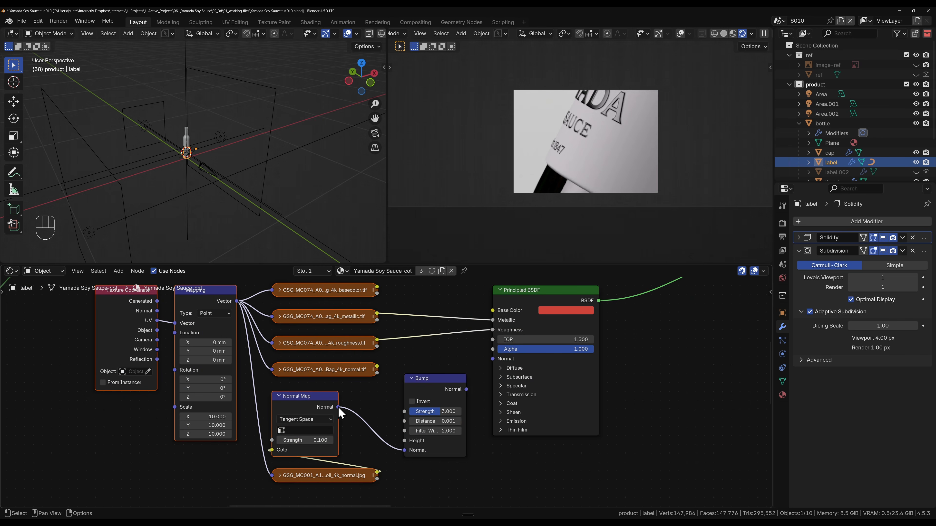
Step: Try bypassing the Bump node by linking the Normal Map directly to the red Principled BSDF's Normal input
left_click_drag(339, 407, 379, 401)
key("Escape")
left_click_drag(393, 371, 472, 466)
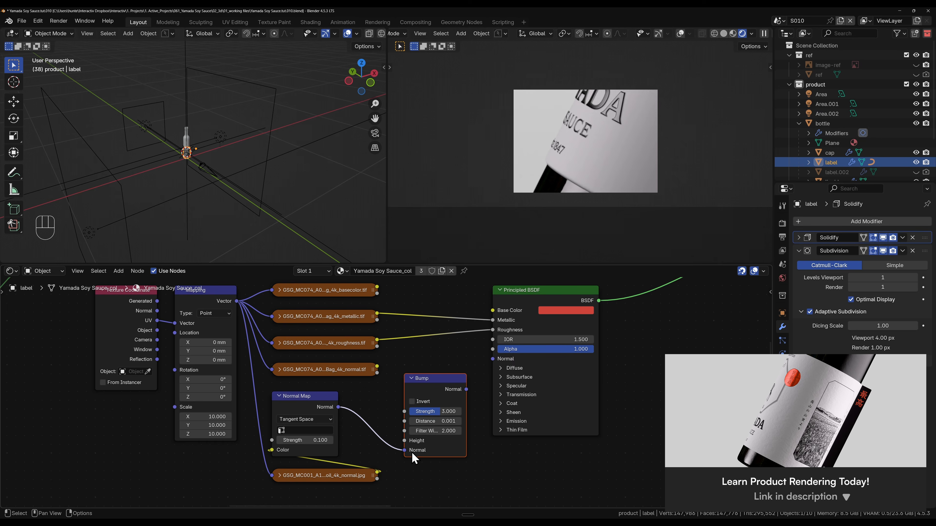
left_click_drag(401, 451, 493, 359)
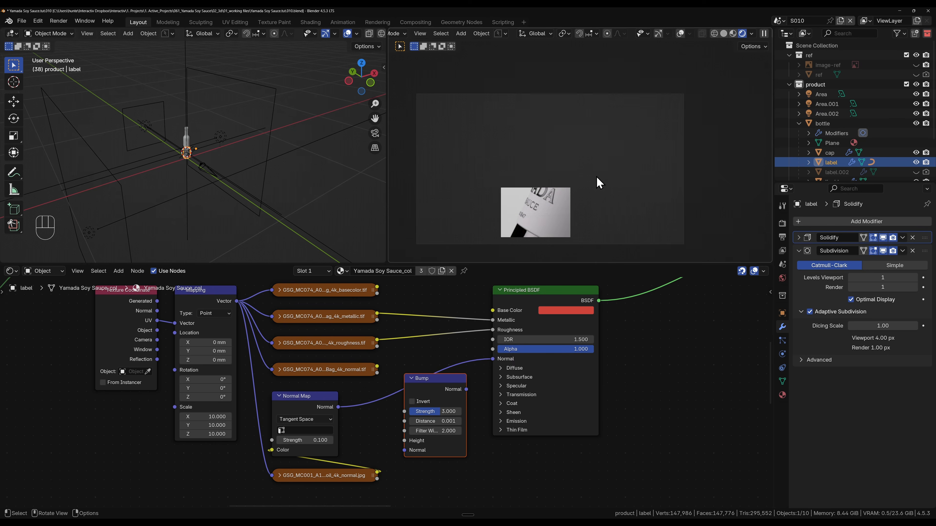
Step: Redefine the camera view's render region around the label's red circle and inspect the circle's surface up close
key("ctrl+b")
left_click_drag(553, 106, 631, 165)
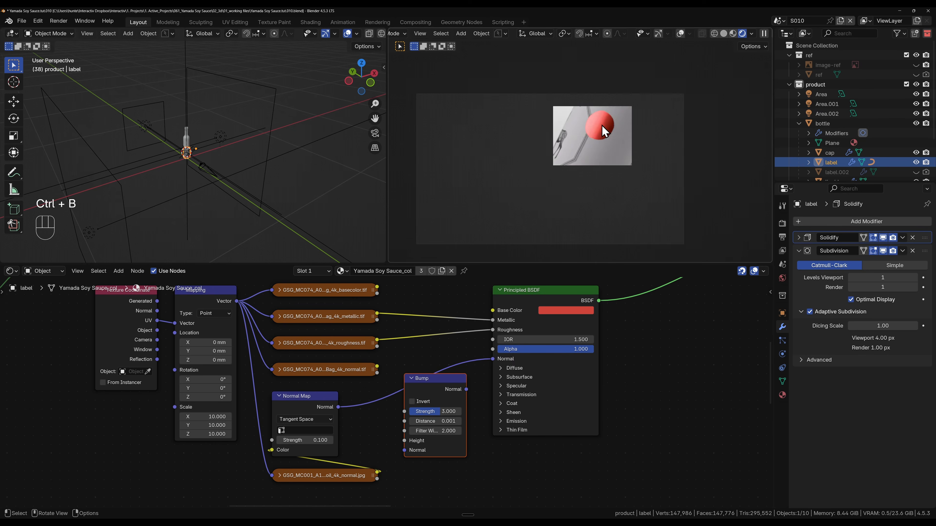
scroll(625, 197, "up", 6)
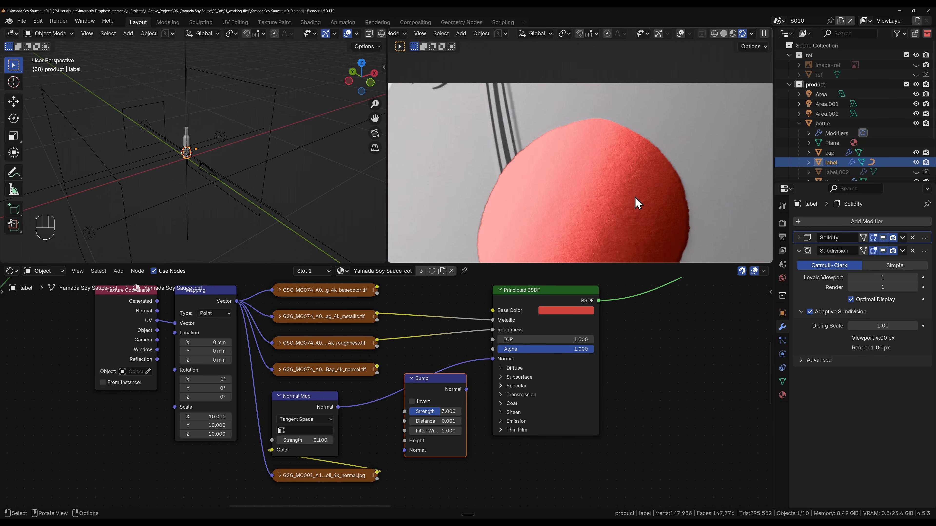
scroll(536, 194, "down", 4)
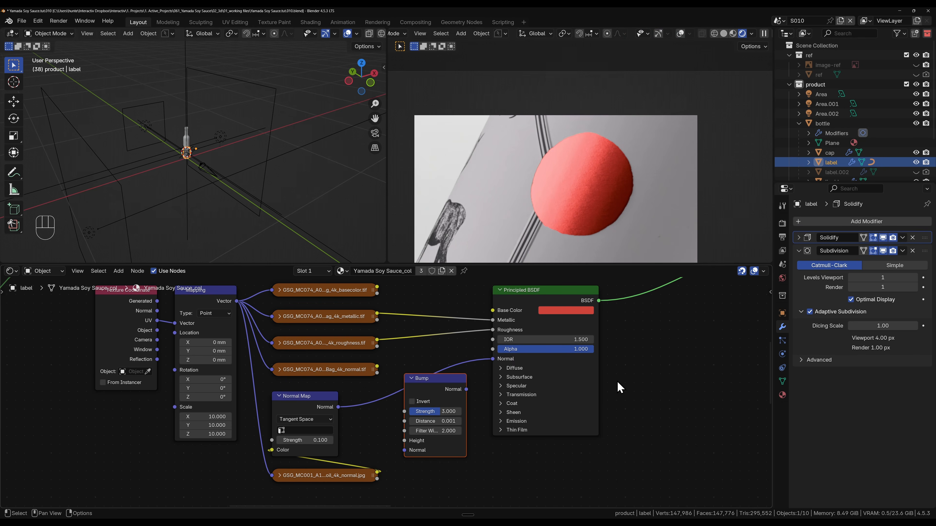
Step: Examine the displacement nodes of the label's material alongside the red circle in the rendered view
scroll(622, 379, "down", 3)
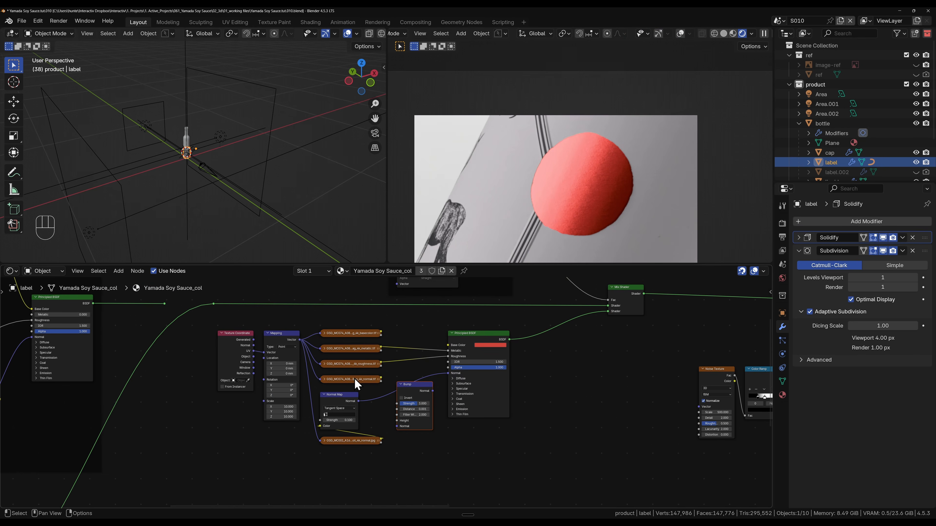
middle_click_drag(617, 418, 311, 385)
scroll(682, 414, "down", 3)
middle_click_drag(670, 413, 461, 418)
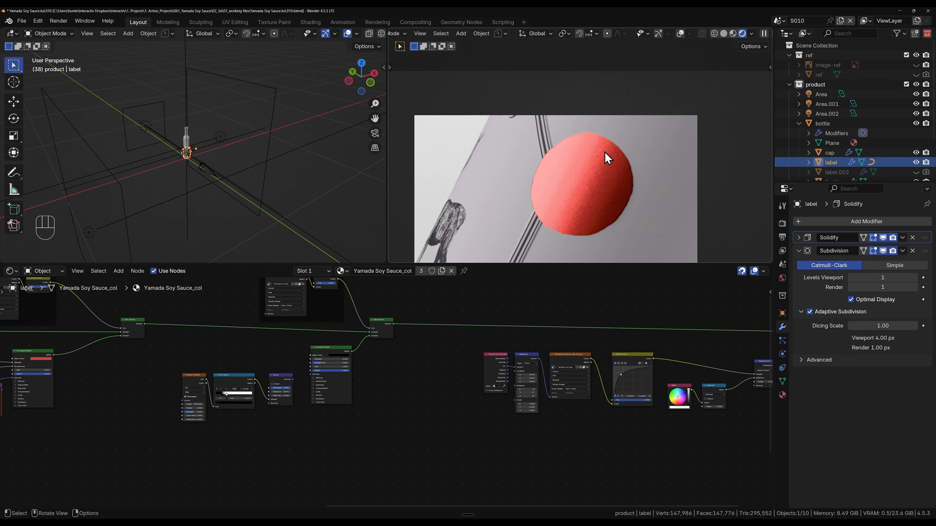
scroll(604, 173, "up", 1)
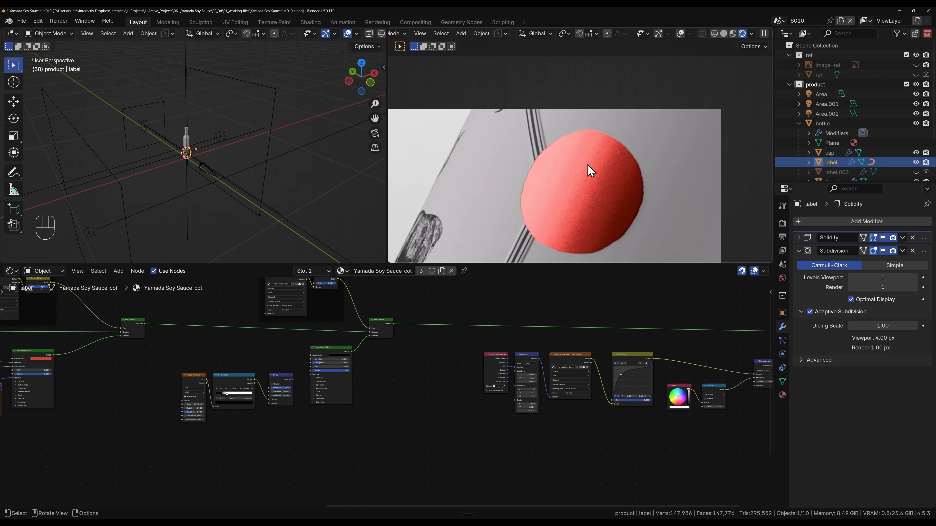
Step: Route the Normal Map through the Bump node's Normal input and link the Bump output to the red Principled BSDF's Normal
middle_click_drag(119, 464, 486, 434)
scroll(391, 414, "up", 3)
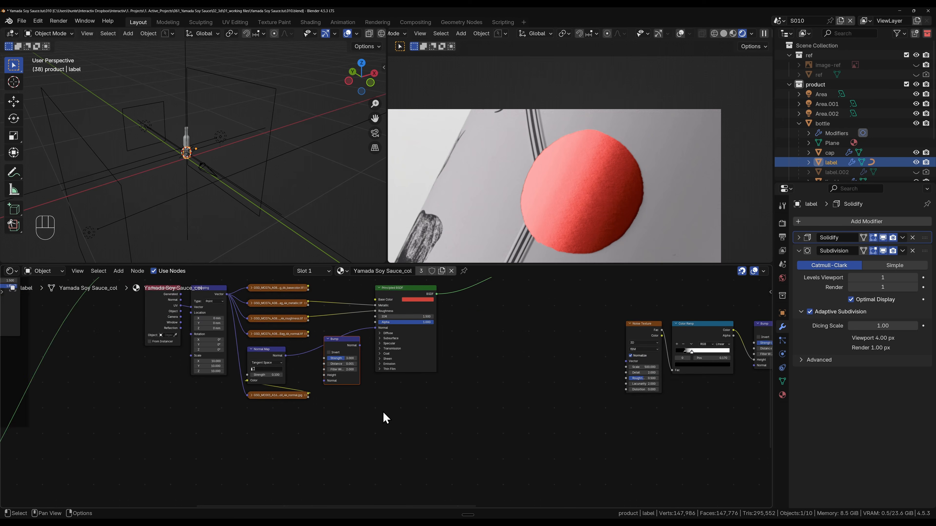
left_click_drag(268, 348, 313, 379)
middle_click_drag(374, 385, 408, 419)
scroll(407, 418, "down", 1)
scroll(398, 417, "up", 6)
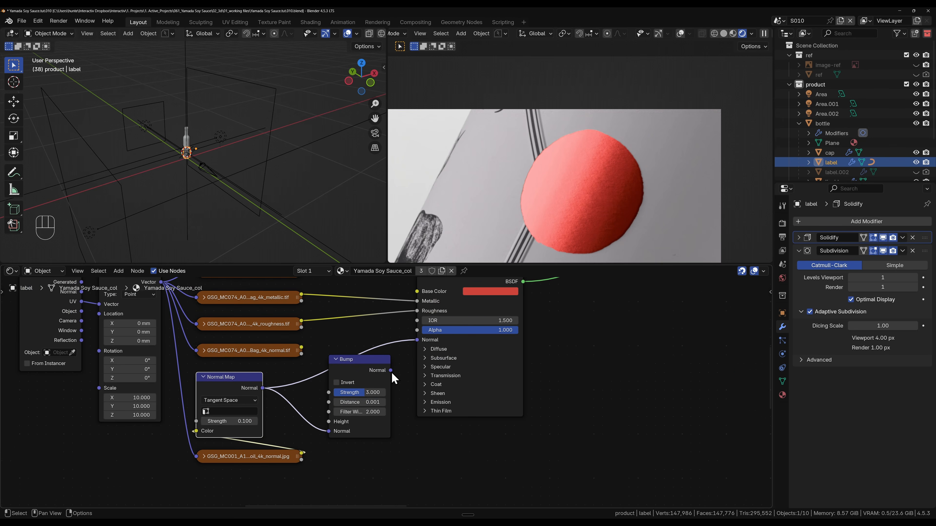
left_click_drag(390, 370, 417, 340)
Step: Link the displacement section's RGB Curves Color output to the Height input of the red material's Bump node
scroll(364, 452, "down", 6)
middle_click_drag(627, 410, 407, 408)
middle_click_drag(635, 460, 437, 450)
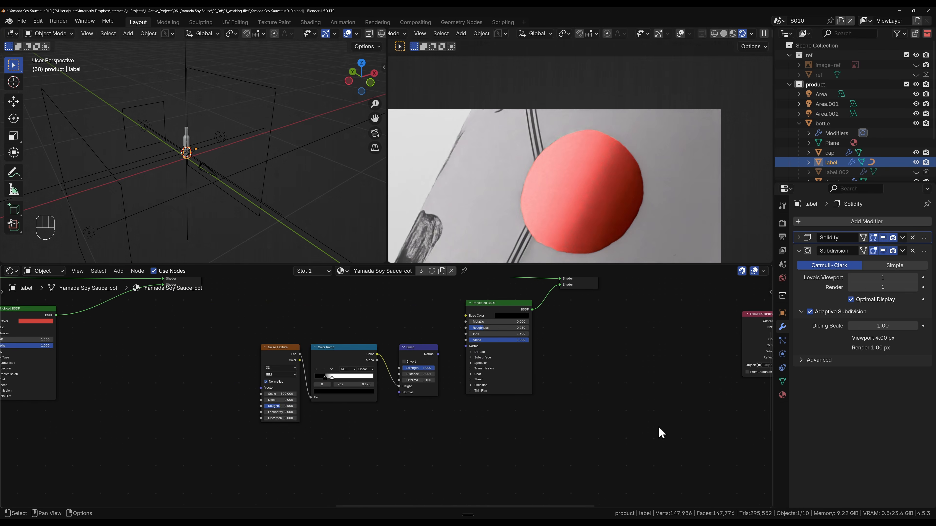
scroll(660, 432, "down", 2)
middle_click_drag(660, 432, 349, 430)
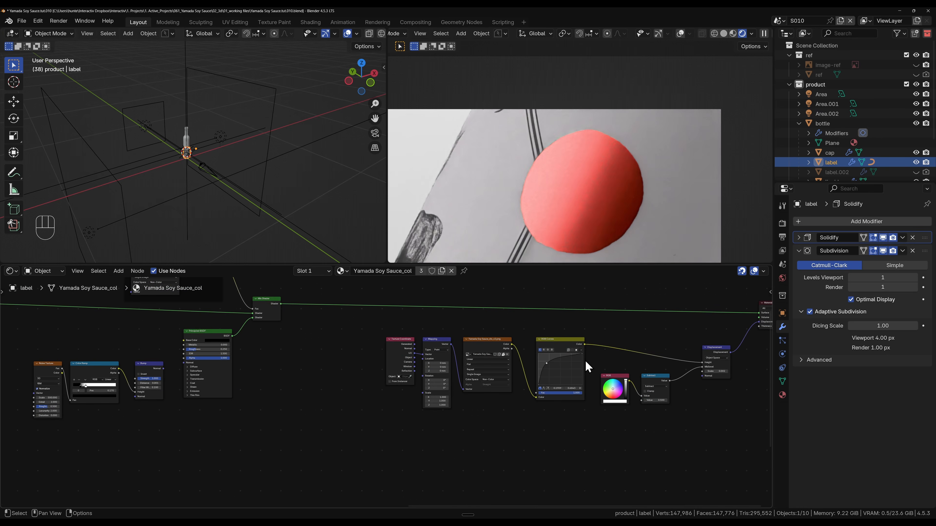
left_click_drag(585, 344, 195, 409)
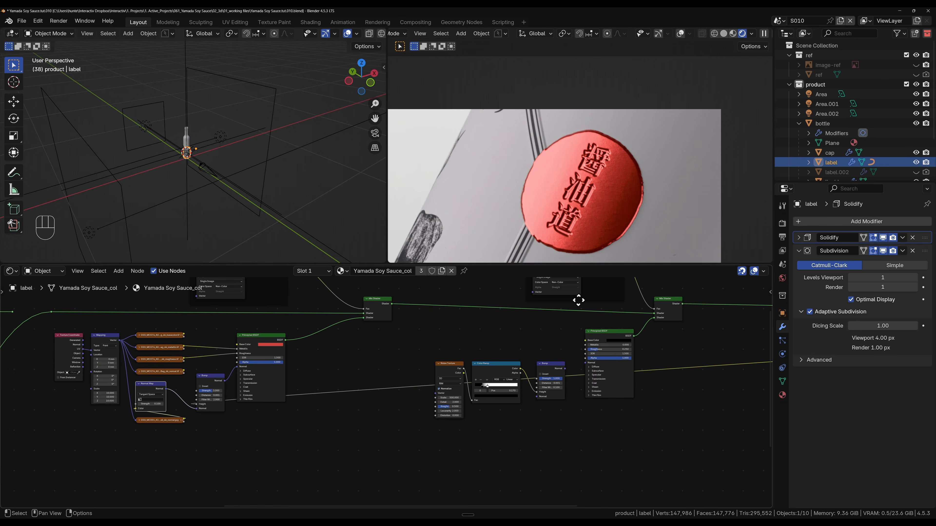
Step: Try a strength of 2 on the red material's Bump node, comparing the embossed circle, and return it to 3
scroll(292, 438, "up", 3)
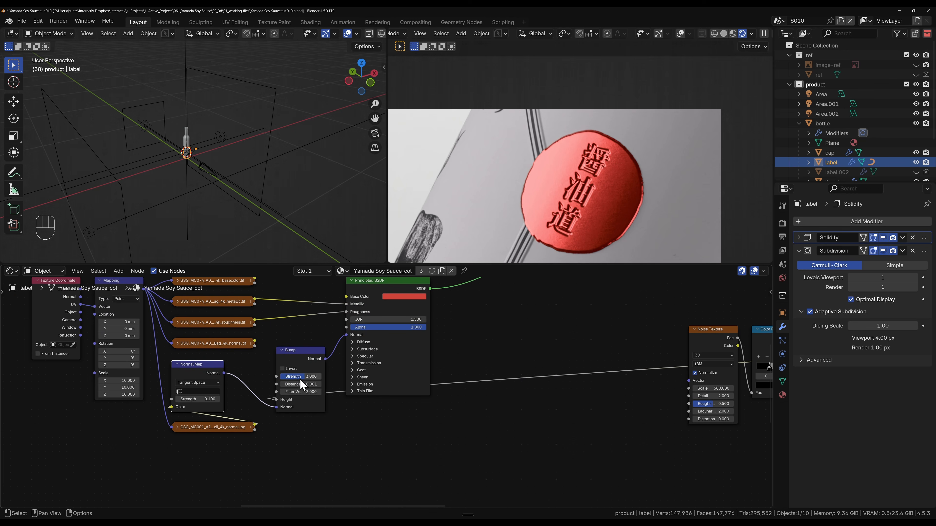
left_click(300, 376)
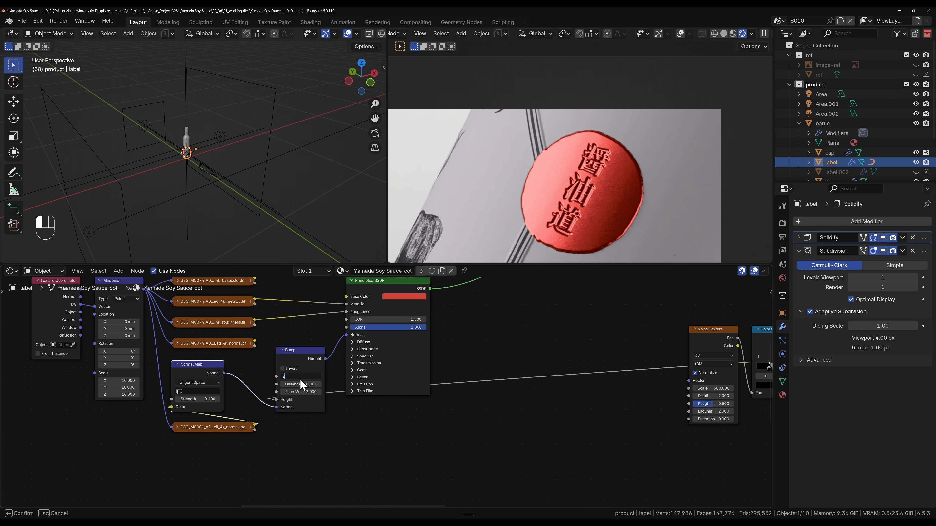
key("Return")
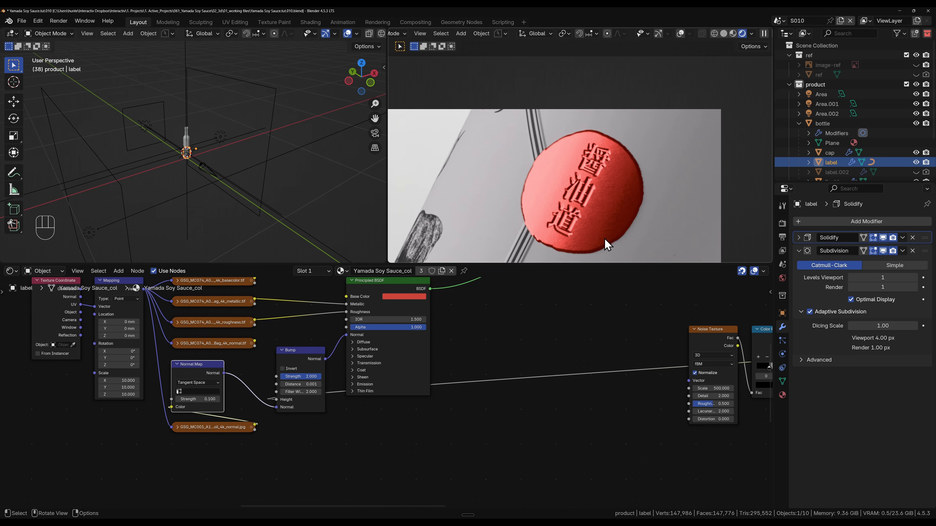
left_click(304, 376)
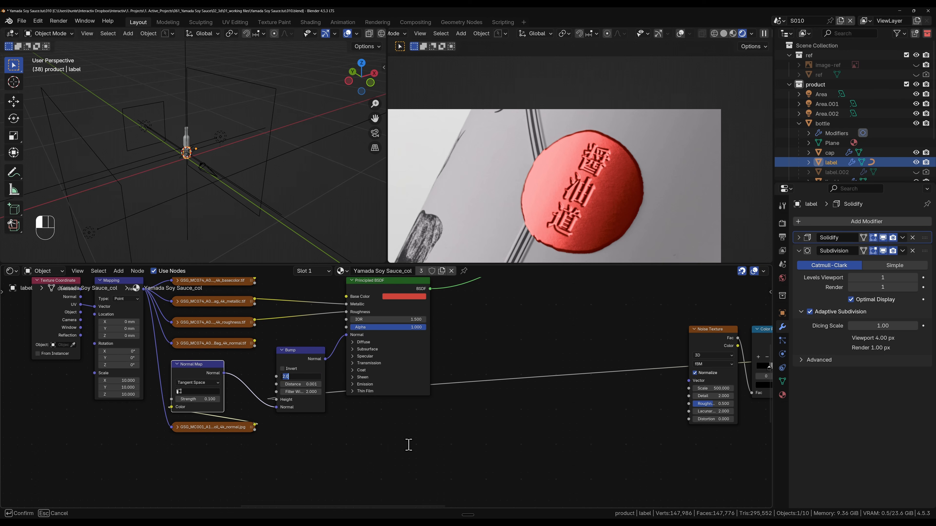
key("Return")
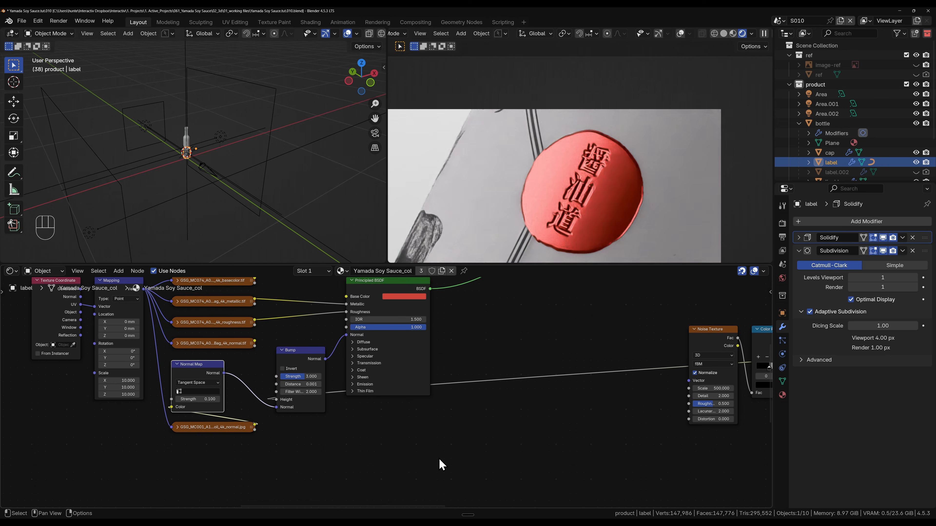
Step: Set the Displacement node's scale to 0.001
scroll(599, 411, "down", 3)
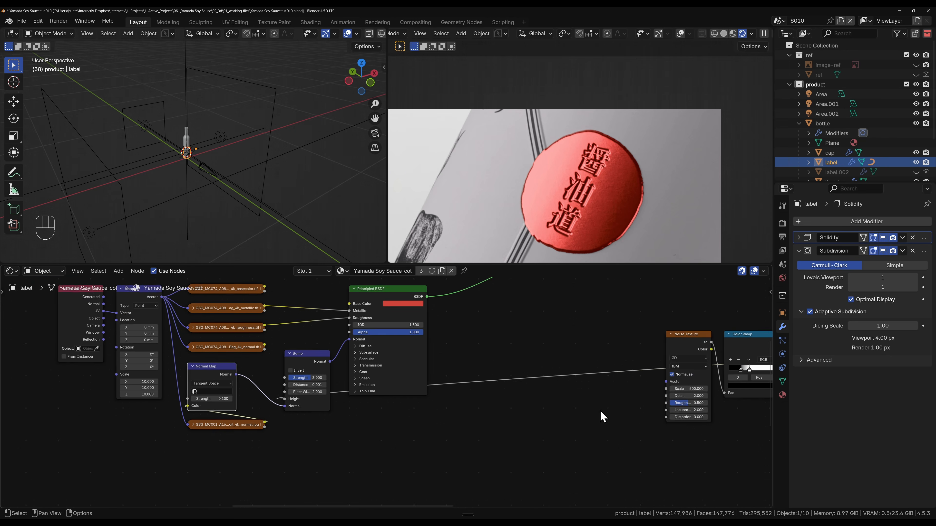
middle_click_drag(709, 431, 363, 440)
scroll(558, 441, "right", 5, "ctrl")
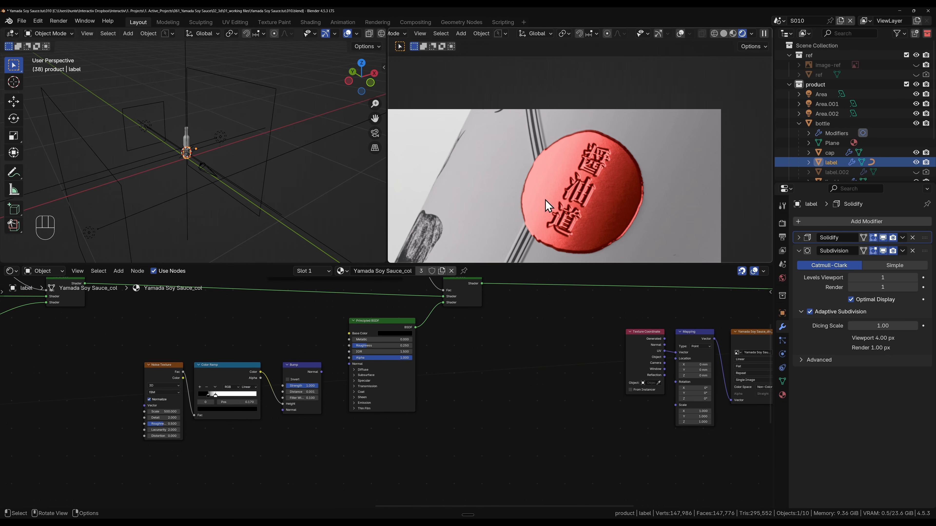
scroll(534, 407, "right", 8, "ctrl")
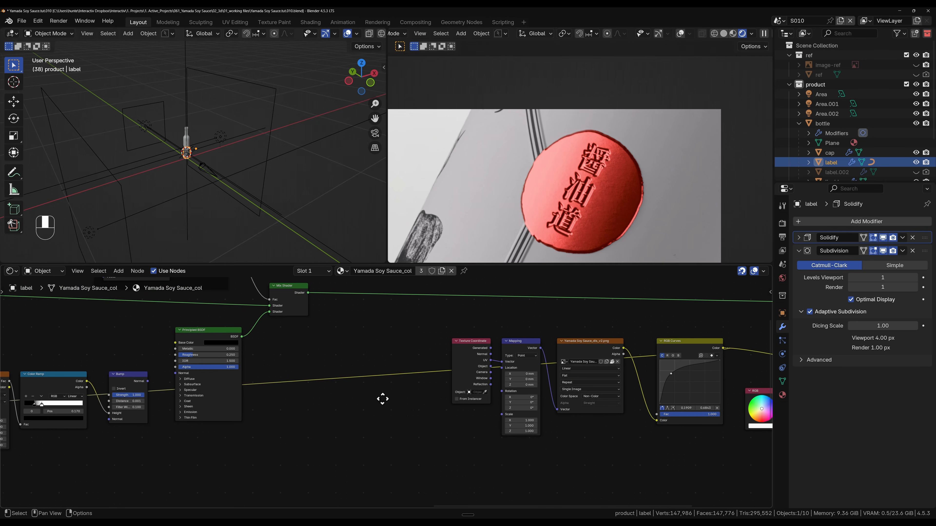
left_click(581, 374)
type("0.001")
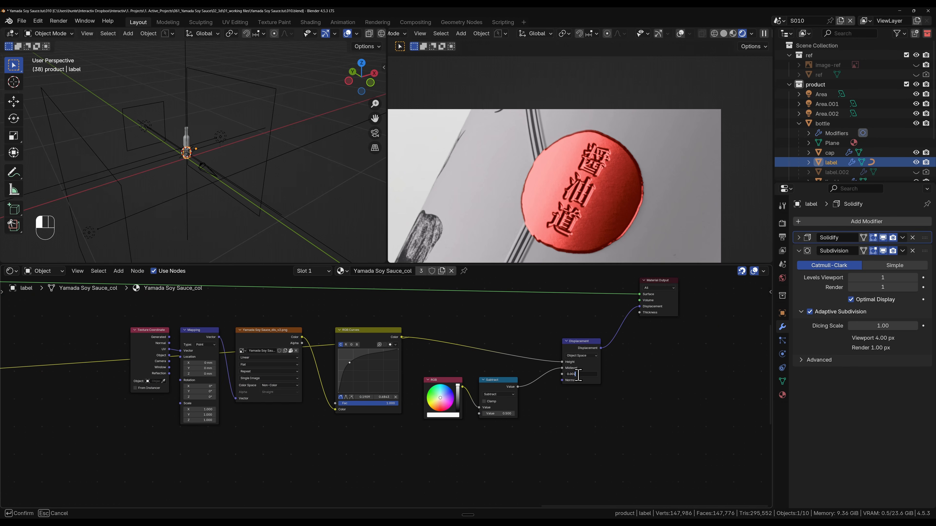
key("Return")
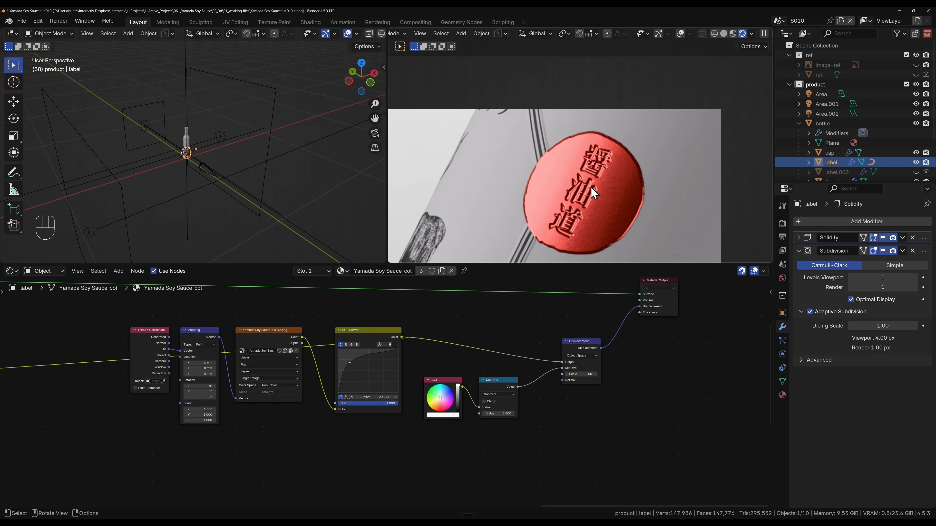
Step: Preview the RGB Curves output on the label and sample its flat background colour into the RGB node feeding the displacement Midlevel
scroll(493, 193, "down", 4)
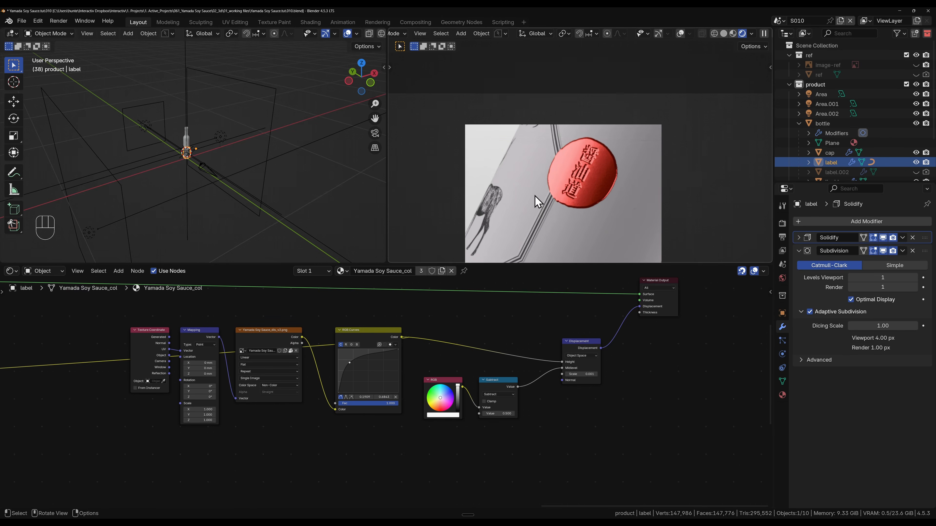
key("shift+alt+z")
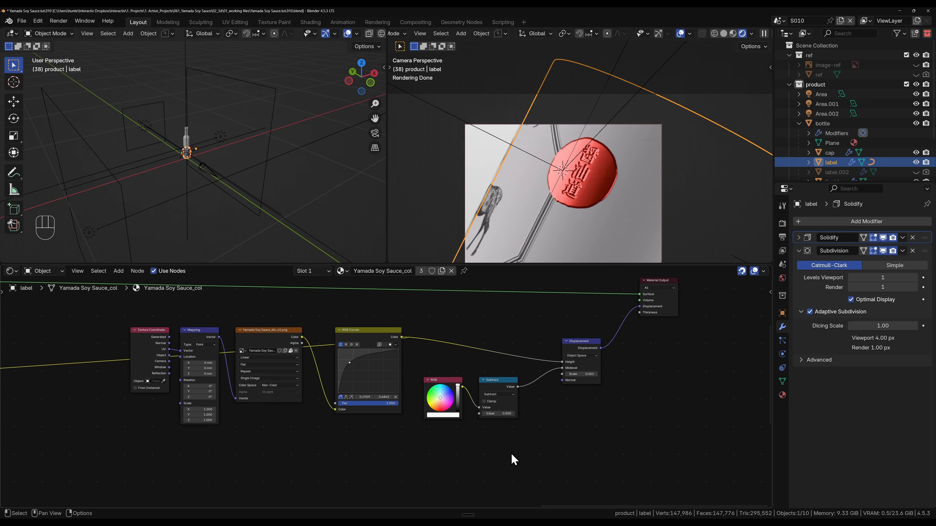
scroll(418, 451, "up", 2)
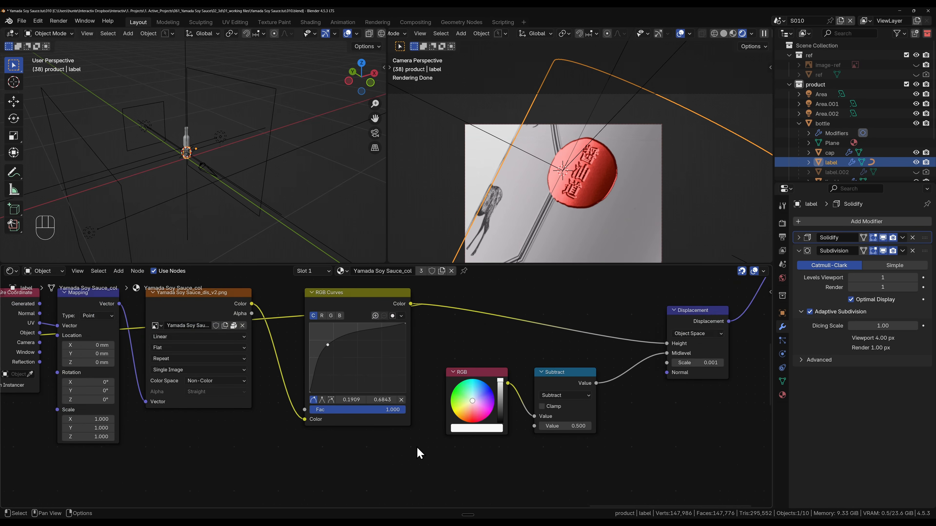
left_click(385, 305, "ctrl+shift")
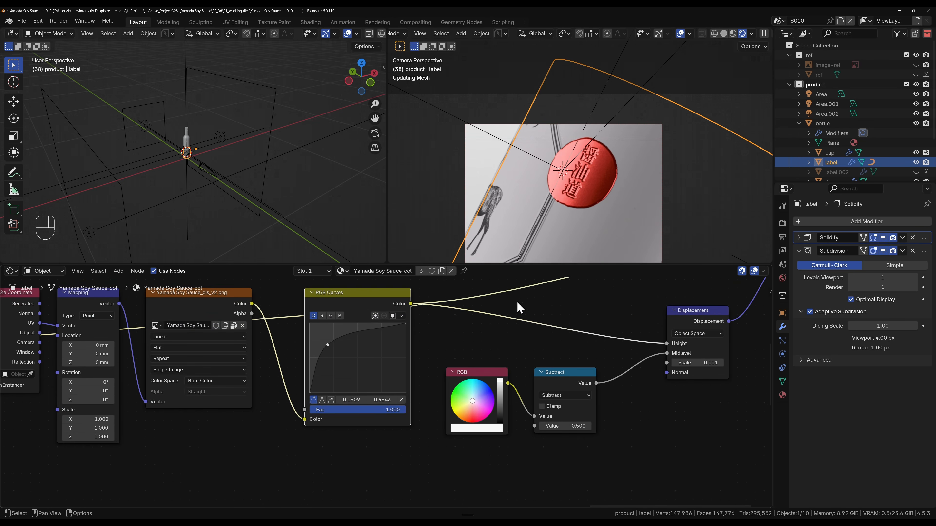
left_click(481, 427)
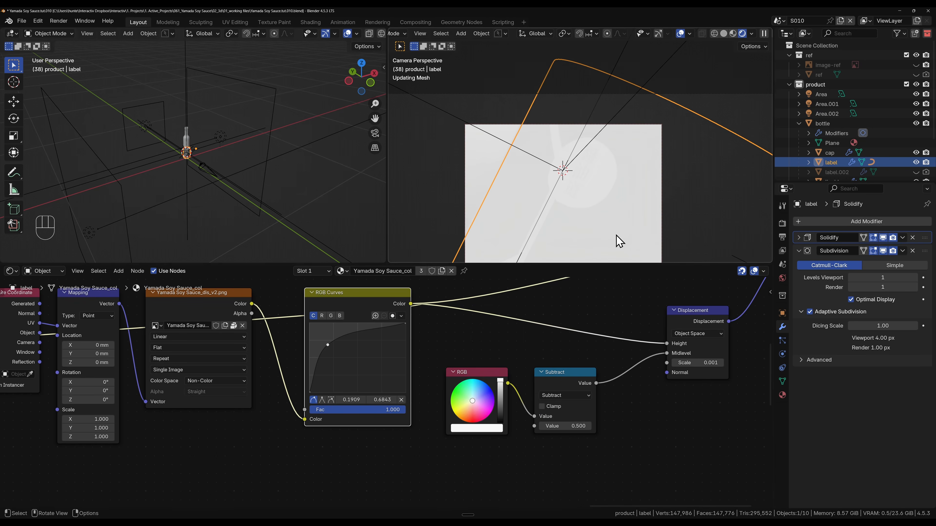
left_click(494, 430)
left_click(527, 411)
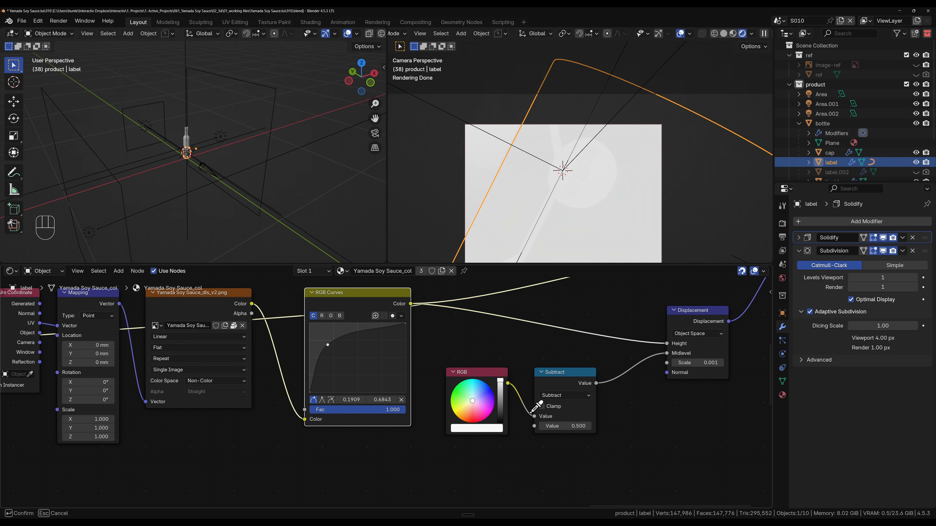
left_click(609, 243)
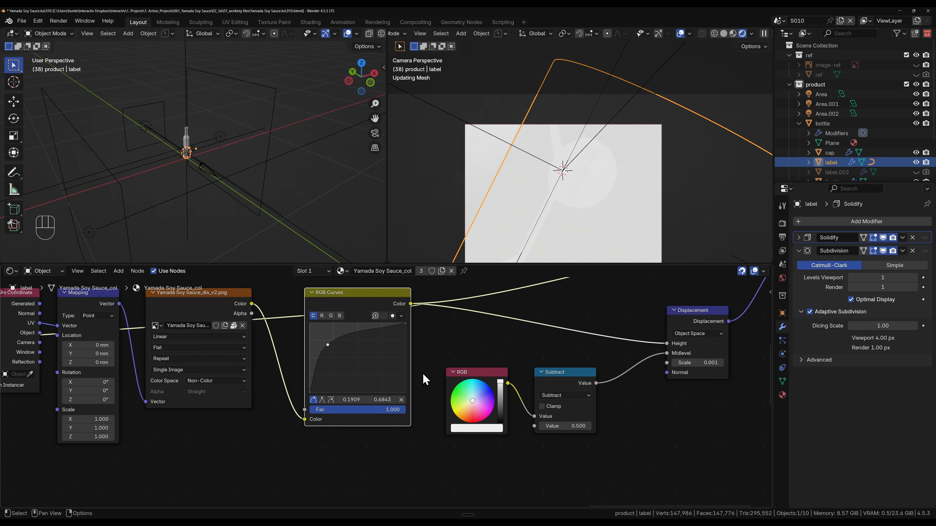
Step: Restore the full label material in the rendered view by reconnecting the last Mix Shader to the output surface
scroll(473, 347, "down", 2)
middle_click_drag(473, 348, 565, 367)
scroll(350, 324, "left", 6, "ctrl")
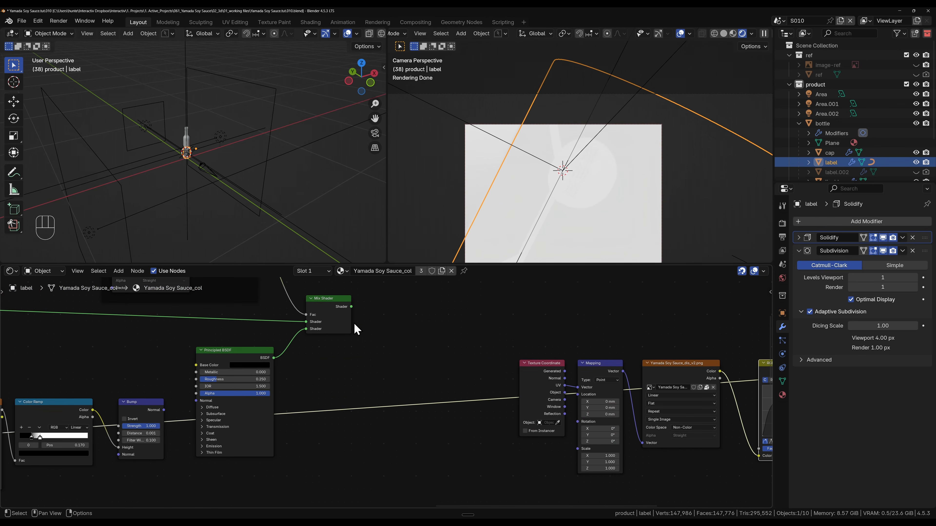
middle_click_drag(673, 334, 386, 328)
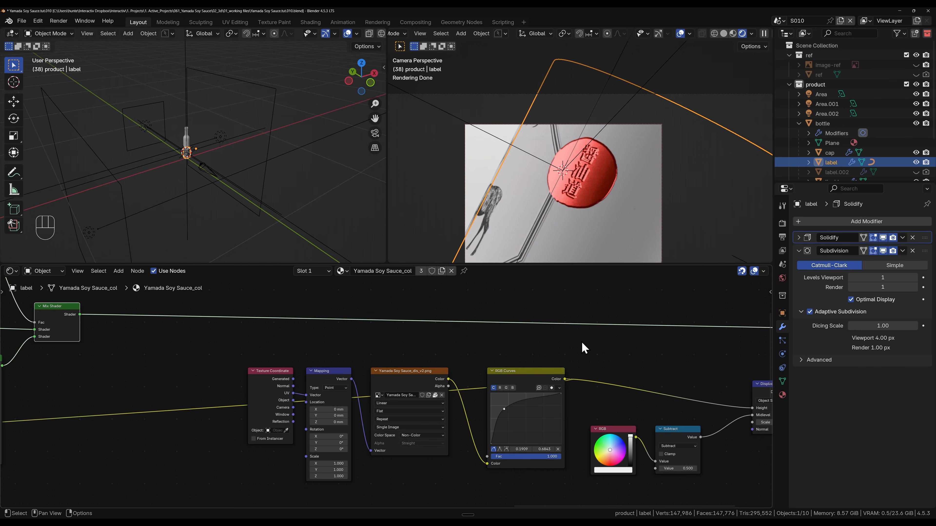
Step: Redefine the camera view's render region around the black ADA and SAUCE lettering near the label's lower edge
scroll(475, 368, "left", 6, "ctrl")
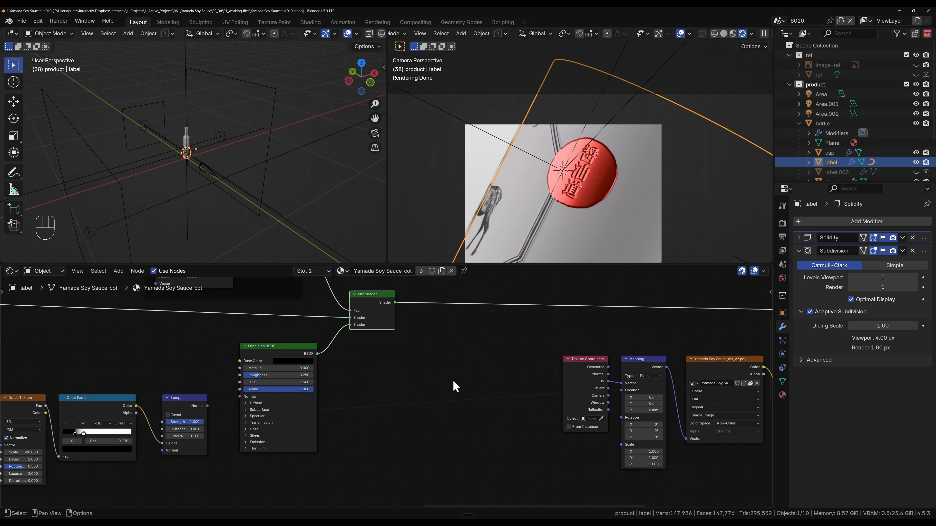
scroll(454, 386, "left", 4, "ctrl")
middle_click_drag(568, 240, 543, 171, "shift")
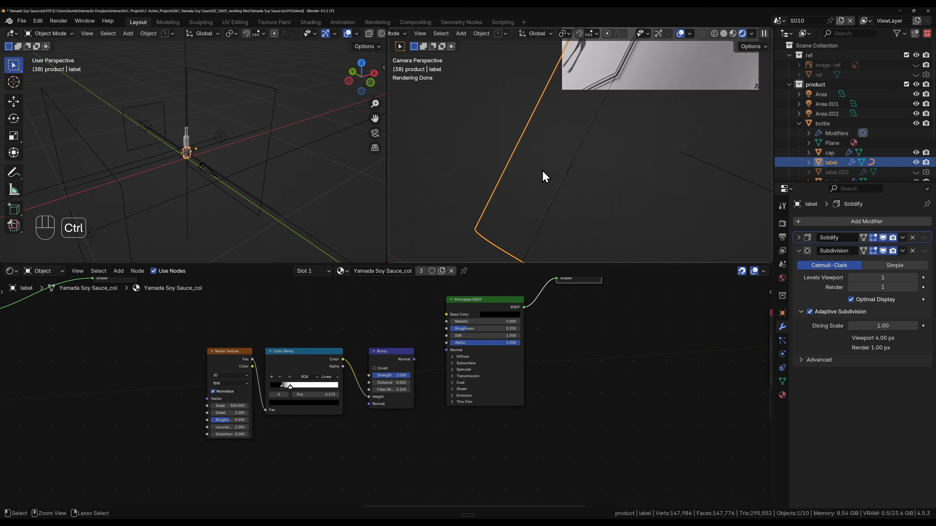
key("ctrl+b")
left_click_drag(443, 149, 646, 249)
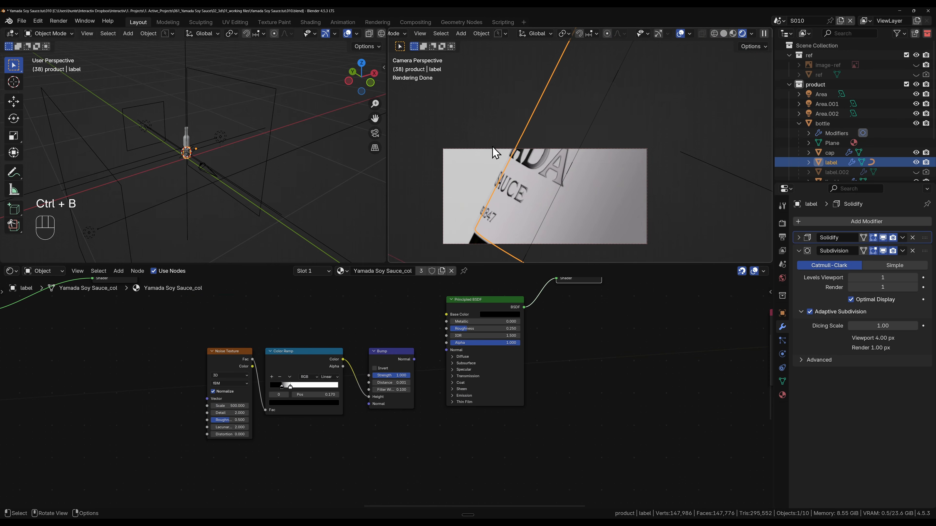
key("ctrl+b")
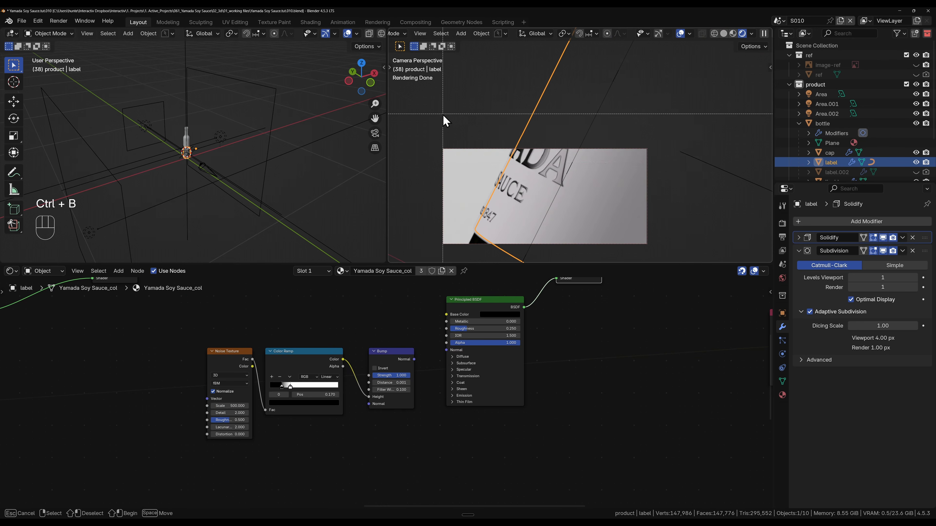
left_click_drag(434, 114, 646, 233)
Step: Preview the Noise Texture and the Color Ramp outputs on the label and inspect their patterns up close
scroll(405, 354, "up", 2)
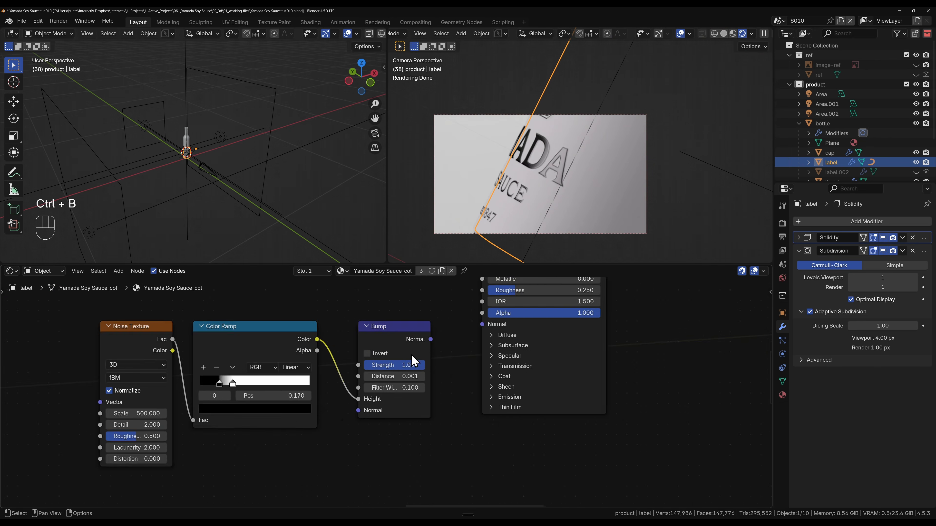
middle_click_drag(277, 327, 449, 341)
left_click(317, 341, "ctrl+shift")
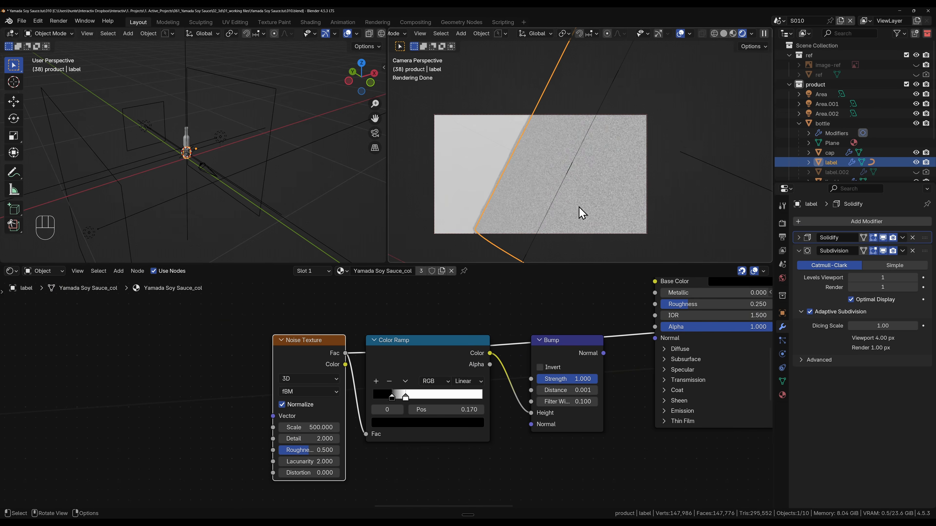
scroll(564, 184, "up", 3)
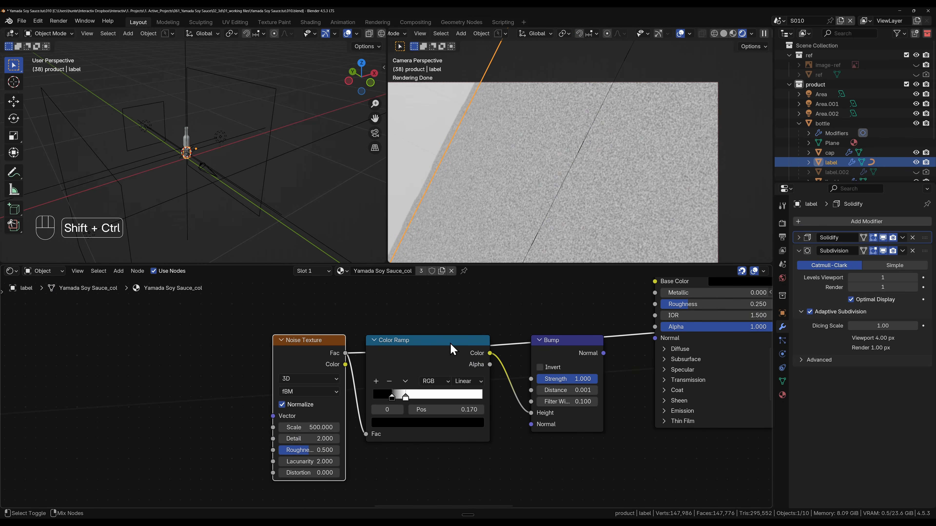
left_click(405, 341, "ctrl+shift")
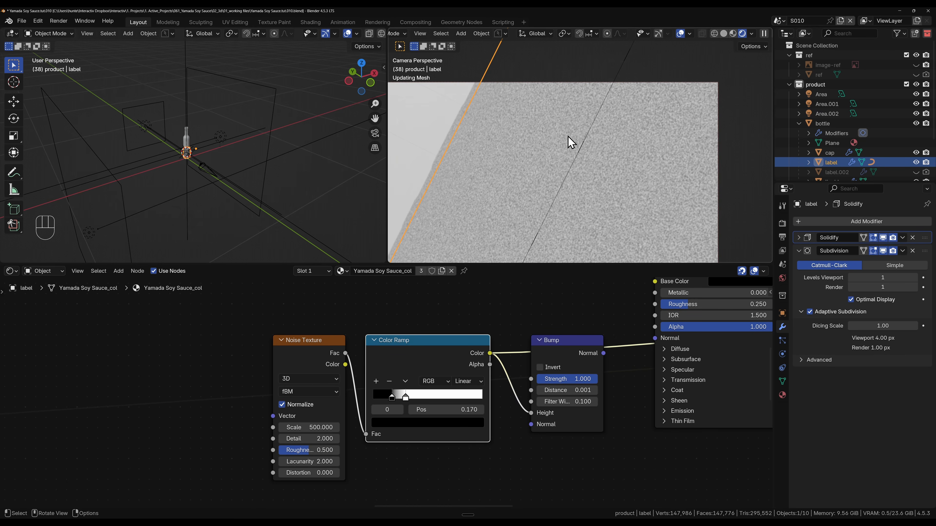
scroll(561, 171, "up", 2)
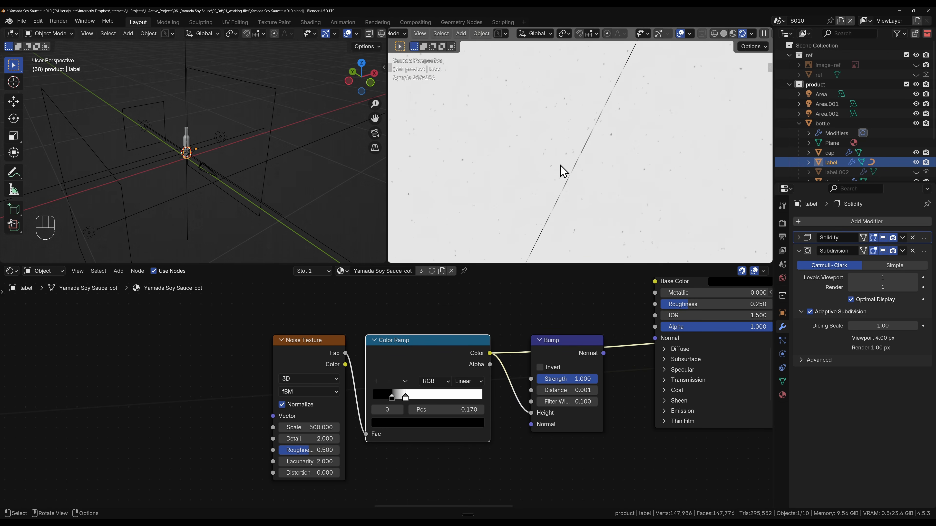
scroll(560, 166, "up", 1)
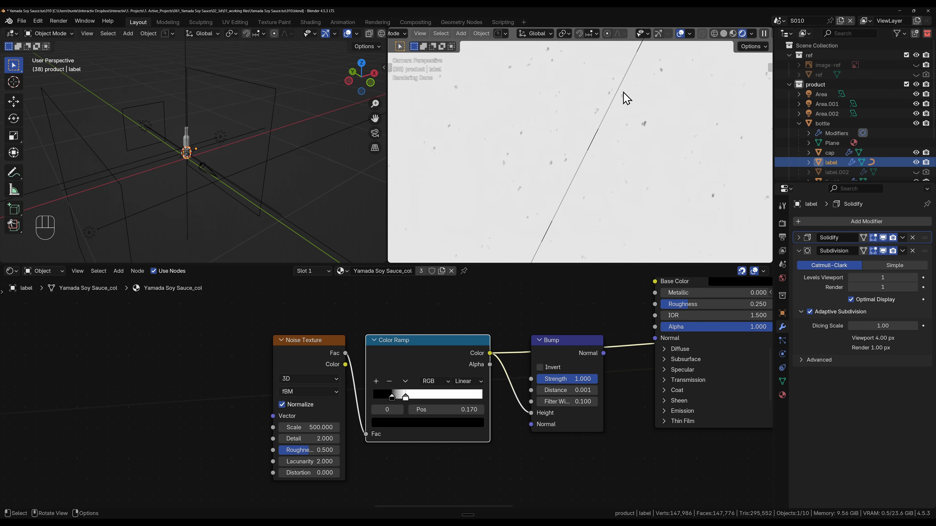
Step: Link the noise-driven Bump node's Normal output to the black Principled BSDF's Normal input
middle_click_drag(528, 315, 453, 315)
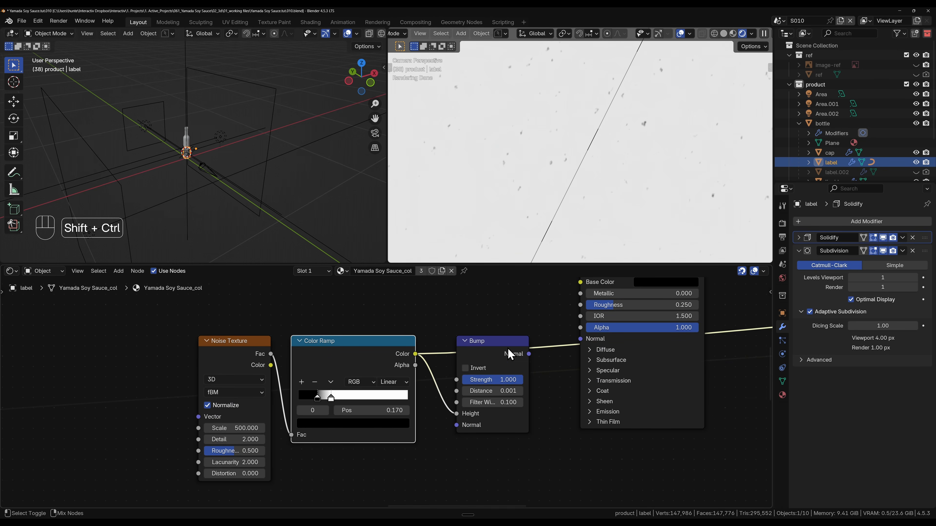
left_click(522, 360, "ctrl+shift")
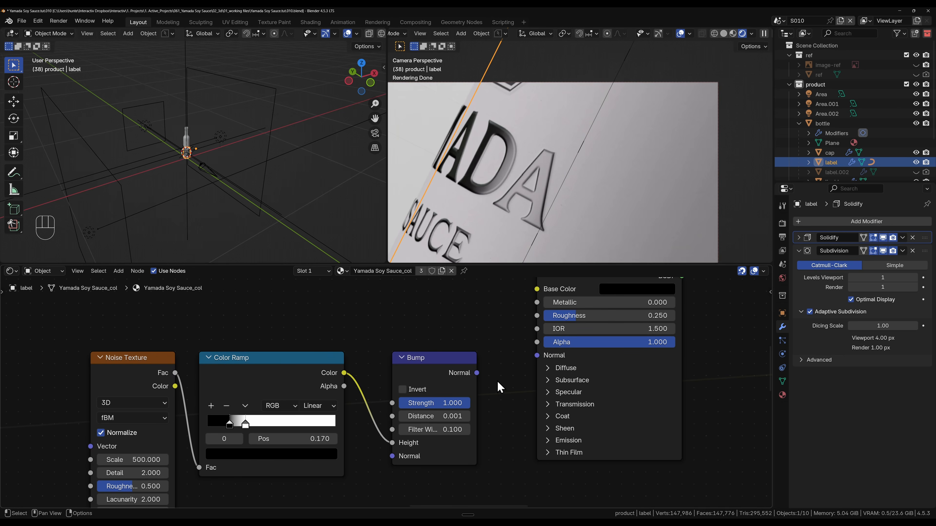
left_click_drag(477, 372, 535, 355)
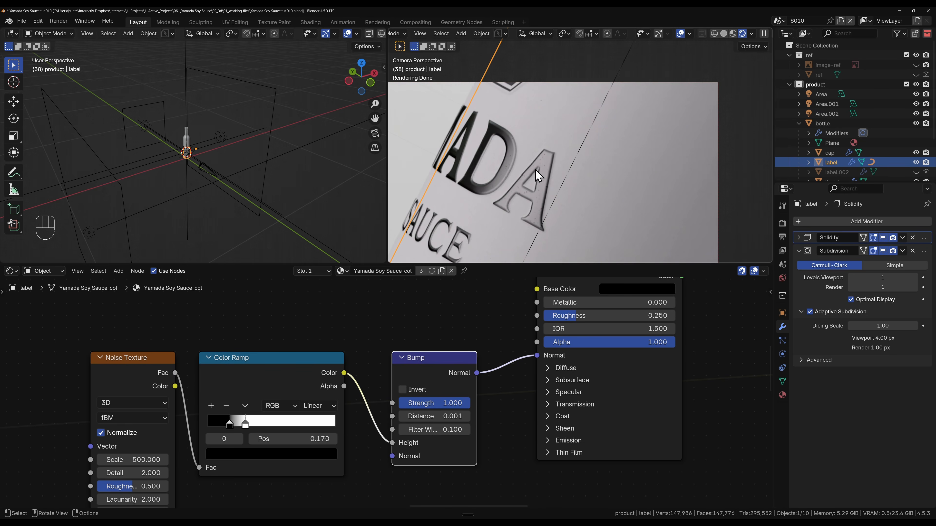
Step: Link the eggshell paper's Normal Map output to the Normal input of its Principled BSDF
scroll(522, 171, "up", 5)
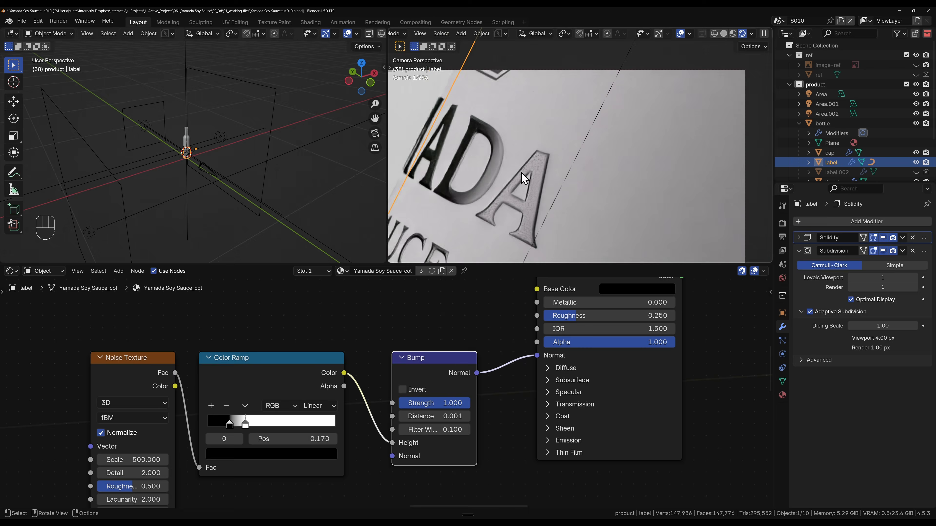
middle_click_drag(524, 207, 546, 156, "shift")
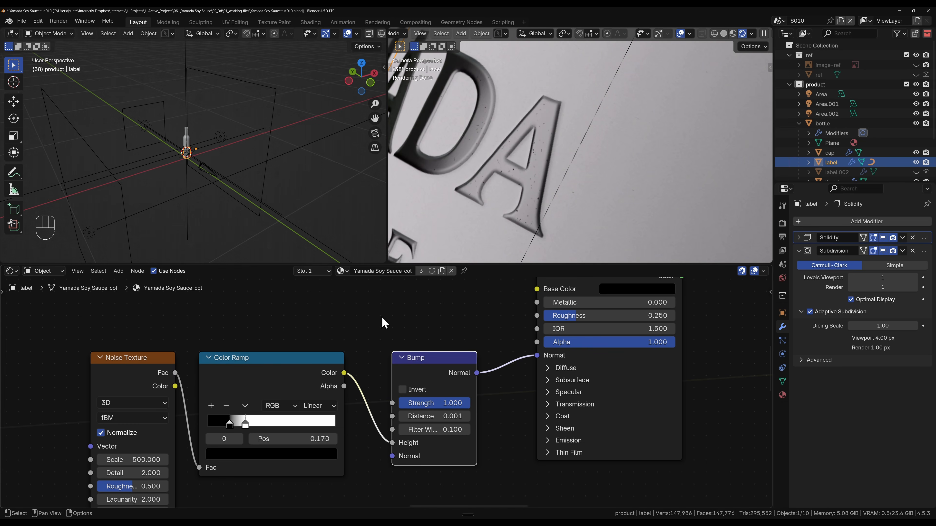
left_click_drag(381, 316, 489, 491)
scroll(490, 396, "down", 4)
scroll(531, 133, "down", 3)
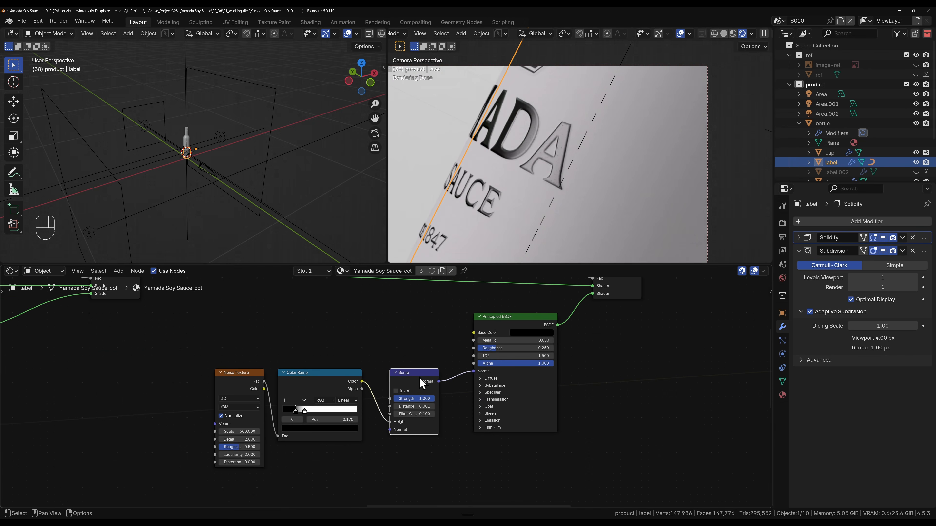
scroll(209, 350, "down", 3)
middle_click_drag(209, 351, 432, 368)
middle_click_drag(359, 454, 530, 350)
middle_click_drag(283, 472, 552, 314)
scroll(257, 400, "up", 5)
middle_click_drag(171, 355, 325, 394)
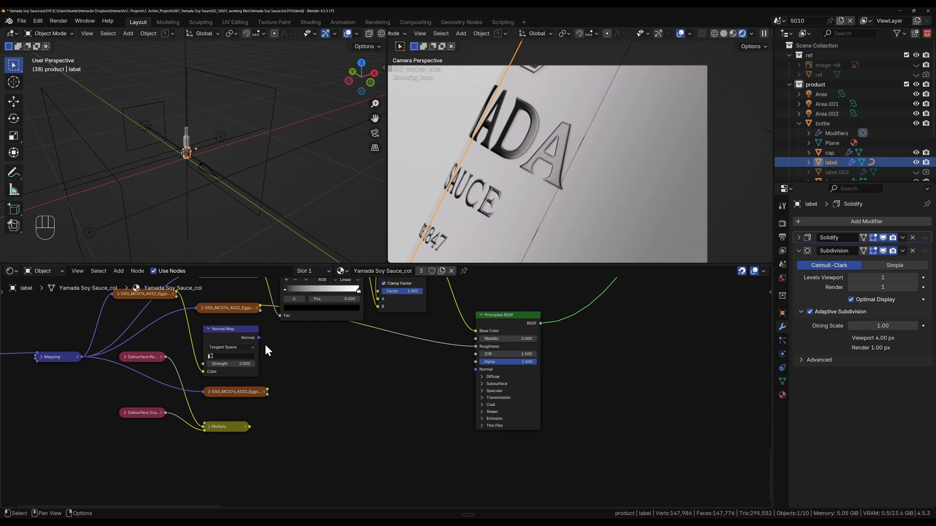
left_click_drag(259, 337, 473, 371)
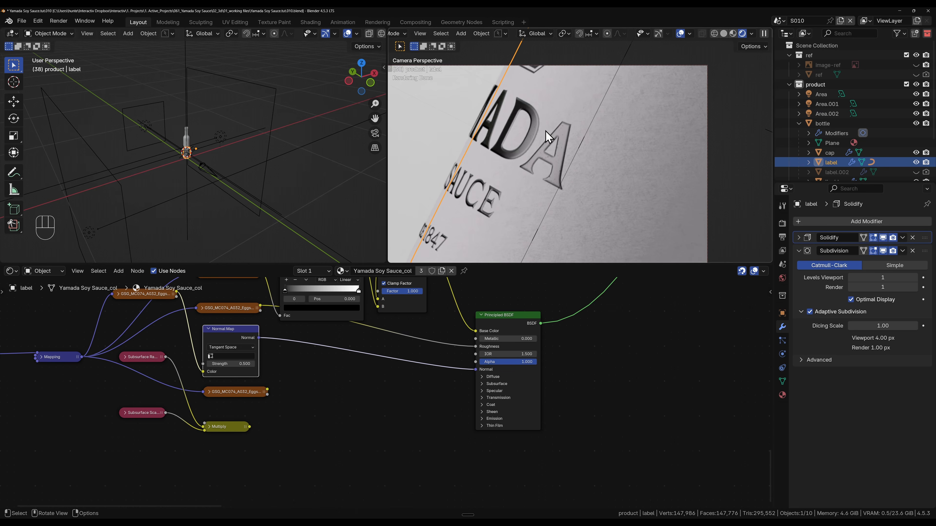
Step: Redefine the camera view's render region to cover the whole camera frame instead of only the lettering
scroll(595, 155, "down", 5)
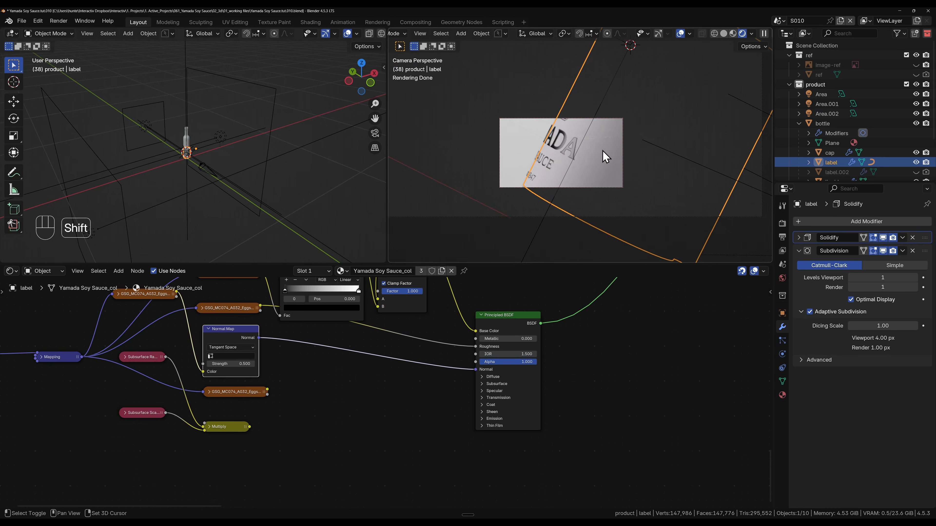
middle_click_drag(602, 150, 610, 194, "shift")
scroll(574, 172, "down", 3)
middle_click_drag(553, 160, 576, 189, "shift")
scroll(526, 175, "up", 2)
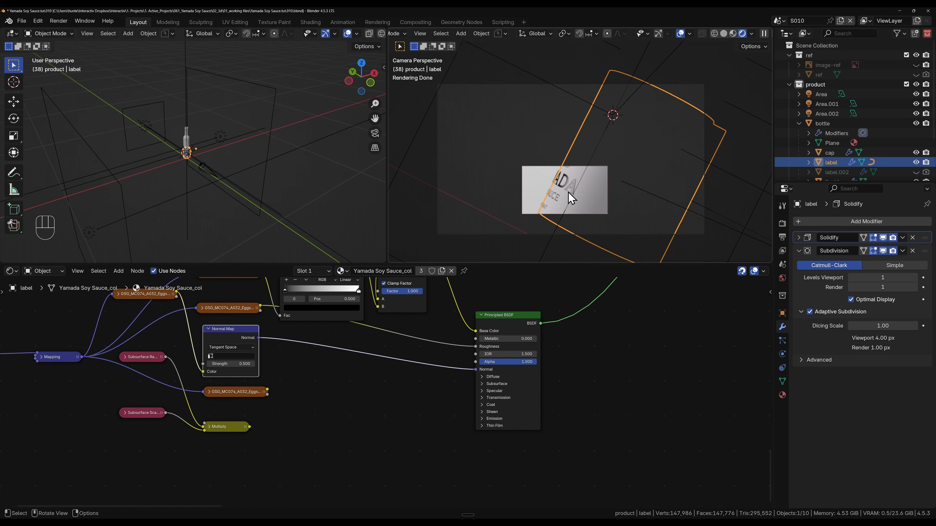
scroll(569, 193, "up", 1)
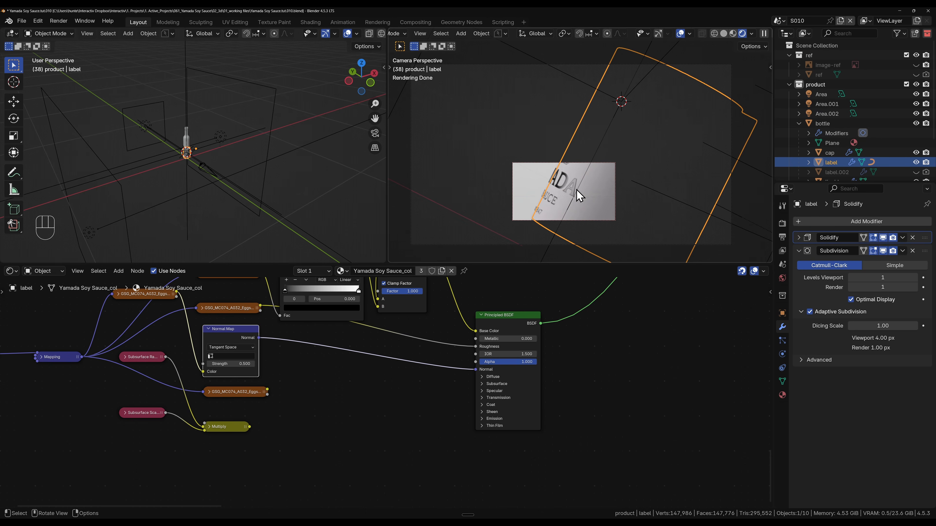
key("ctrl+b")
left_click_drag(408, 59, 746, 265)
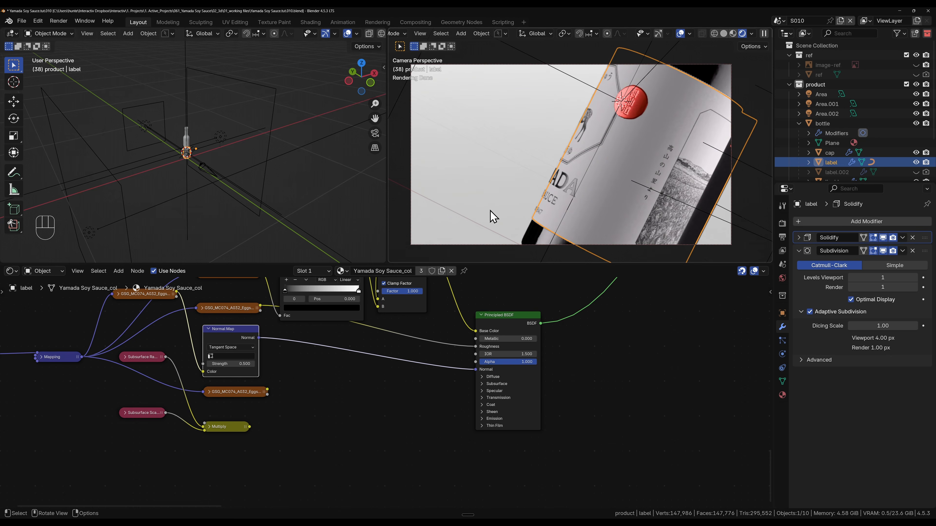
Step: Examine the black lettering, the frame lines at the label's edge and the red circle's relief up close and in profile
scroll(529, 193, "up", 6)
middle_click_drag(545, 200, 622, 107, "shift")
scroll(555, 200, "up", 1)
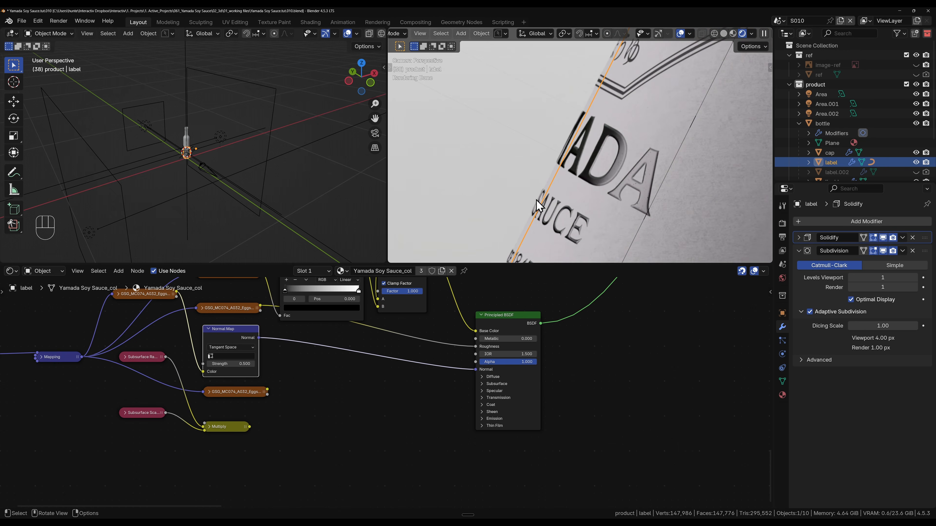
scroll(589, 113, "down", 2)
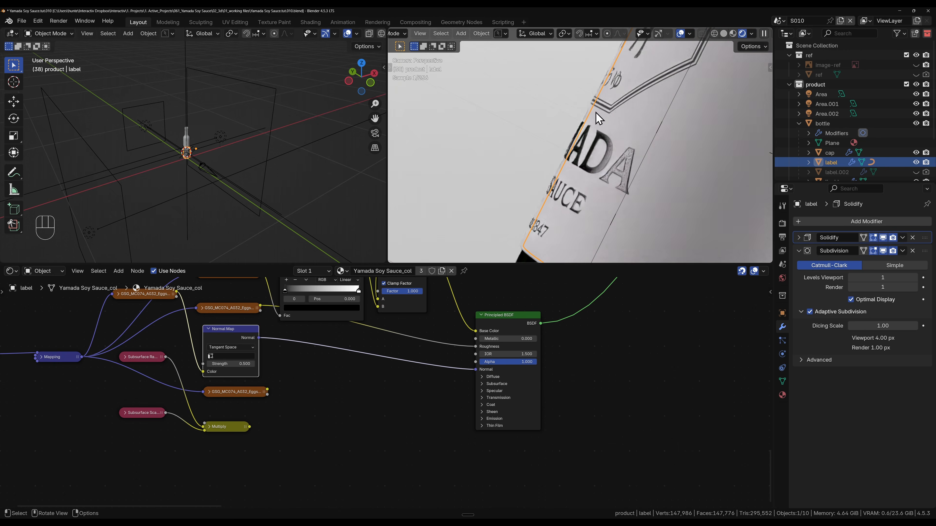
scroll(604, 119, "up", 4)
middle_click_drag(605, 120, 588, 225, "shift")
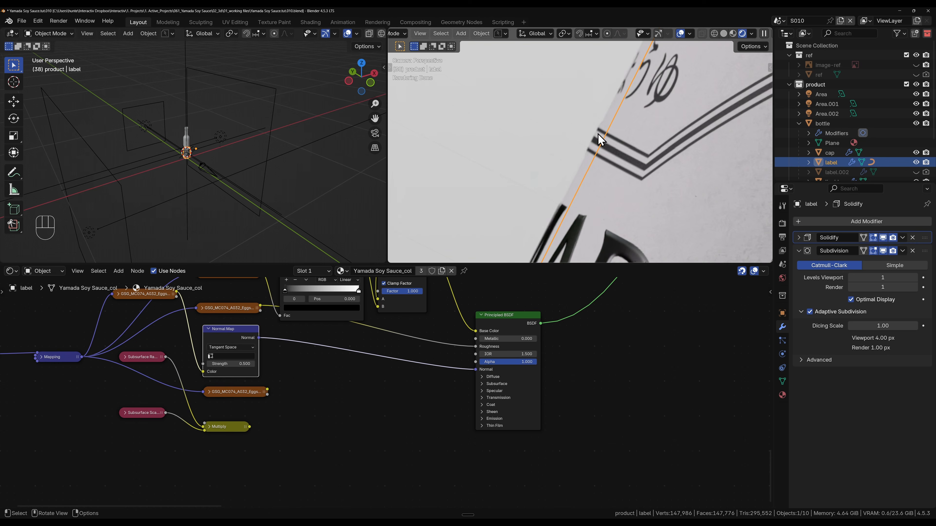
scroll(599, 130, "up", 2)
scroll(626, 126, "down", 6)
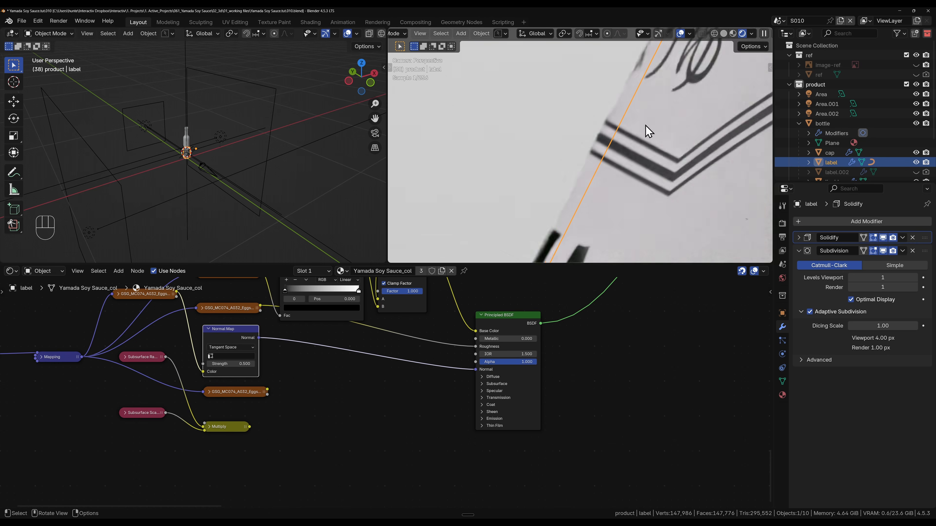
middle_click_drag(669, 108, 562, 231, "shift")
scroll(574, 206, "down", 2)
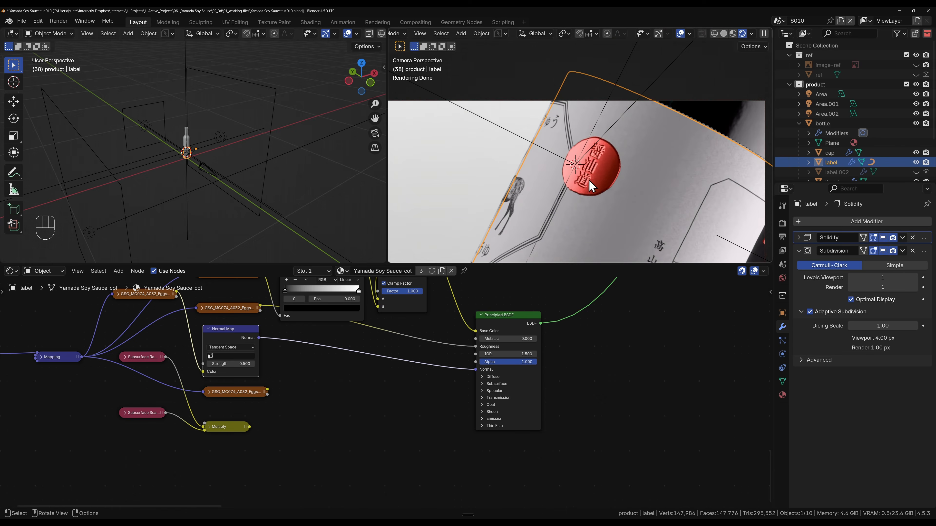
mouse_move(588, 184)
middle_mouse_down()
mouse_move(541, 173)
mouse_move(652, 95)
mouse_move(578, 193)
middle_mouse_up()
scroll(662, 99, "up", 7)
scroll(604, 170, "up", 6)
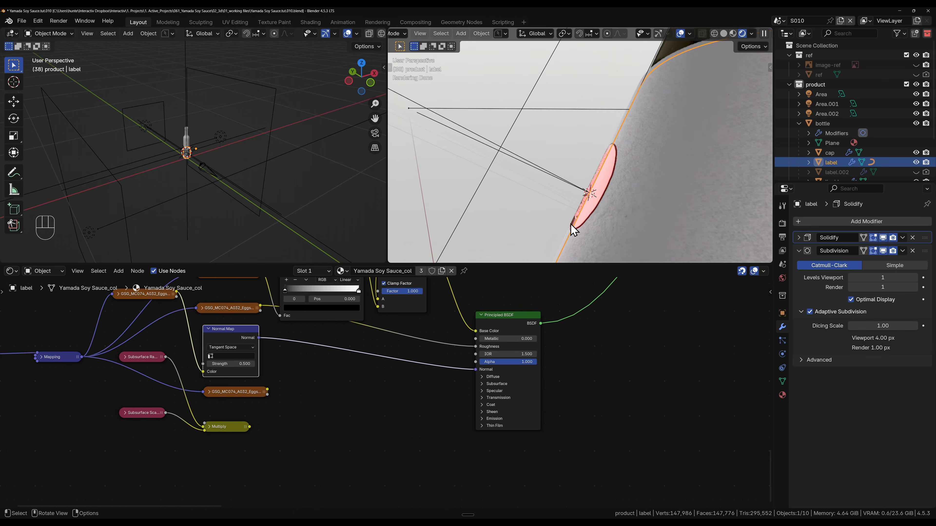
middle_click_drag(574, 230, 595, 209)
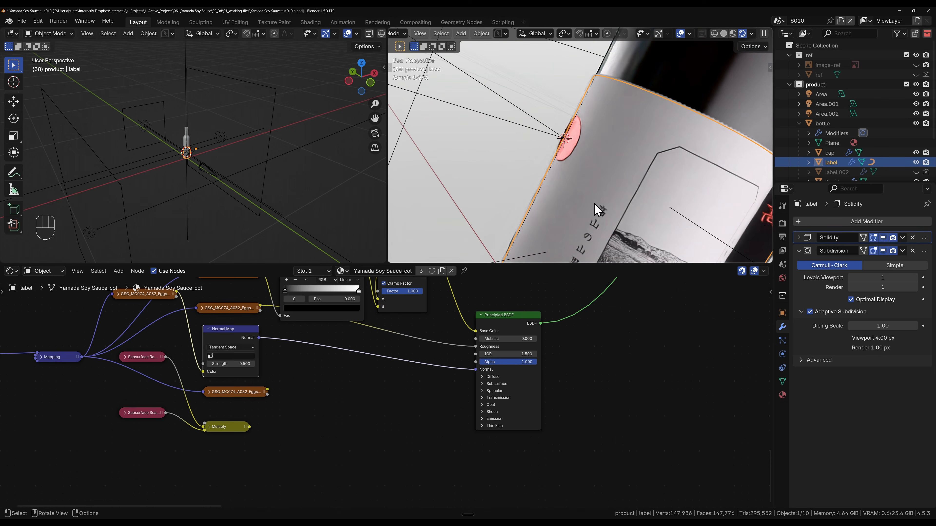
Step: Set the Displacement node's Scale to 0.0015
middle_click_drag(702, 380, 480, 402)
scroll(537, 365, "down", 2)
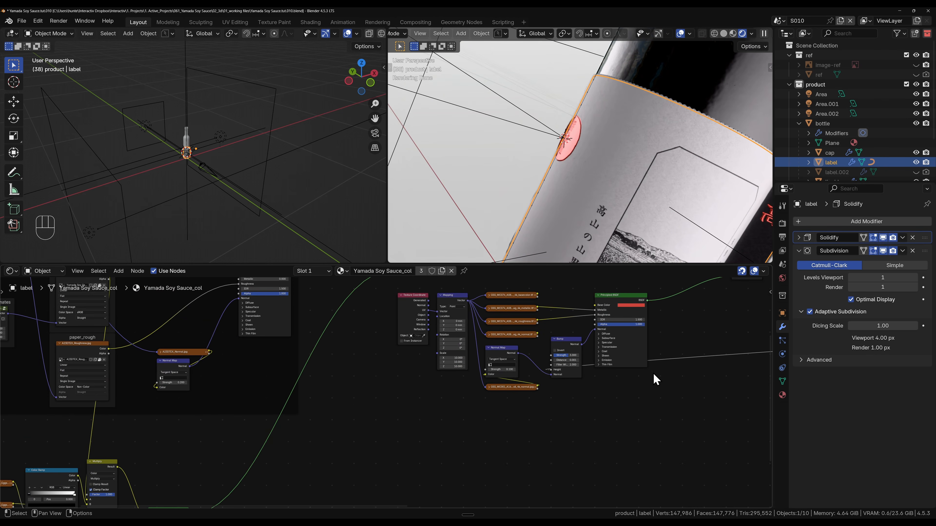
middle_click_drag(656, 379, 359, 418)
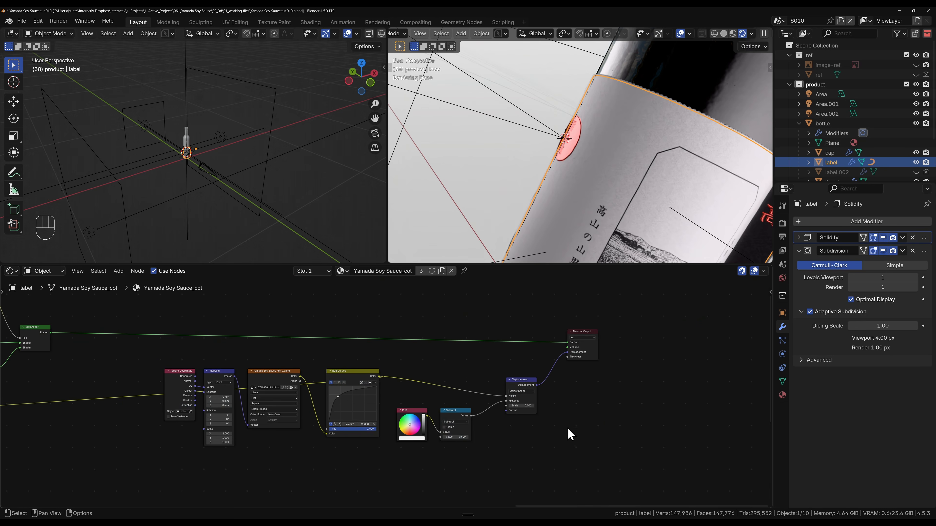
scroll(589, 377, "up", 2)
left_click(618, 415)
left_click(622, 415)
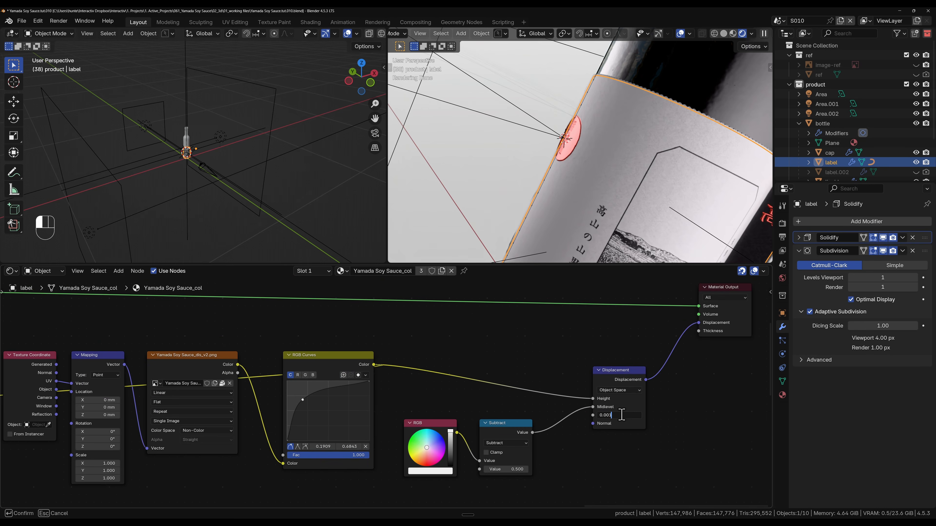
type("5")
key("Return")
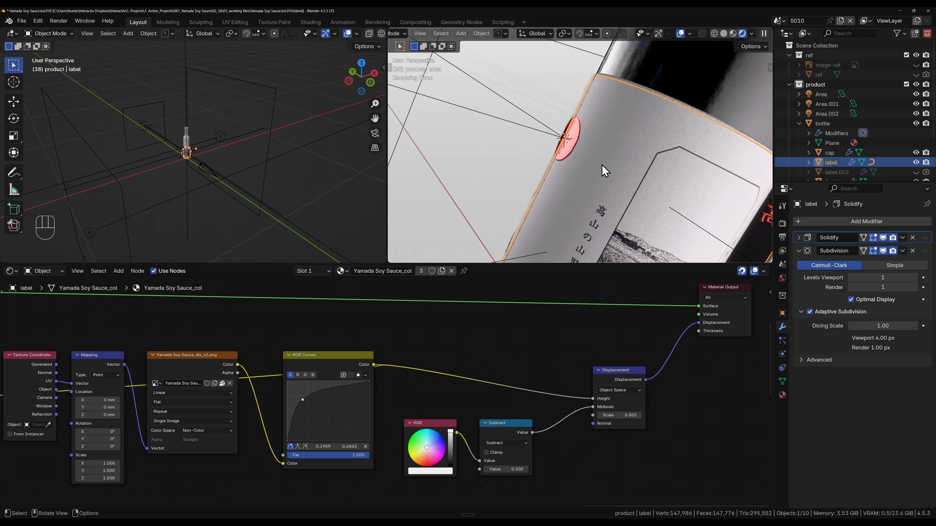
Step: Preview the RGB Curves output on the label and sample the plain paper area's tone into the RGB node's color
mouse_move(591, 179)
middle_mouse_down()
mouse_move(635, 182)
mouse_move(600, 166)
middle_mouse_up()
left_click(361, 362, "ctrl+shift")
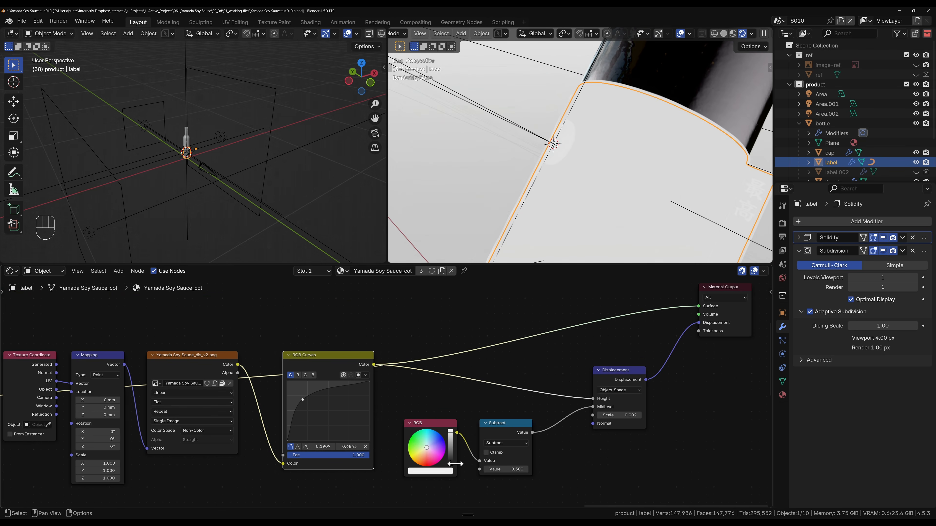
left_click(444, 472)
left_click(475, 457)
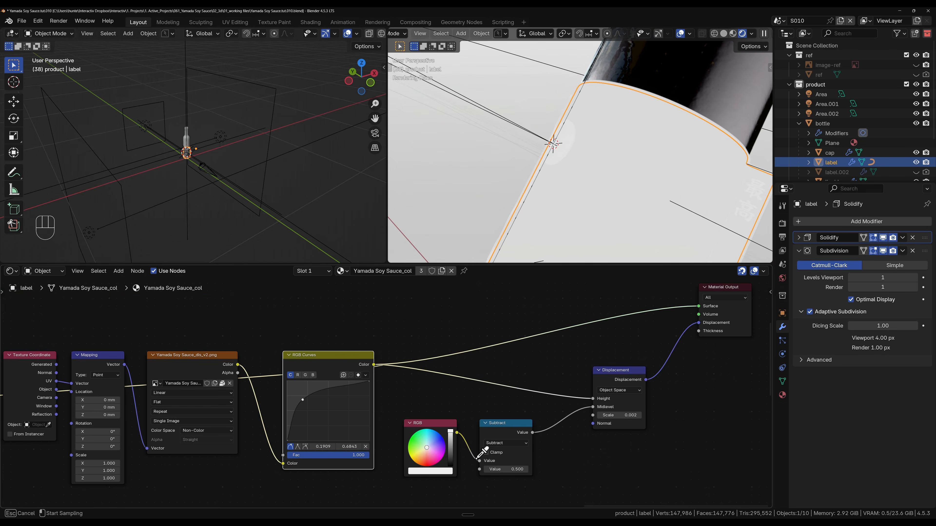
left_click(622, 204)
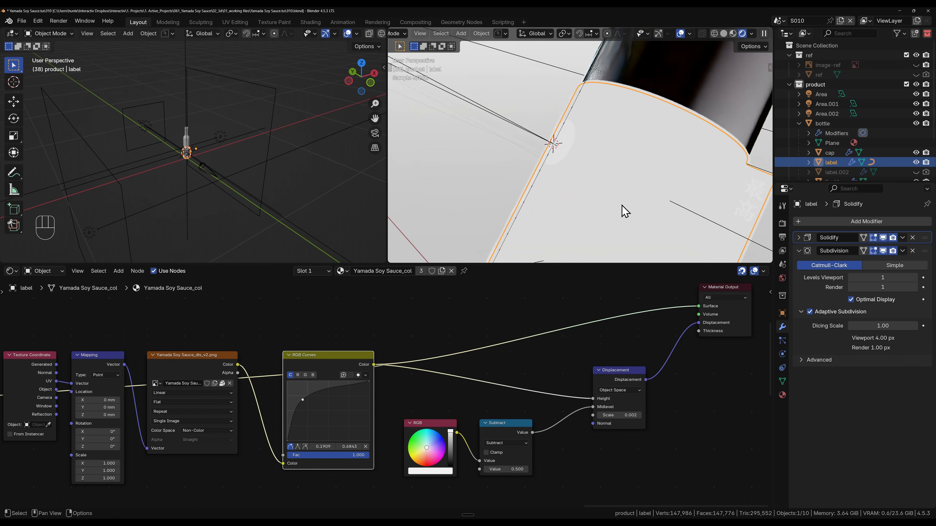
left_click(429, 472)
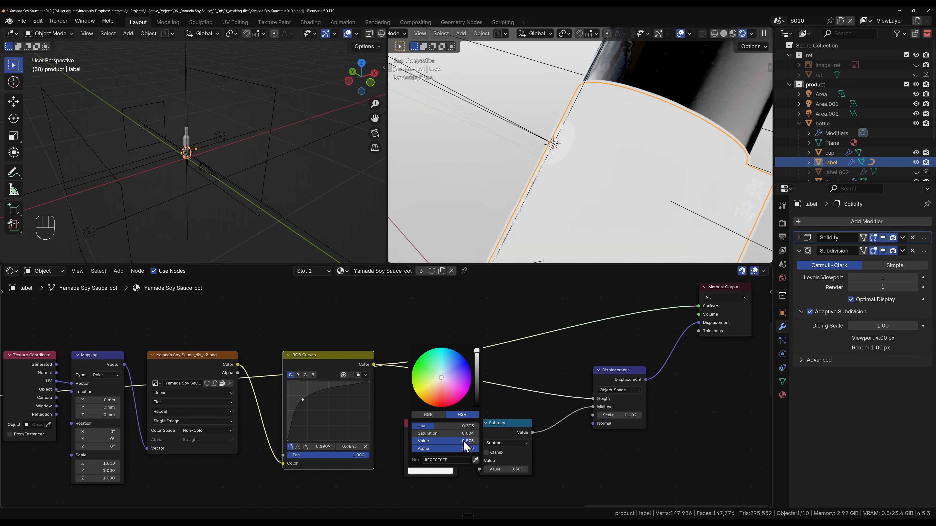
left_click(513, 490)
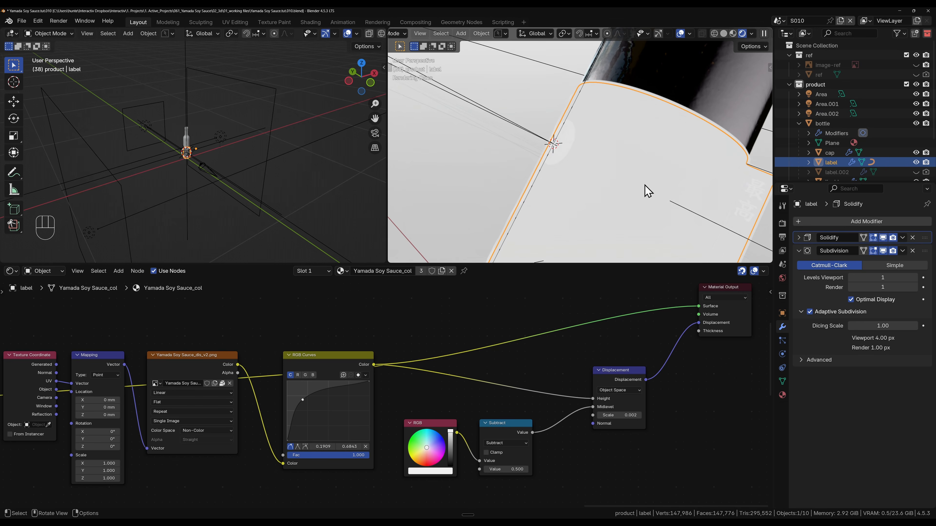
mouse_move(648, 192)
middle_mouse_down()
mouse_move(633, 193)
mouse_move(643, 199)
middle_mouse_up()
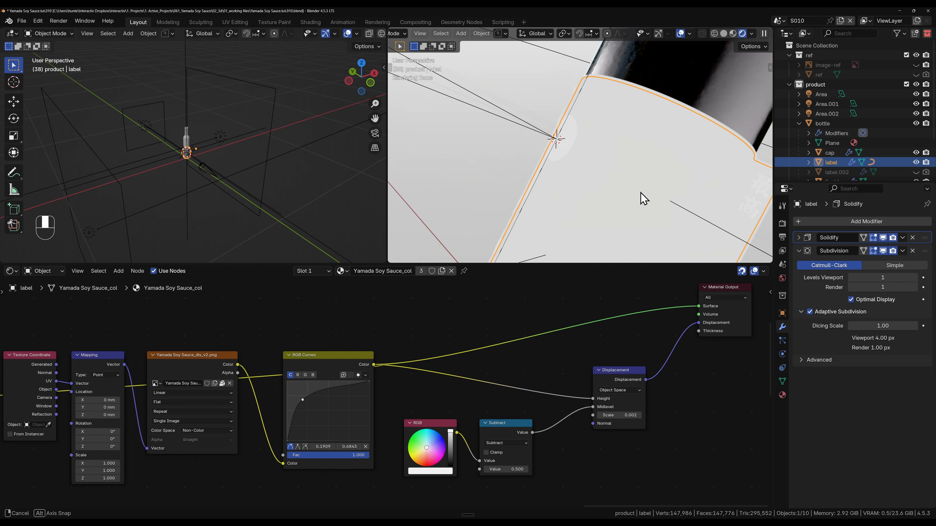
middle_click_drag(643, 199, 639, 194)
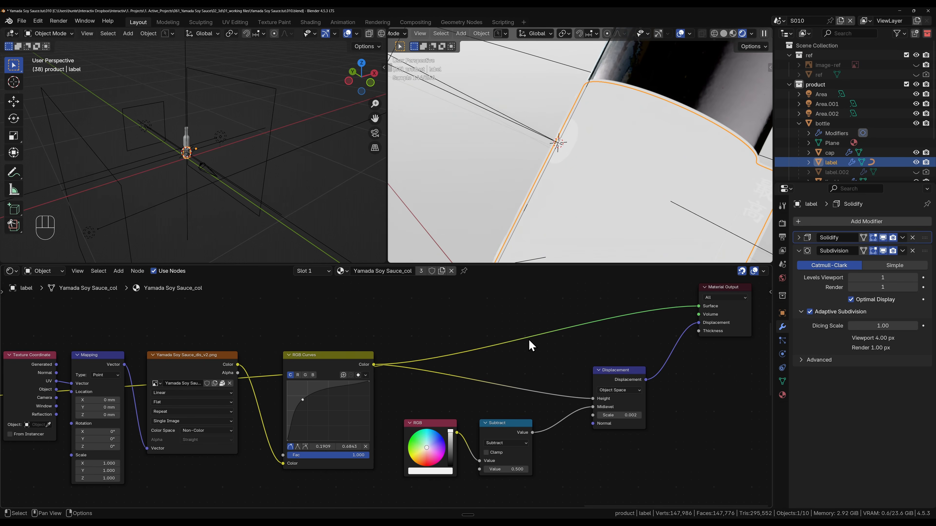
Step: Copy the RGB node's HSV Value and disconnect the Subtract node from the Displacement node's Midlevel
left_click(439, 472)
double_click(449, 436)
key("ctrl+c")
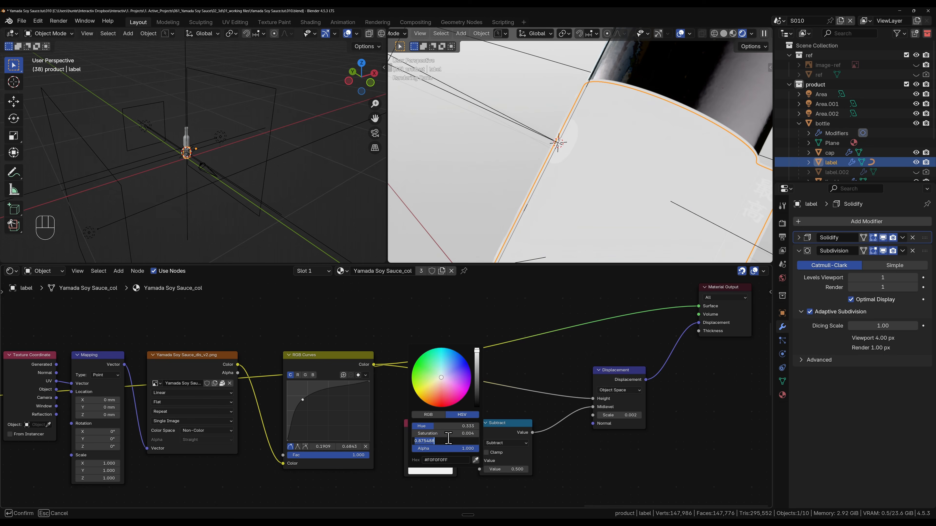
left_click(592, 417)
left_click_drag(592, 407, 589, 449)
Step: Set the Displacement node's Midlevel to 0.5
double_click(619, 407)
key("ctrl+v")
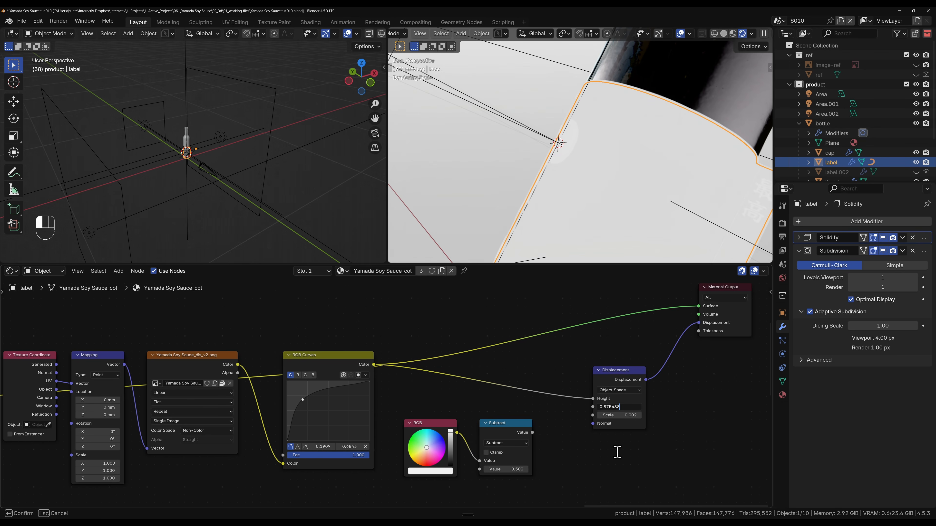
key("ctrl+BackSpace")
type("5")
key("Return")
Step: Detach the RGB node from the Subtract node and insert Subtract between the RGB Curves and the Displacement Height
left_click(516, 437)
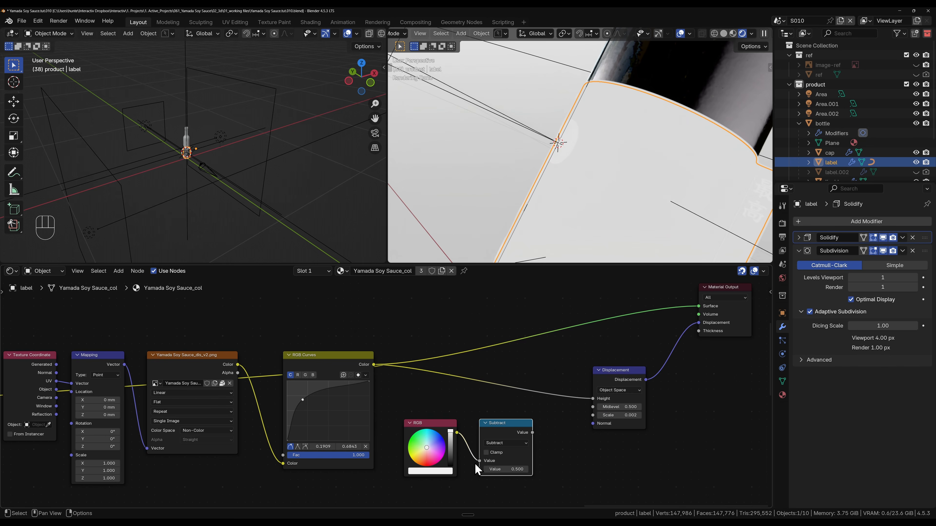
left_click_drag(475, 463, 469, 456)
left_click_drag(504, 424, 489, 372)
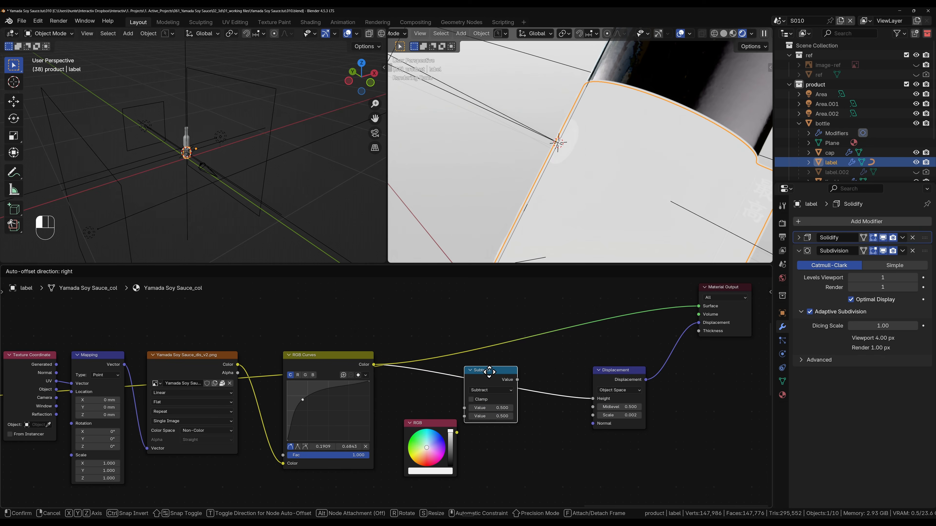
left_click_drag(499, 412, 490, 404)
Step: Set the Subtract node's second value to 0.375 by pasting the copied 0.875488 and reducing it by 0.5
left_click(490, 410)
key("ctrl+v")
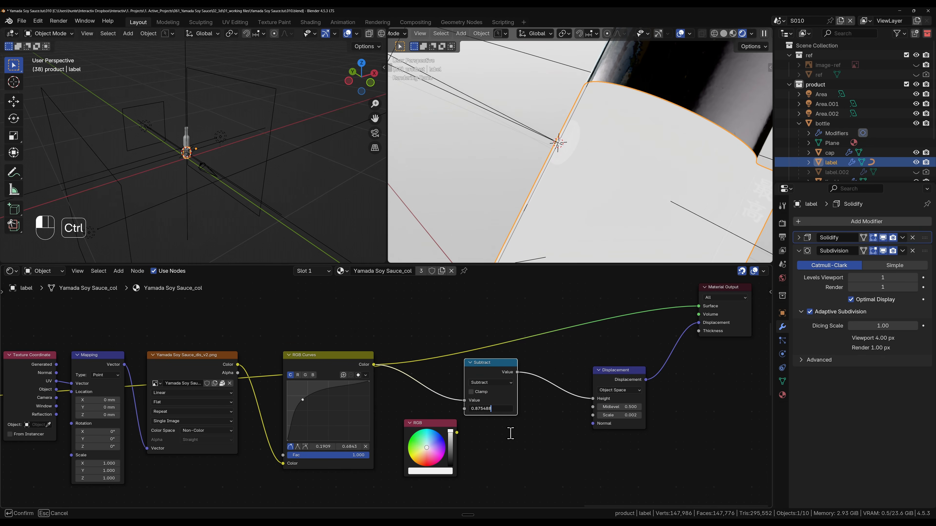
left_click(510, 433)
key("Return")
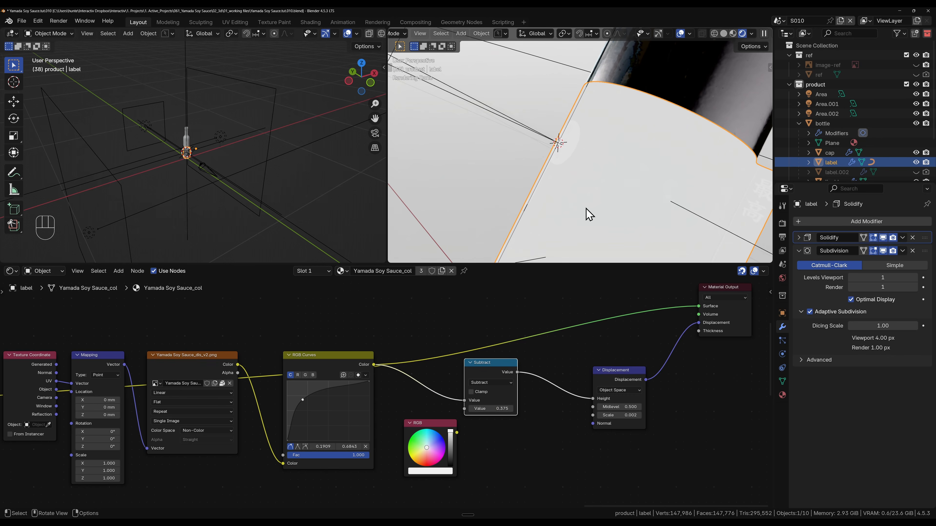
Step: Reconnect the last Mix Shader to the material's output surface in place of the RGB Curves preview
scroll(309, 324, "left", 10, "ctrl")
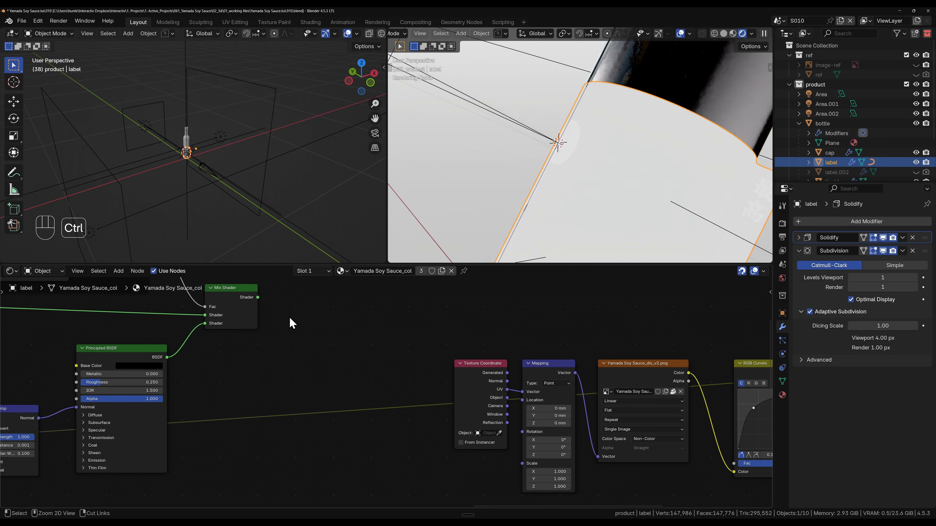
left_click(305, 335, "ctrl+shift")
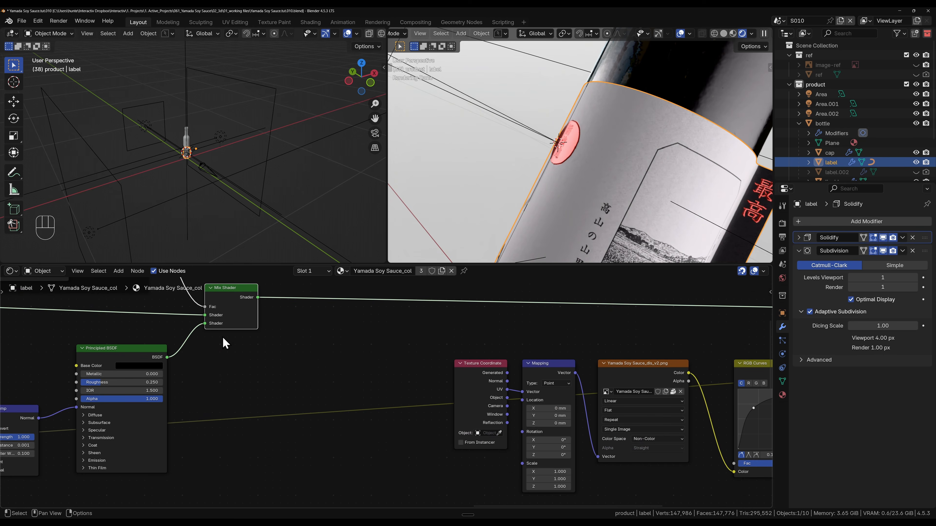
Step: Examine the label's displaced print in the rendered viewport, from the side text and landscape engraving to the red seal
key("Home")
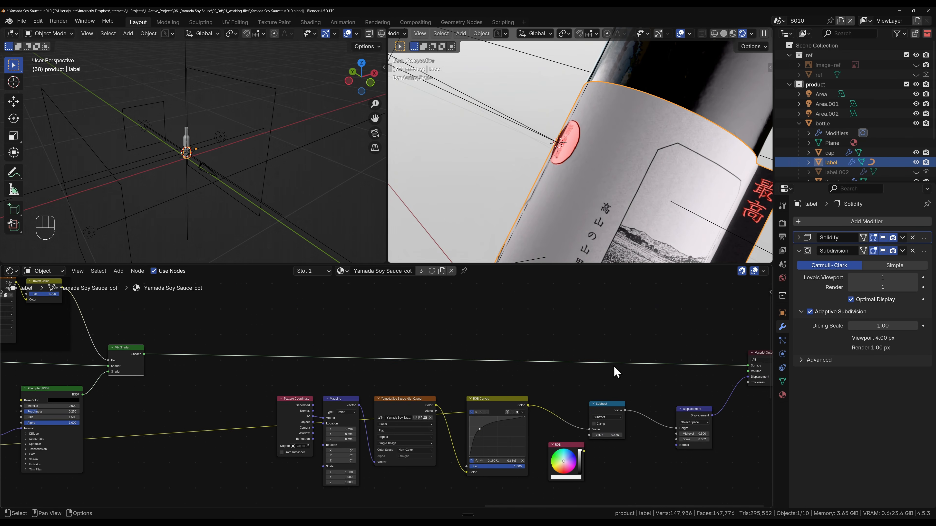
scroll(489, 348, "down", 2)
middle_click_drag(660, 228, 579, 113, "shift")
middle_click_drag(637, 184, 525, 177)
scroll(577, 144, "up", 5)
scroll(573, 152, "down", 1)
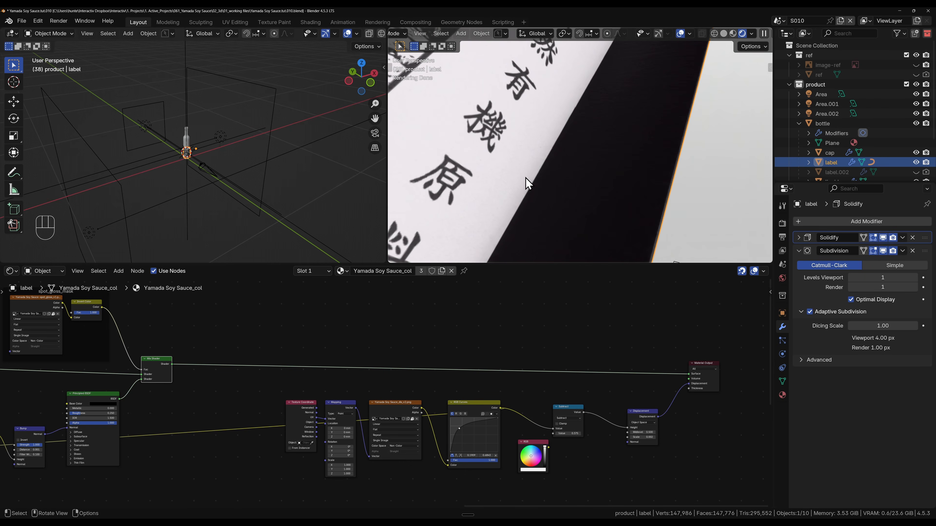
scroll(540, 177, "down", 2)
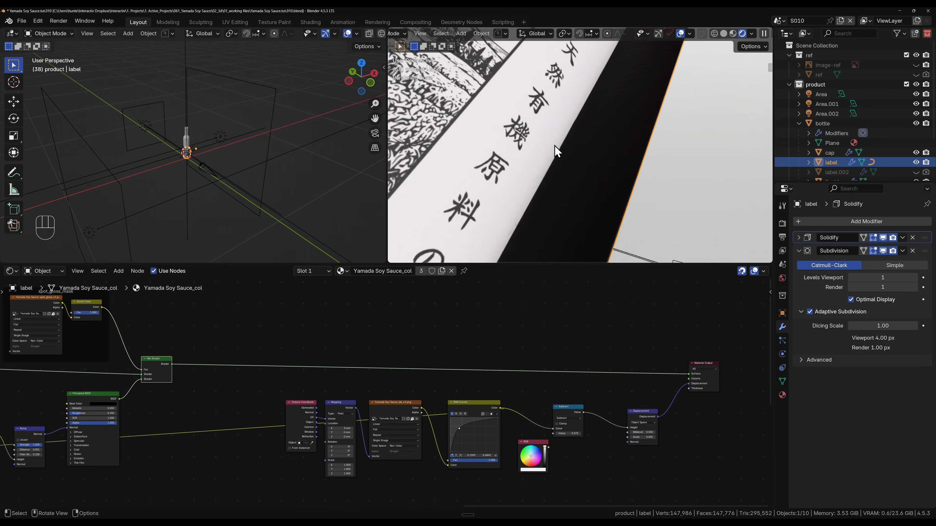
scroll(554, 153, "down", 3)
middle_click_drag(547, 129, 617, 191, "shift")
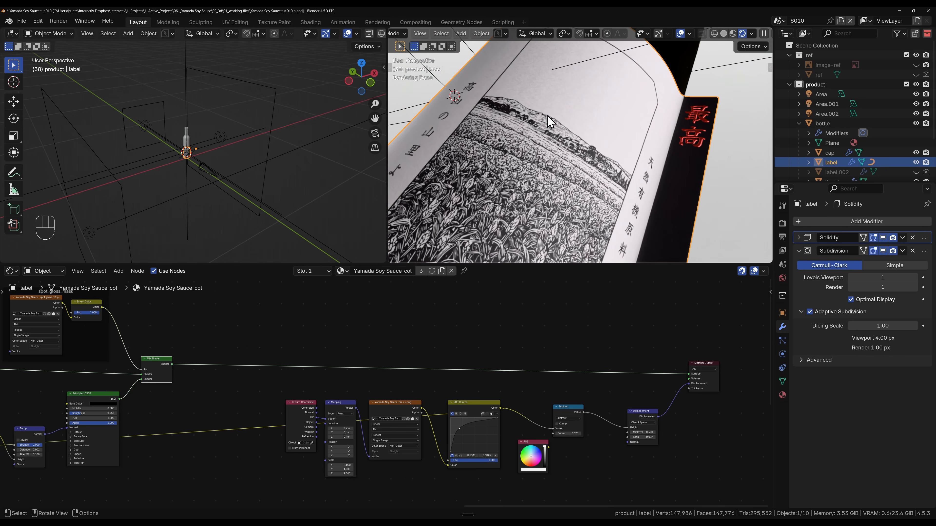
left_click_drag(446, 389, 494, 482)
scroll(522, 148, "down", 2)
middle_click_drag(522, 148, 640, 222, "shift")
Step: Look through the camera in Solid shading, render the current frame, and inspect the lettering and red seal in the result
key("grave")
left_click(533, 191)
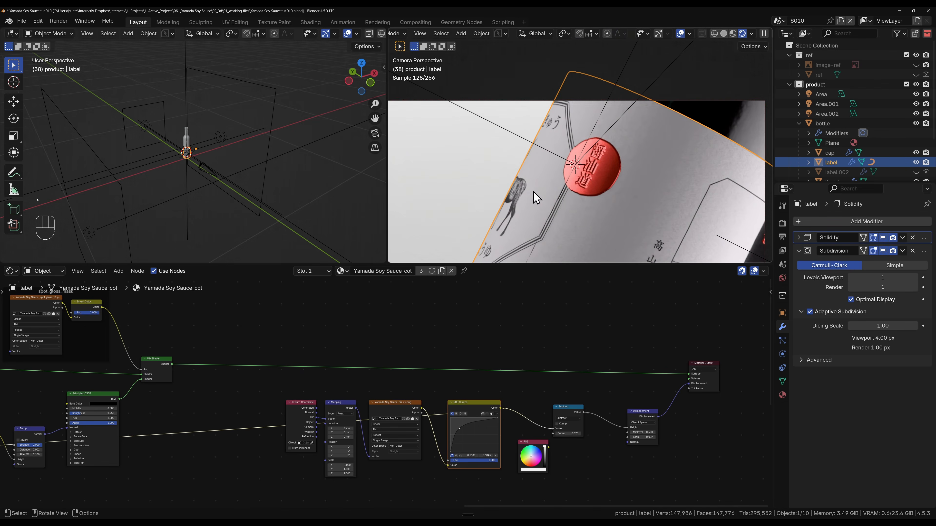
scroll(586, 210, "down", 3)
middle_click_drag(587, 210, 616, 173, "shift")
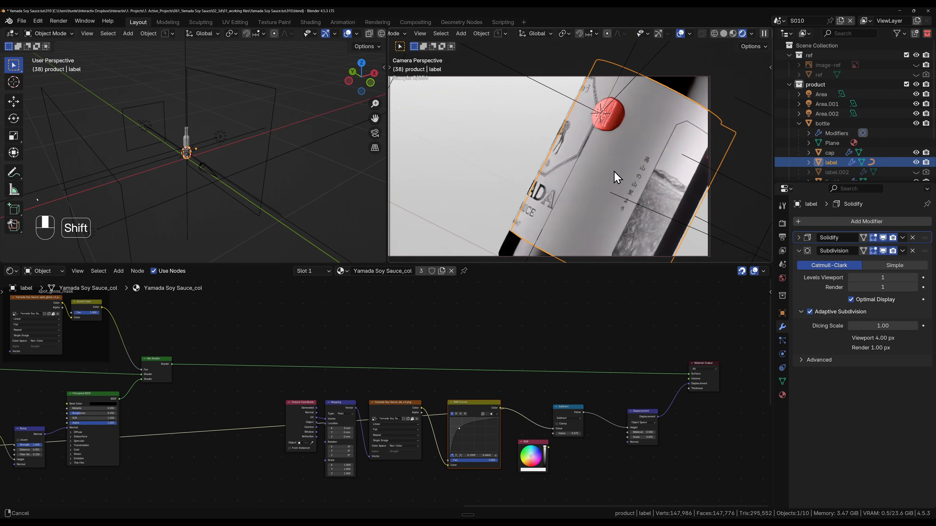
left_click(723, 33)
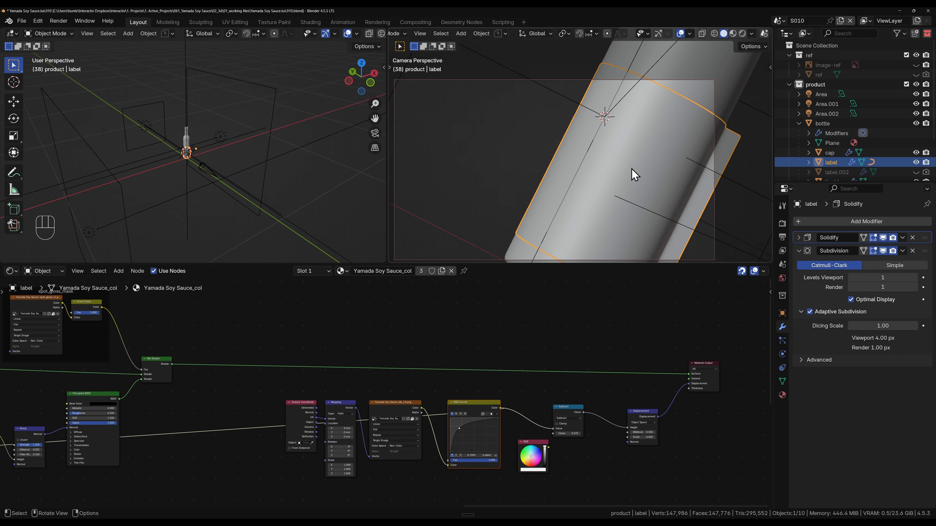
key("F12")
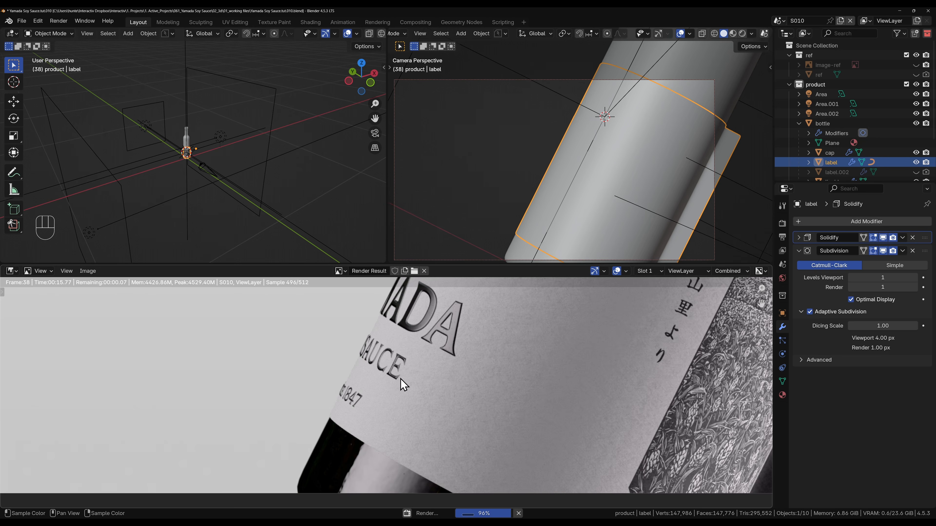
scroll(412, 376, "down", 3)
scroll(405, 380, "up", 3)
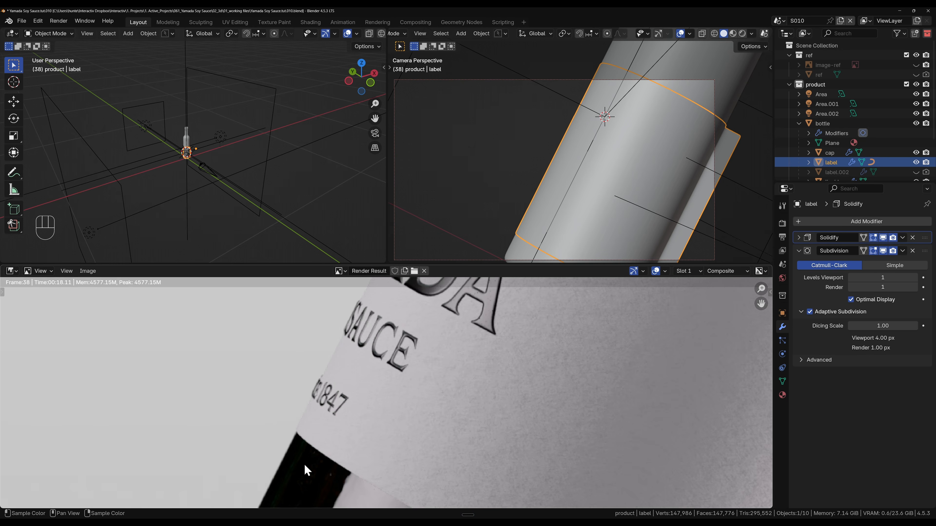
scroll(398, 413, "down", 3)
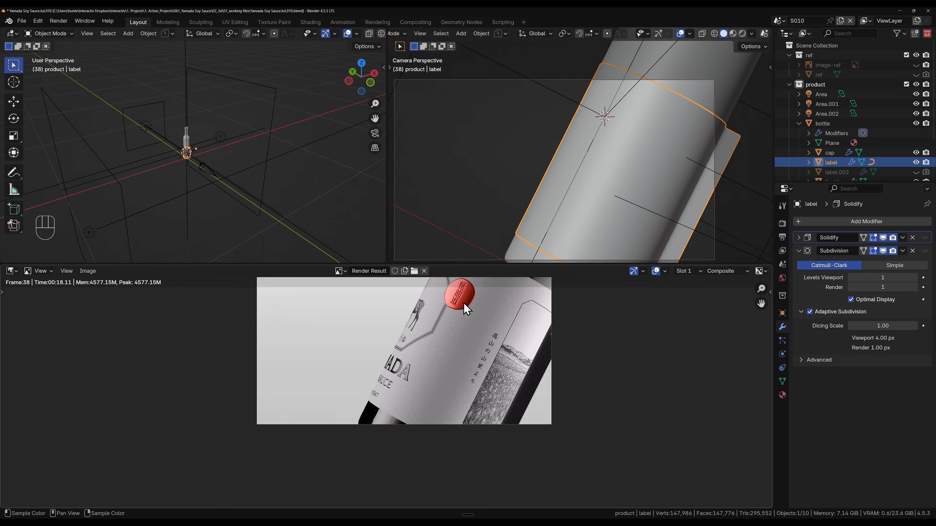
scroll(463, 303, "up", 1)
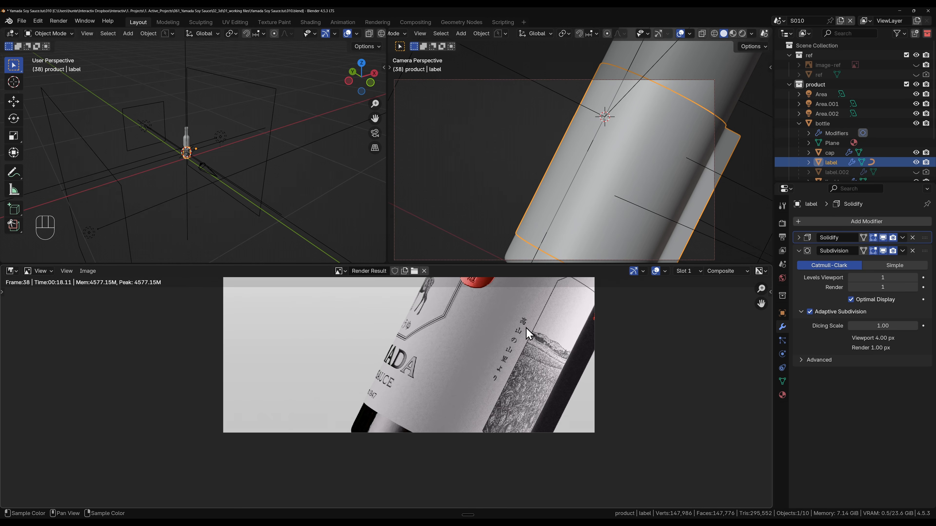
key("Home")
scroll(408, 382, "up", 2)
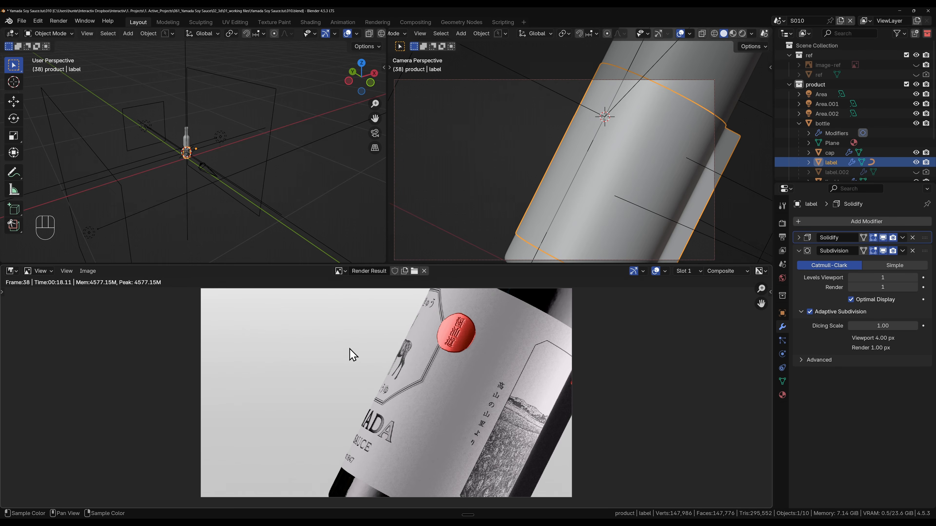
left_click(87, 271)
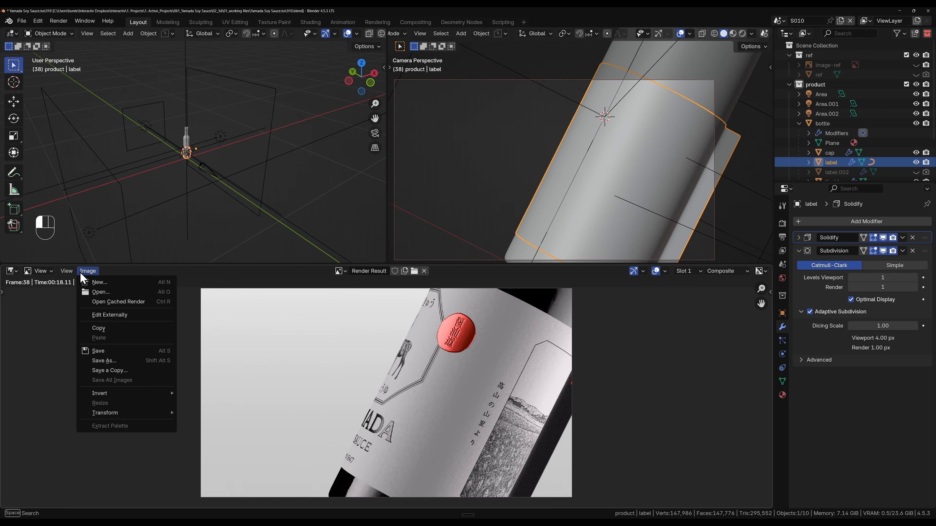
left_click(137, 369)
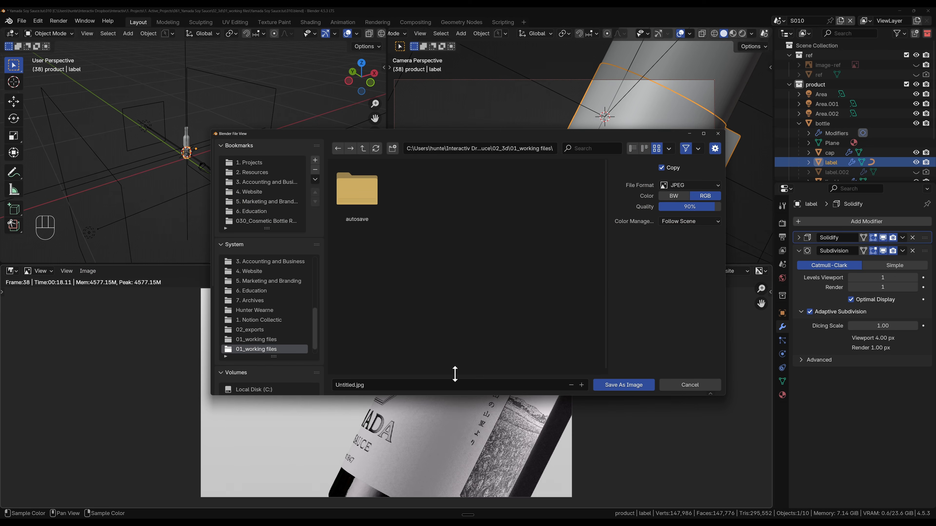
left_click(701, 184)
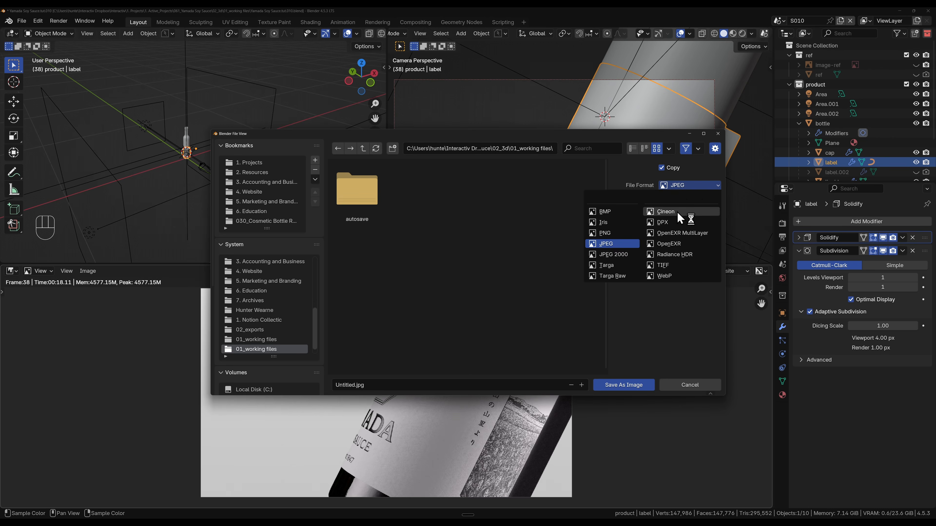
left_click(679, 383)
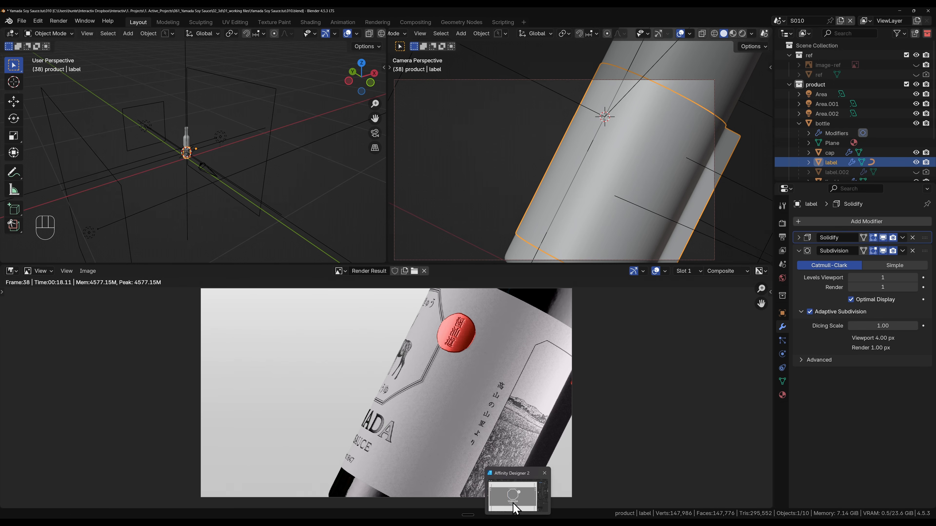
Step: Switch to Affinity Designer, dismiss the open export dialog, and lighten the octagon frame's fill to grey E5E5E5
left_click(515, 509)
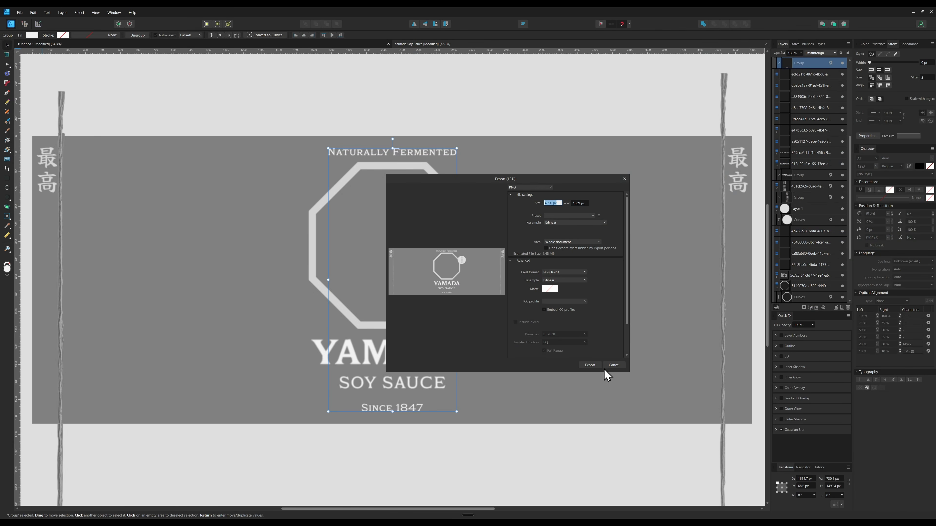
left_click(613, 364)
double_click(312, 250)
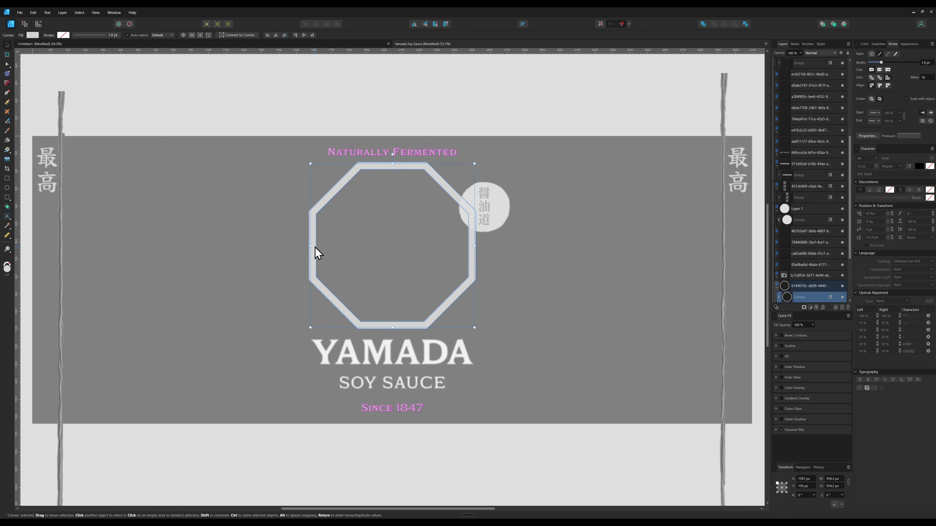
double_click(8, 267)
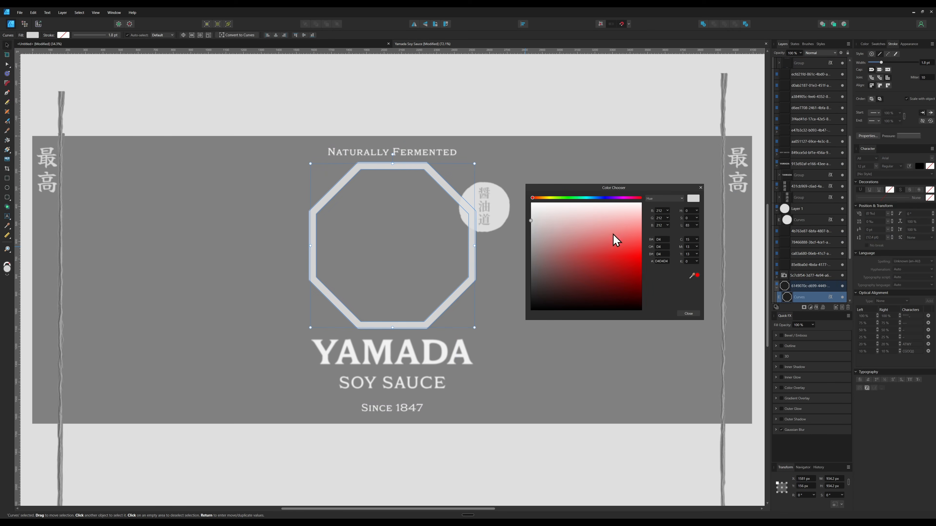
left_click(531, 213)
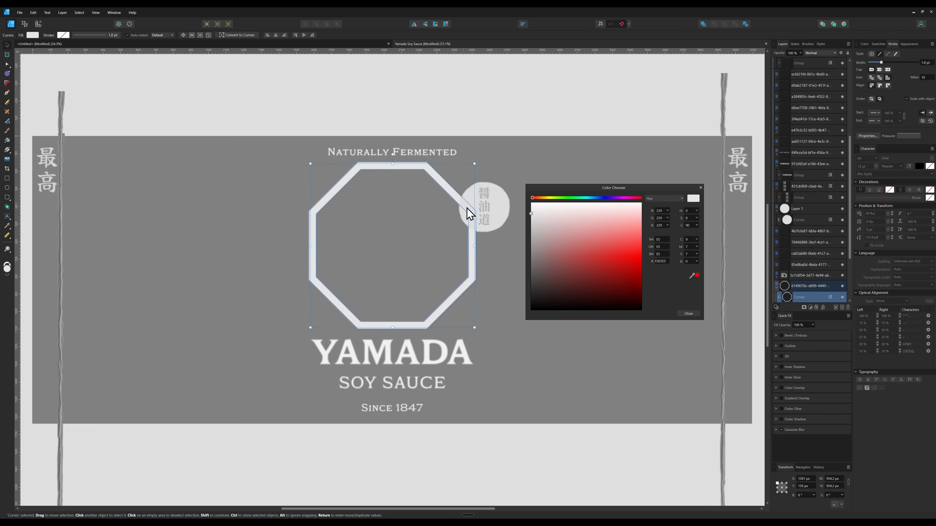
Step: Lighten the fill of the round seal beside the octagon to a neutral grey with RGB values of 224
double_click(471, 197)
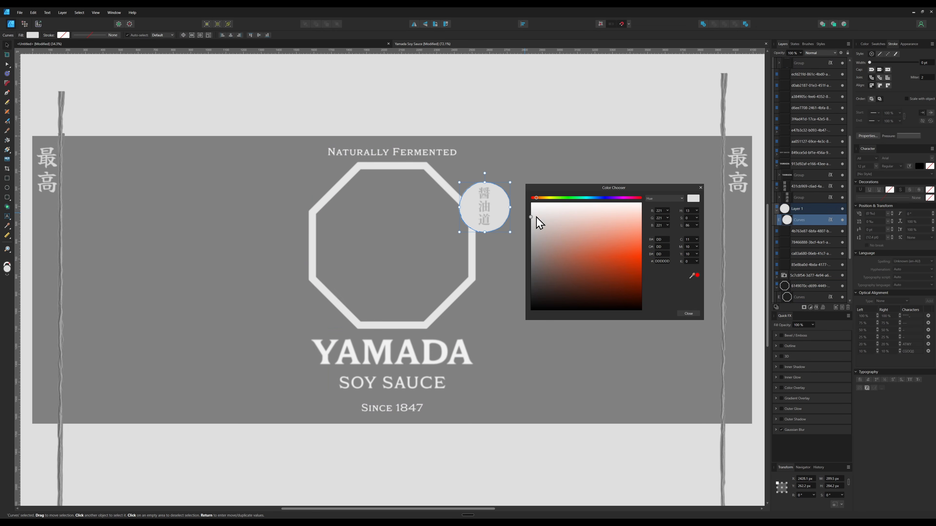
left_click(530, 210)
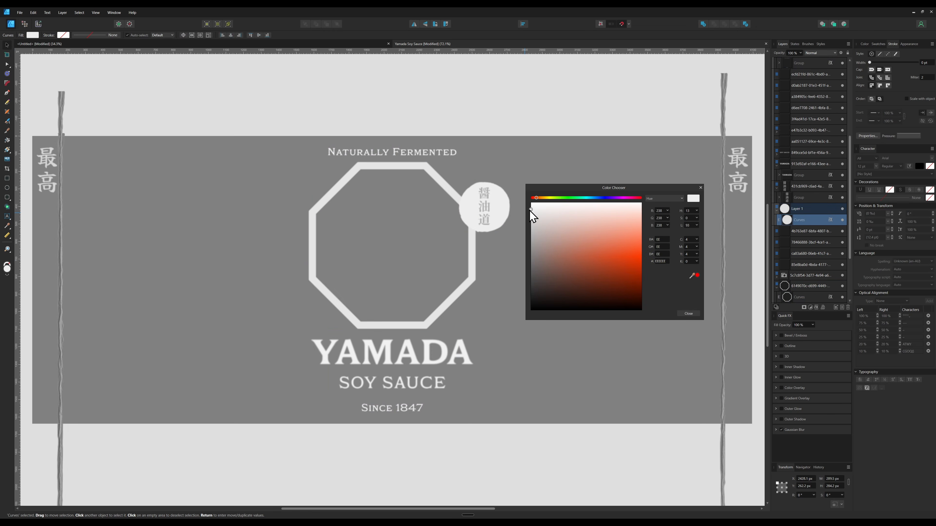
left_click_drag(531, 209, 530, 210)
left_click(531, 215)
mouse_move(531, 219)
left_mouse_down()
mouse_move(533, 228)
mouse_move(524, 216)
left_mouse_up()
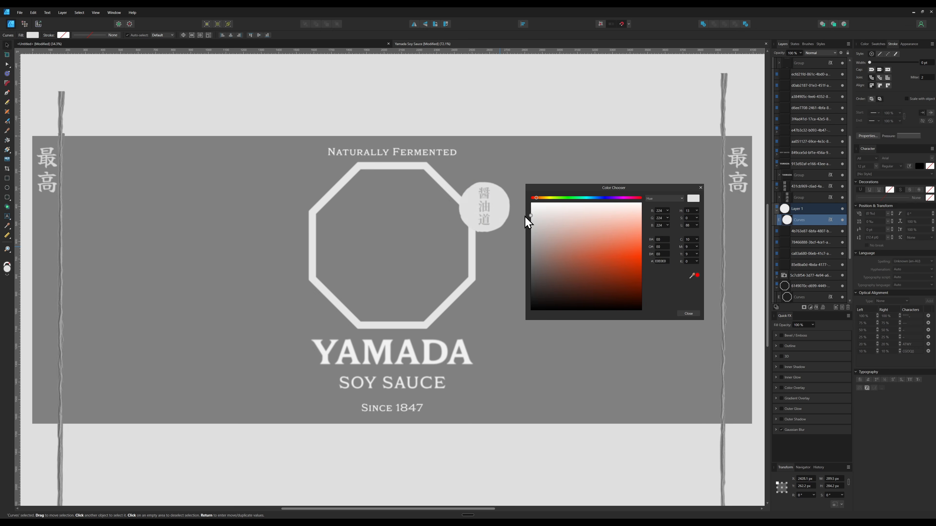
left_click(688, 313)
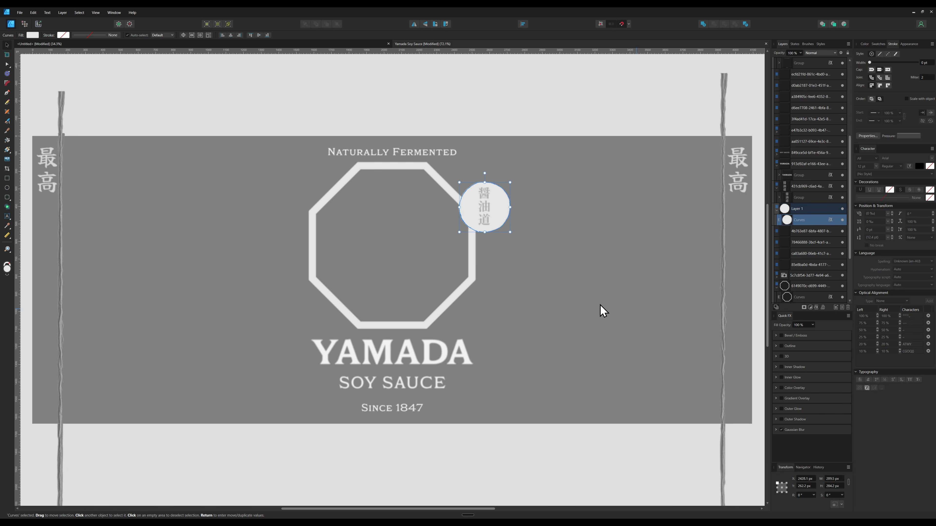
left_click(20, 12)
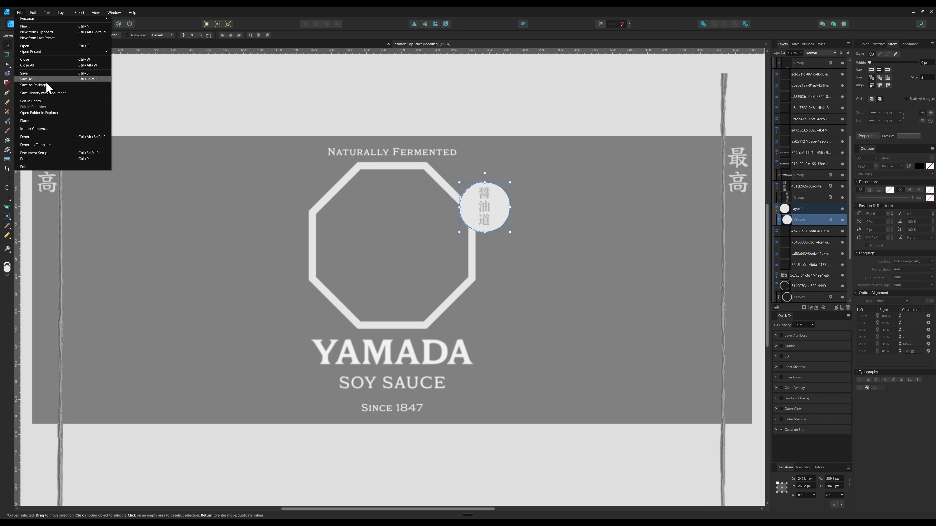
left_click(39, 81)
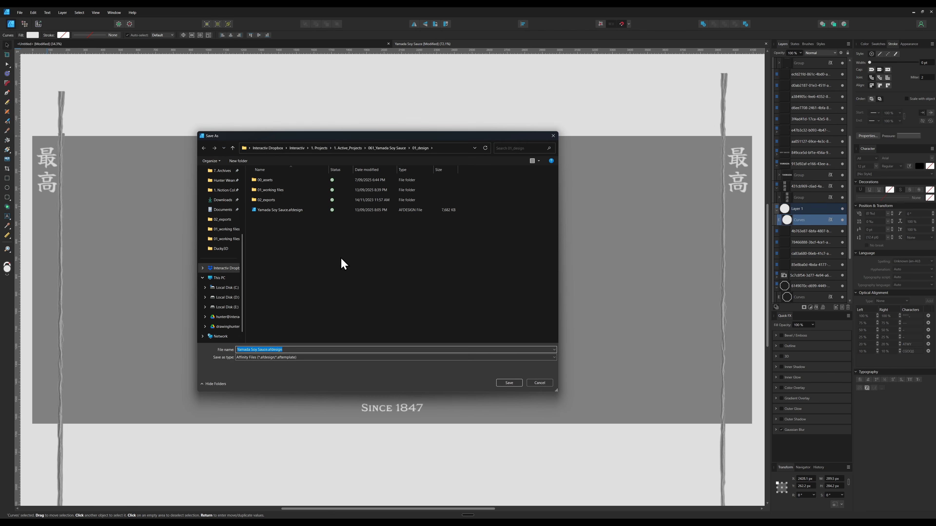
left_click(553, 136)
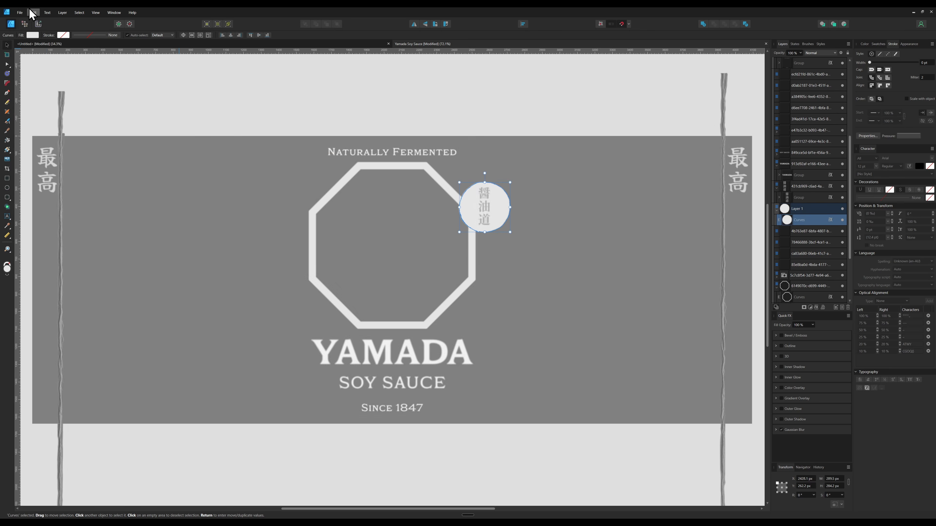
Step: Export the displacement artwork as the PNG "Yamada Soy Sauce_dis_v3.png" in 01_working files and switch back to Blender
left_click(20, 13)
left_click(47, 137)
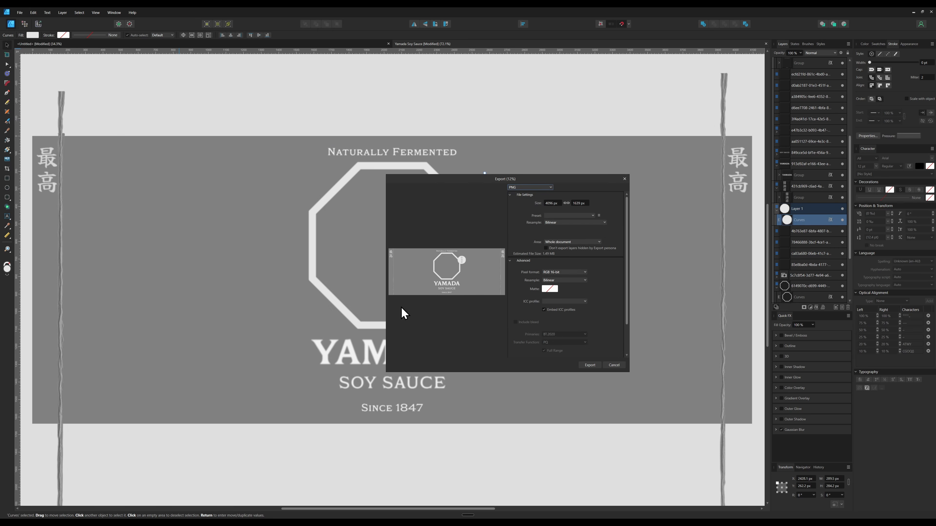
left_click(590, 366)
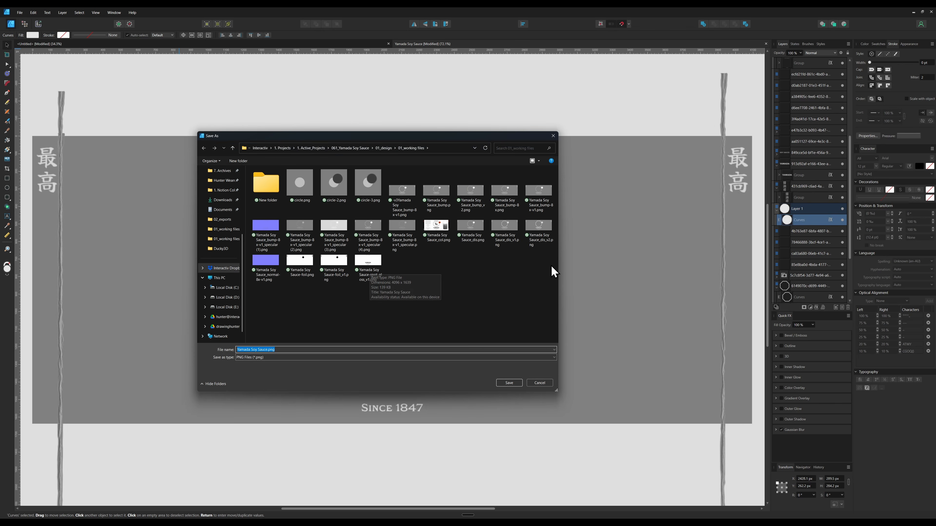
left_click(537, 232)
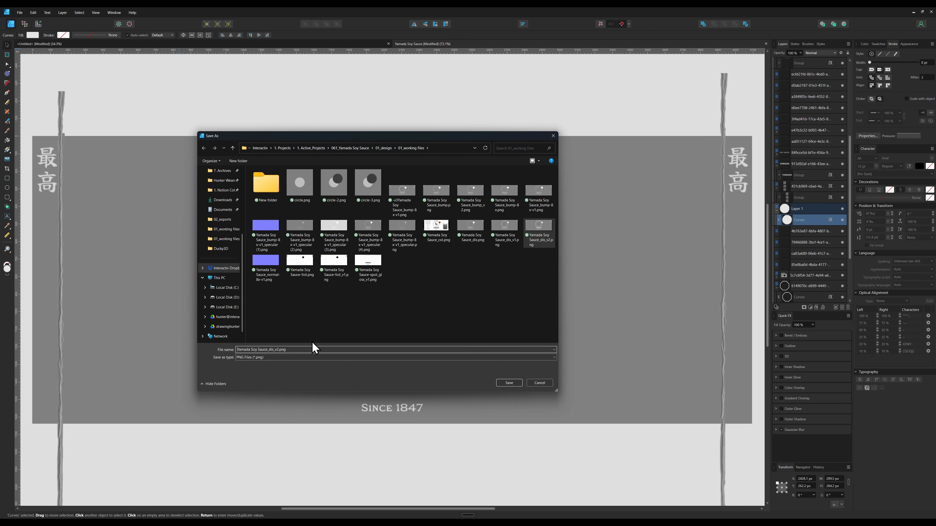
type("3")
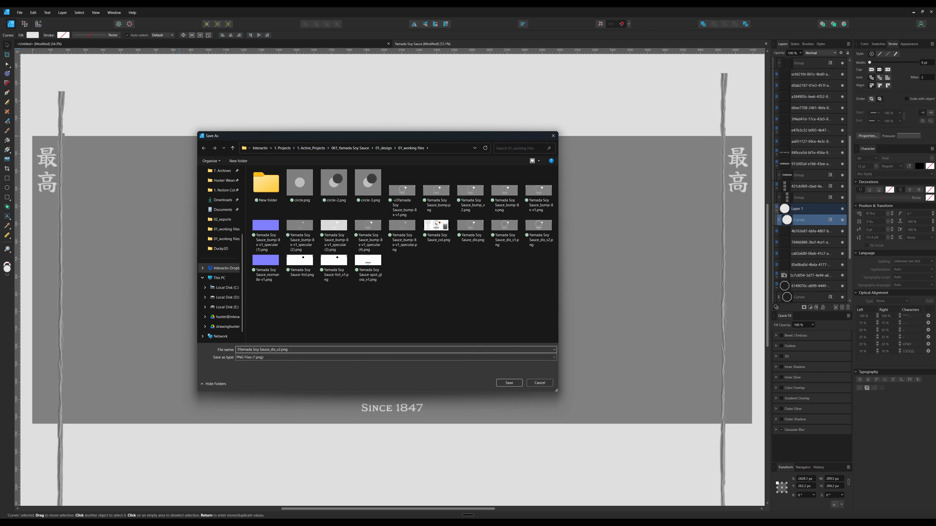
key("BackSpace")
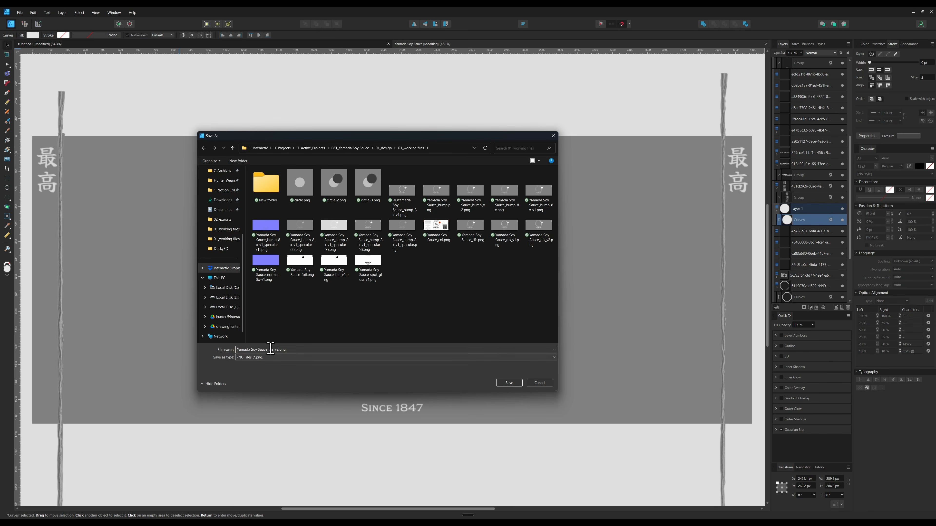
left_click_drag(276, 350, 280, 350)
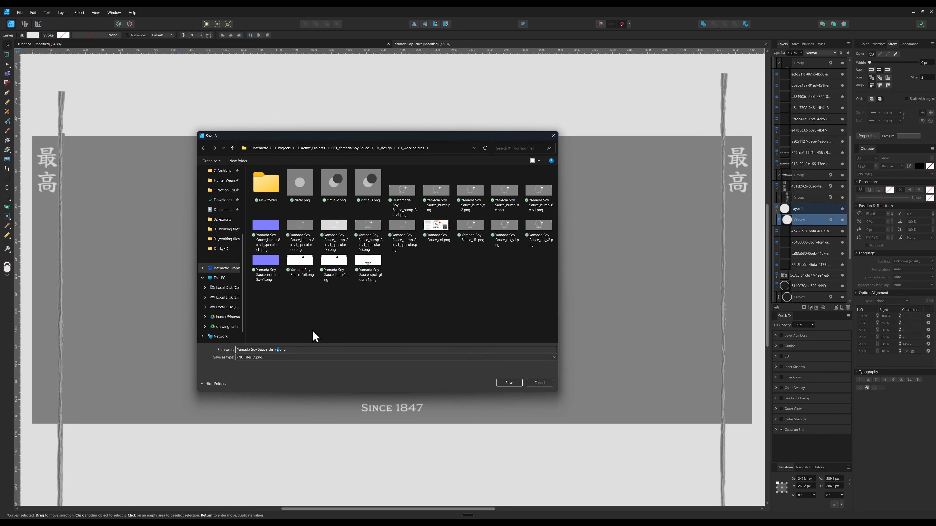
type("3")
left_click(512, 385)
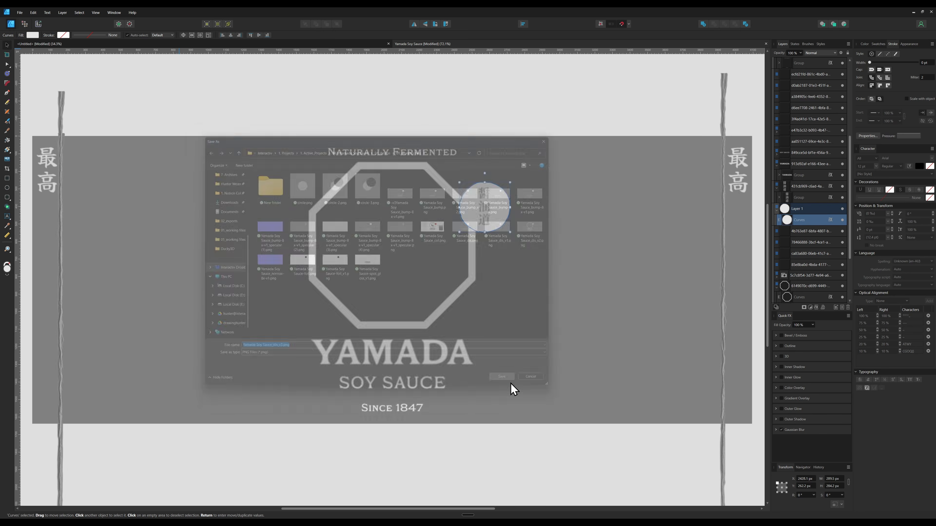
key("alt+Tab")
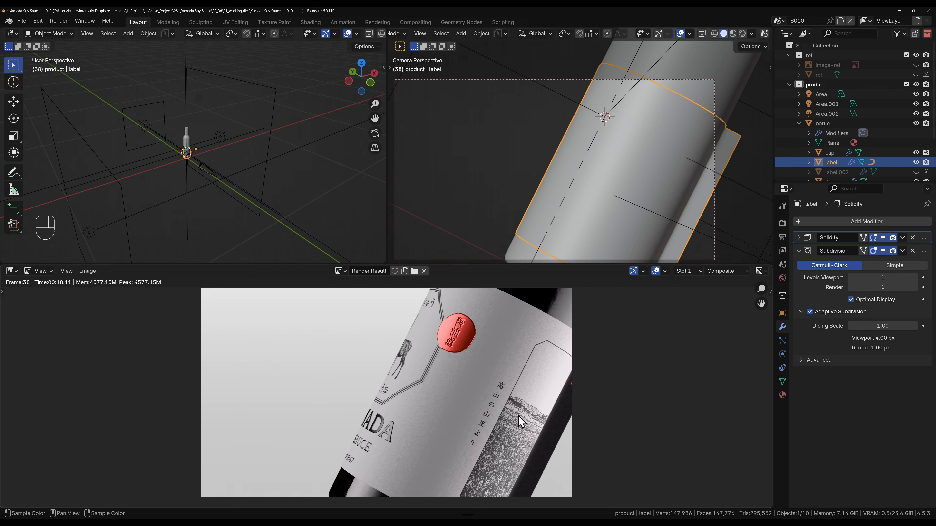
Step: Replace the displacement Image Texture's image with "Yamada Soy Sauce_dis_v3.png" from the project's 01_design\01_working files folder
key("Escape")
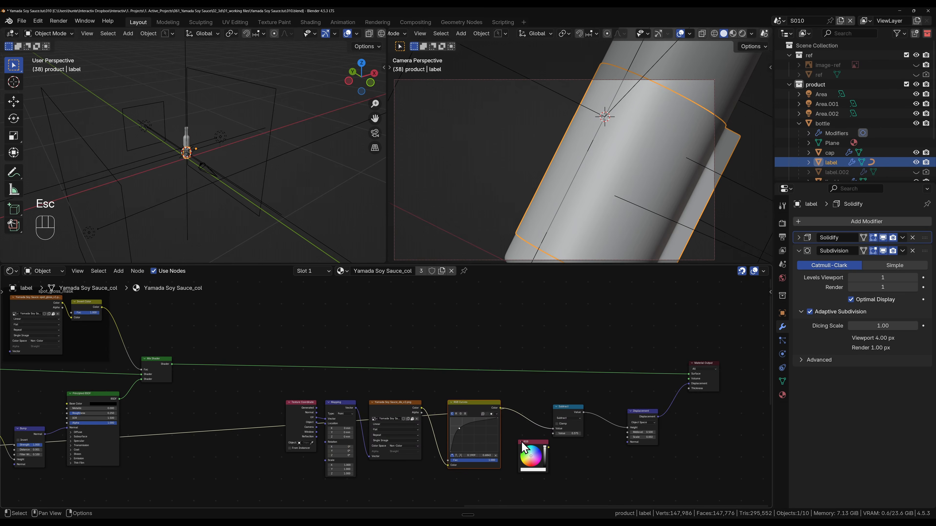
scroll(412, 427, "up", 2)
left_click(435, 435)
left_click(427, 434)
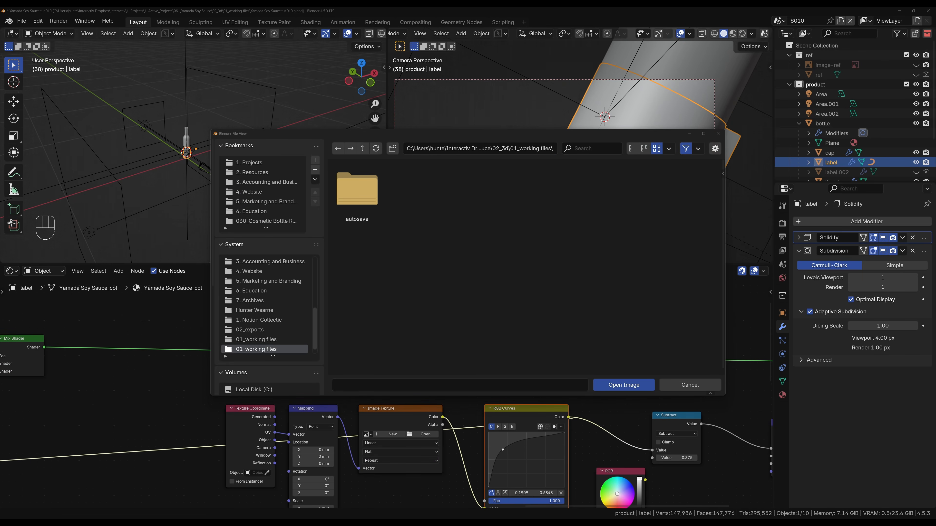
left_click(520, 145)
type("C:\\Users\\hunte\\Interactiv Dropbox\\Interactiv\\1. Projects\\1. Active_Projects\\061_Yamada Soy Sauce\\01_design\\01_working files")
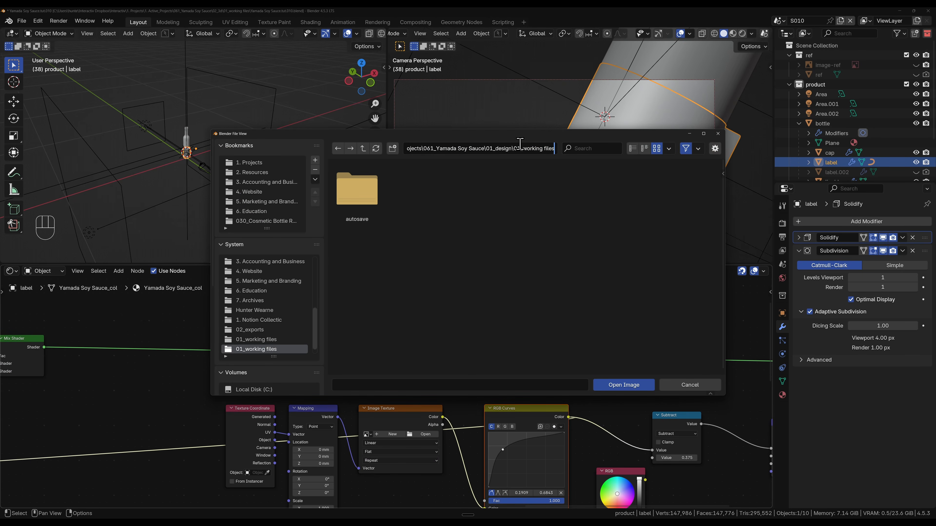
key("Return")
scroll(561, 265, "down", 3)
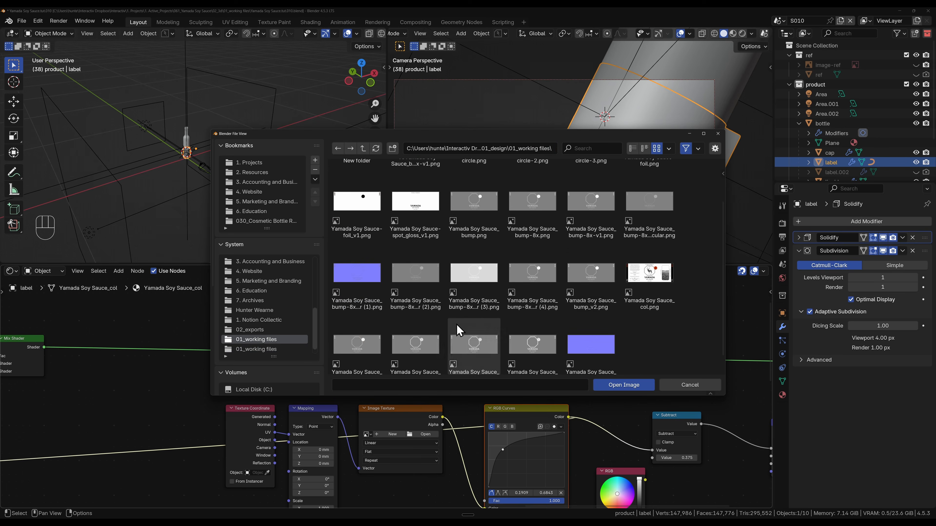
left_click(533, 328)
left_click(624, 385)
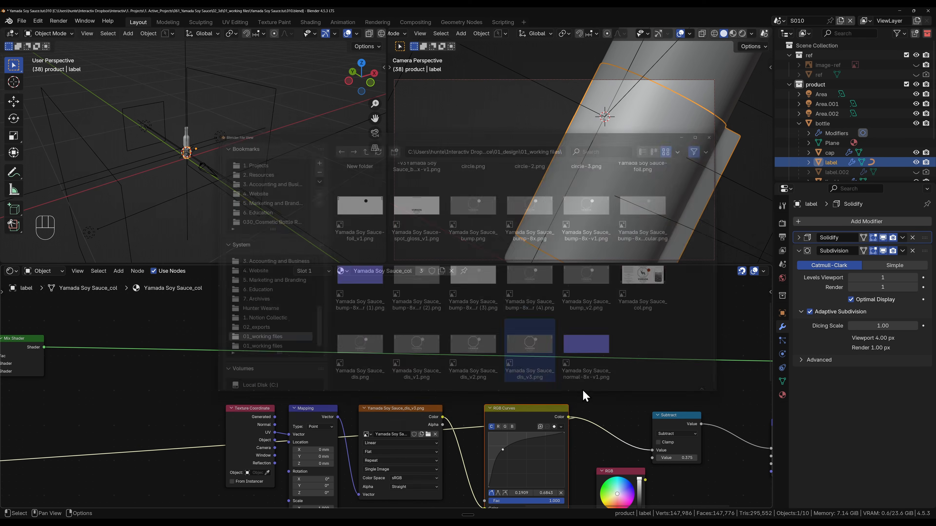
Step: Set the displacement image's color space to Non-Color and save the Blender file
left_click(407, 479)
left_click(480, 442)
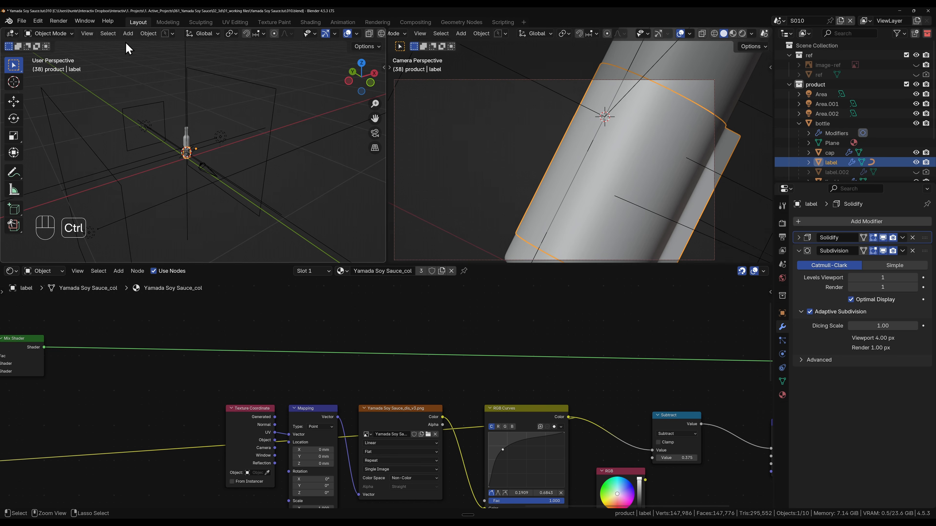
key("ctrl+s")
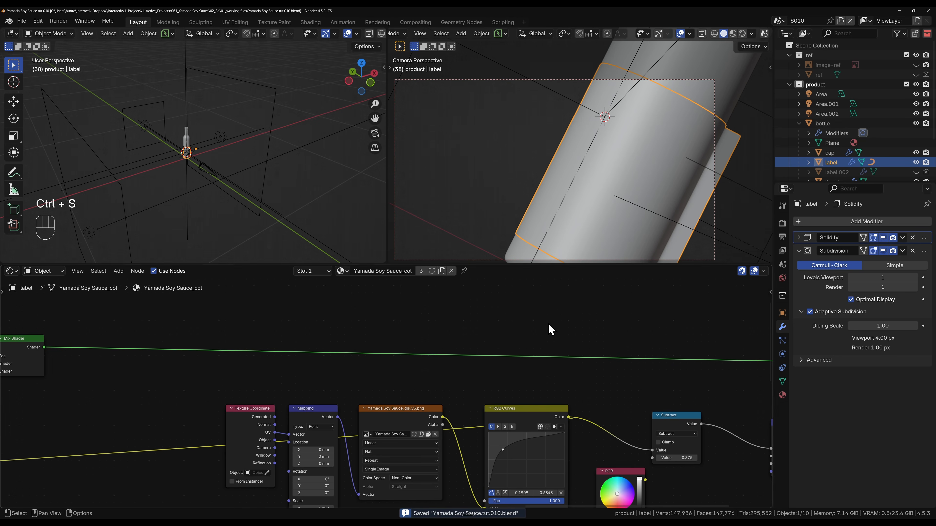
Step: Render the current frame and inspect the octagon frame's lines and the red seal on the label up close
key("F12")
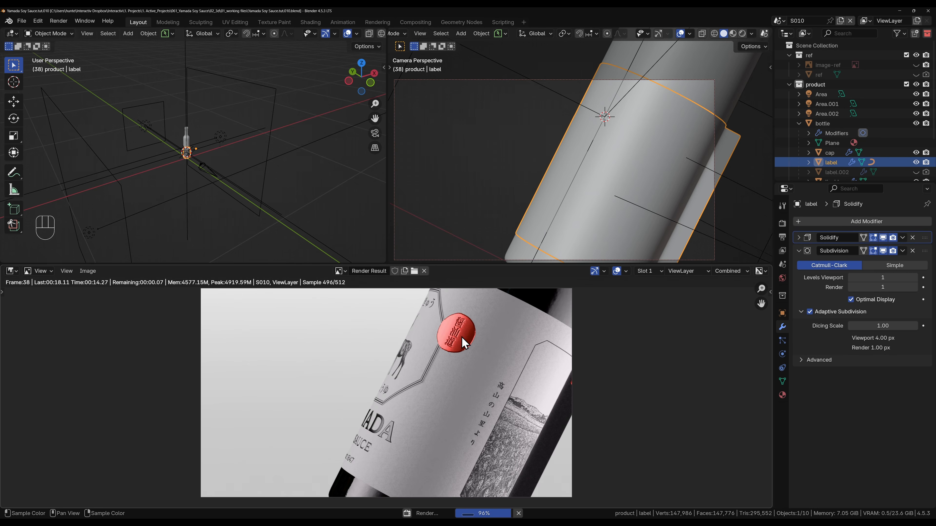
scroll(460, 345, "up", 5)
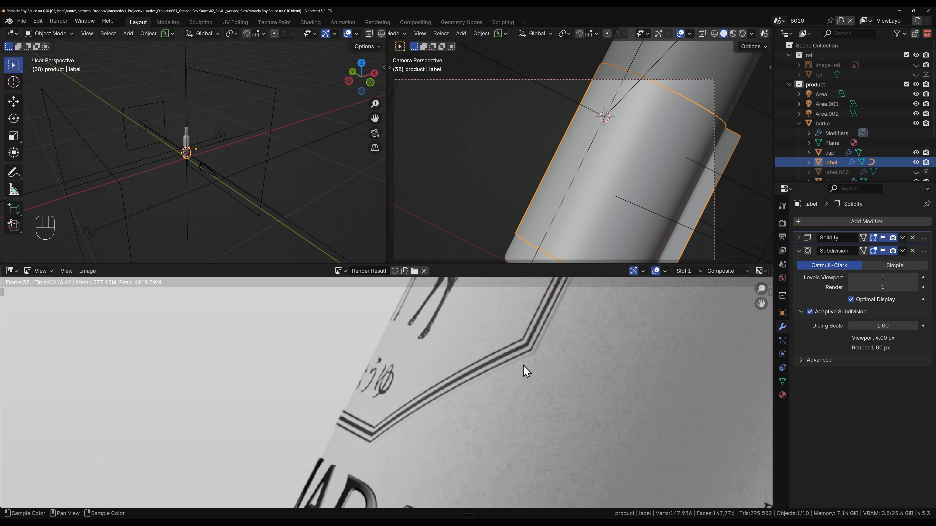
scroll(526, 370, "down", 2)
scroll(526, 371, "down", 3)
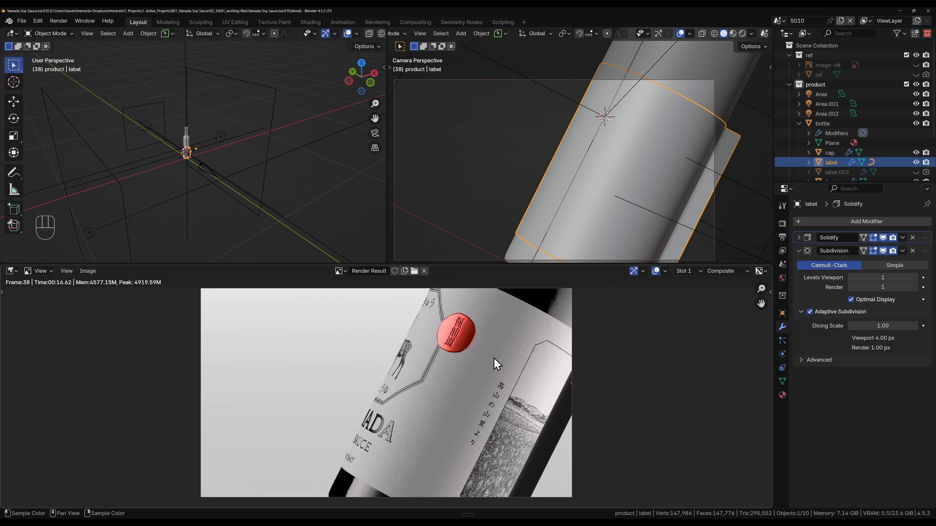